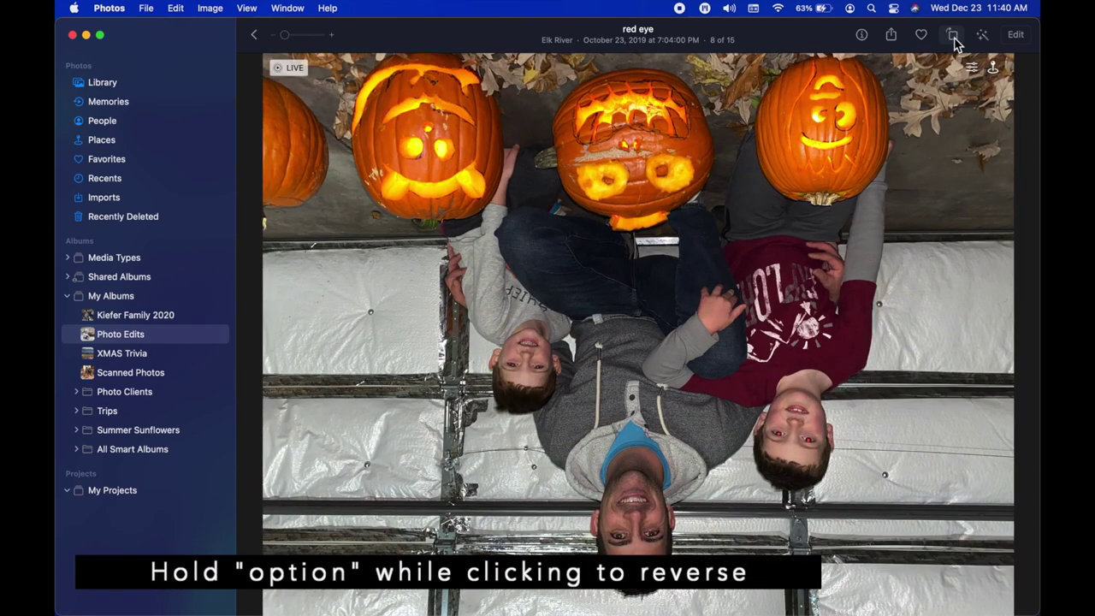
Rotate the upside-down red eye photo clockwise twice until it is upright
{"action": "left_click", "coordinate": [955, 40], "text": "alt"}
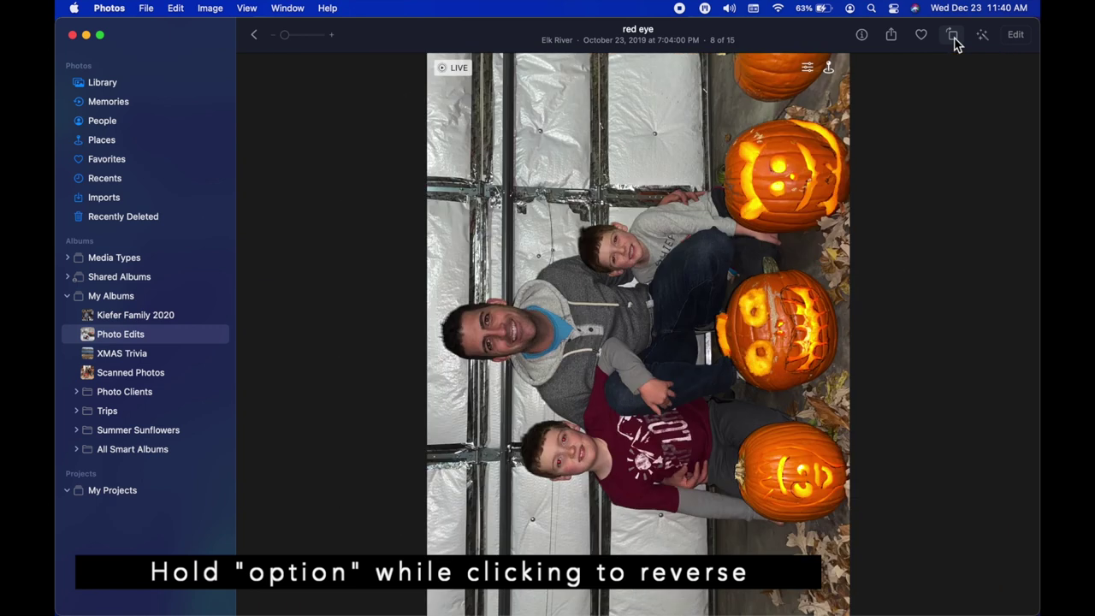
{"action": "left_click", "coordinate": [953, 39], "text": "alt"}
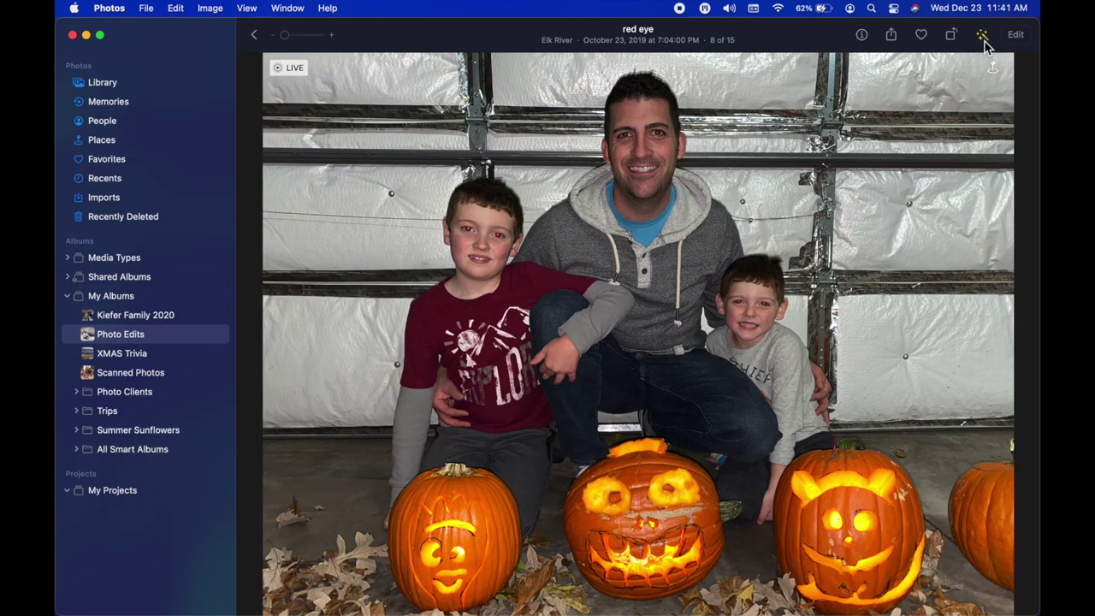
Compare the red eye photo with and without Auto Enhance, examine its adjustment values in edit mode, and turn the enhancement off
{"action": "left_click", "coordinate": [983, 40]}
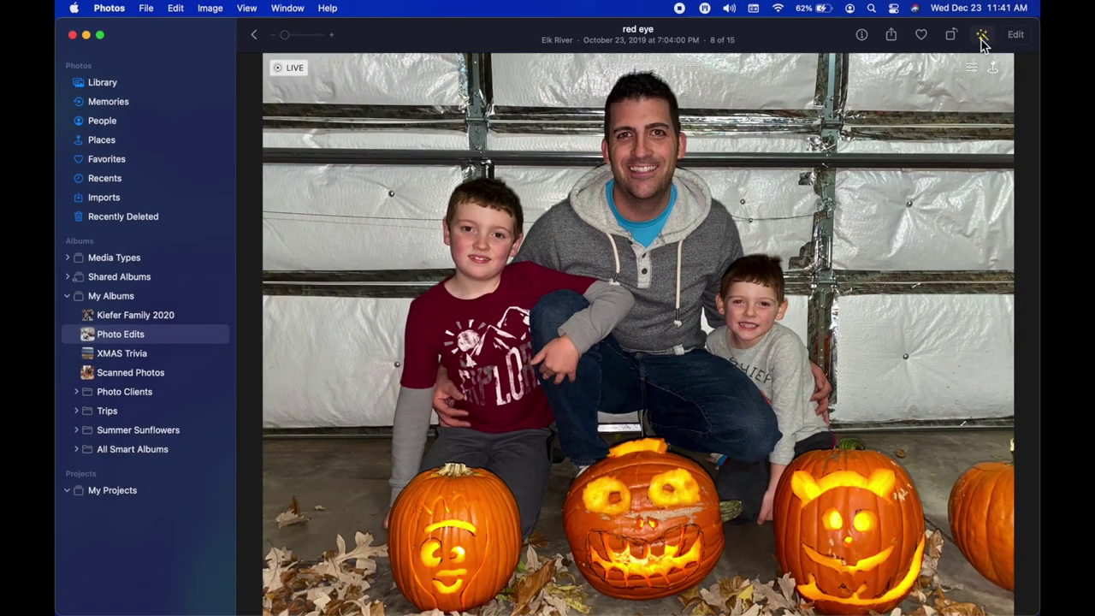
{"action": "left_click", "coordinate": [982, 38]}
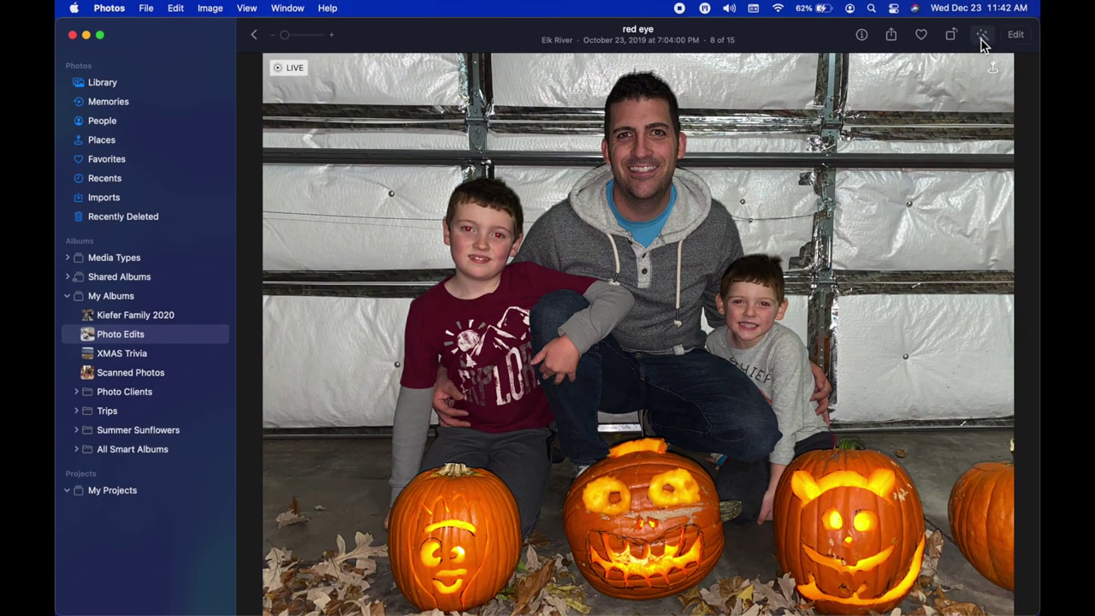
{"action": "left_click", "coordinate": [982, 43]}
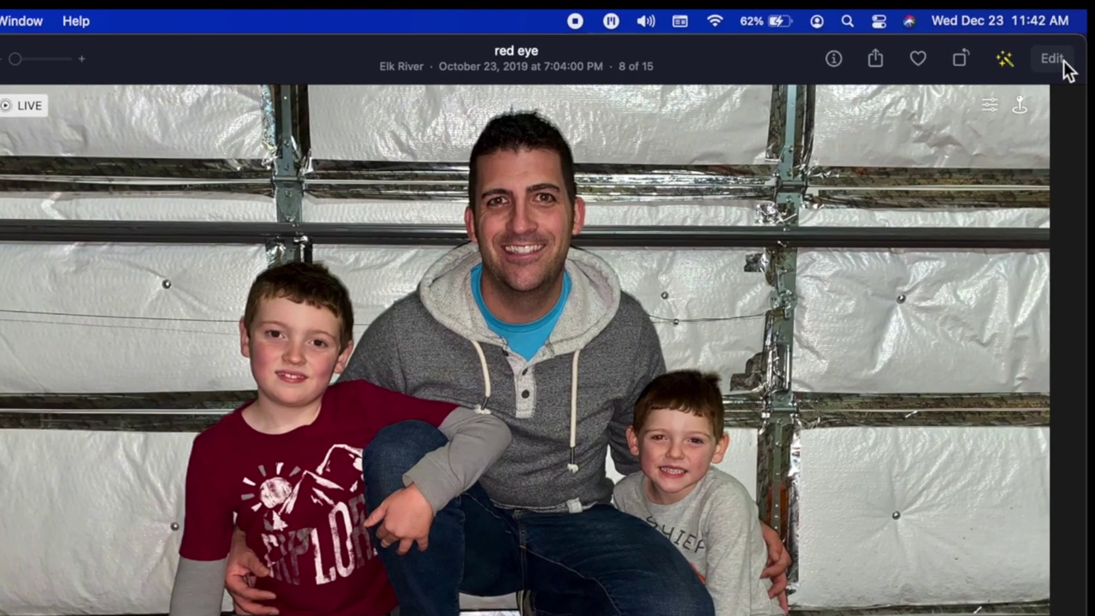
{"action": "left_click", "coordinate": [1016, 34]}
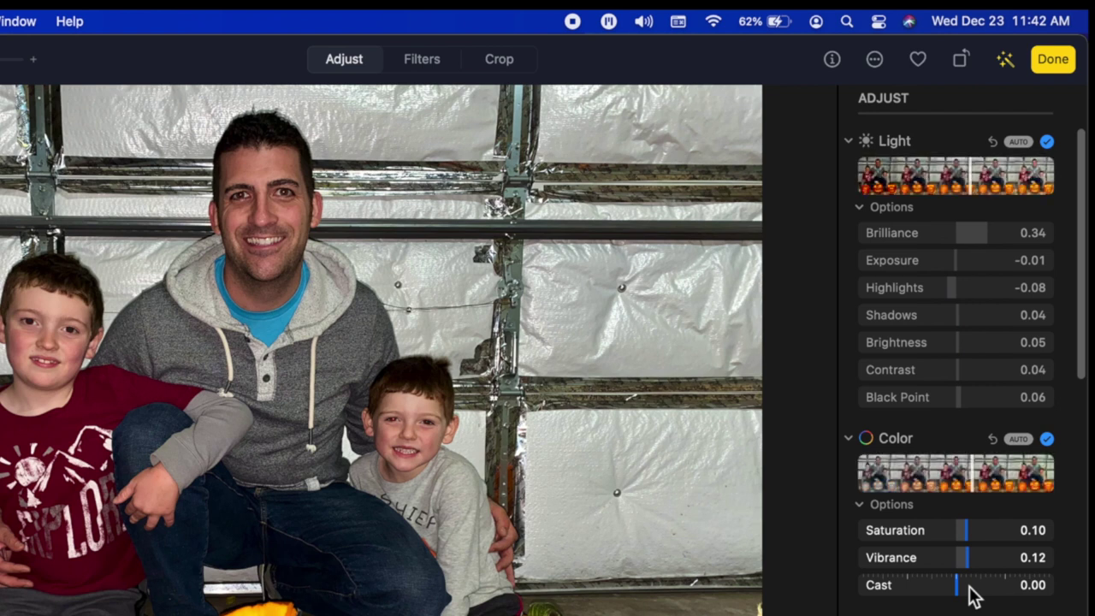
{"action": "left_click", "coordinate": [1007, 60]}
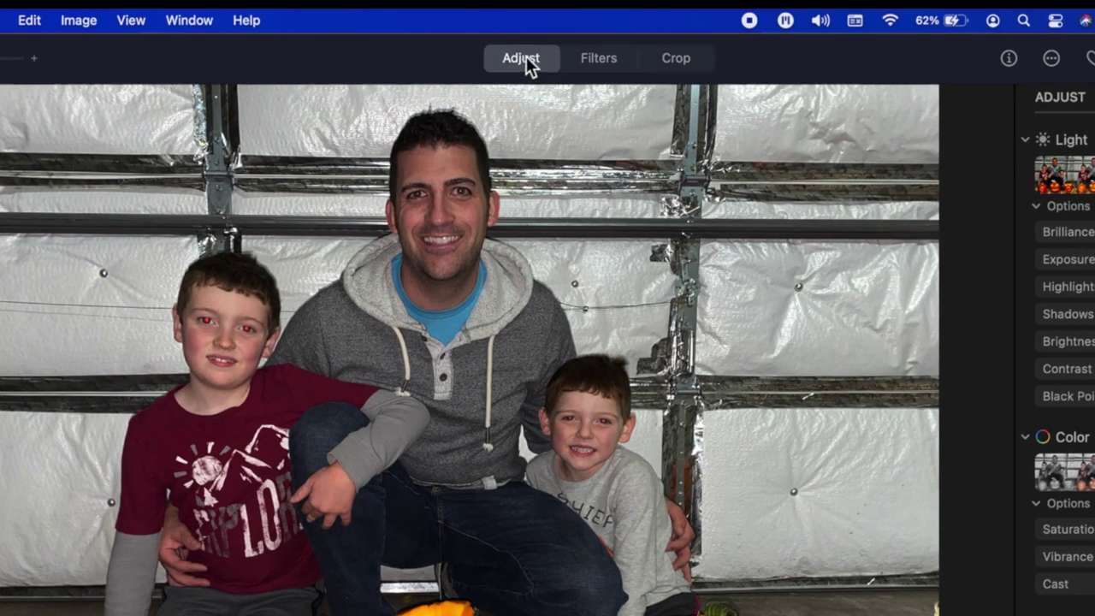
Look at the Filters and Crop tools for the red eye photo, and finish editing to return to the Photo Edits album
{"action": "left_click", "coordinate": [595, 59]}
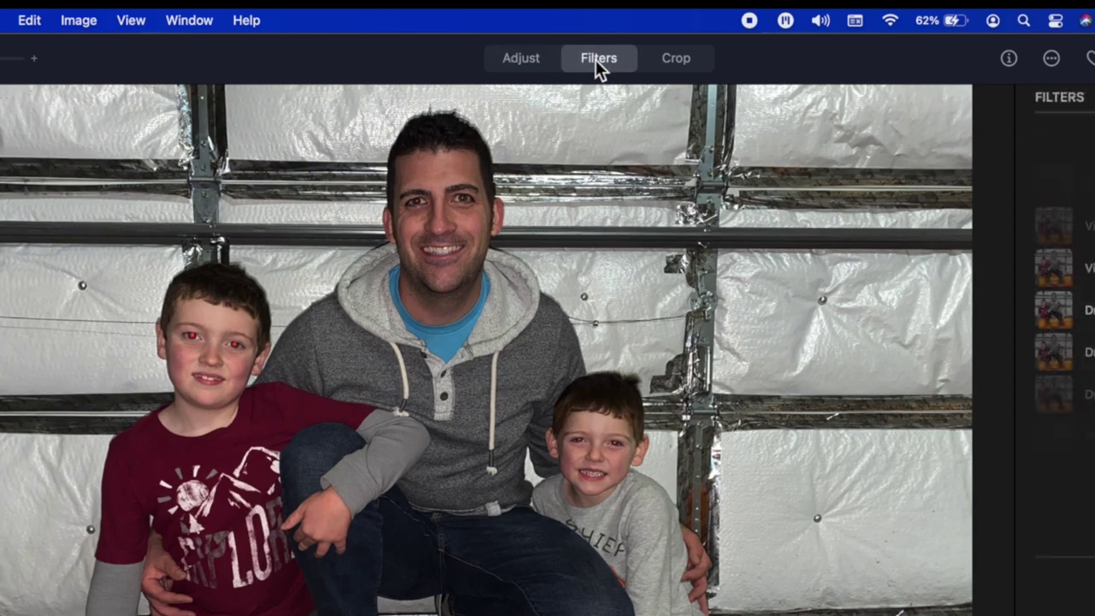
{"action": "left_click", "coordinate": [689, 62]}
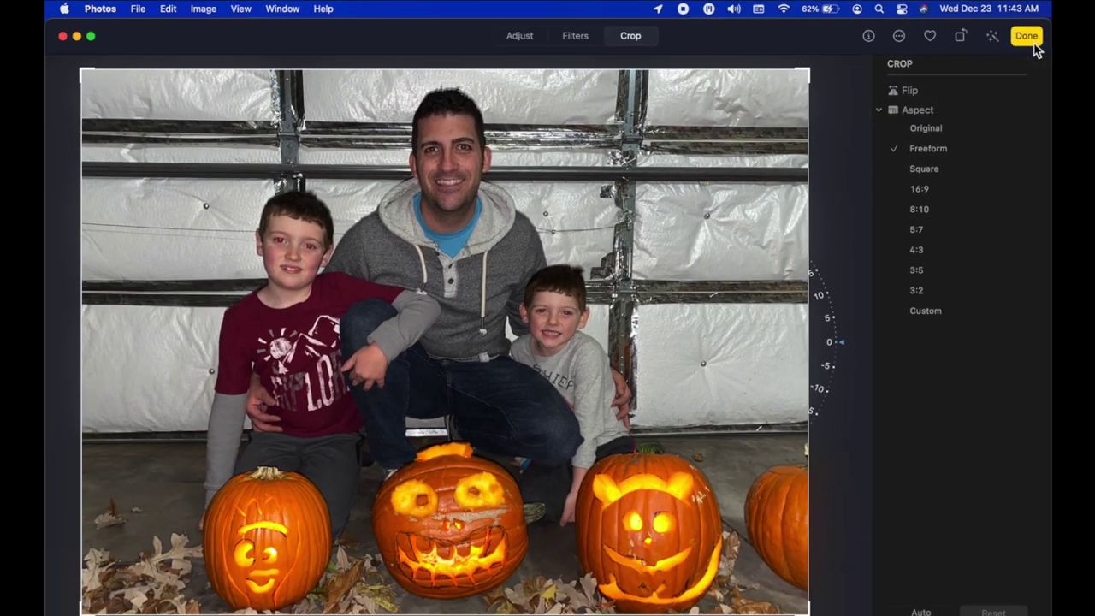
{"action": "left_click", "coordinate": [1026, 35]}
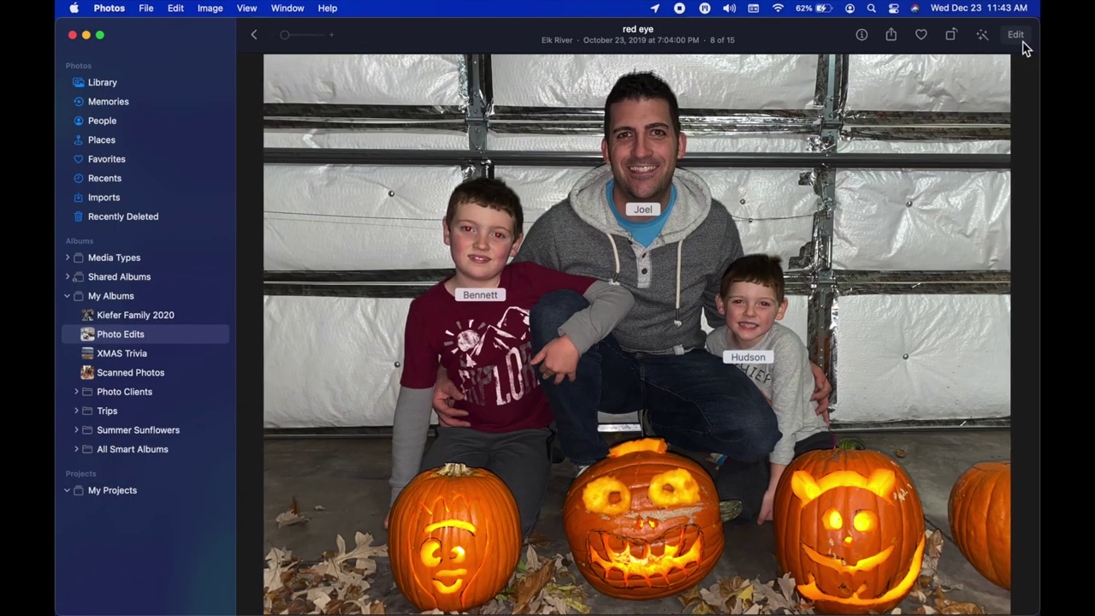
{"action": "key", "text": "Escape"}
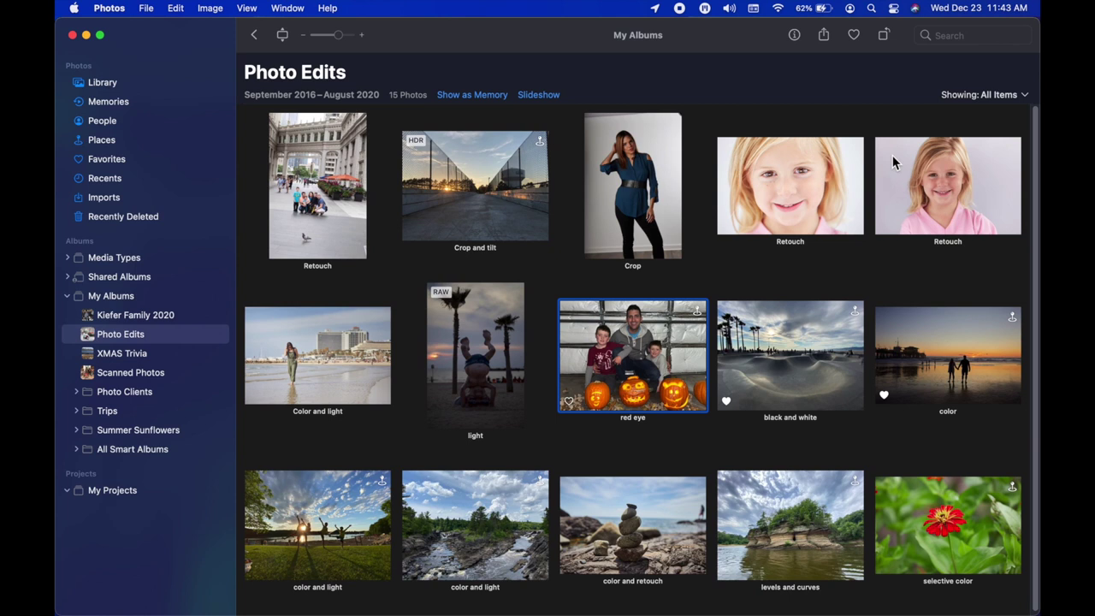
Open the photo titled Crop from the album and bring up its cropping tools in edit mode
{"action": "double_click", "coordinate": [648, 172]}
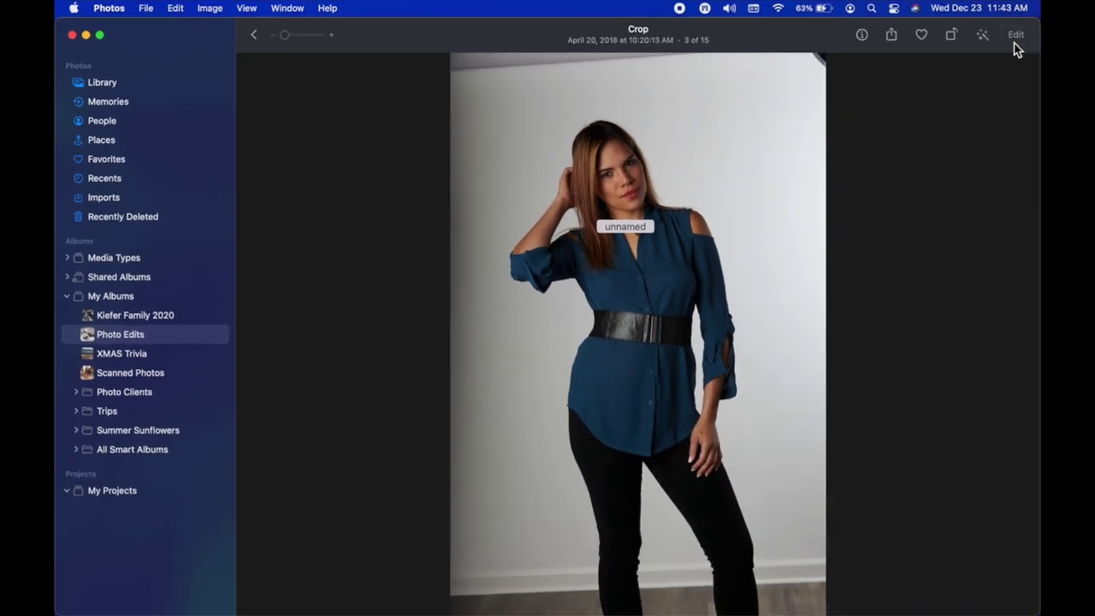
{"action": "left_click", "coordinate": [1016, 37]}
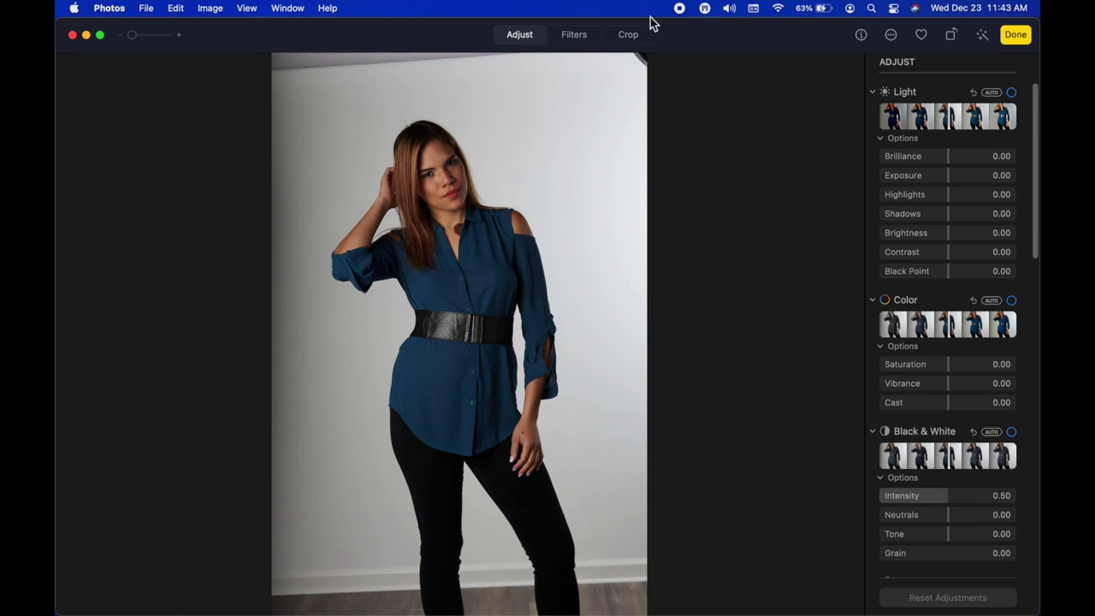
{"action": "left_click", "coordinate": [630, 38]}
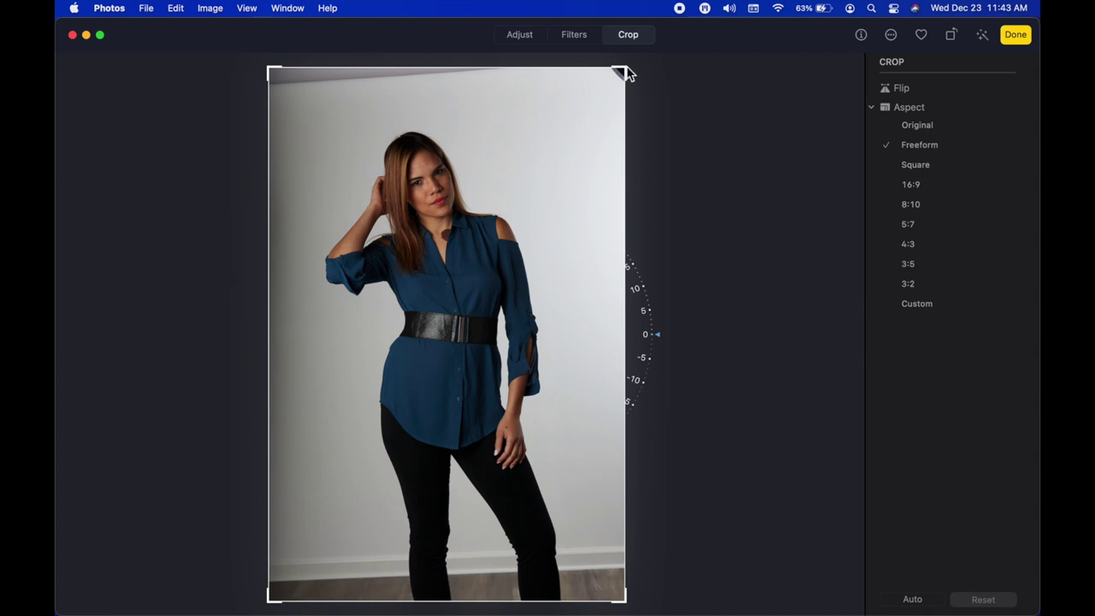
Crop the photo freeform, trimming the top edge close above the woman's head and narrowing both sides around her
{"action": "left_click_drag", "start_coordinate": [621, 72], "coordinate": [634, 190]}
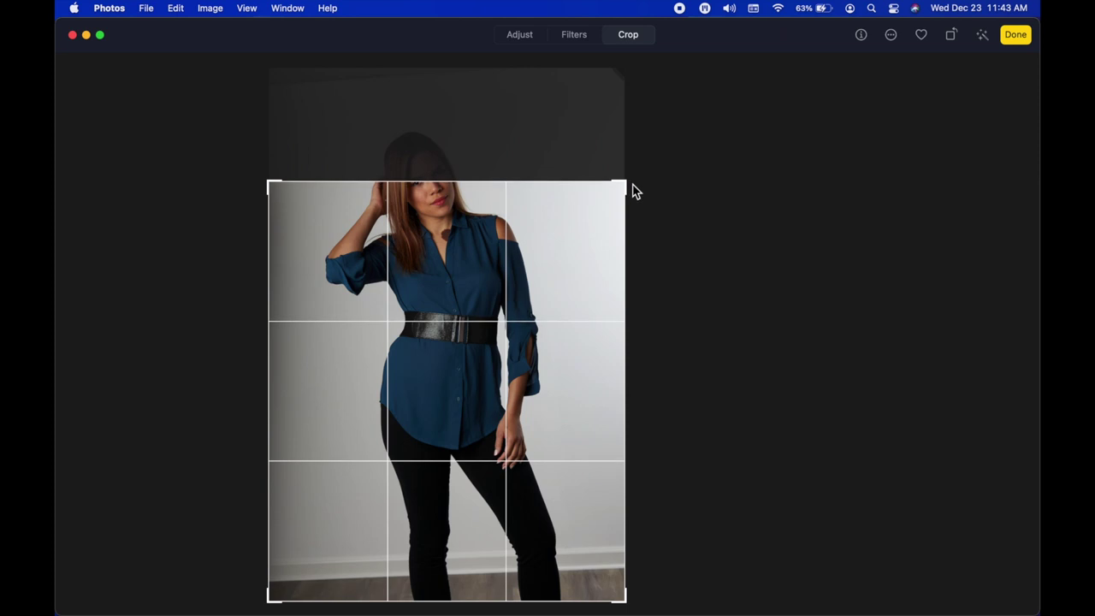
{"action": "left_click_drag", "start_coordinate": [635, 191], "coordinate": [637, 127]}
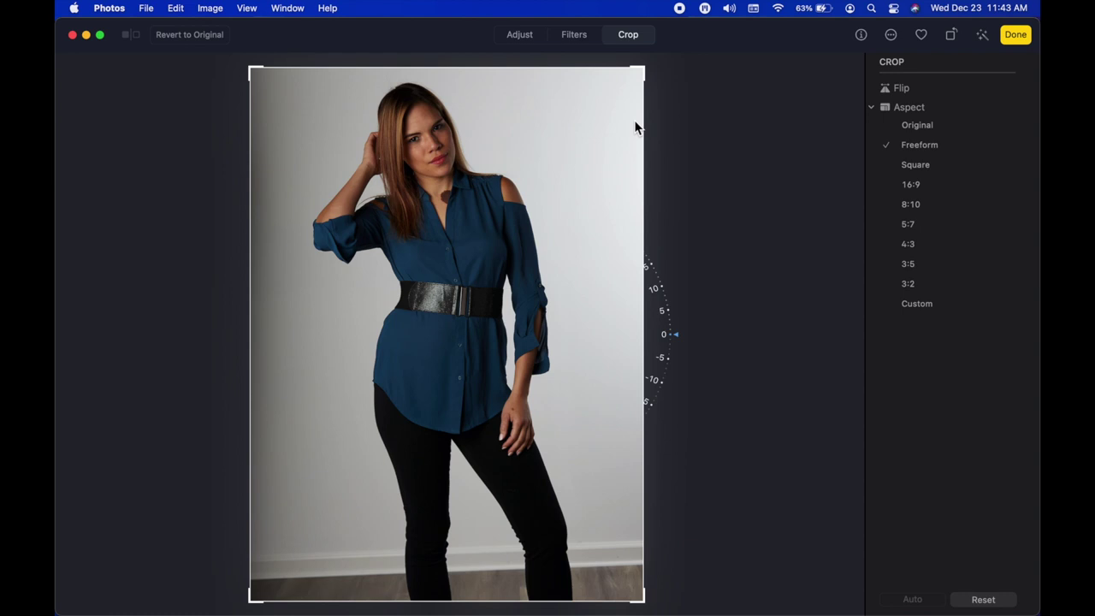
{"action": "left_click_drag", "start_coordinate": [648, 70], "coordinate": [566, 72]}
{"action": "left_click_drag", "start_coordinate": [254, 76], "coordinate": [307, 83]}
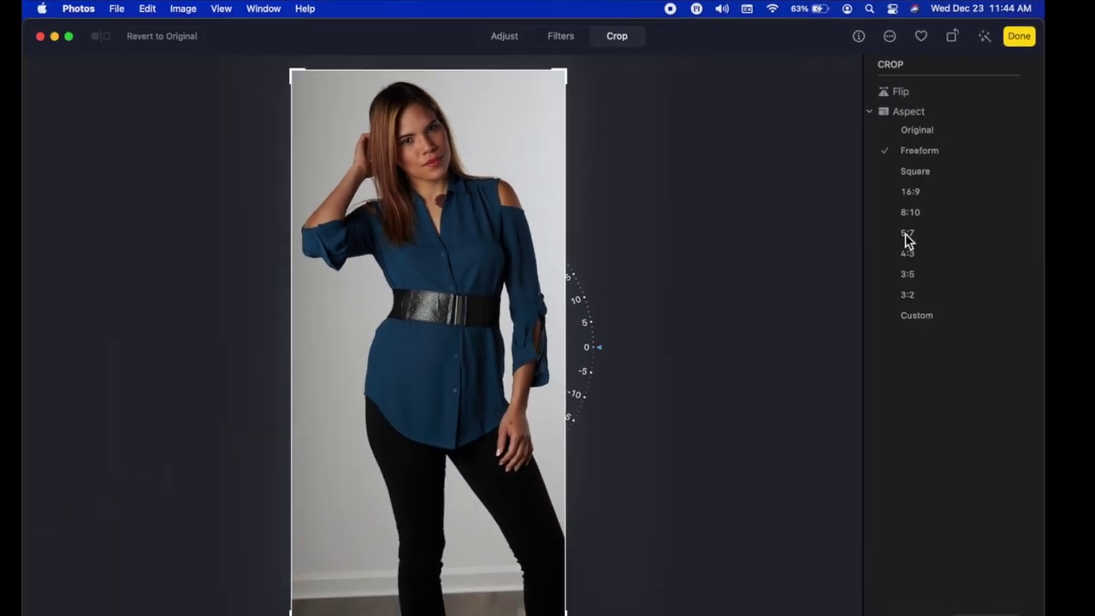
Compare the 5:7, 8:10 and 16:9 crop aspects and set the crop to 5:7
{"action": "left_click", "coordinate": [901, 321]}
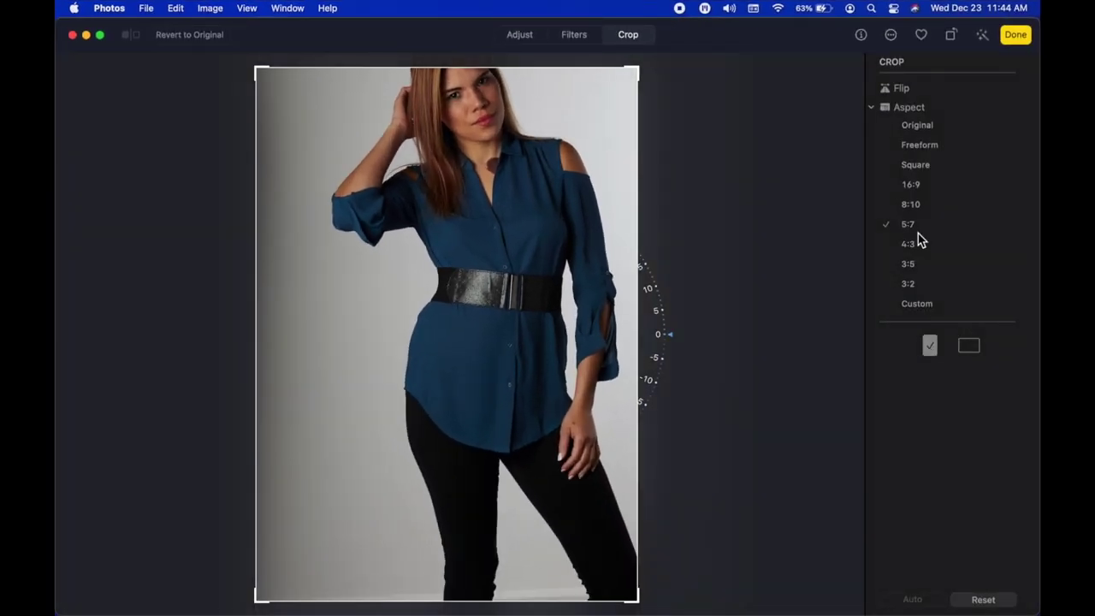
{"action": "left_click", "coordinate": [916, 207]}
{"action": "left_click", "coordinate": [913, 188]}
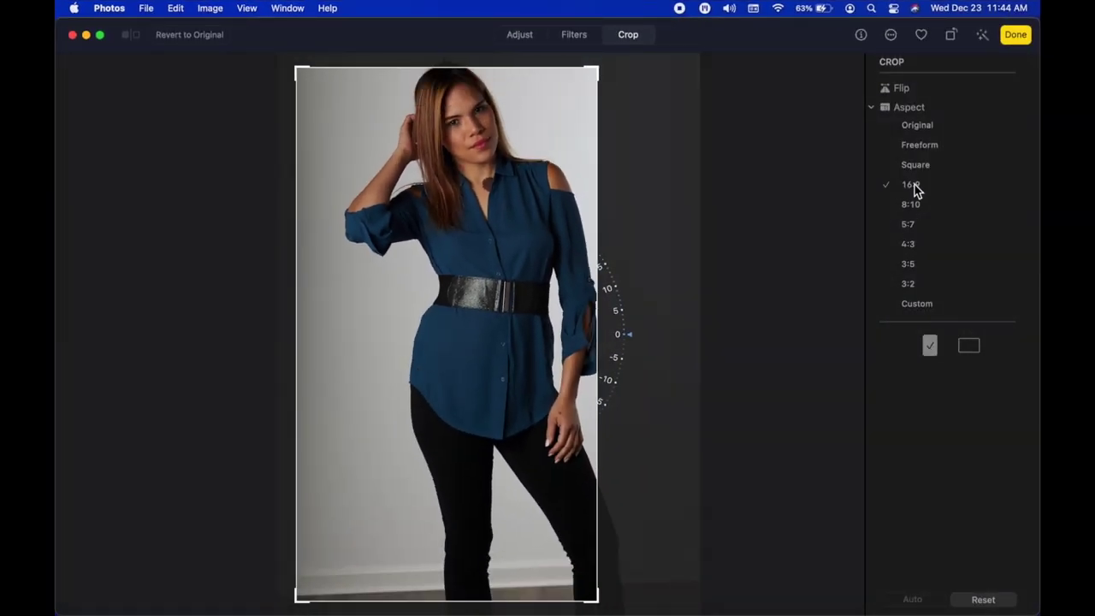
{"action": "left_click", "coordinate": [912, 224]}
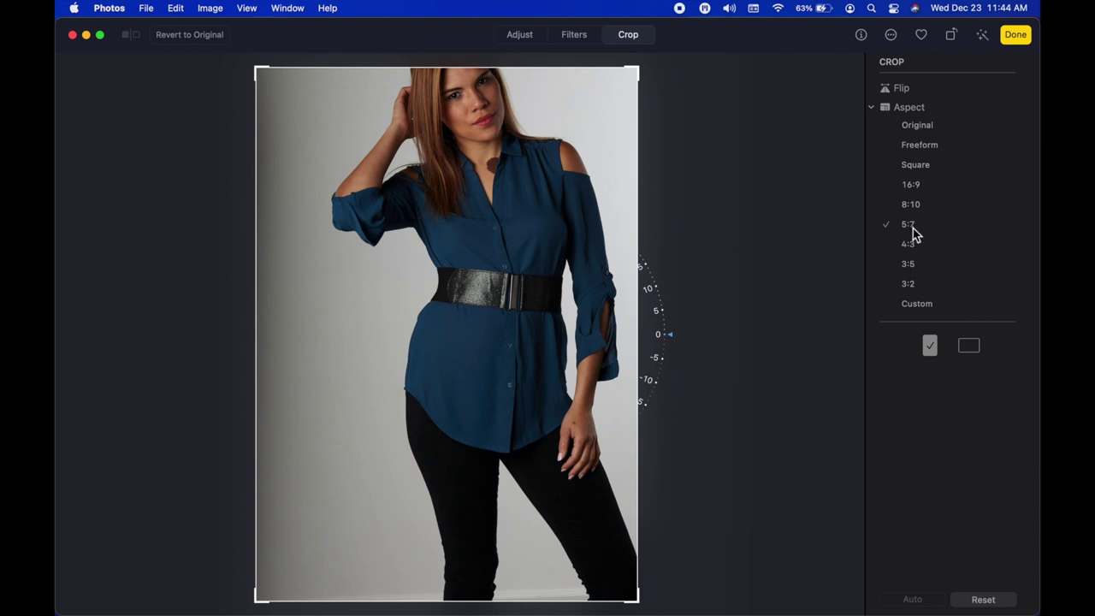
Enlarge the 5:7 crop and reposition the photo so the woman stands left of center with space above her head
{"action": "left_click_drag", "start_coordinate": [537, 157], "coordinate": [489, 175]}
{"action": "left_click_drag", "start_coordinate": [640, 69], "coordinate": [681, 37]}
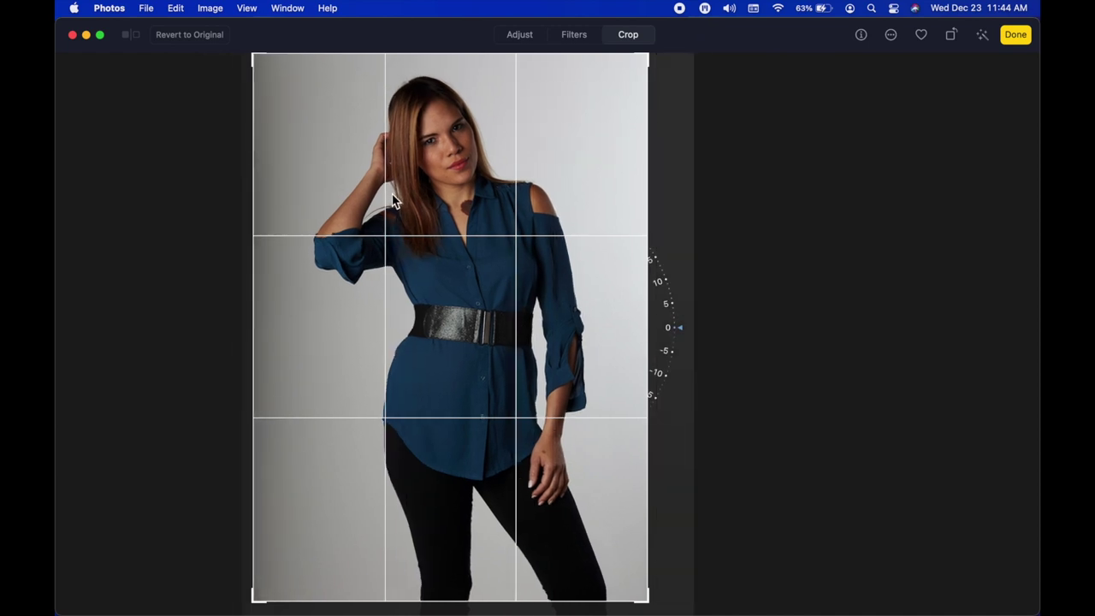
{"action": "left_click_drag", "start_coordinate": [430, 188], "coordinate": [347, 226]}
{"action": "left_click_drag", "start_coordinate": [316, 224], "coordinate": [312, 196]}
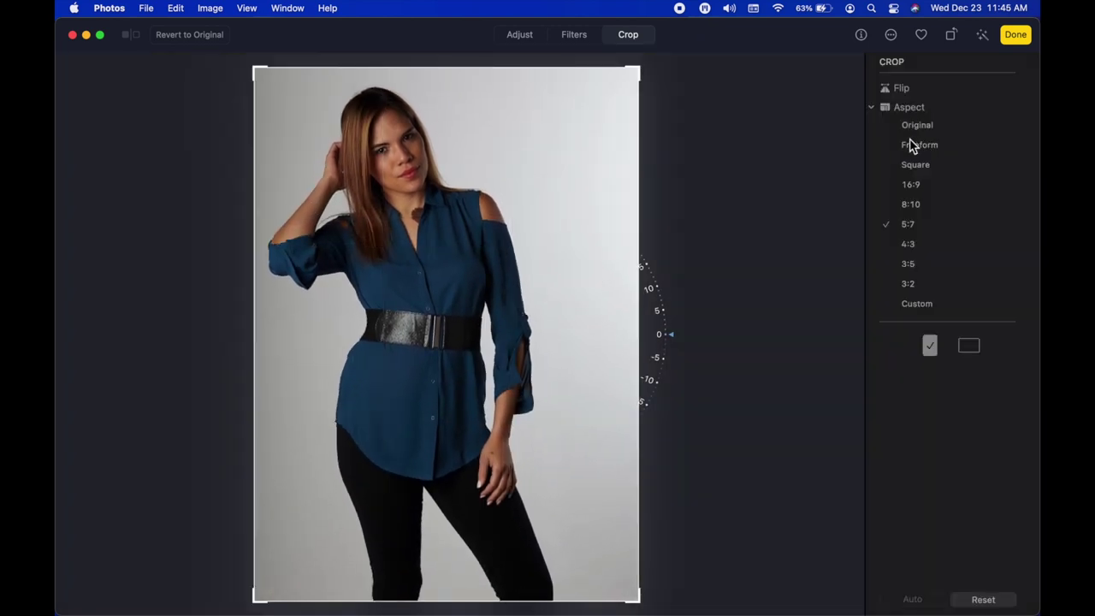
Switch the 5:7 crop to landscape orientation and frame the woman's head and upper body down to the belt
{"action": "left_click", "coordinate": [973, 353]}
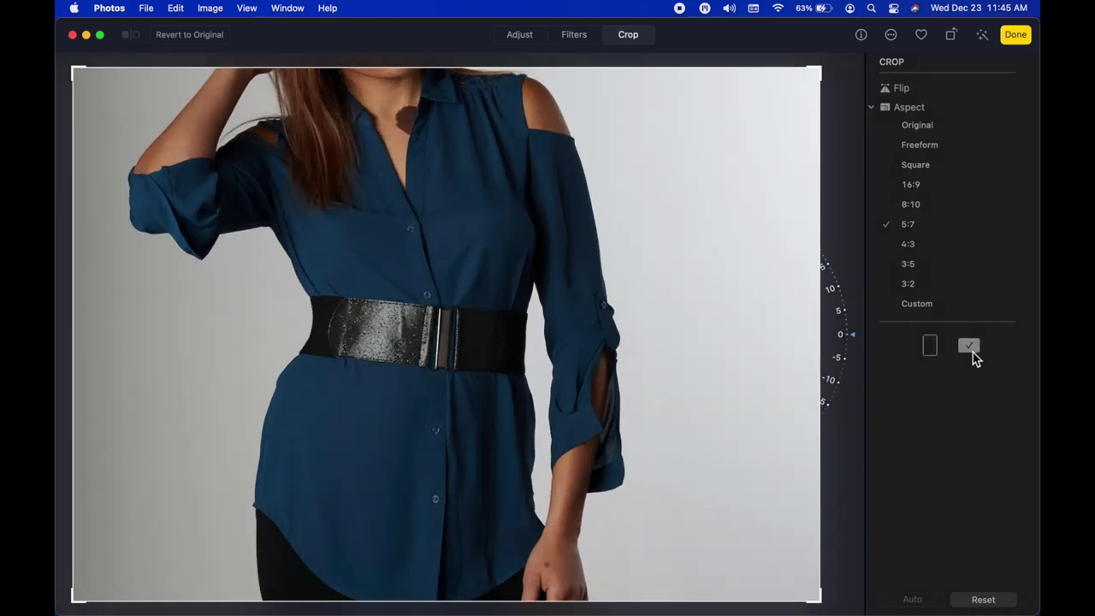
{"action": "left_click_drag", "start_coordinate": [529, 340], "coordinate": [520, 554]}
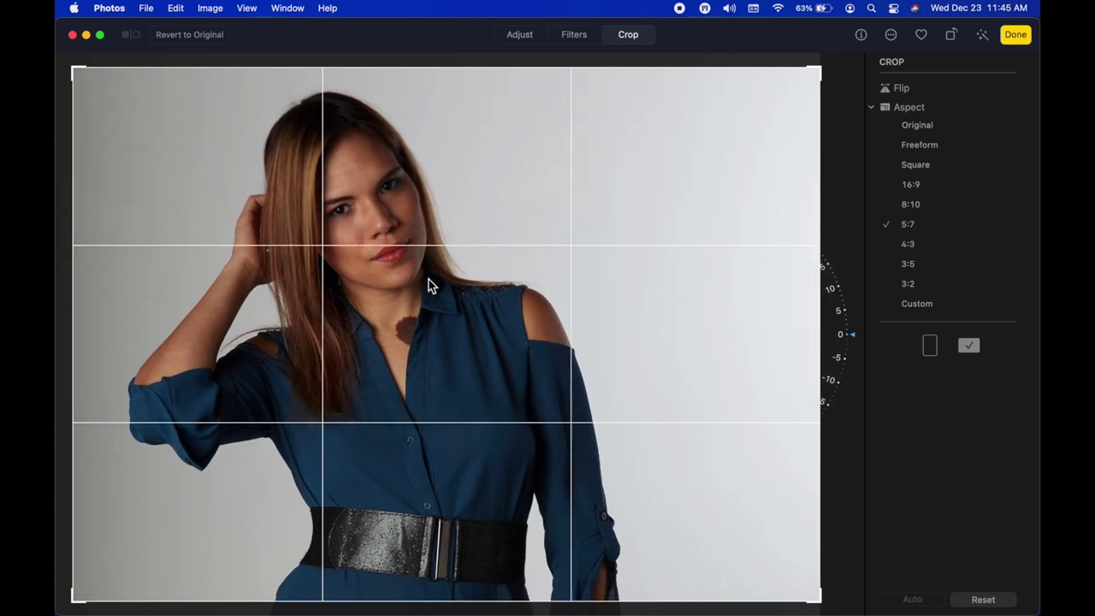
{"action": "mouse_move", "coordinate": [428, 286]}
{"action": "left_mouse_down"}
{"action": "mouse_move", "coordinate": [379, 245]}
{"action": "mouse_move", "coordinate": [430, 290]}
{"action": "left_mouse_up"}
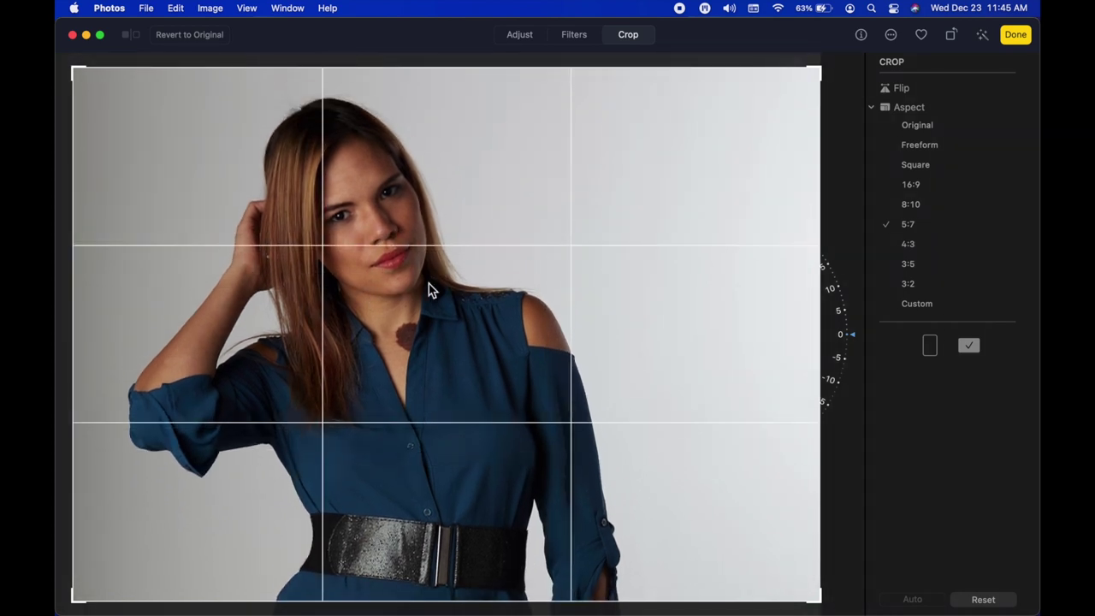
{"action": "left_click_drag", "start_coordinate": [819, 67], "coordinate": [834, 48]}
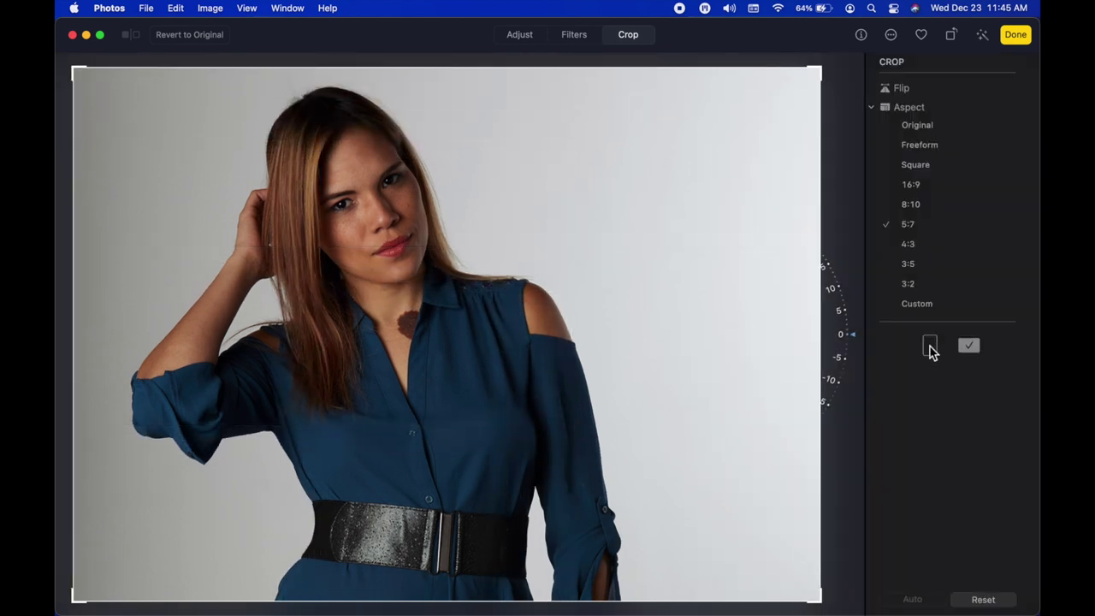
Return the 5:7 crop to portrait orientation with the woman repositioned inside it, and flip the photo horizontally
{"action": "left_click", "coordinate": [929, 347]}
{"action": "left_click_drag", "start_coordinate": [380, 313], "coordinate": [419, 257]}
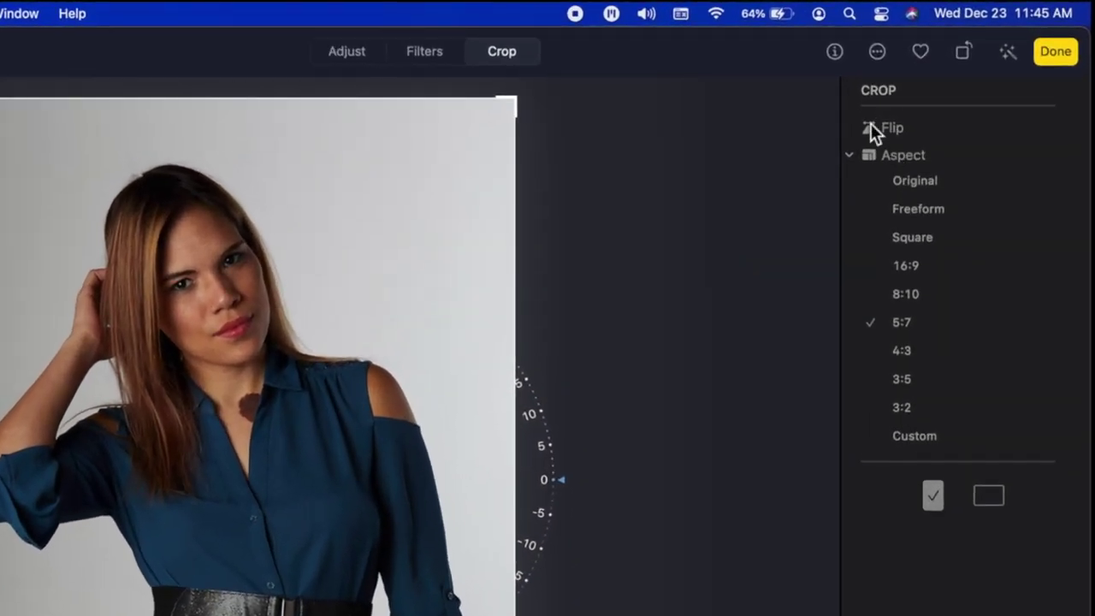
{"action": "left_click", "coordinate": [888, 128]}
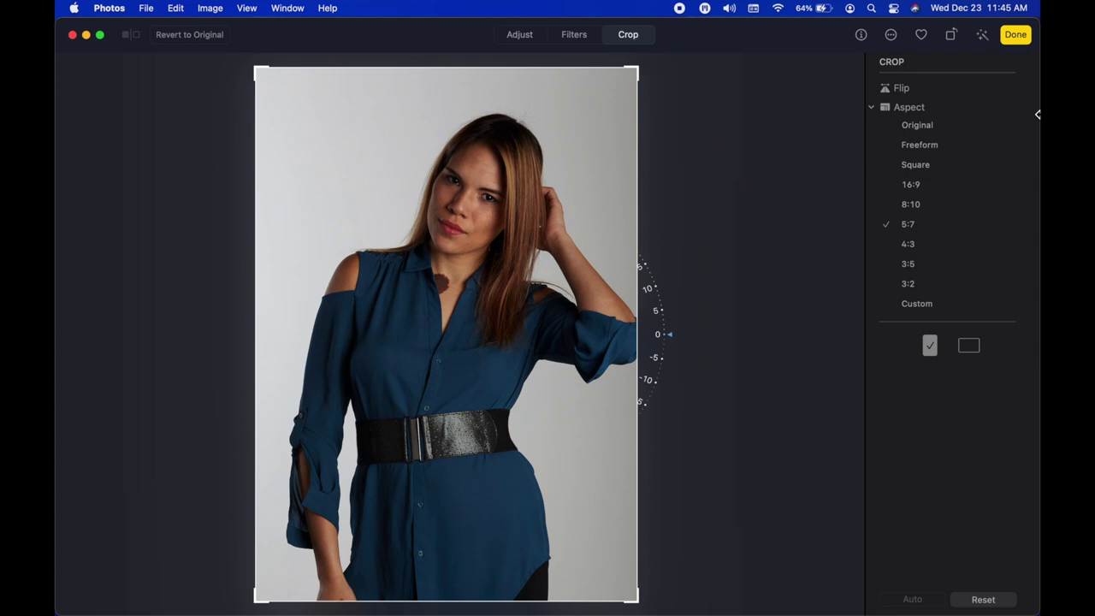
Flip the photo vertically several times, ending with the woman upright again
{"action": "key", "text": "alt"}
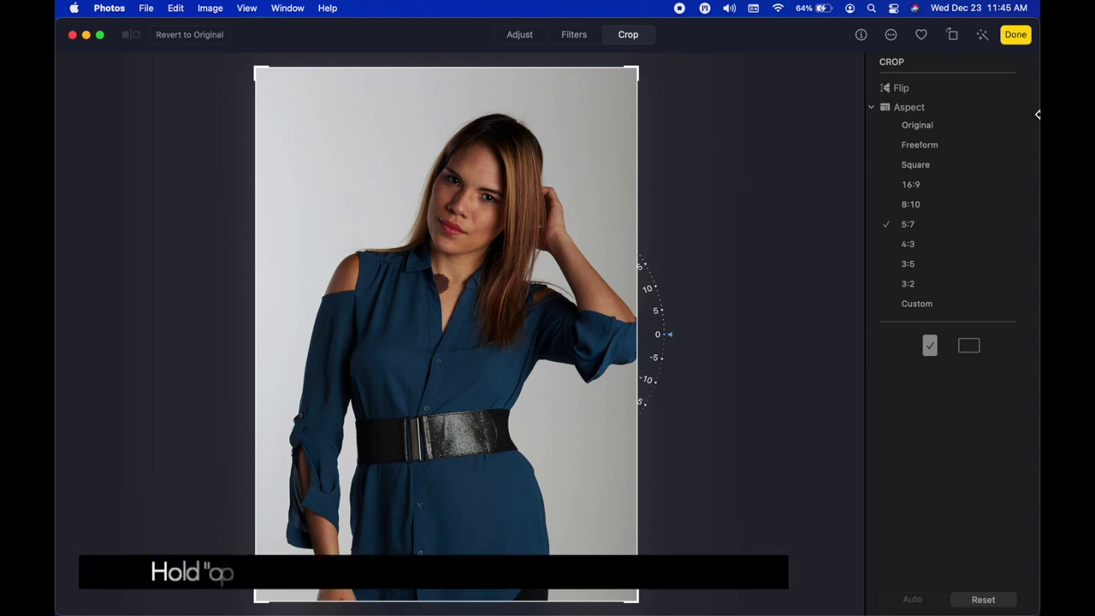
{"action": "left_click", "coordinate": [899, 89], "text": "alt"}
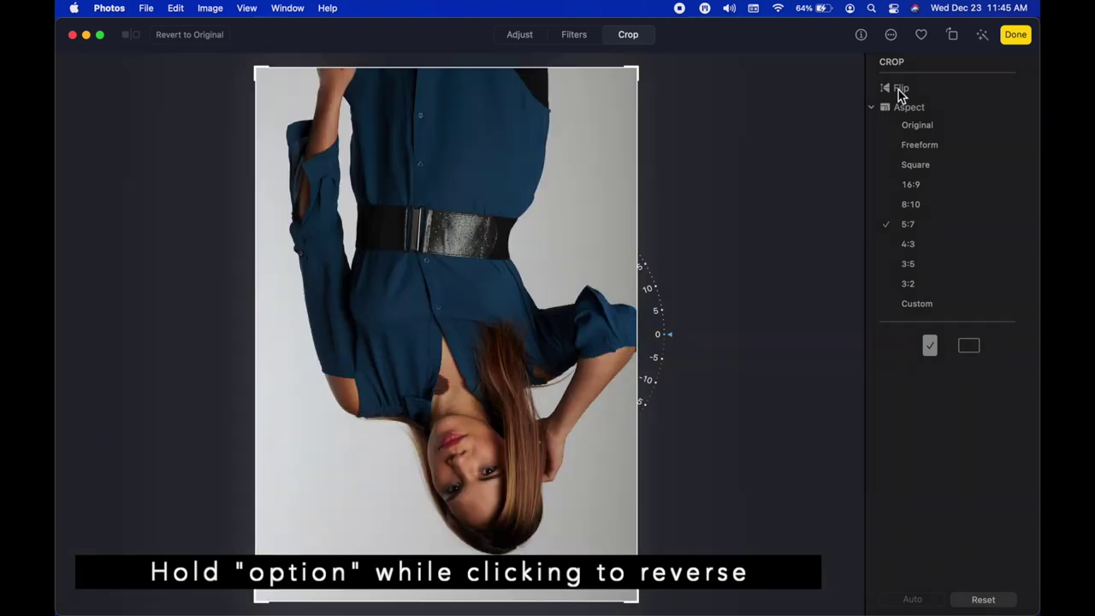
{"action": "left_click", "coordinate": [899, 90], "text": "alt"}
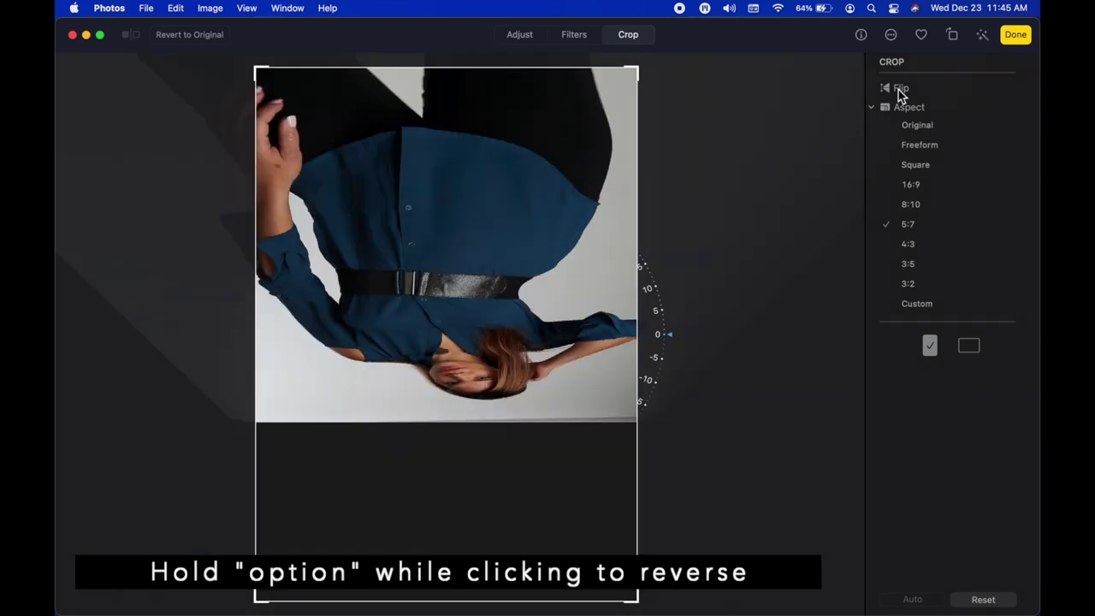
{"action": "left_click", "coordinate": [899, 90], "text": "alt"}
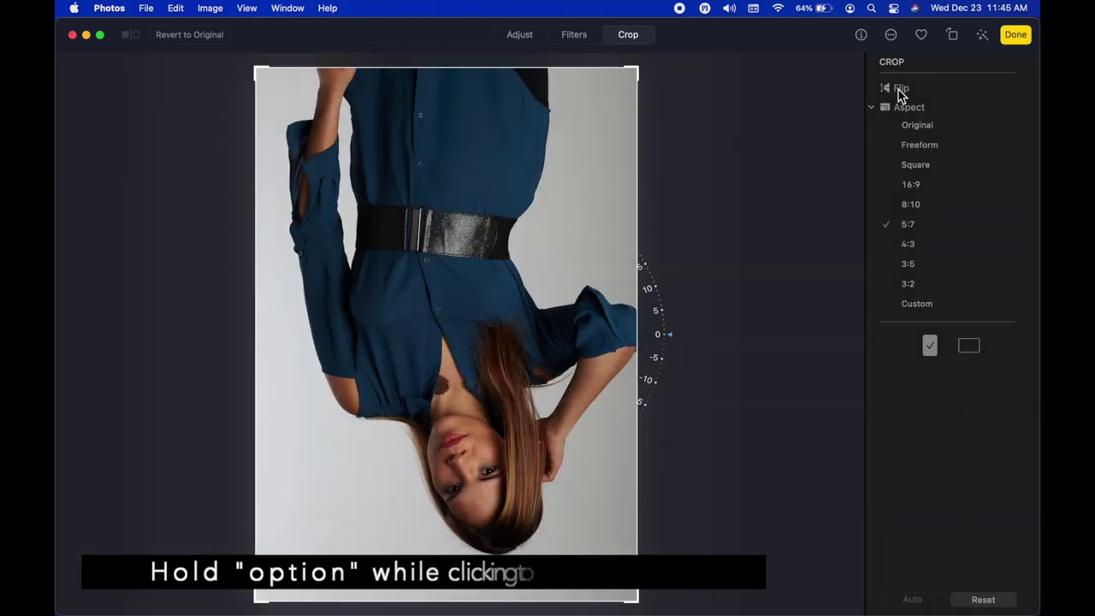
{"action": "left_click", "coordinate": [899, 89], "text": "alt"}
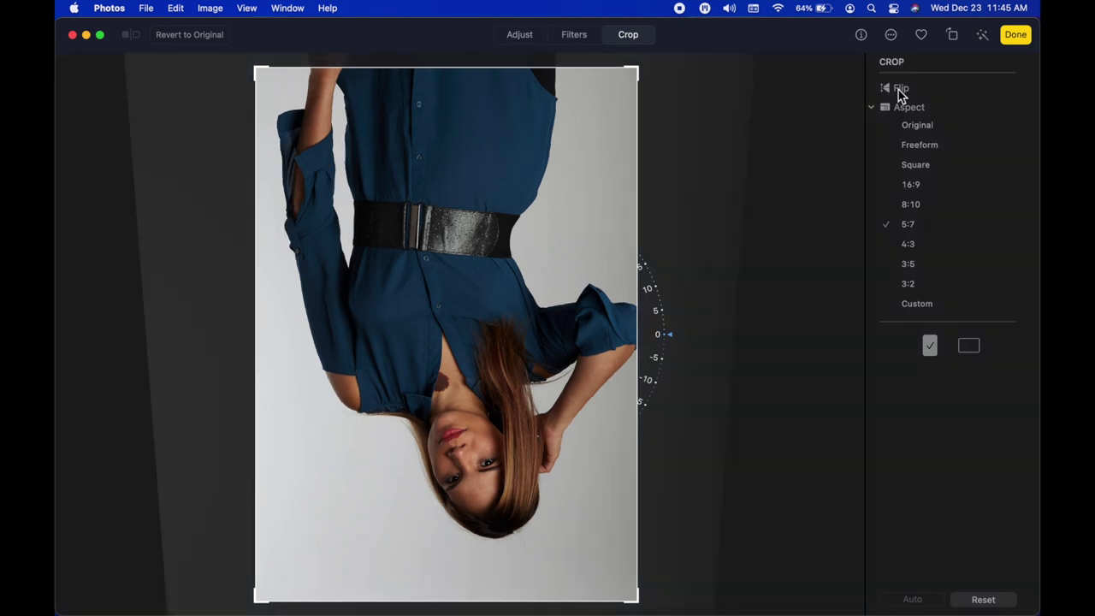
{"action": "key", "text": "alt"}
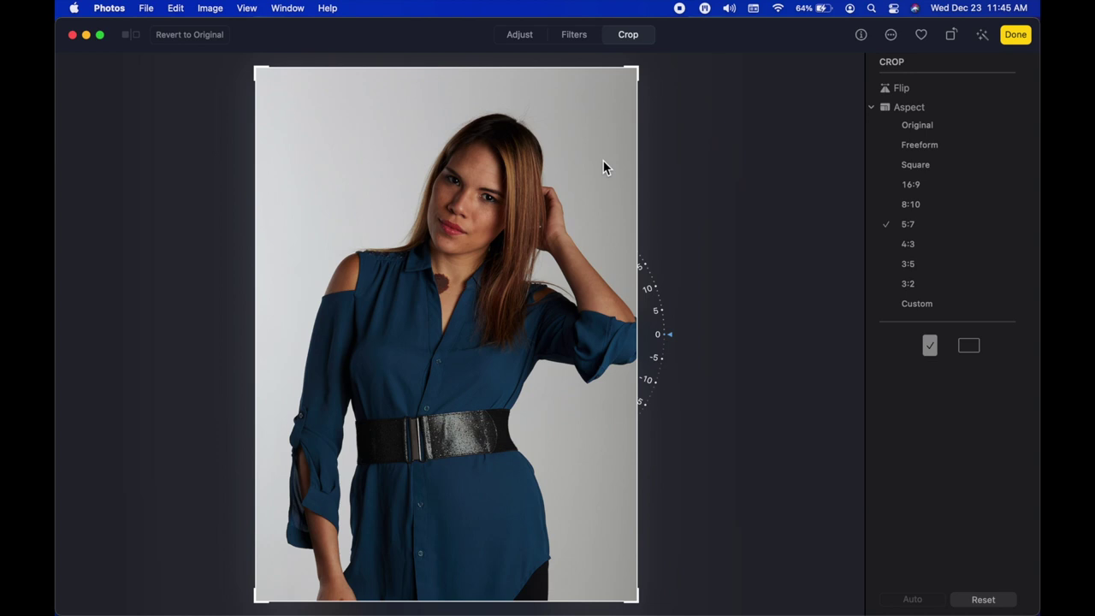
Tilt the woman's photo to about -5° with the straightening dial
{"action": "mouse_move", "coordinate": [657, 292]}
{"action": "left_mouse_down"}
{"action": "mouse_move", "coordinate": [659, 304]}
{"action": "mouse_move", "coordinate": [656, 290]}
{"action": "left_mouse_up"}
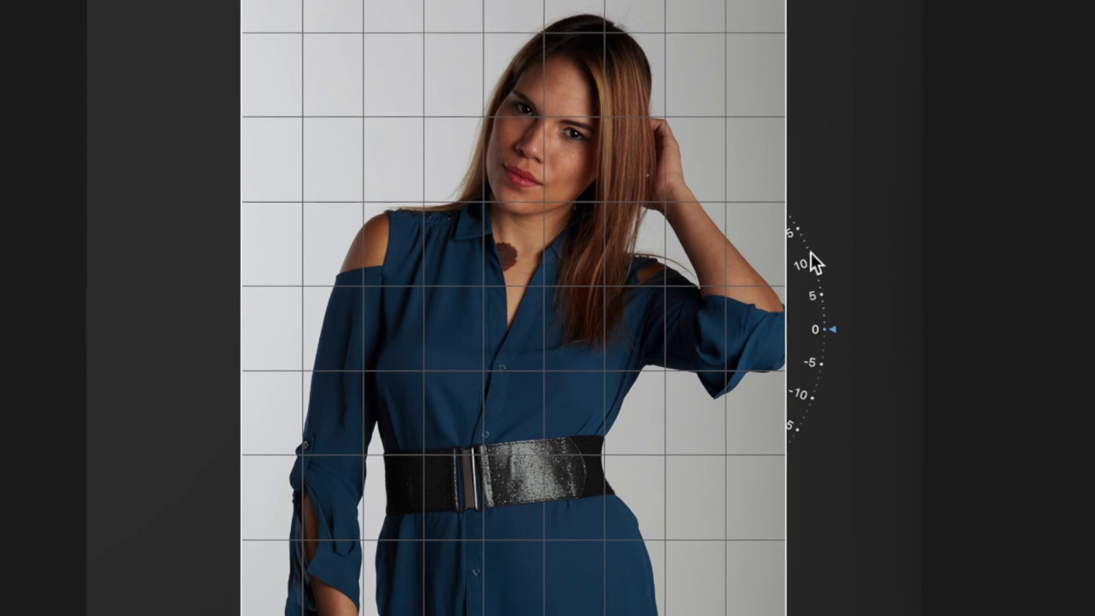
{"action": "left_click_drag", "start_coordinate": [809, 252], "coordinate": [813, 214]}
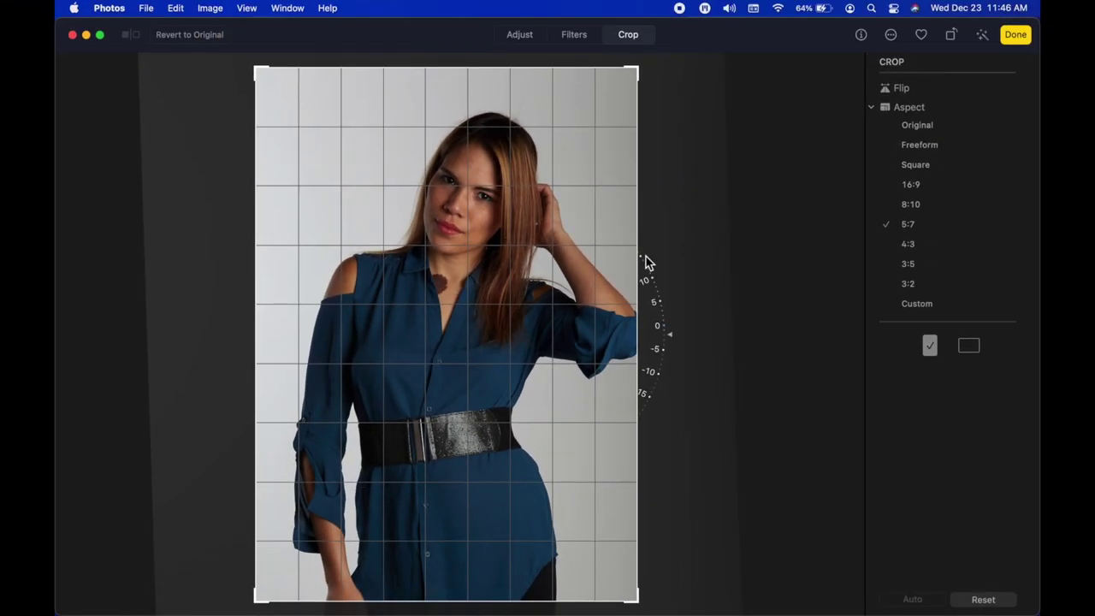
{"action": "left_click_drag", "start_coordinate": [645, 256], "coordinate": [634, 218]}
Enlarge the 5:7 crop, reposition the photo so the woman's whole head fits inside, and save the edit, returning to the album
{"action": "left_click_drag", "start_coordinate": [516, 267], "coordinate": [499, 213]}
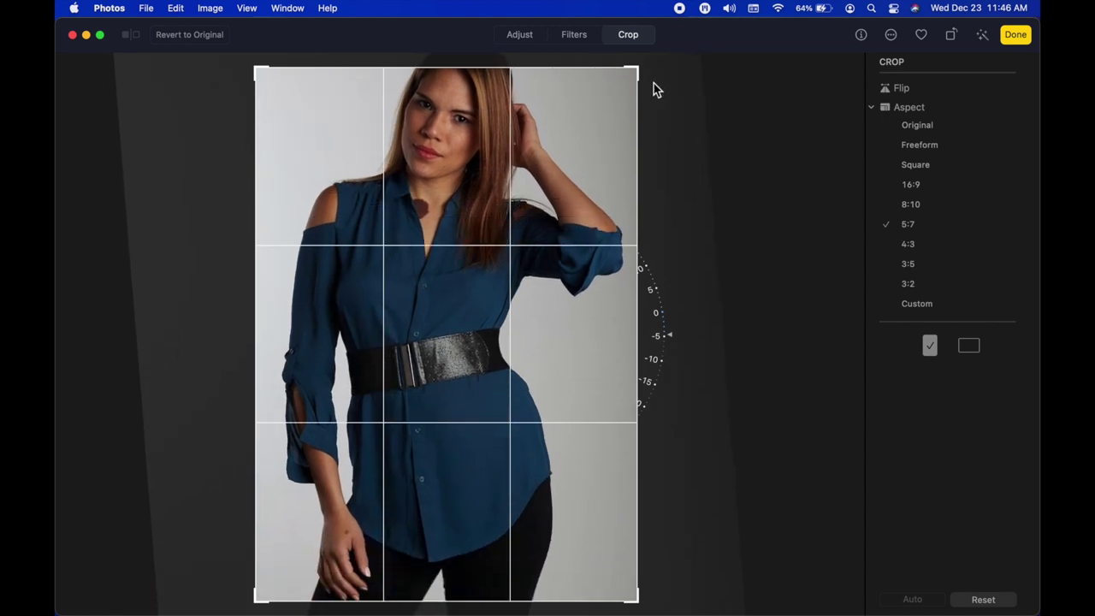
{"action": "left_click_drag", "start_coordinate": [637, 72], "coordinate": [686, 44]}
{"action": "left_click_drag", "start_coordinate": [494, 294], "coordinate": [515, 262]}
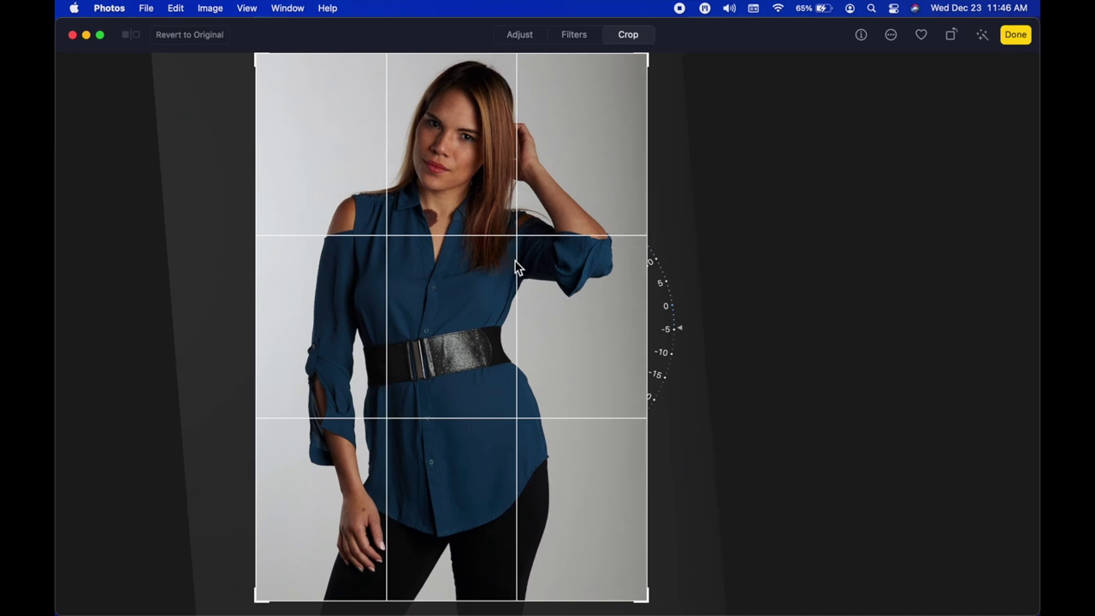
{"action": "left_click", "coordinate": [1022, 40]}
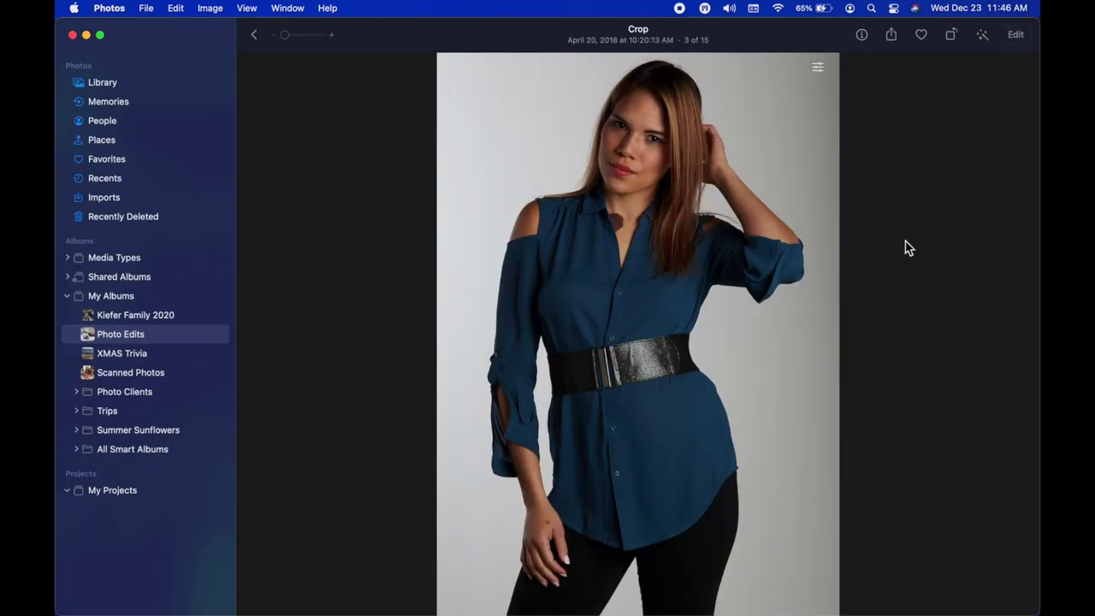
{"action": "key", "text": "Escape"}
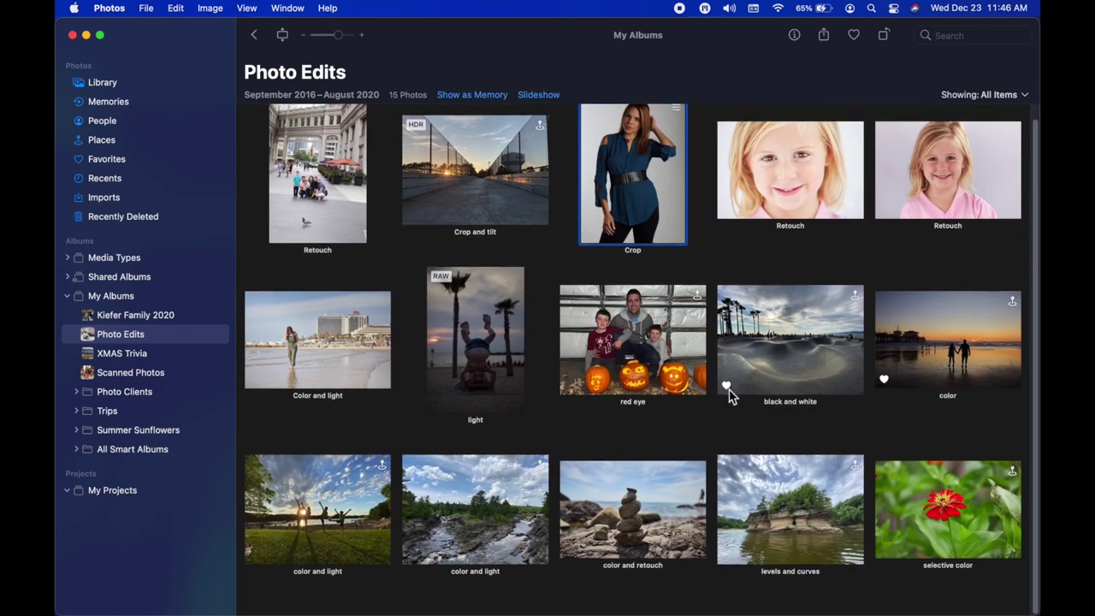
Open the "Crop and tilt" photo for cropping and tilt it to about -13°
{"action": "double_click", "coordinate": [485, 183]}
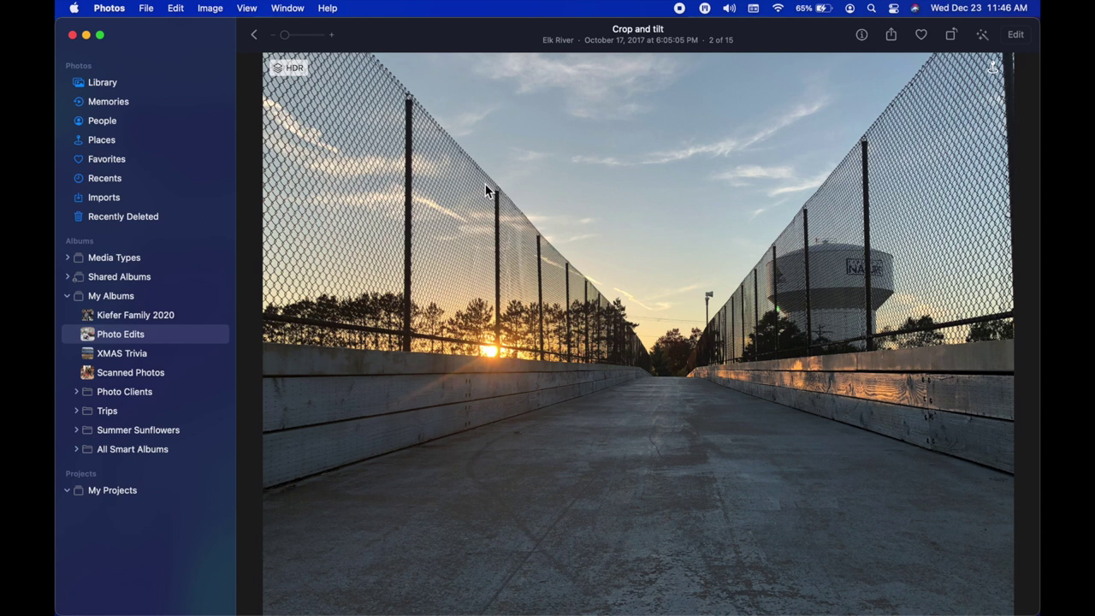
{"action": "left_click", "coordinate": [1017, 35]}
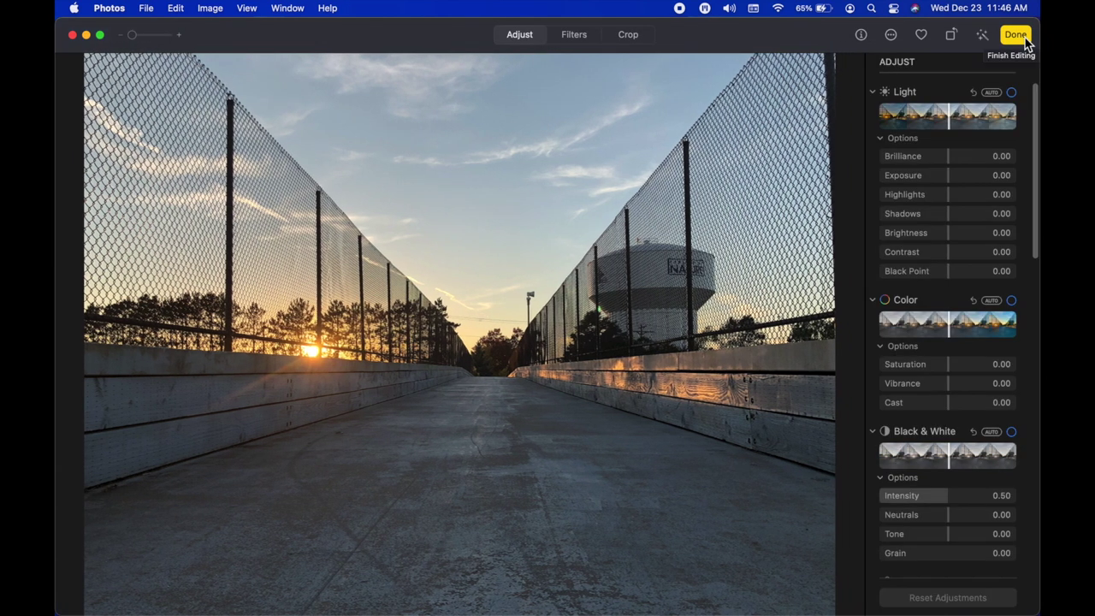
{"action": "left_click", "coordinate": [624, 39]}
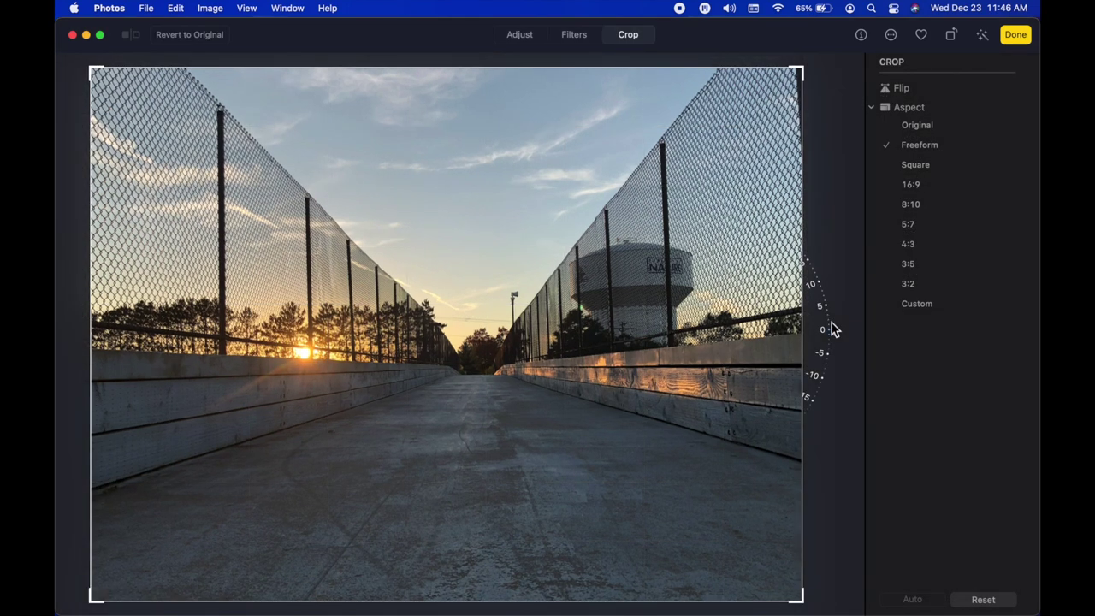
{"action": "mouse_move", "coordinate": [829, 329]}
{"action": "left_mouse_down"}
{"action": "mouse_move", "coordinate": [822, 283]}
{"action": "mouse_move", "coordinate": [839, 325]}
{"action": "left_mouse_up"}
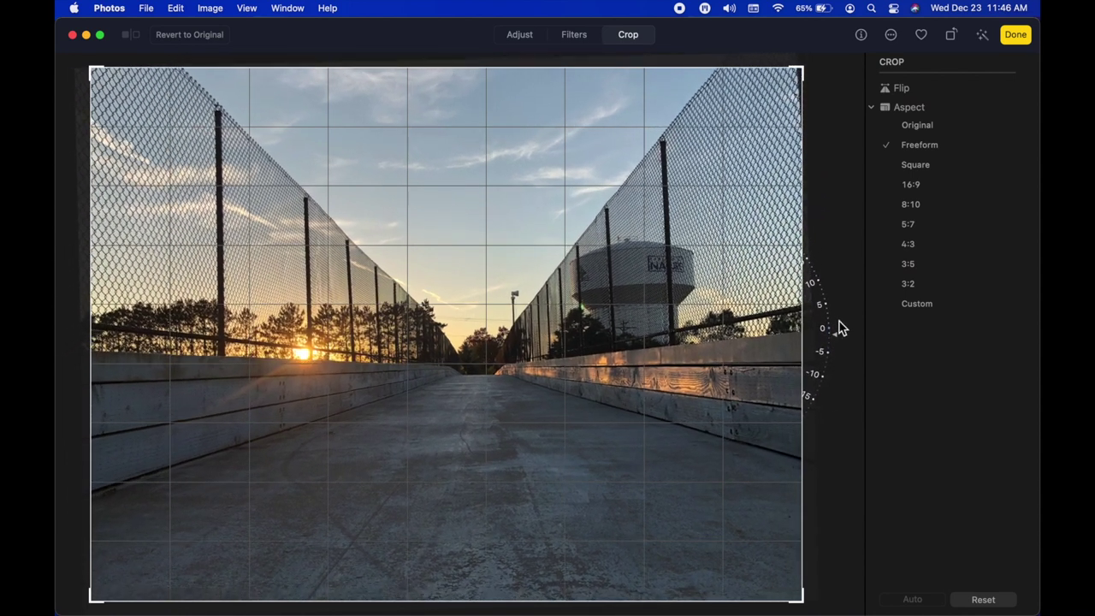
{"action": "left_click_drag", "start_coordinate": [838, 329], "coordinate": [817, 162]}
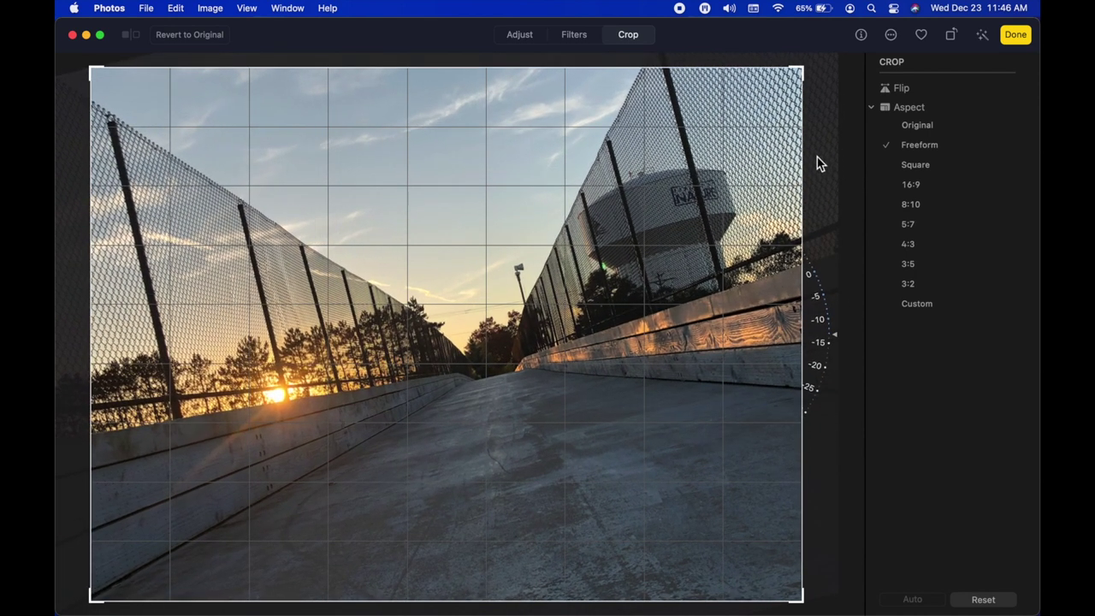
Shift the tilted bridge photo inside its crop frame, save the edit, and go back to the album
{"action": "left_click_drag", "start_coordinate": [691, 462], "coordinate": [594, 329]}
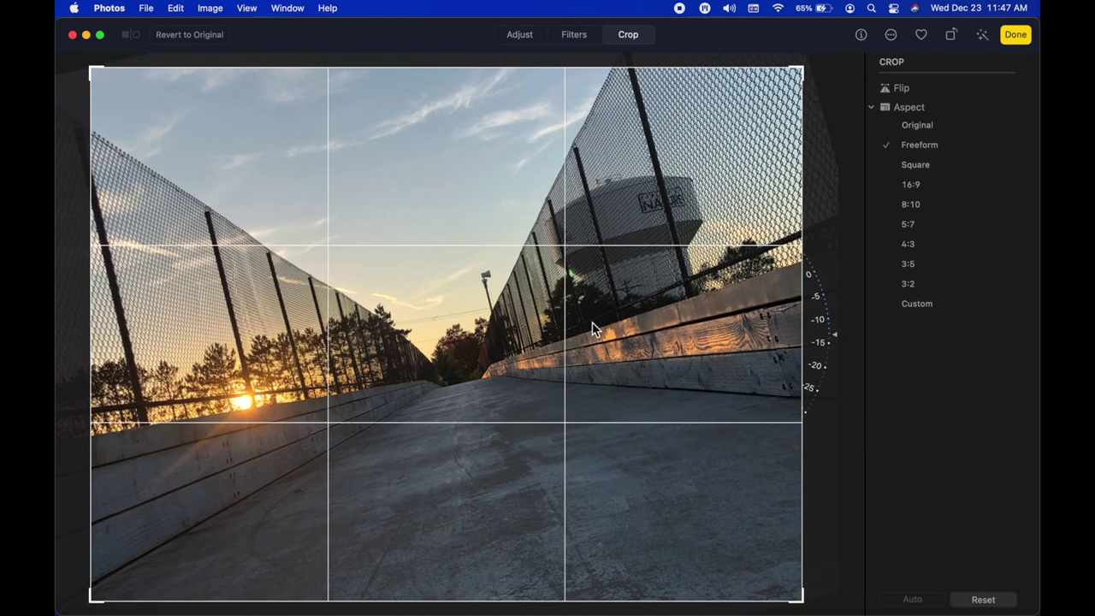
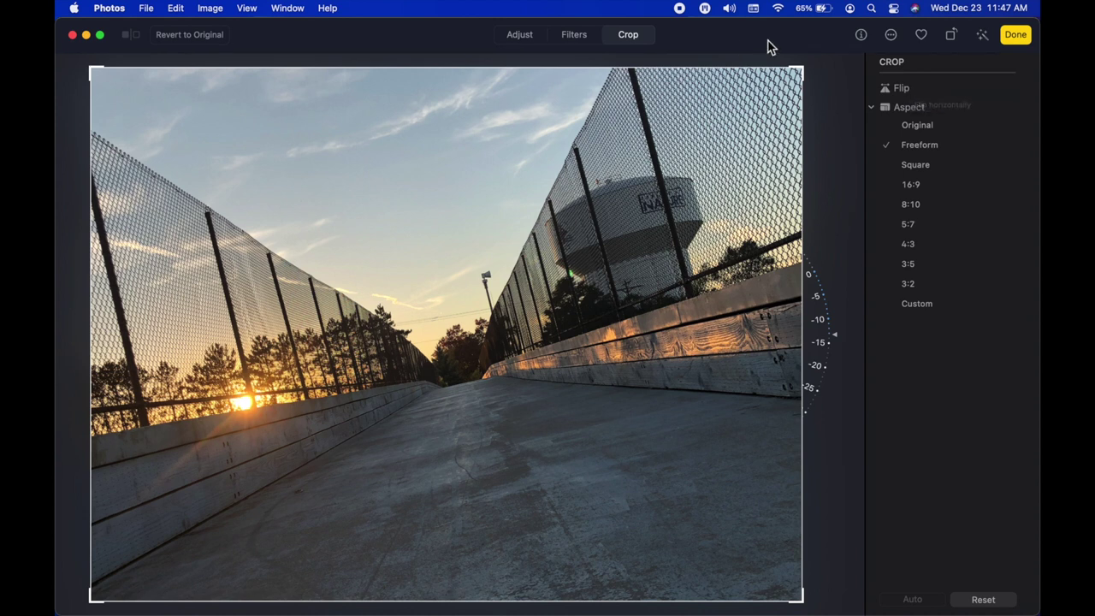
{"action": "left_click", "coordinate": [1021, 37]}
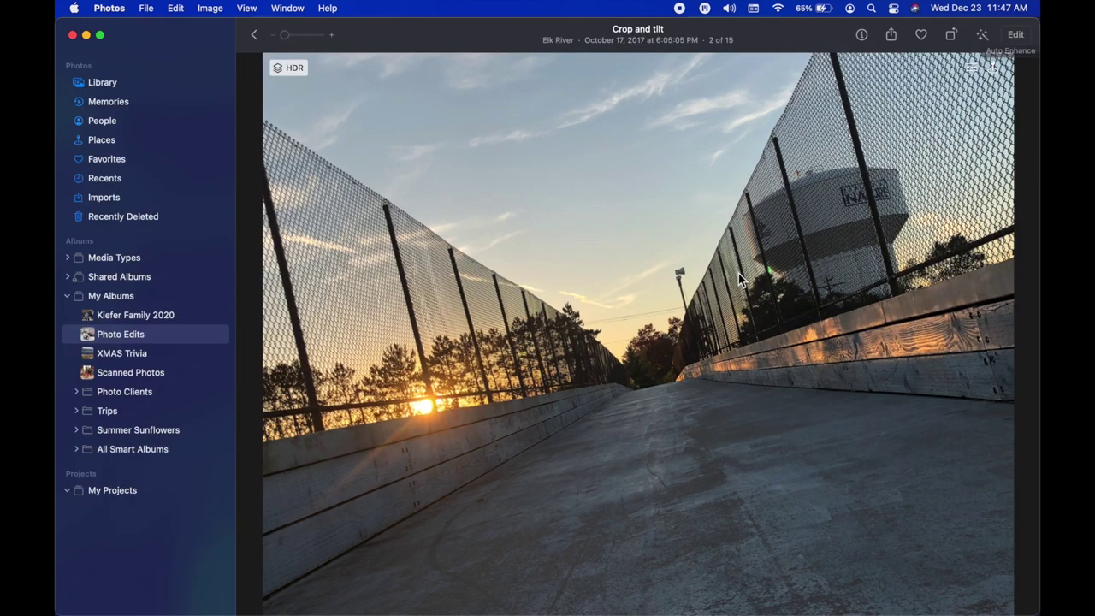
{"action": "key", "text": "Escape"}
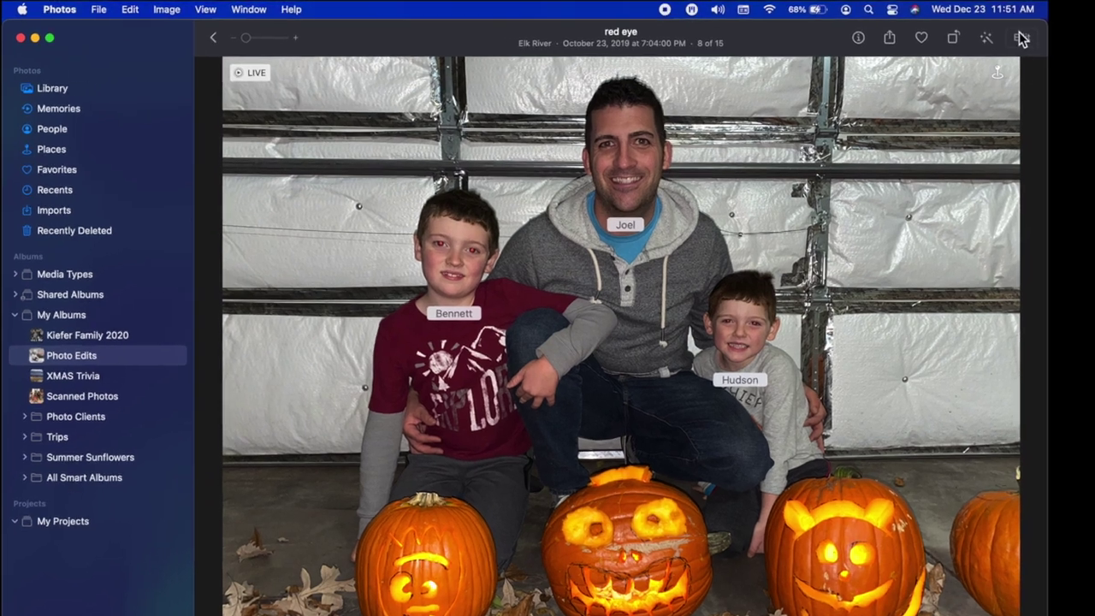
Start editing the "red eye" photo and bring the Red-Eye adjustment into view
{"action": "left_click", "coordinate": [1016, 34]}
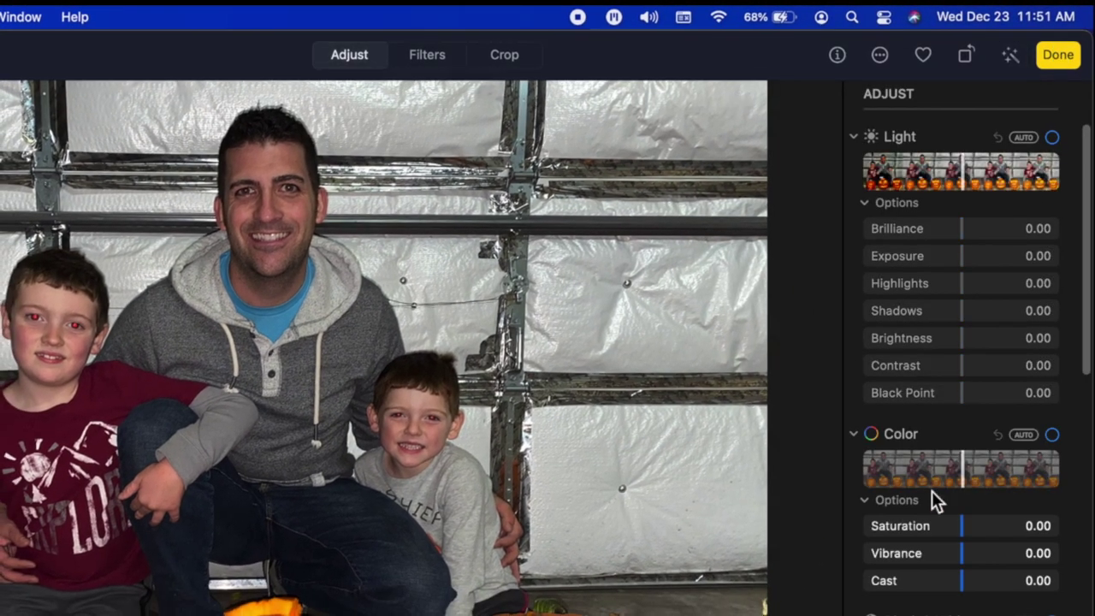
{"action": "scroll", "coordinate": [934, 500], "scroll_direction": "down", "scroll_amount": 3}
{"action": "scroll", "coordinate": [931, 491], "scroll_direction": "down", "scroll_amount": 5}
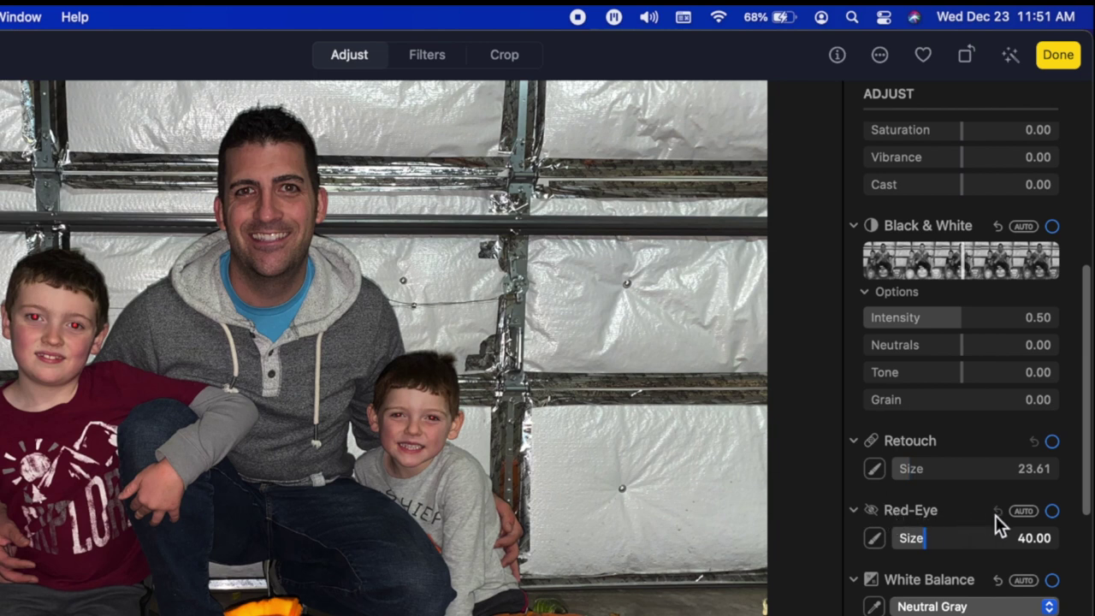
{"action": "scroll", "coordinate": [950, 514], "scroll_direction": "down", "scroll_amount": 2}
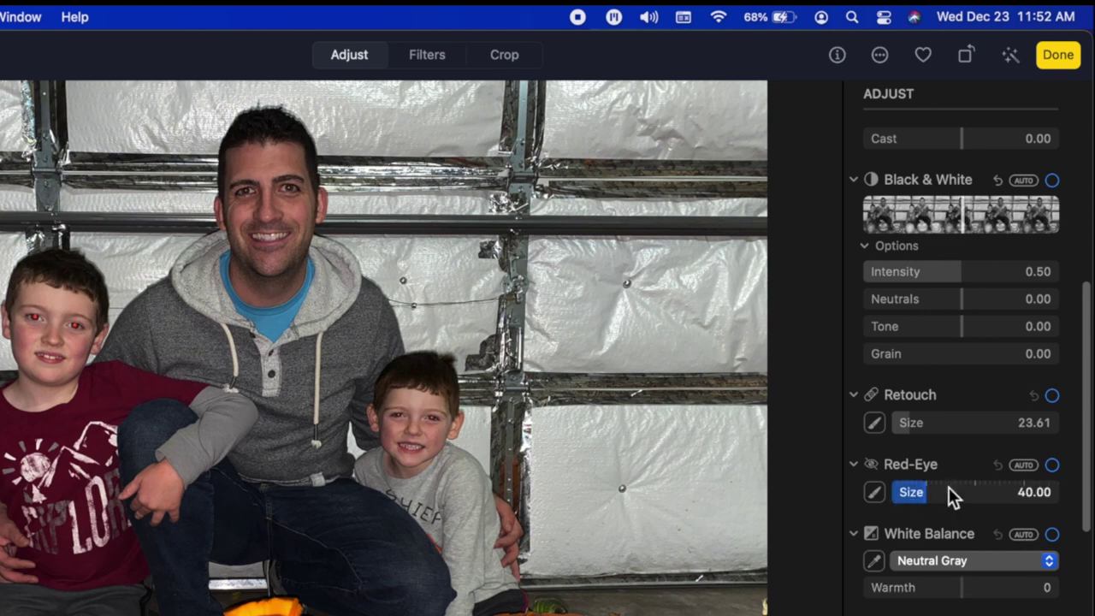
Try the automatic red-eye correction, inspect the eyes of the boy in gray up close, and reset the correction
{"action": "left_click", "coordinate": [1026, 465]}
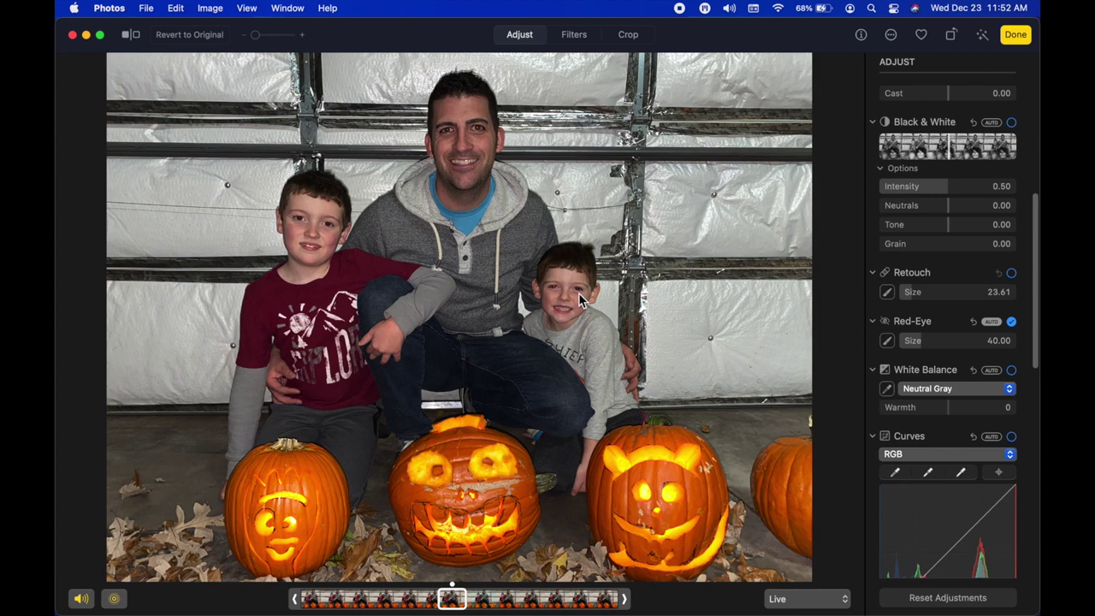
{"action": "key", "text": "z"}
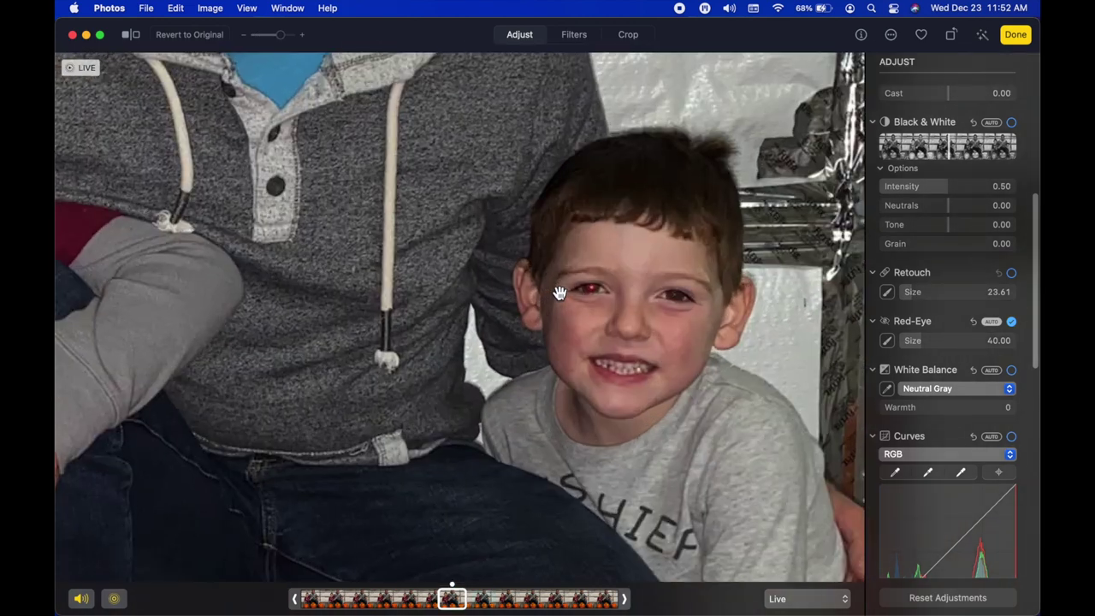
{"action": "scroll", "coordinate": [559, 294], "scroll_direction": "up", "scroll_amount": 3}
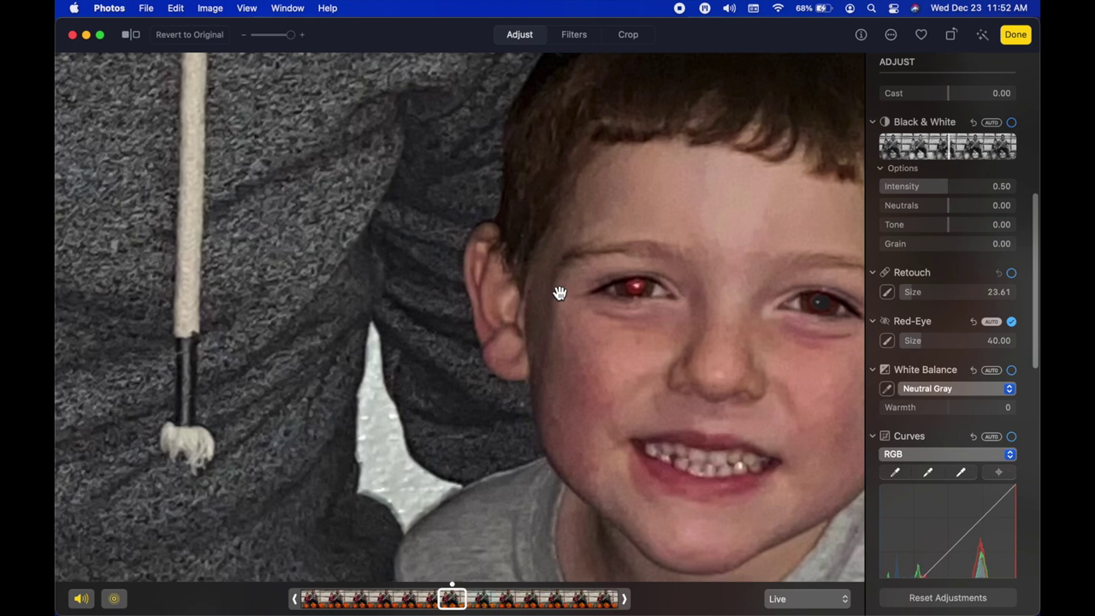
{"action": "left_click", "coordinate": [973, 322]}
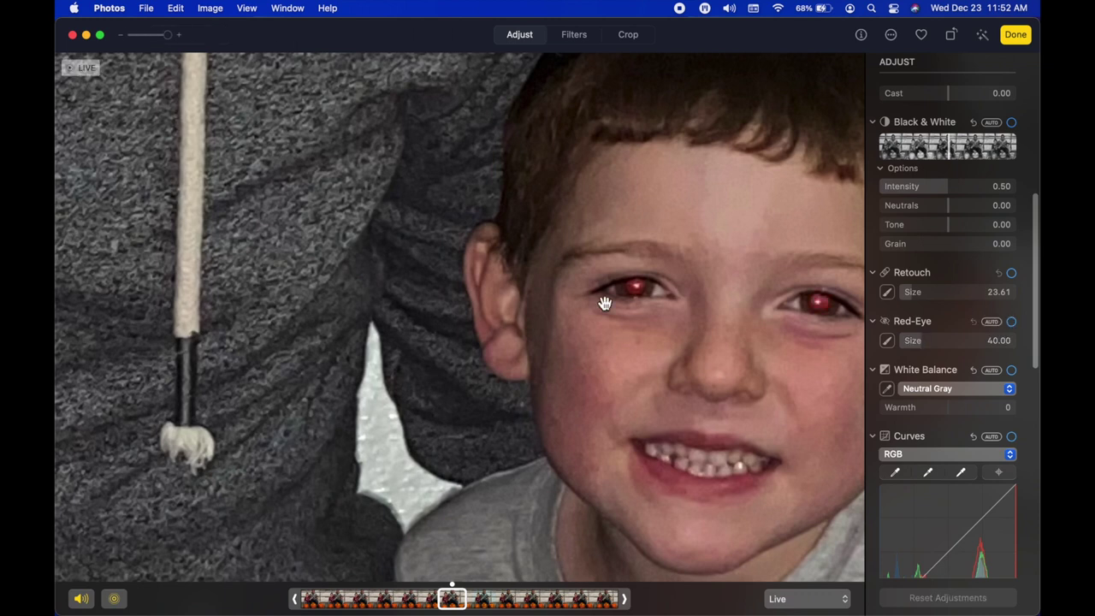
Set the red-eye brush size to 10.94 and correct both eyes of the boy in the gray shirt
{"action": "scroll", "coordinate": [604, 301], "scroll_direction": "down", "scroll_amount": 3}
{"action": "scroll", "coordinate": [604, 301], "scroll_direction": "down", "scroll_amount": 3}
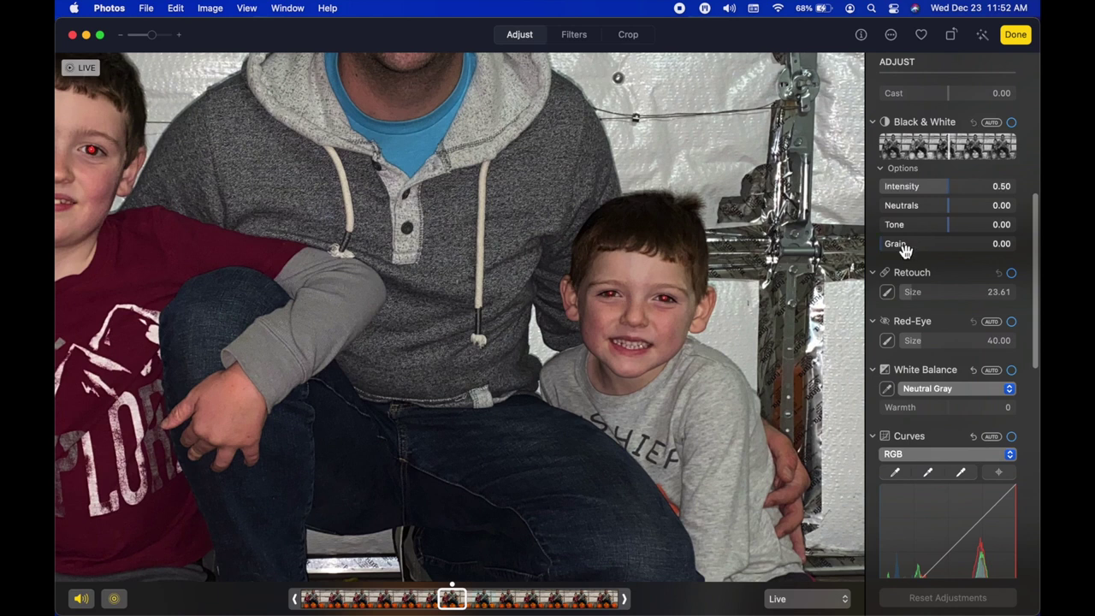
{"action": "left_click", "coordinate": [887, 340]}
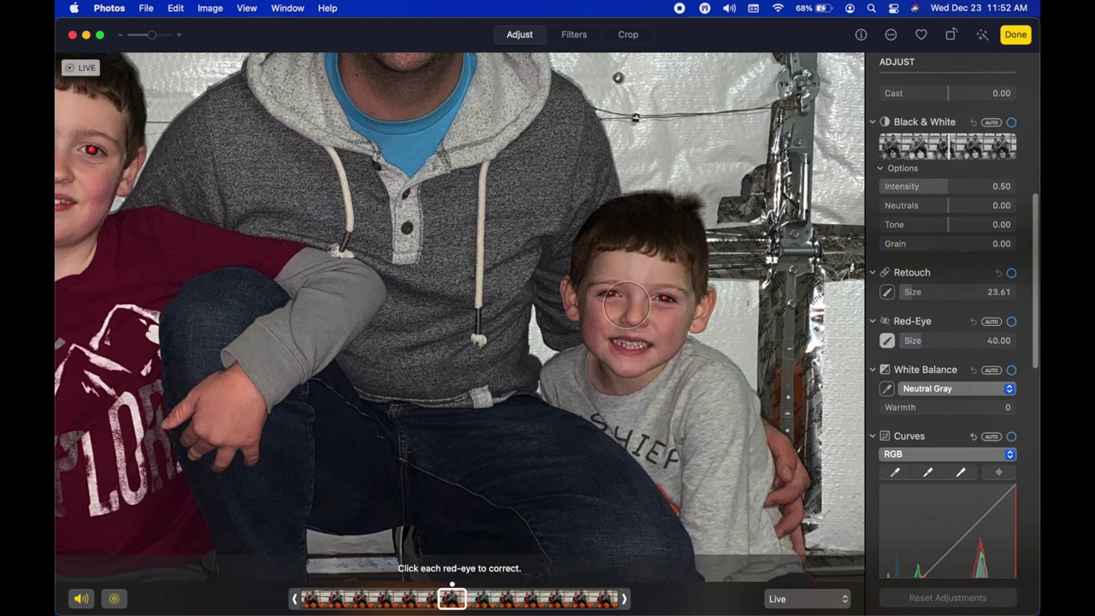
{"action": "mouse_move", "coordinate": [910, 341]}
{"action": "left_mouse_down"}
{"action": "mouse_move", "coordinate": [919, 342]}
{"action": "mouse_move", "coordinate": [909, 340]}
{"action": "left_mouse_up"}
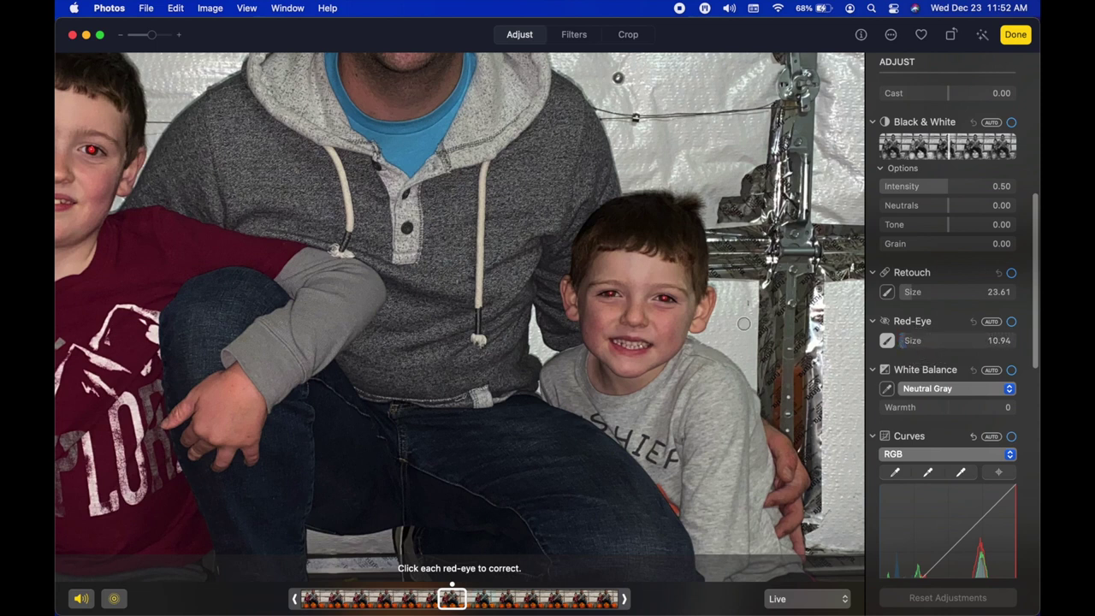
{"action": "left_click", "coordinate": [666, 301]}
{"action": "left_click", "coordinate": [611, 294]}
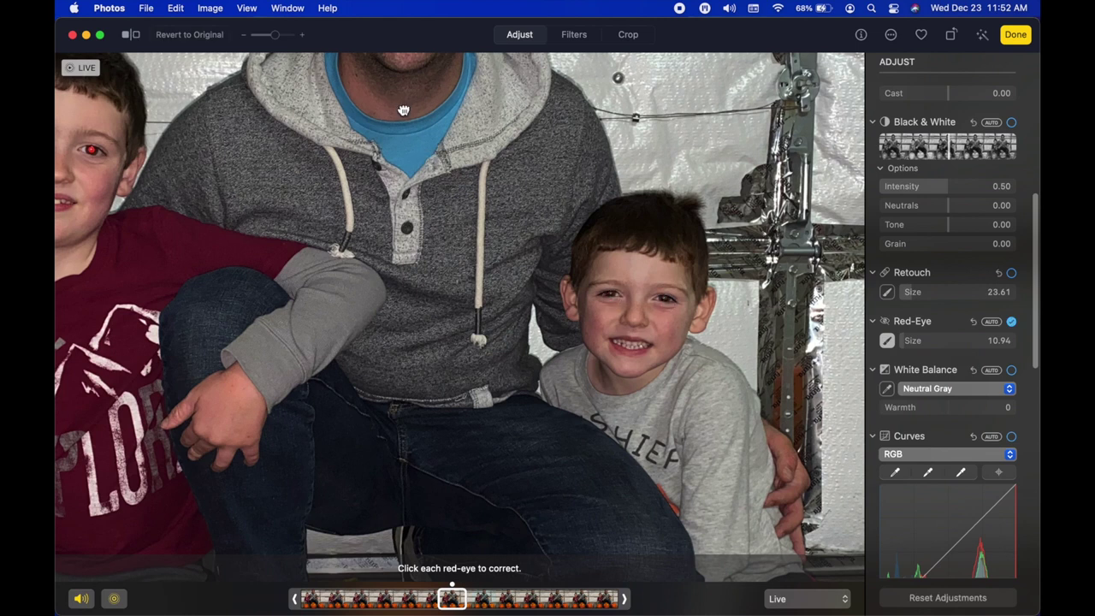
Correct both red eyes of the boy in the maroon shirt with the red-eye brush
{"action": "scroll", "coordinate": [427, 155], "scroll_direction": "up", "scroll_amount": 8}
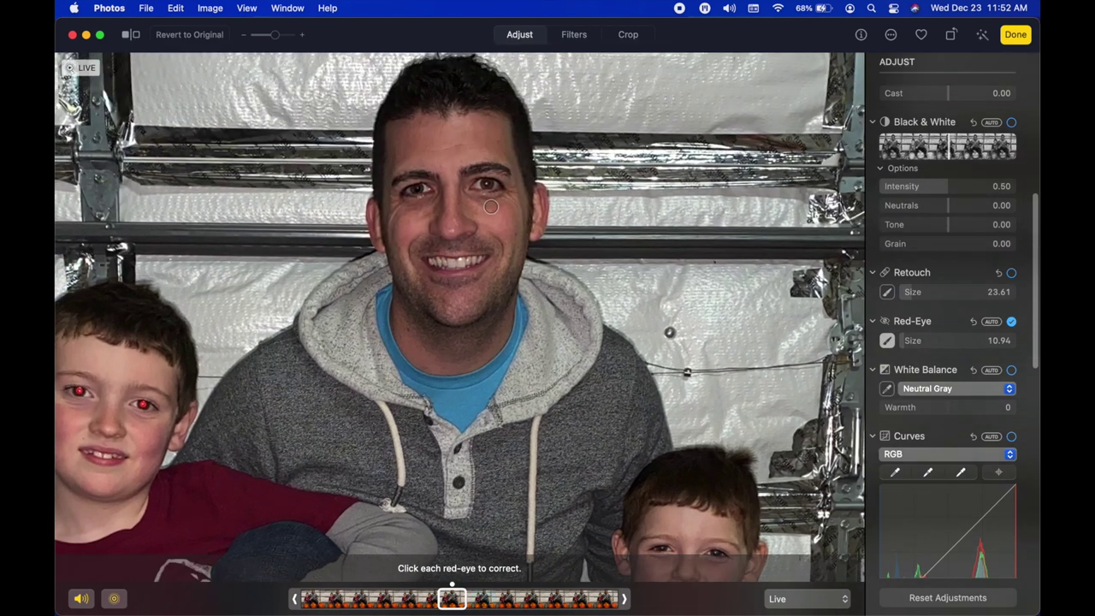
{"action": "scroll", "coordinate": [459, 345], "scroll_direction": "left", "scroll_amount": 6}
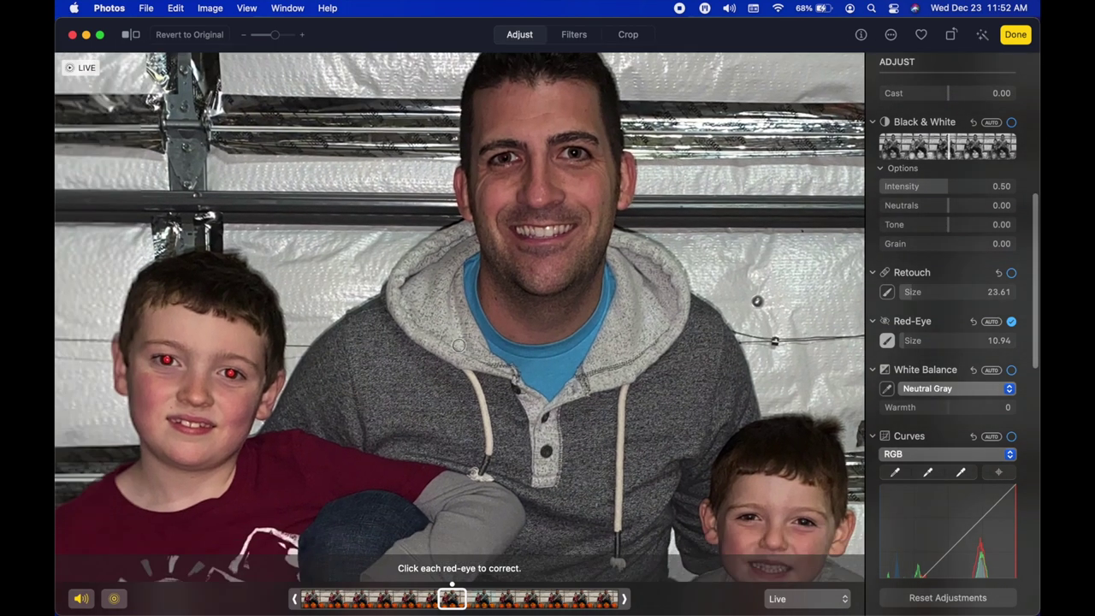
{"action": "left_click", "coordinate": [249, 334]}
{"action": "left_click", "coordinate": [314, 348]}
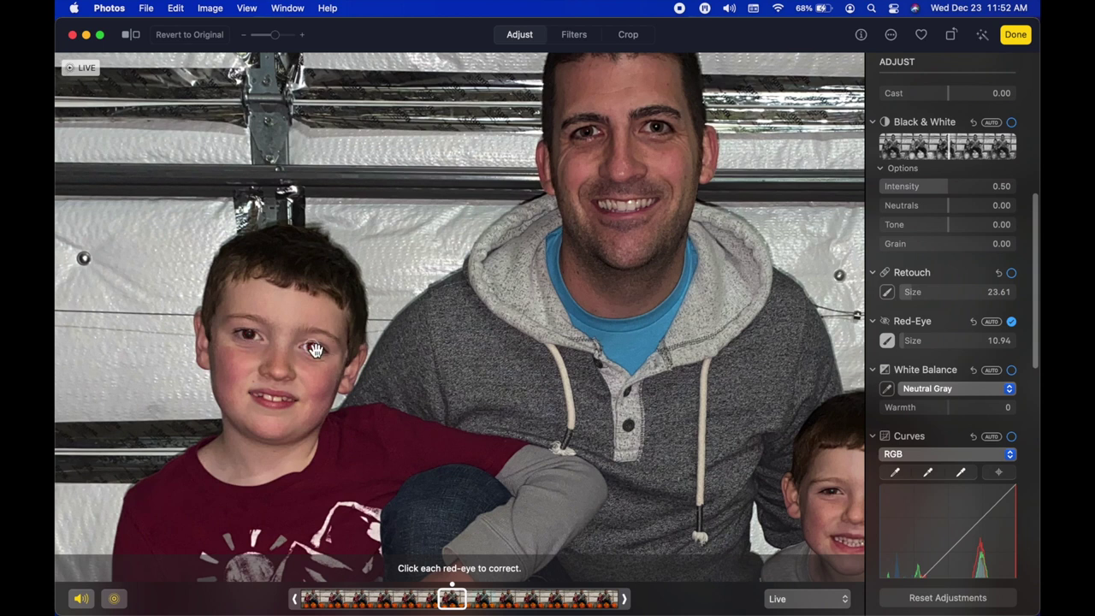
Compare the whole photo with the Red-Eye correction turned off and on again
{"action": "key", "text": "z"}
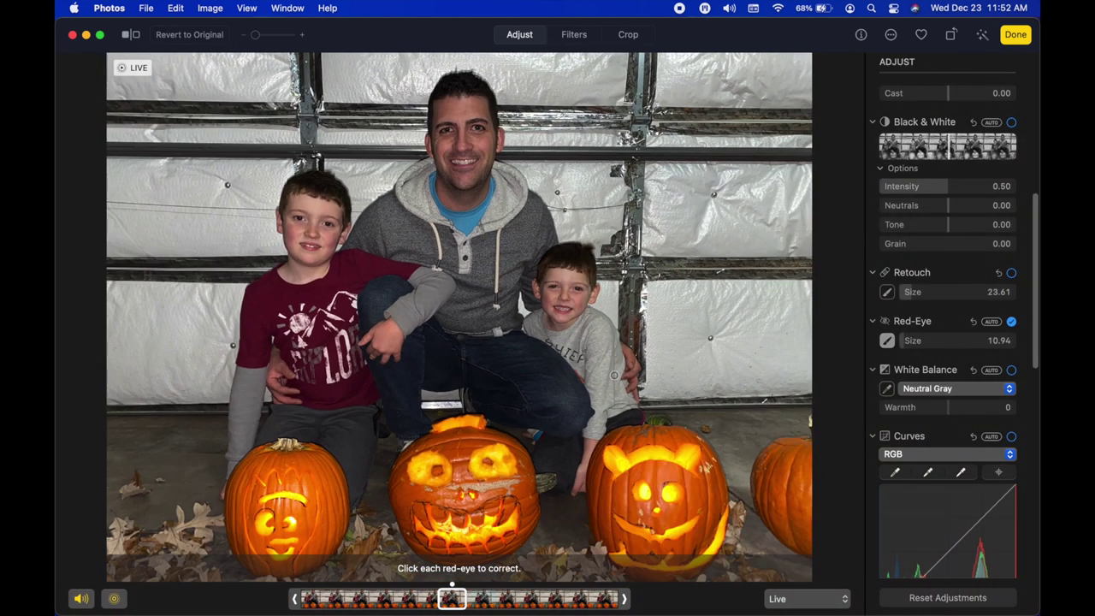
{"action": "left_click", "coordinate": [1014, 323]}
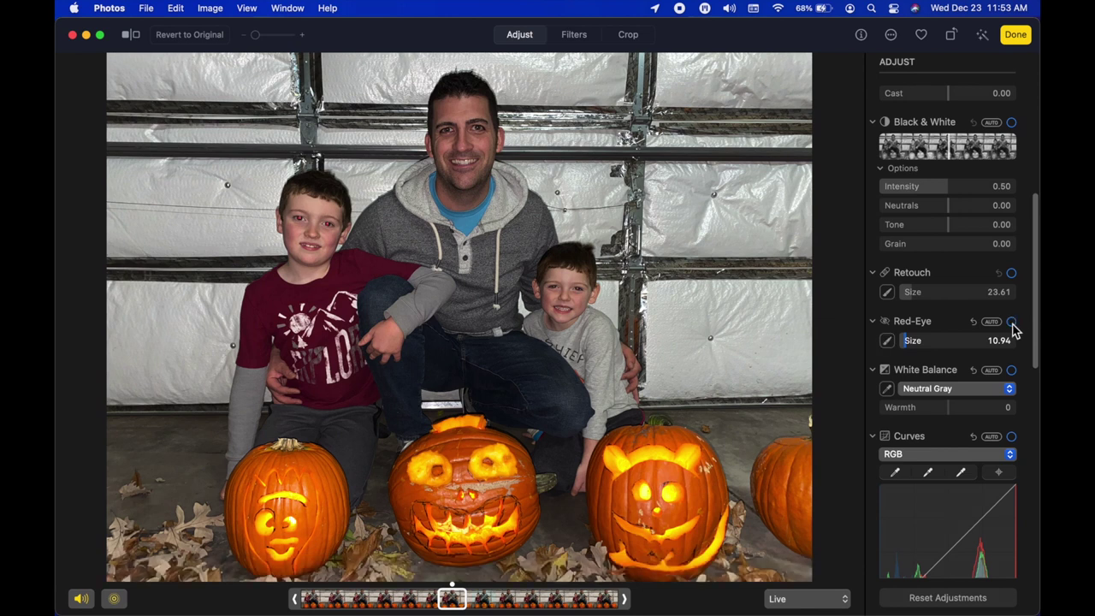
{"action": "left_click", "coordinate": [1012, 322]}
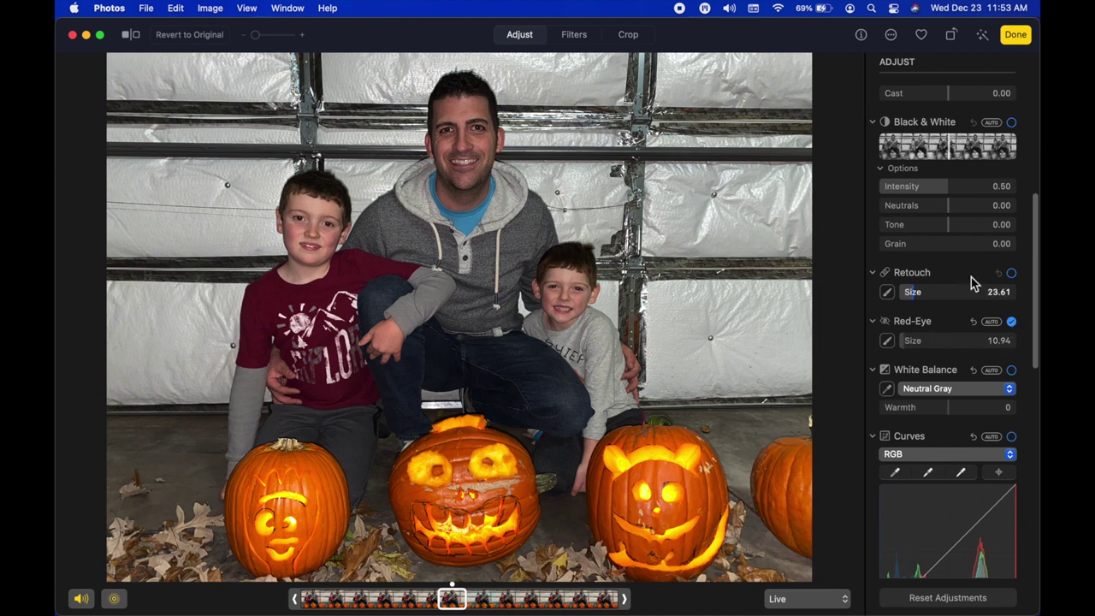
Collapse the Light, Color, Black & White, Retouch and Red-Eye adjustments and look over the remaining ones down to Vignette
{"action": "scroll", "coordinate": [971, 283], "scroll_direction": "up", "scroll_amount": 10}
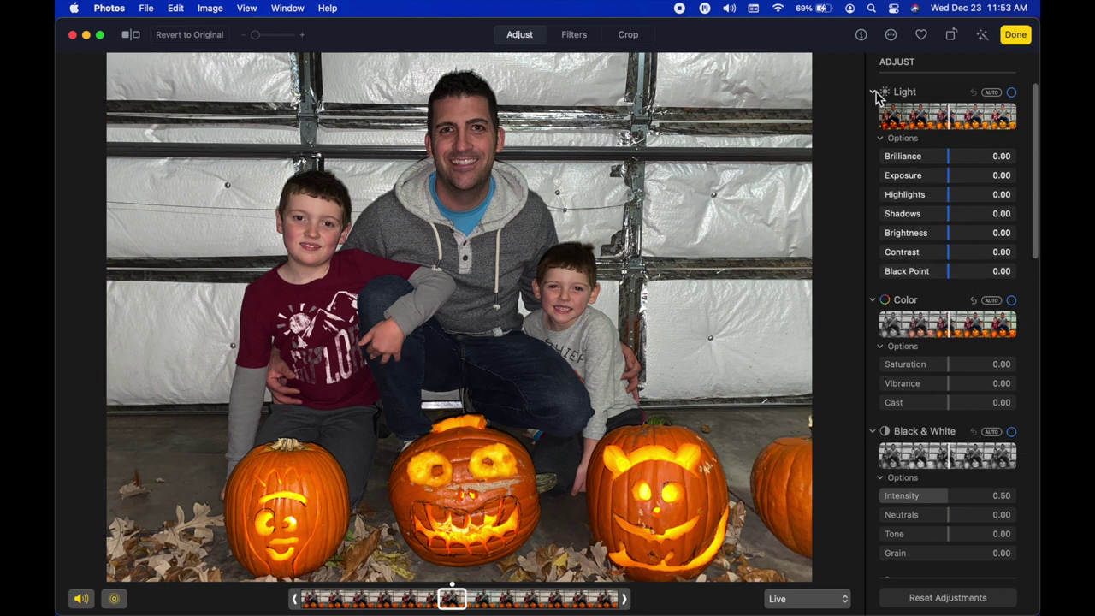
{"action": "left_click", "coordinate": [873, 92]}
{"action": "left_click", "coordinate": [873, 110]}
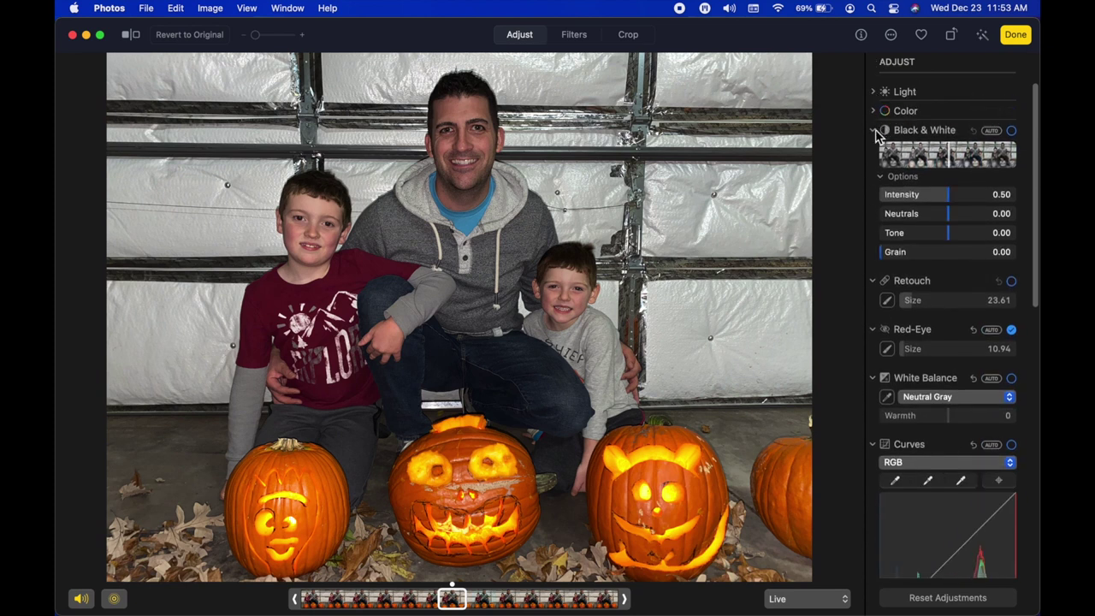
{"action": "left_click", "coordinate": [873, 130]}
{"action": "left_click", "coordinate": [873, 149]}
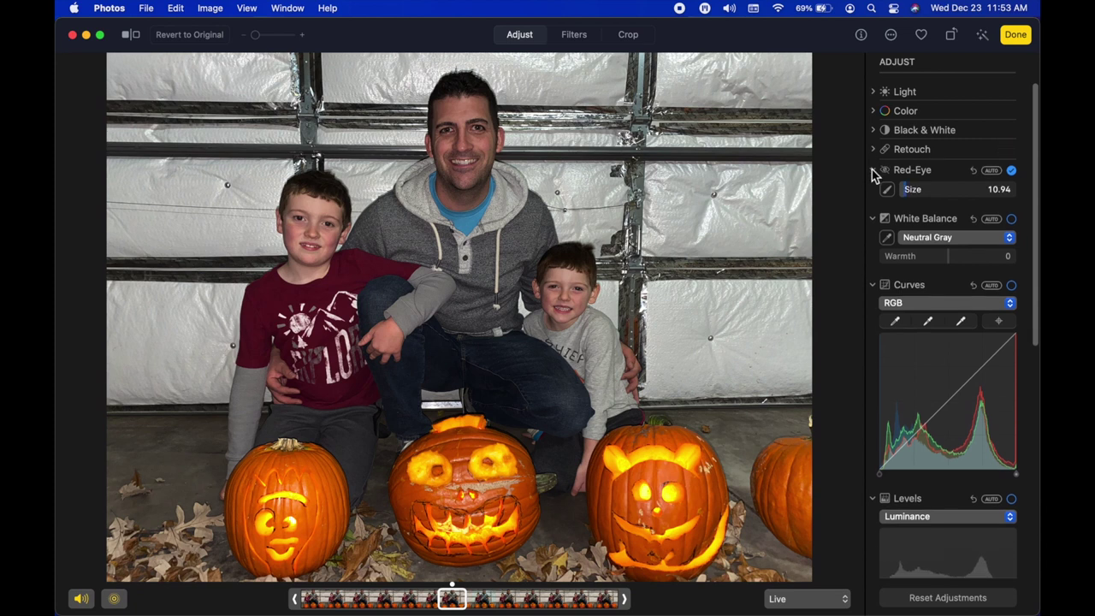
{"action": "left_click", "coordinate": [874, 170]}
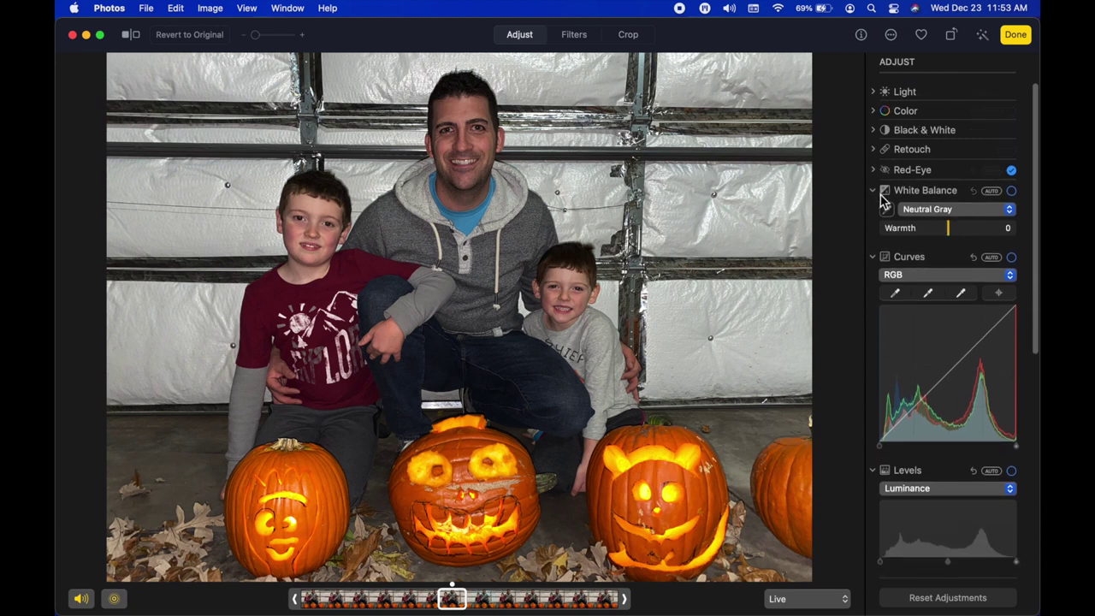
{"action": "scroll", "coordinate": [883, 200], "scroll_direction": "down", "scroll_amount": 8}
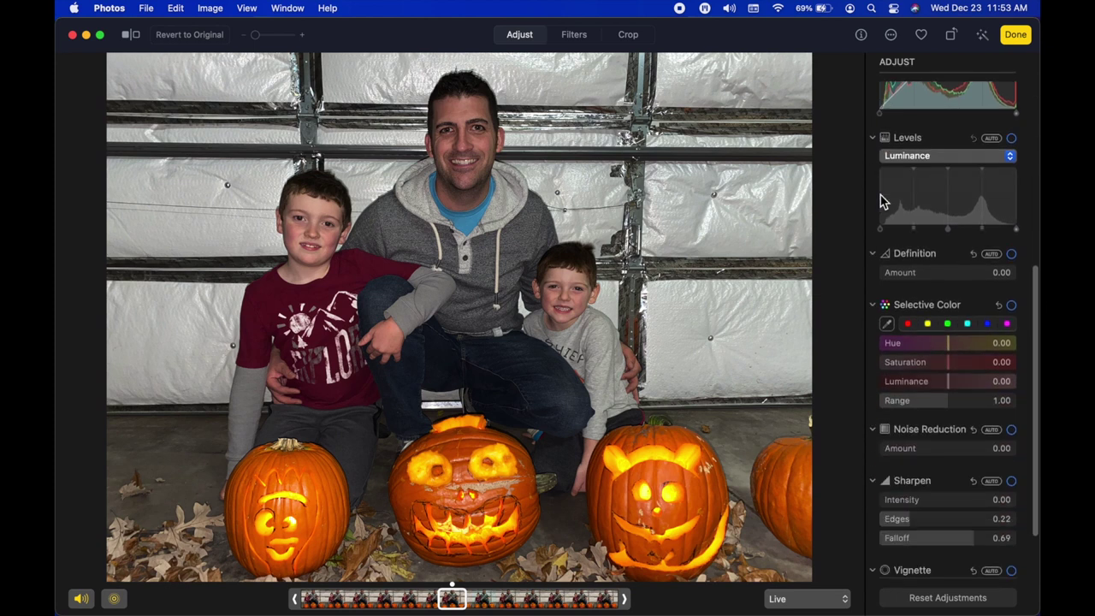
{"action": "scroll", "coordinate": [884, 200], "scroll_direction": "down", "scroll_amount": 3}
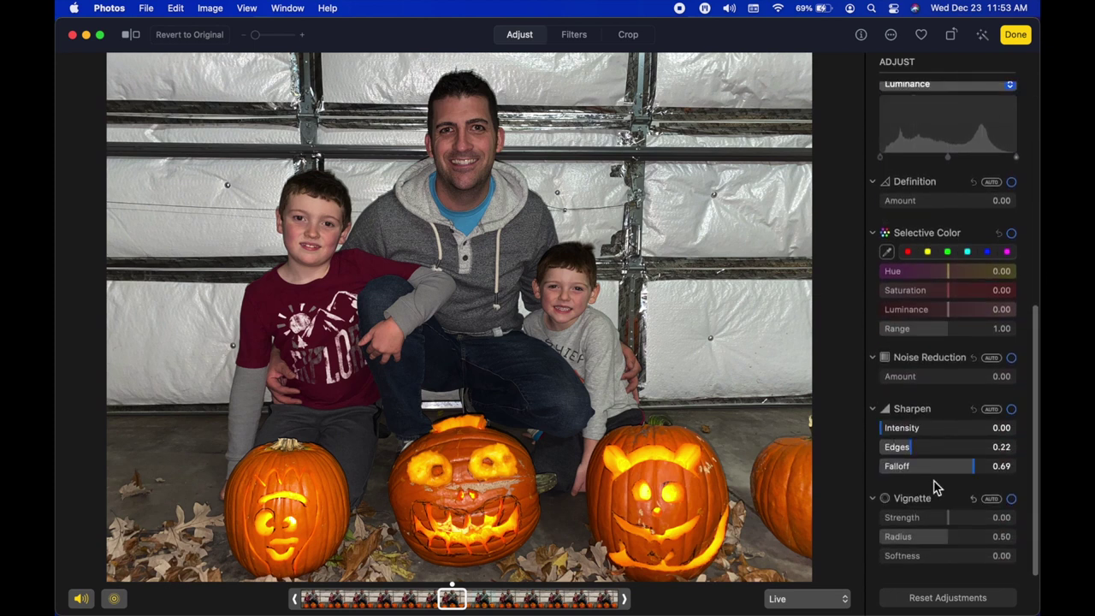
{"action": "scroll", "coordinate": [934, 486], "scroll_direction": "up", "scroll_amount": 10}
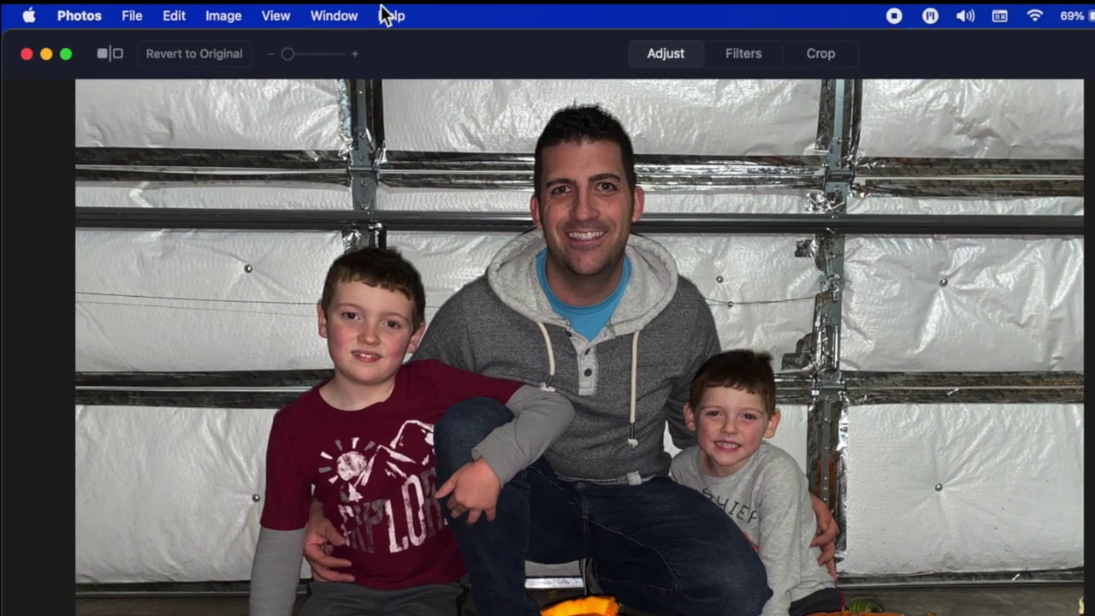
Search the Photos User Guide for "curves" and open the article "Apply curves adjustments to a photo in Photos on Mac"
{"action": "left_click", "coordinate": [386, 15]}
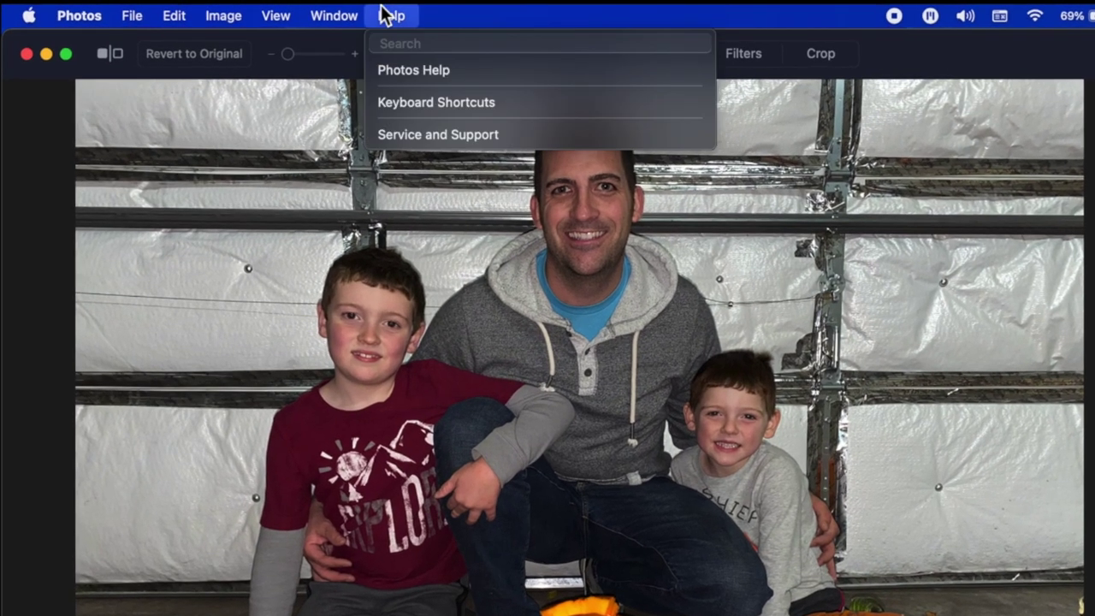
{"action": "left_click", "coordinate": [422, 68]}
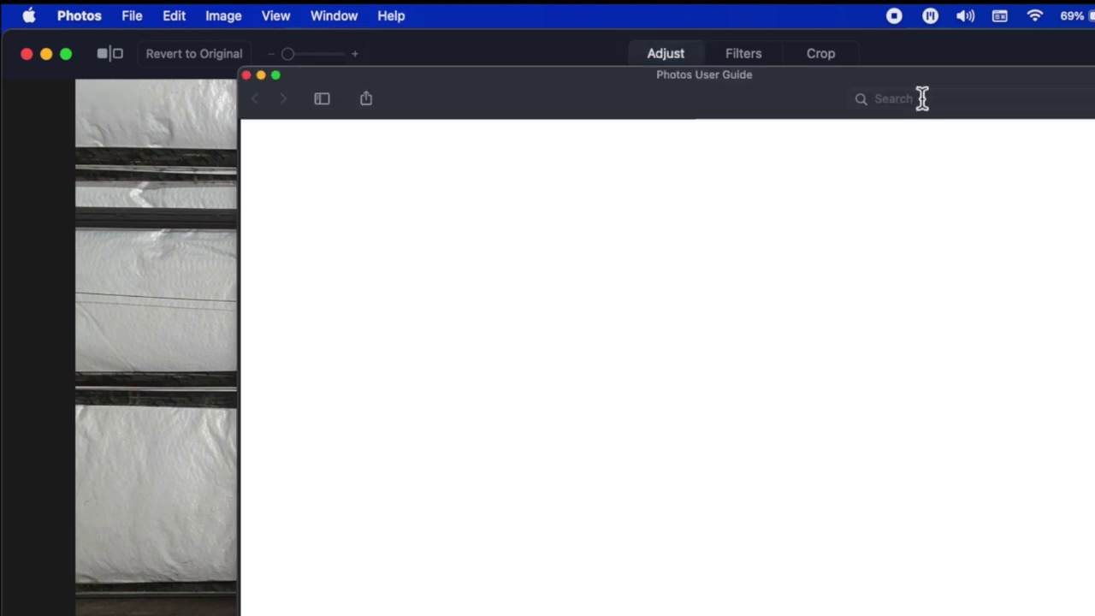
{"action": "left_click", "coordinate": [922, 99]}
{"action": "type", "text": "curves"}
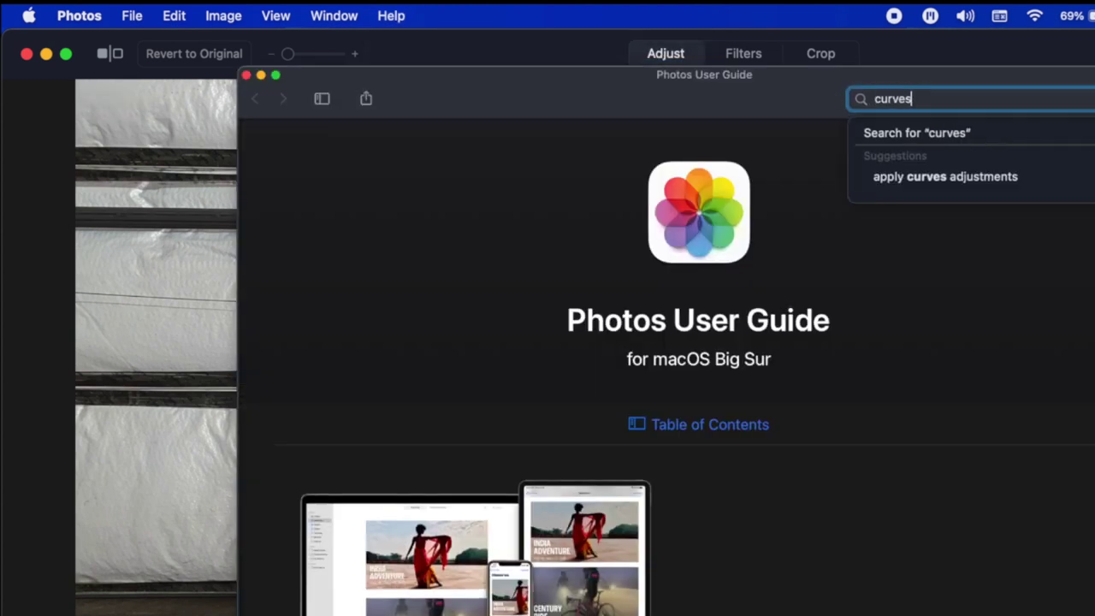
{"action": "key", "text": "Return"}
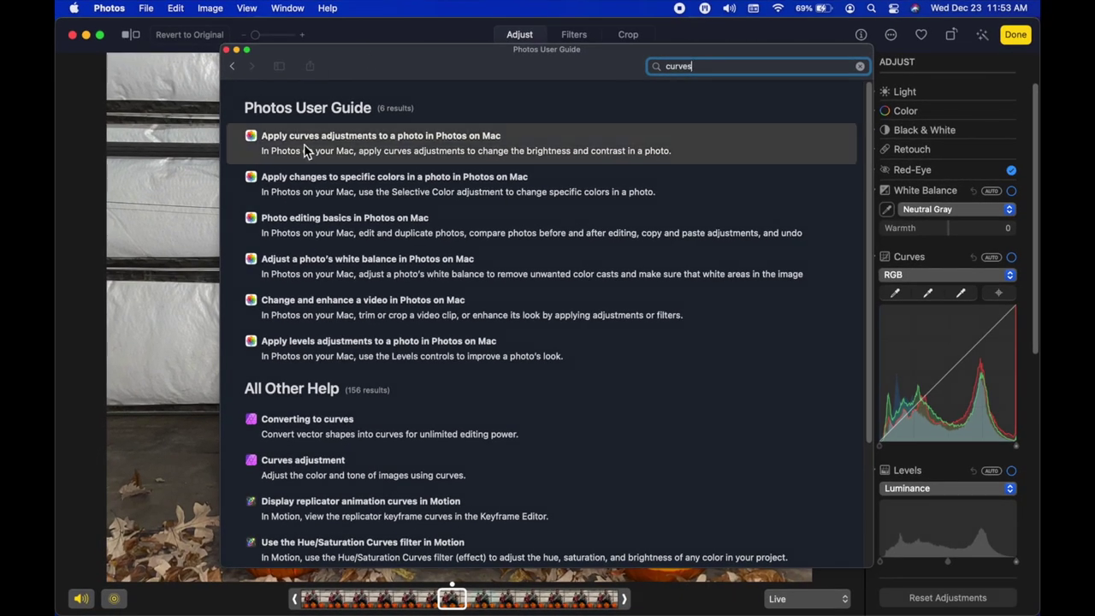
{"action": "left_click", "coordinate": [303, 147]}
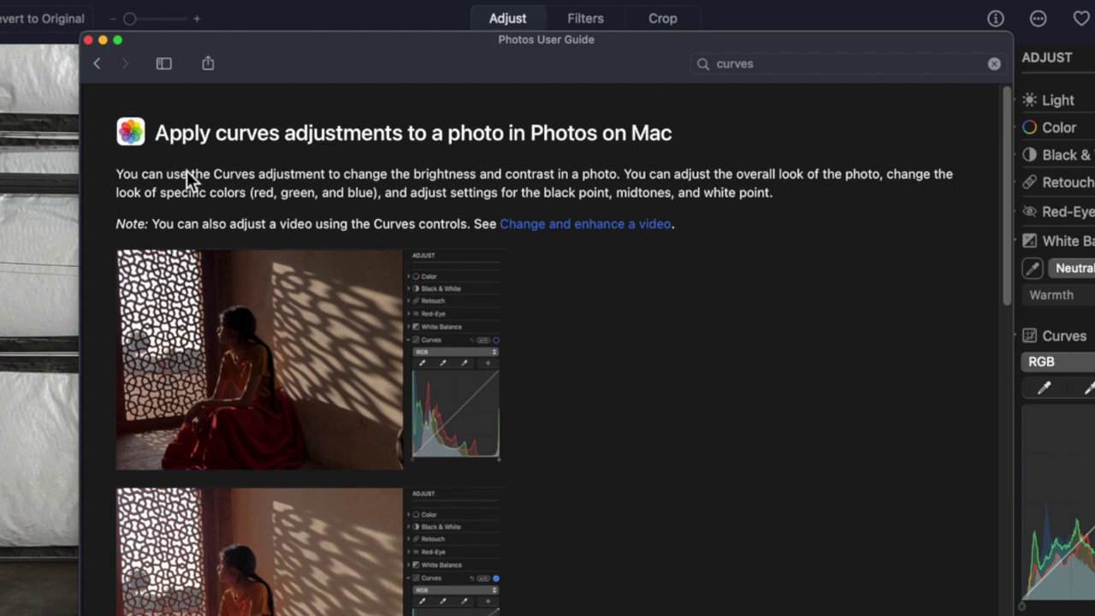
Read the article's Curves explanation, highlighting the passage about adding points along the line to change brightness or contrast
{"action": "scroll", "coordinate": [408, 269], "scroll_direction": "down", "scroll_amount": 5}
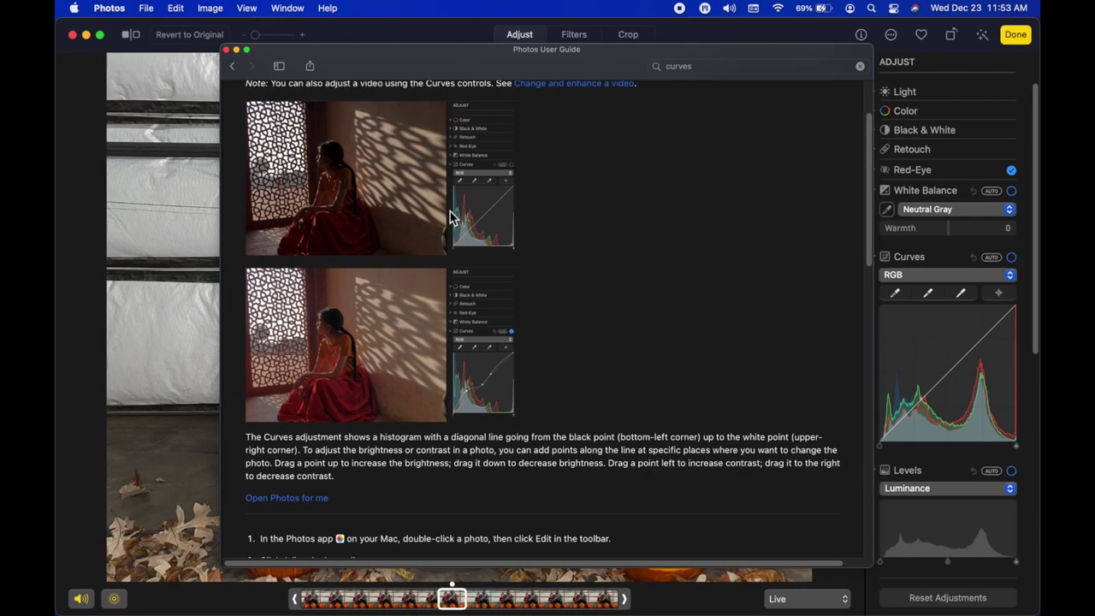
{"action": "scroll", "coordinate": [448, 218], "scroll_direction": "down", "scroll_amount": 3}
{"action": "left_click_drag", "start_coordinate": [278, 384], "coordinate": [463, 401]}
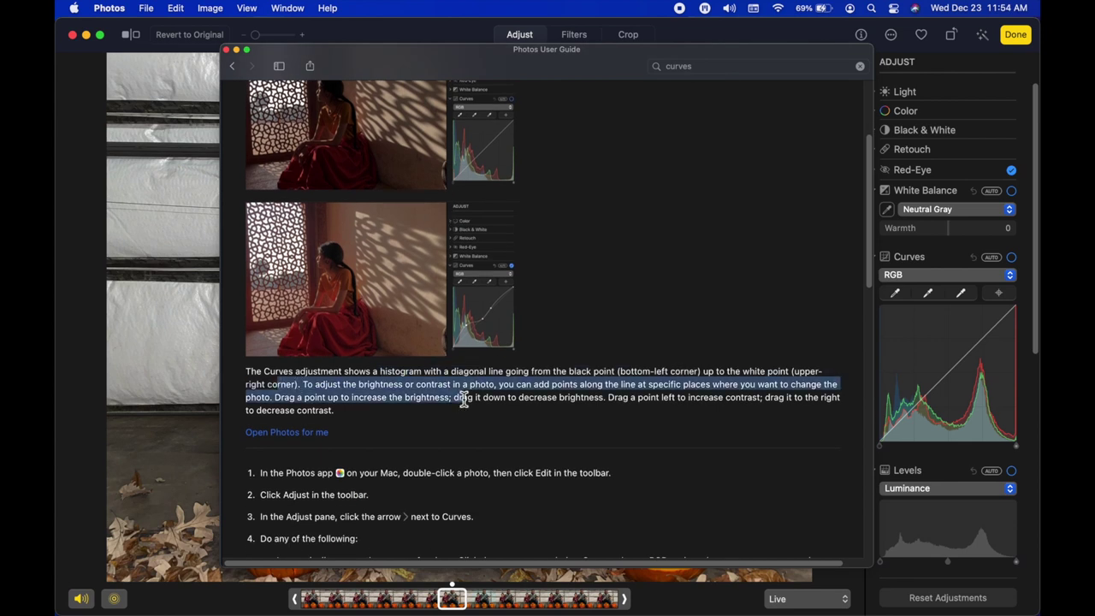
{"action": "left_click", "coordinate": [463, 400]}
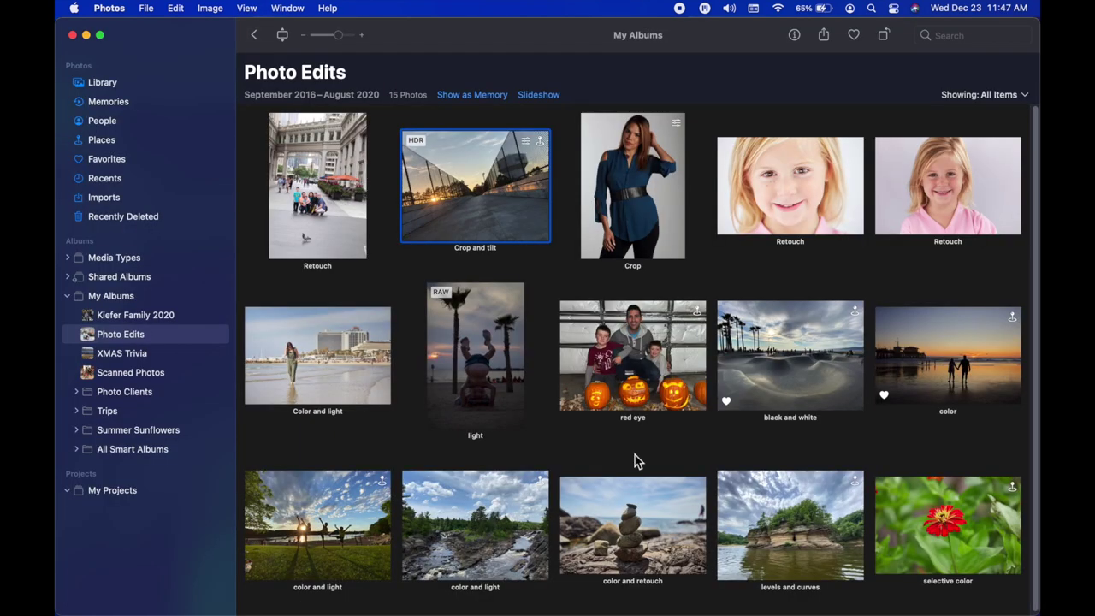
Open the "color and light" photo of the four children posing by the lake for editing
{"action": "scroll", "coordinate": [635, 457], "scroll_direction": "down", "scroll_amount": 1}
{"action": "left_click", "coordinate": [475, 518]}
{"action": "double_click", "coordinate": [315, 505]}
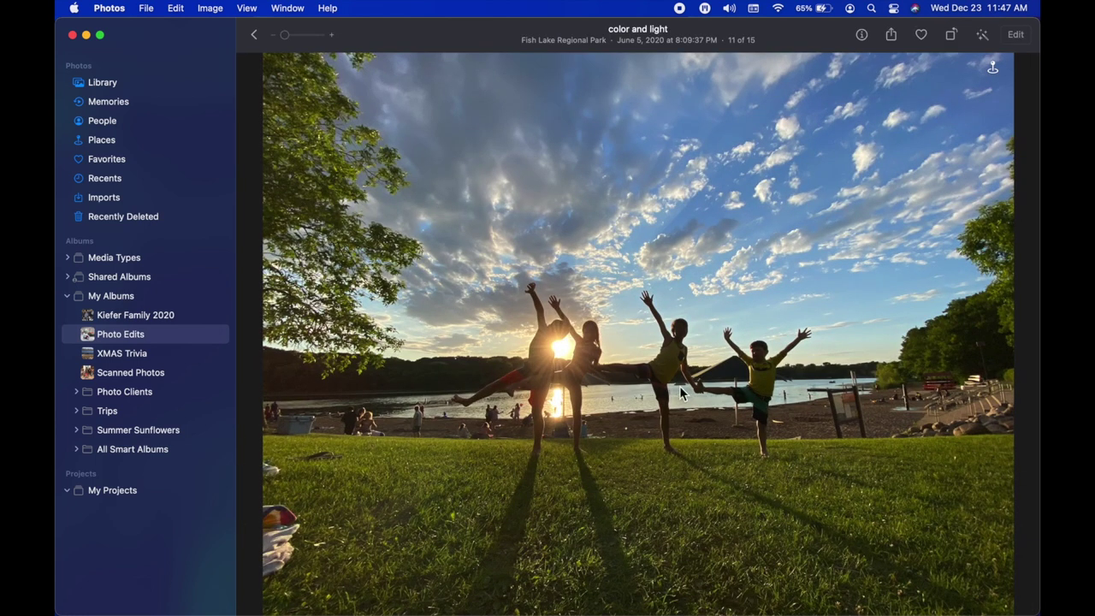
{"action": "left_click", "coordinate": [1016, 34]}
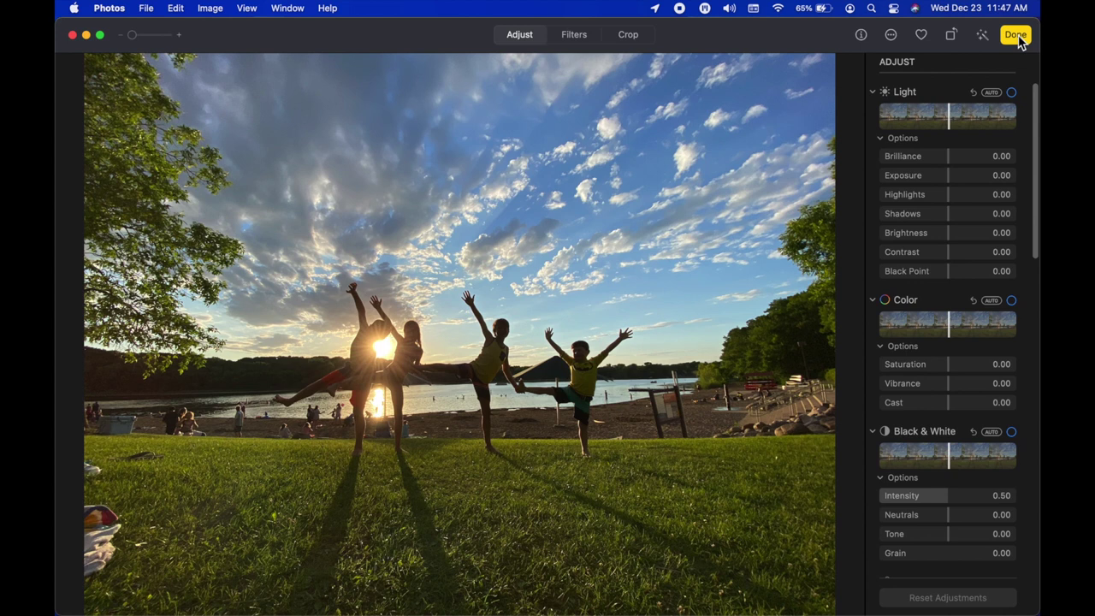
Try the Dramatic Warm filter on the lake photo, adjusting its intensity and leaving it at 100
{"action": "left_click", "coordinate": [585, 39]}
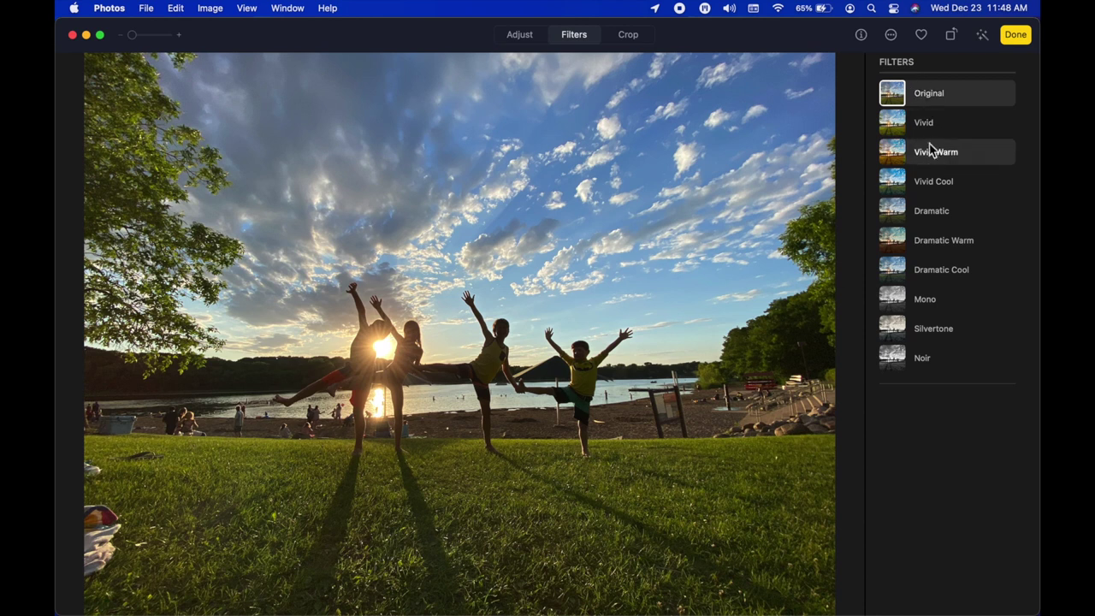
{"action": "left_click", "coordinate": [946, 244]}
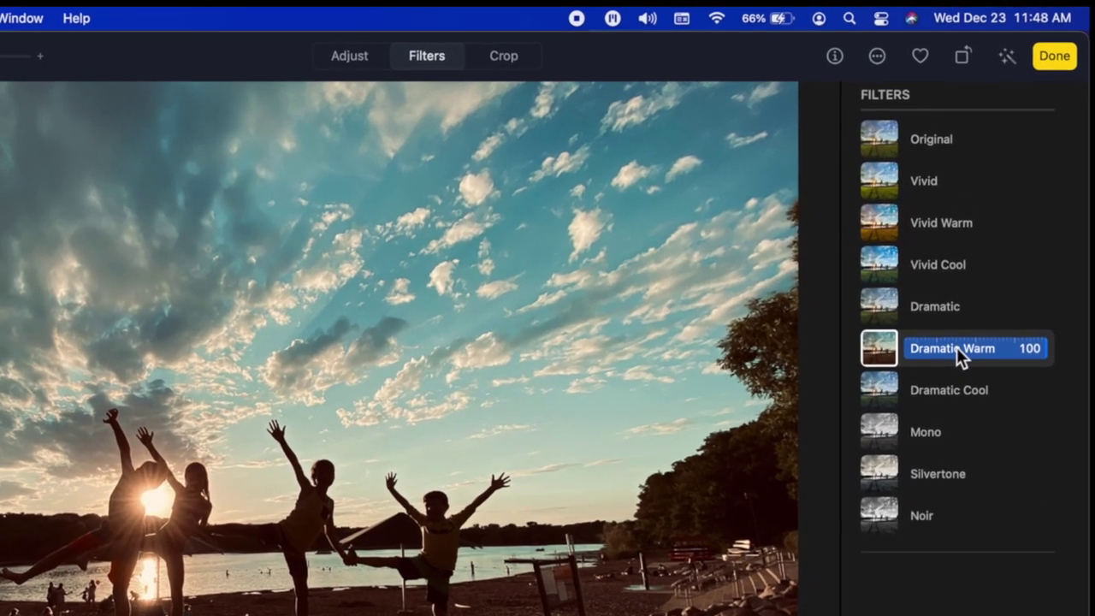
{"action": "left_click", "coordinate": [947, 241]}
{"action": "left_click_drag", "start_coordinate": [953, 351], "coordinate": [1071, 370]}
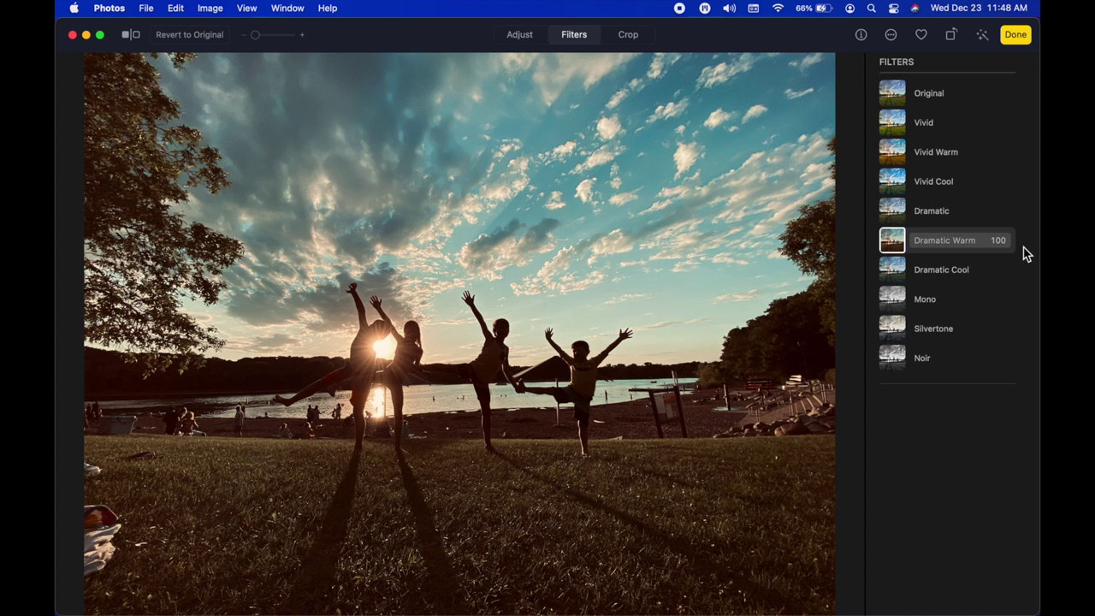
Try the Dramatic Cool, Mono, Vivid Cool at intensity 17, and Dramatic filters on the lake photo
{"action": "left_click", "coordinate": [967, 272]}
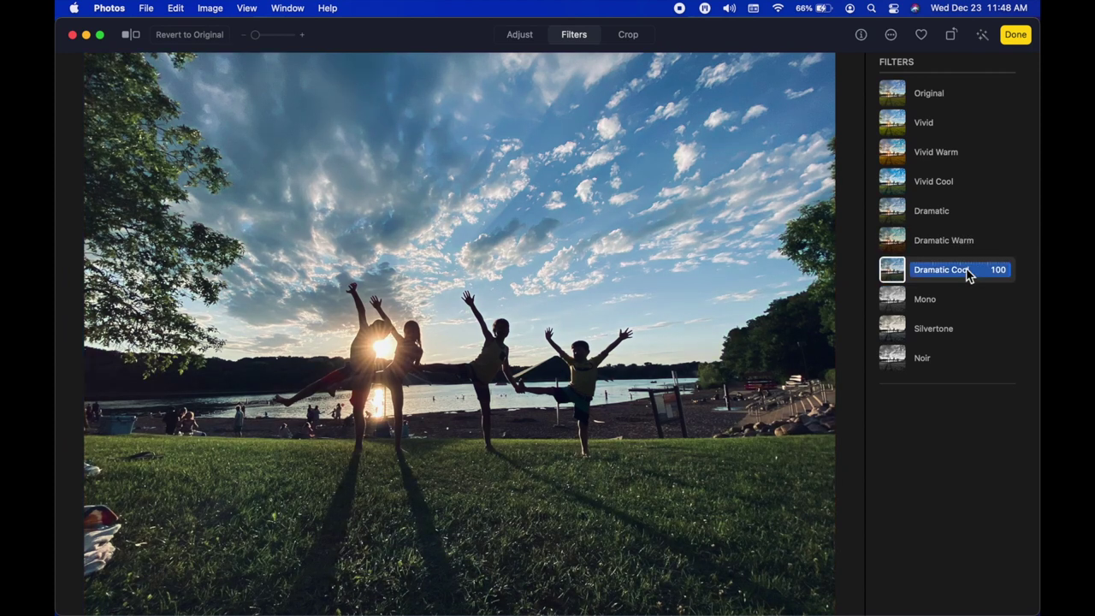
{"action": "left_click", "coordinate": [957, 299]}
{"action": "left_click", "coordinate": [943, 189]}
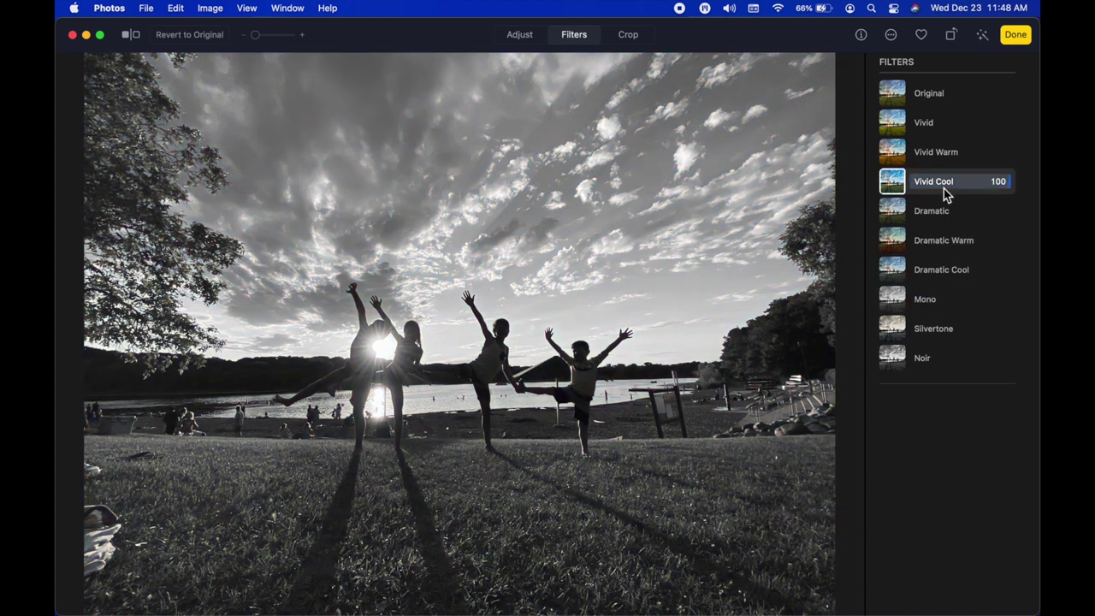
{"action": "mouse_move", "coordinate": [944, 188]}
{"action": "left_mouse_down"}
{"action": "mouse_move", "coordinate": [976, 192]}
{"action": "mouse_move", "coordinate": [930, 193]}
{"action": "left_mouse_up"}
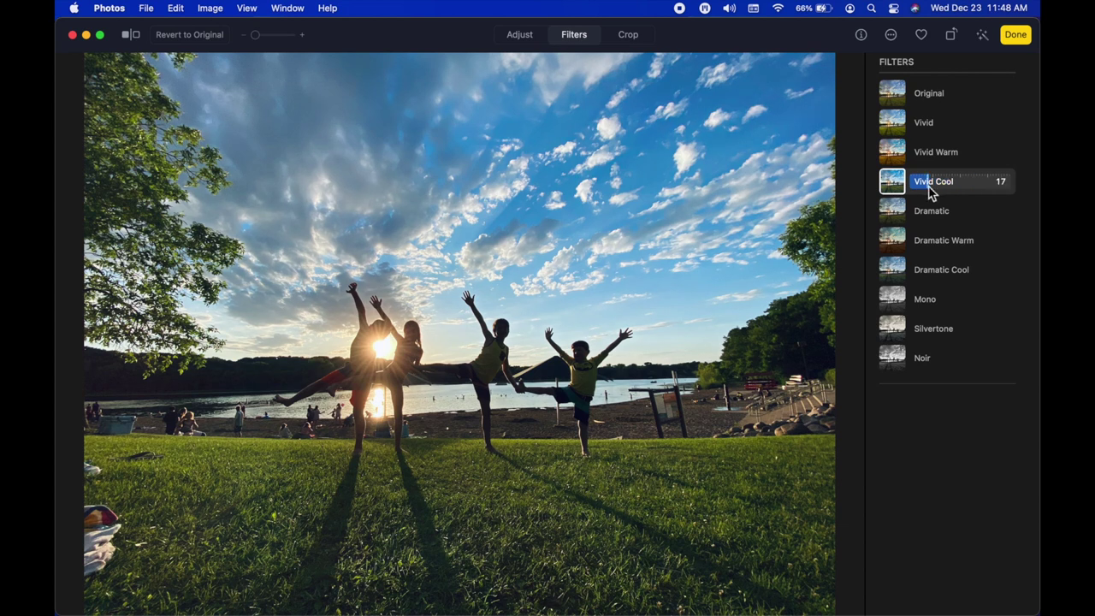
{"action": "left_click", "coordinate": [970, 219]}
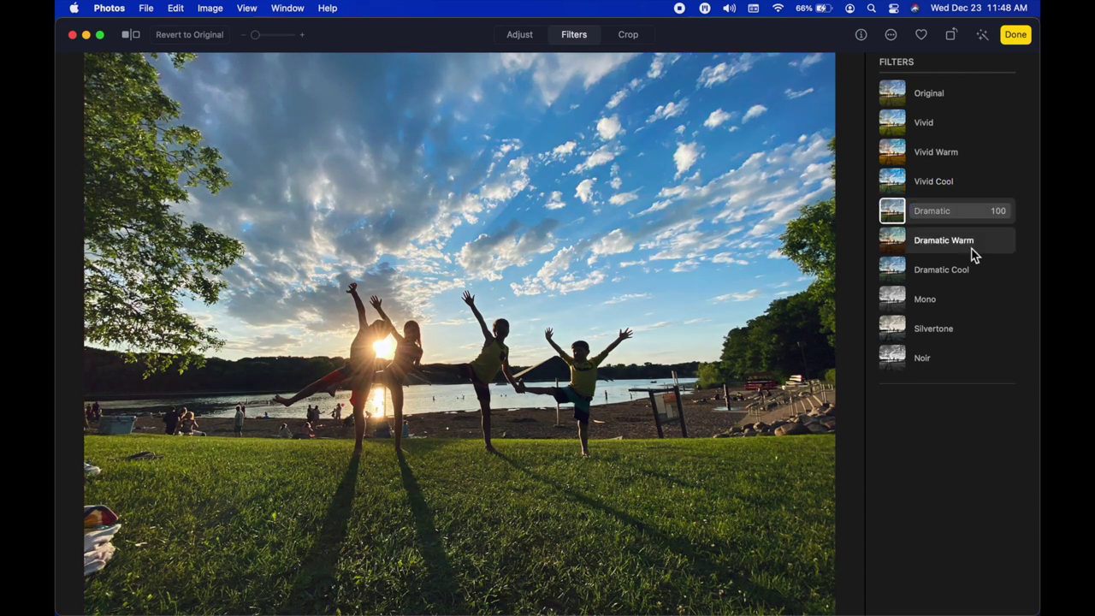
Apply the Dramatic Warm filter at intensity 99 and compare the filtered photo with the original
{"action": "left_click", "coordinate": [970, 249]}
{"action": "left_click_drag", "start_coordinate": [992, 247], "coordinate": [1012, 250]}
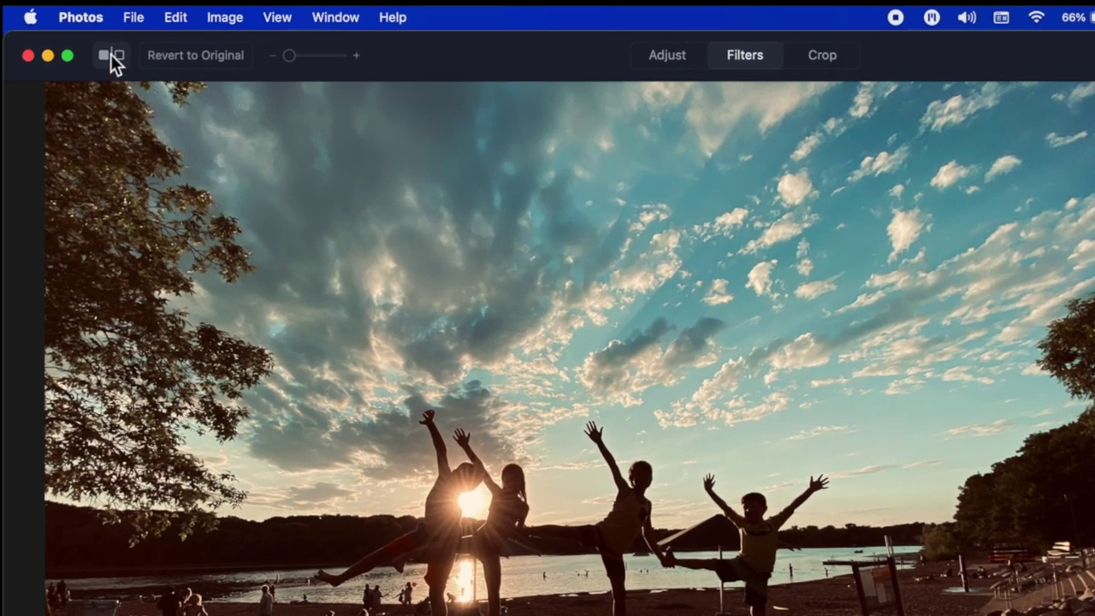
{"action": "left_click", "coordinate": [111, 53]}
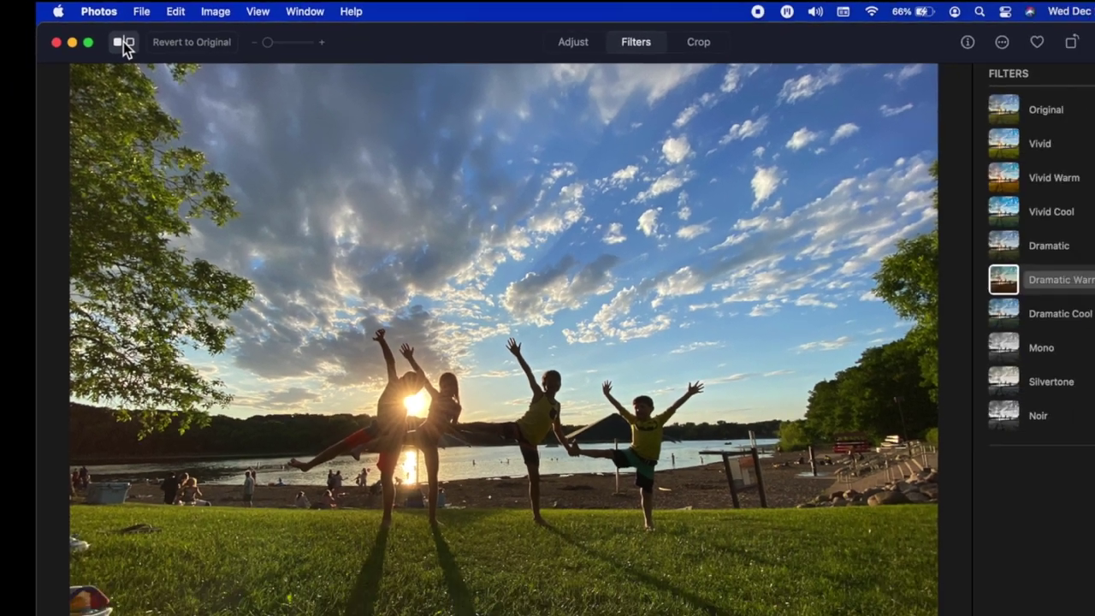
{"action": "left_click", "coordinate": [123, 42]}
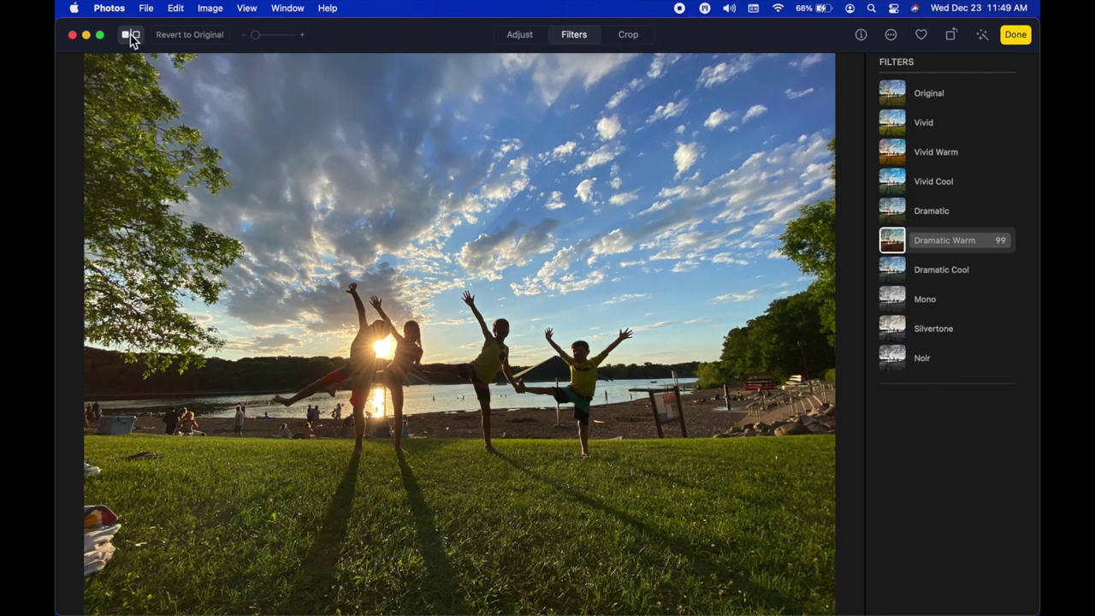
{"action": "left_click", "coordinate": [131, 39]}
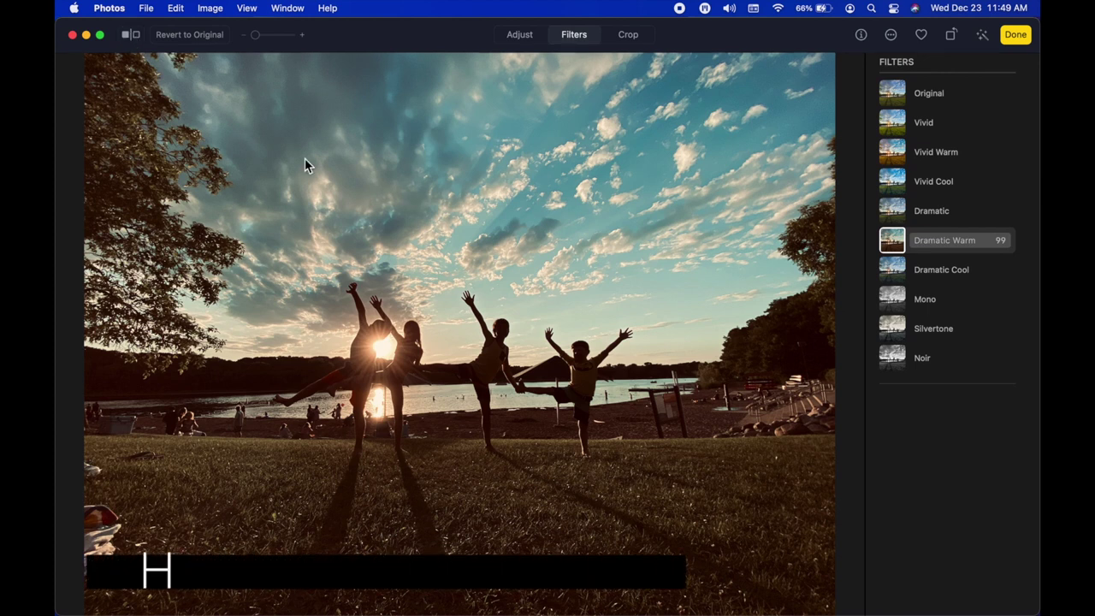
{"action": "key", "text": "m"}
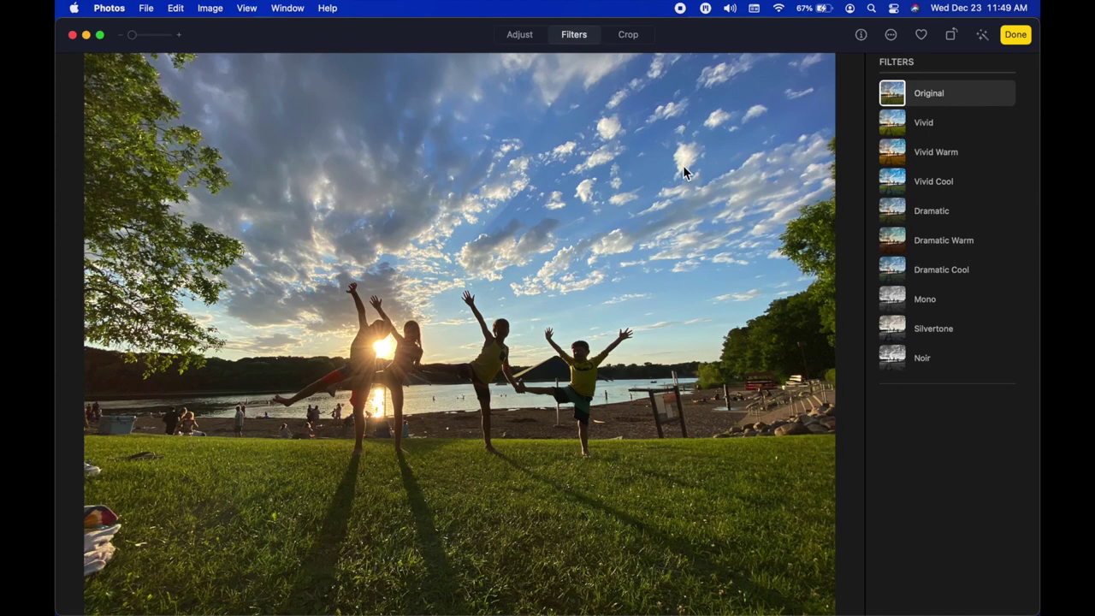
Try the Vivid Warm filter and replace it with Dramatic Warm at intensity 60
{"action": "left_click", "coordinate": [959, 152]}
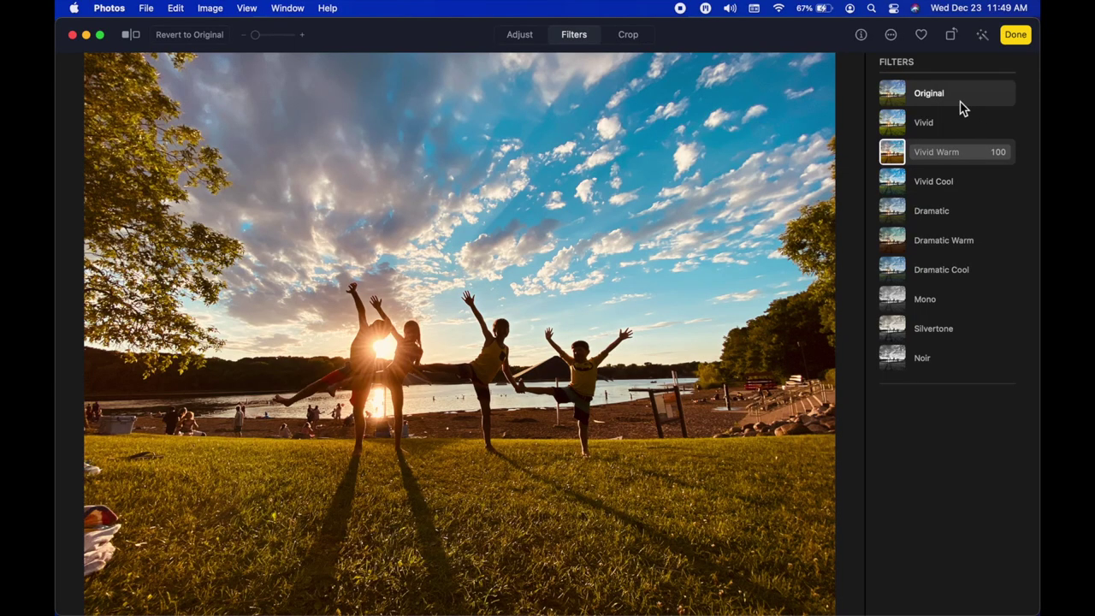
{"action": "left_click", "coordinate": [935, 251]}
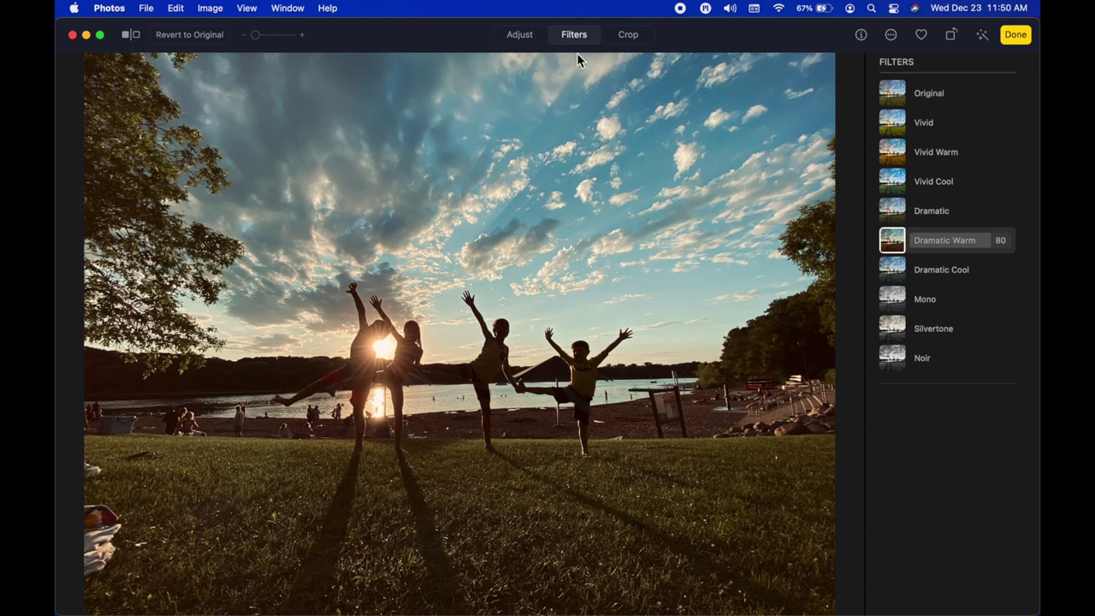
Set the photo's color Vibrance to 0.66, and its light Brilliance to 0.22 and Shadows to -0.37
{"action": "left_click", "coordinate": [518, 39]}
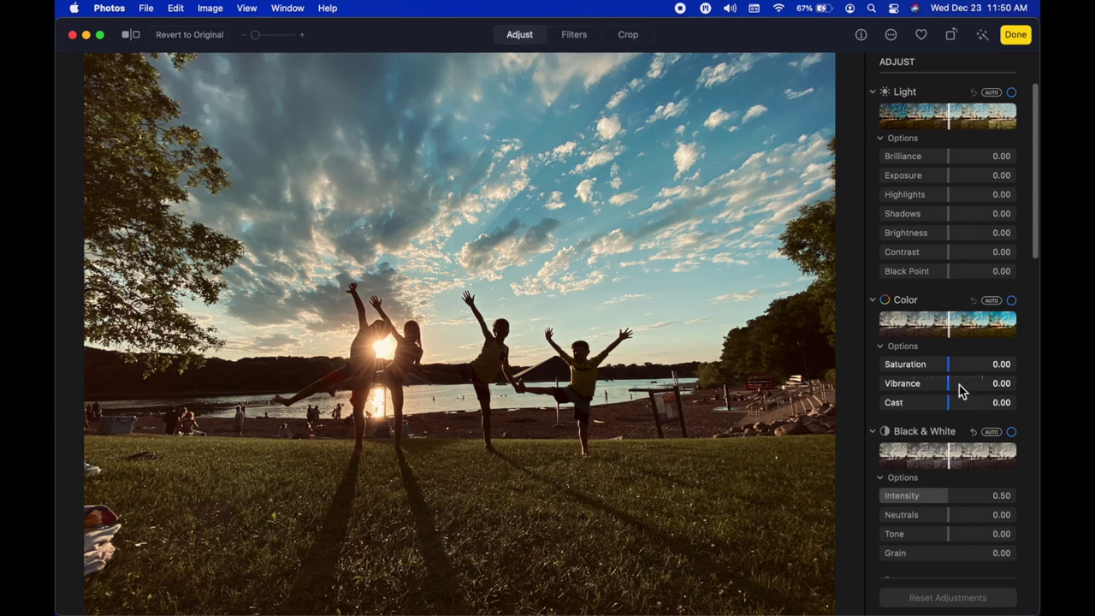
{"action": "scroll", "coordinate": [961, 389], "scroll_direction": "down", "scroll_amount": 1}
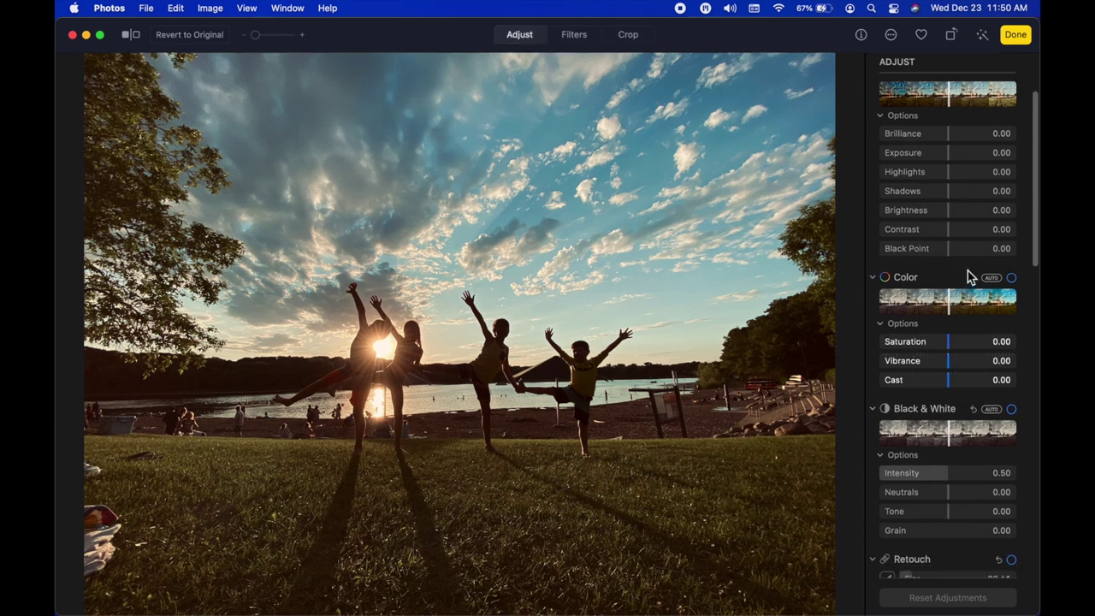
{"action": "scroll", "coordinate": [968, 272], "scroll_direction": "up", "scroll_amount": 1}
{"action": "left_click_drag", "start_coordinate": [952, 383], "coordinate": [999, 385]}
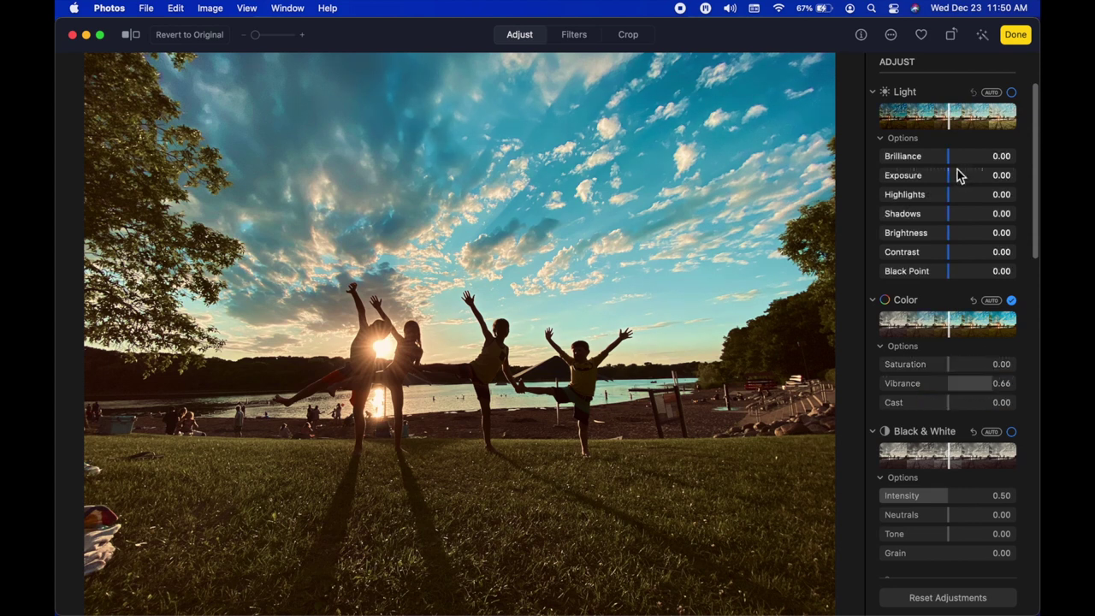
{"action": "left_click_drag", "start_coordinate": [950, 159], "coordinate": [964, 163]}
{"action": "left_click_drag", "start_coordinate": [948, 221], "coordinate": [924, 221]}
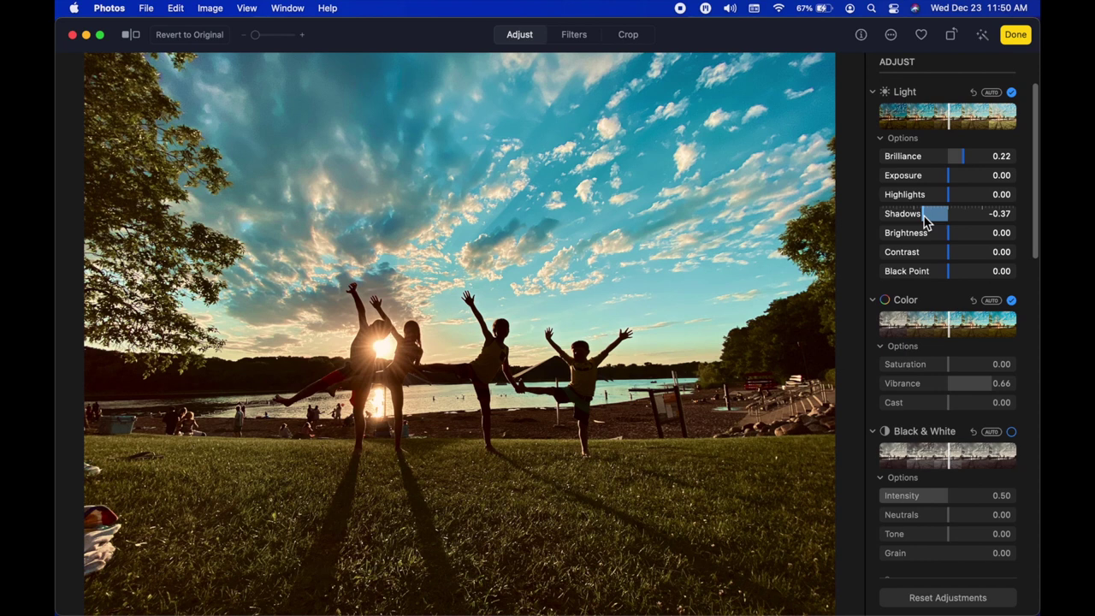
Set the green Selective Color Saturation to 52.64 and Luminance to 48.19, compare with the original, and finish editing the lake photo
{"action": "scroll", "coordinate": [941, 394], "scroll_direction": "down", "scroll_amount": 10}
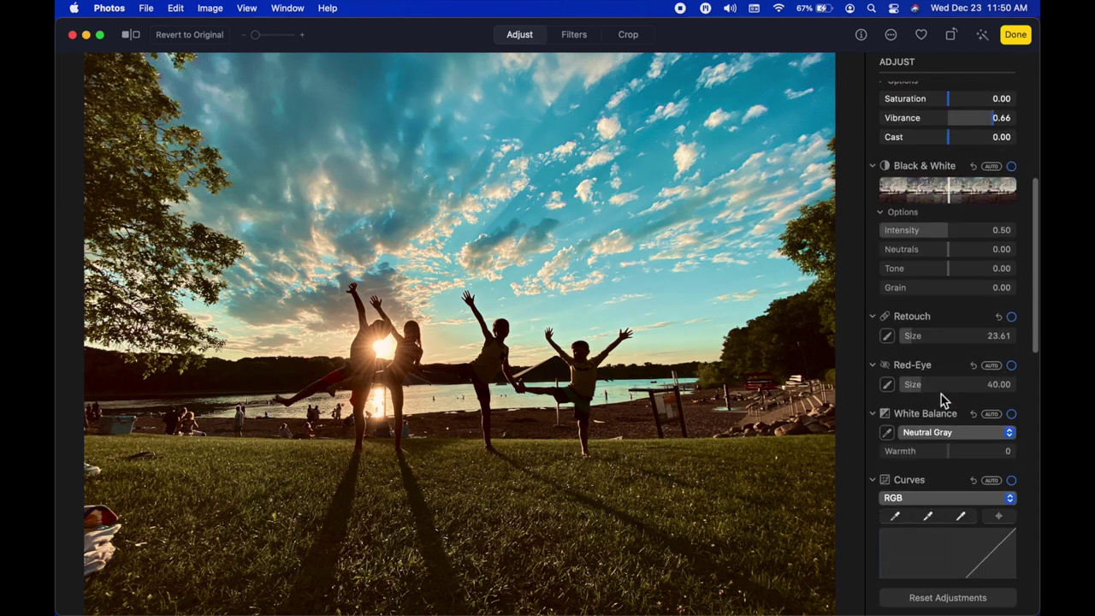
{"action": "scroll", "coordinate": [941, 400], "scroll_direction": "down", "scroll_amount": 5}
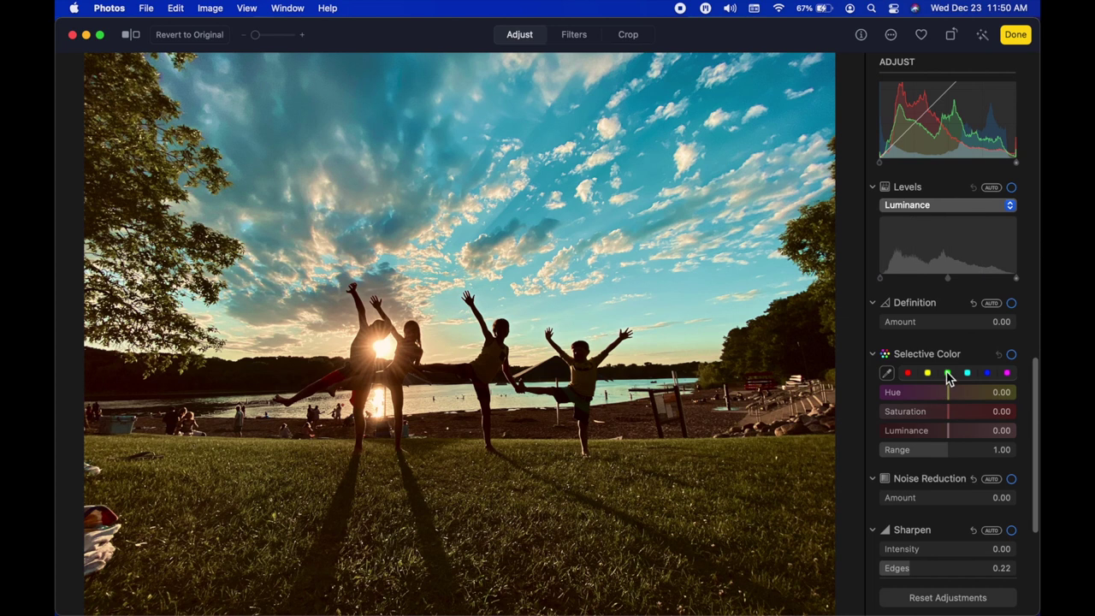
{"action": "left_click", "coordinate": [947, 373]}
{"action": "left_click_drag", "start_coordinate": [951, 416], "coordinate": [996, 435]}
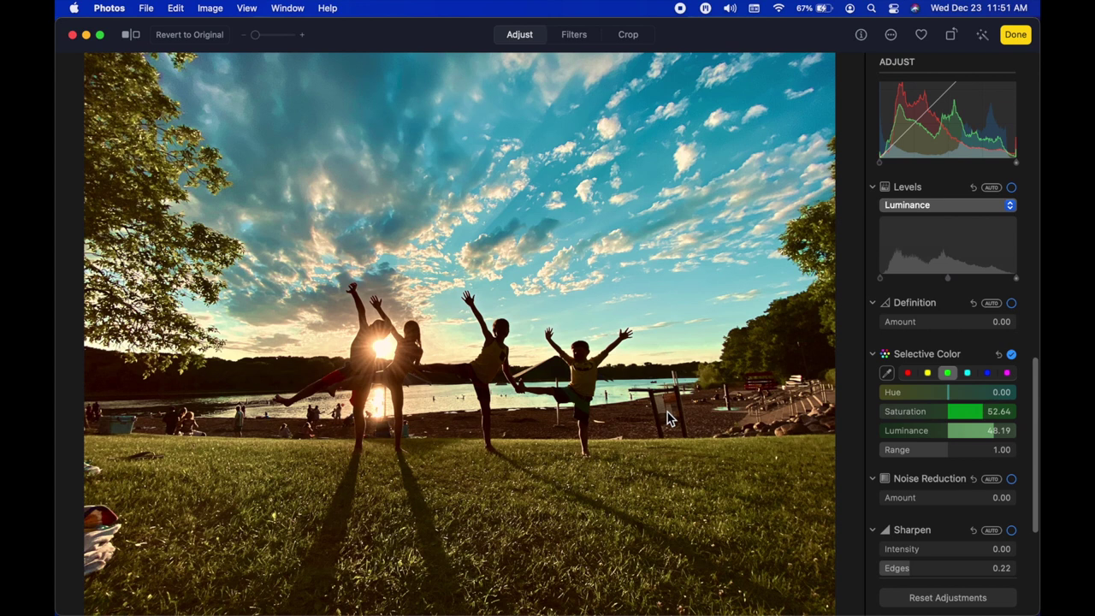
{"action": "key", "text": "m"}
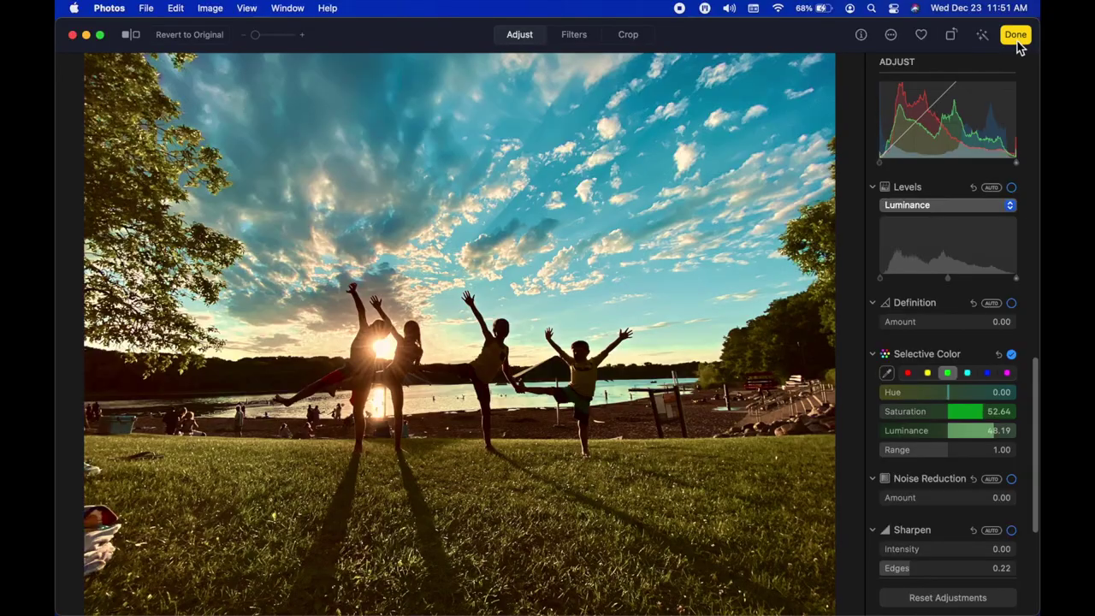
{"action": "left_click", "coordinate": [1015, 35]}
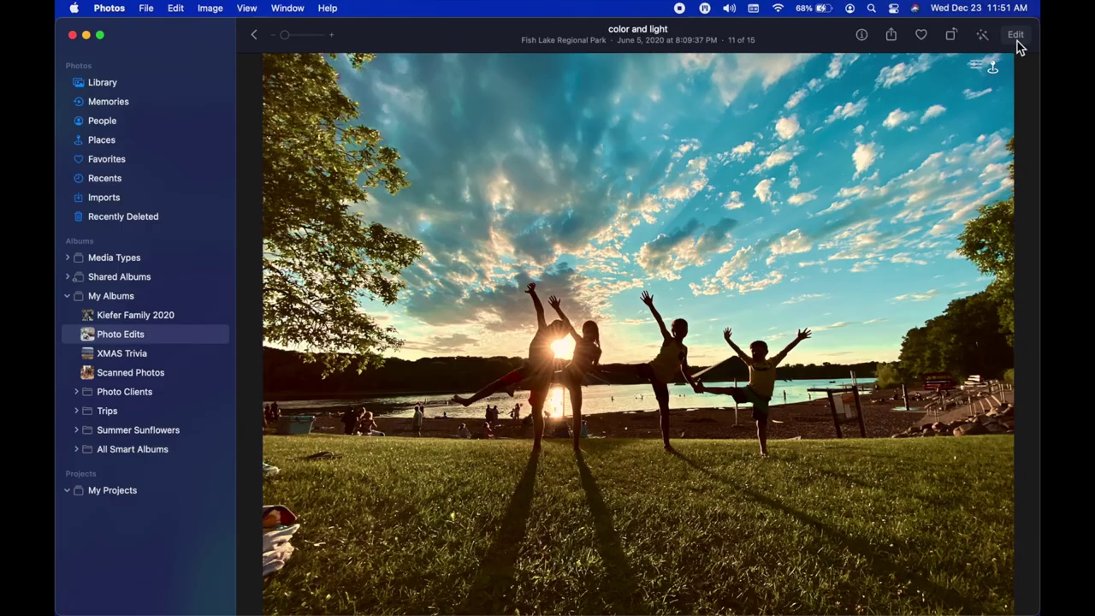
Finish with the pumpkin photo and open the beach photo of the woman from the Photo Edits album for editing
{"action": "key", "text": "Escape"}
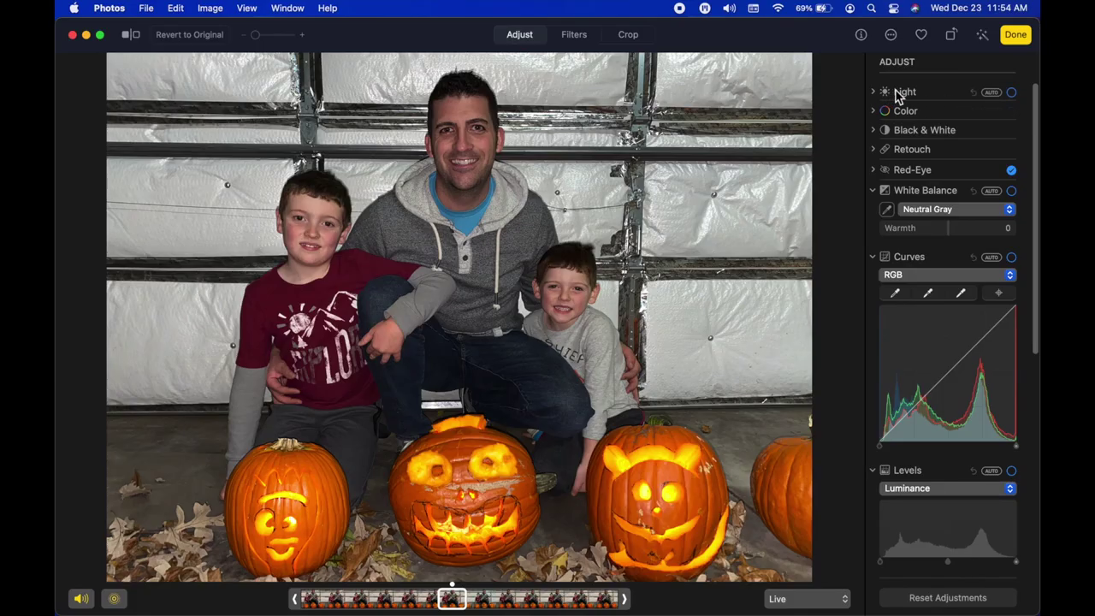
{"action": "left_click", "coordinate": [874, 91]}
{"action": "left_click", "coordinate": [1029, 33]}
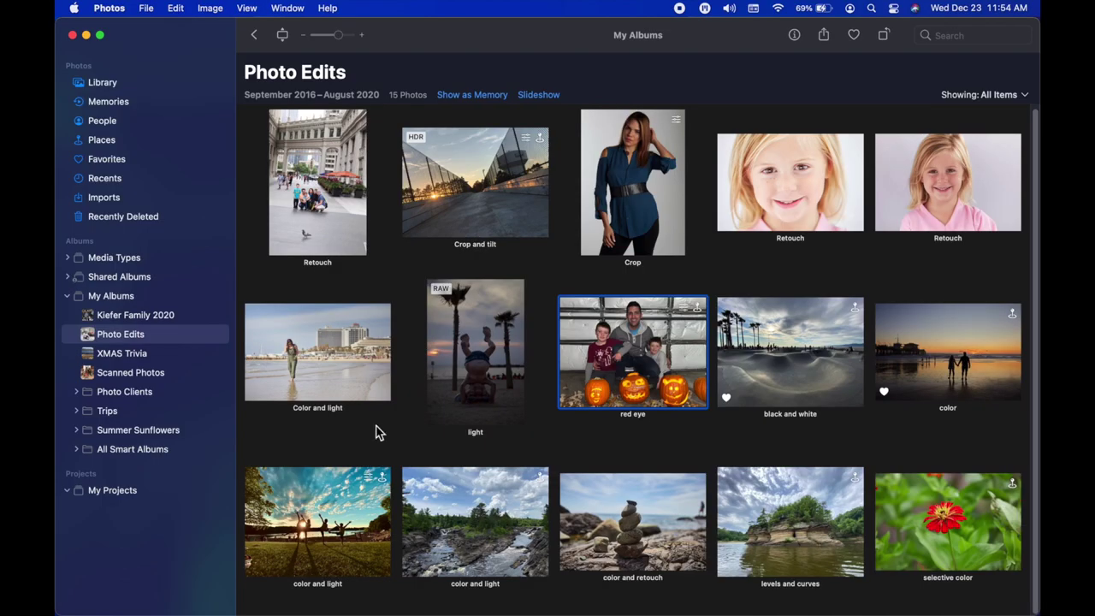
{"action": "double_click", "coordinate": [351, 357]}
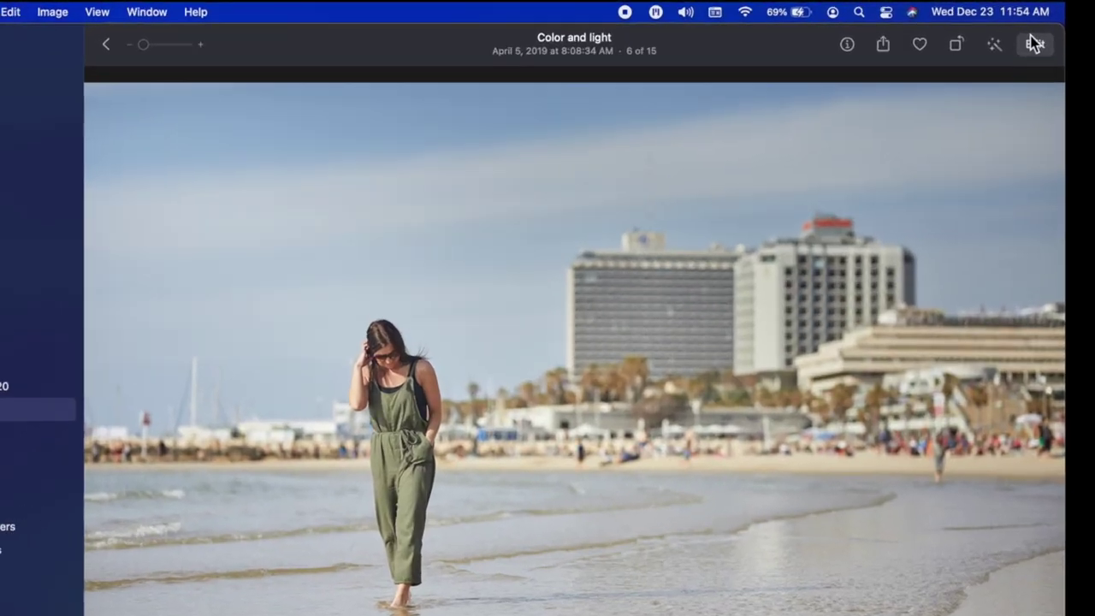
{"action": "left_click", "coordinate": [1032, 42]}
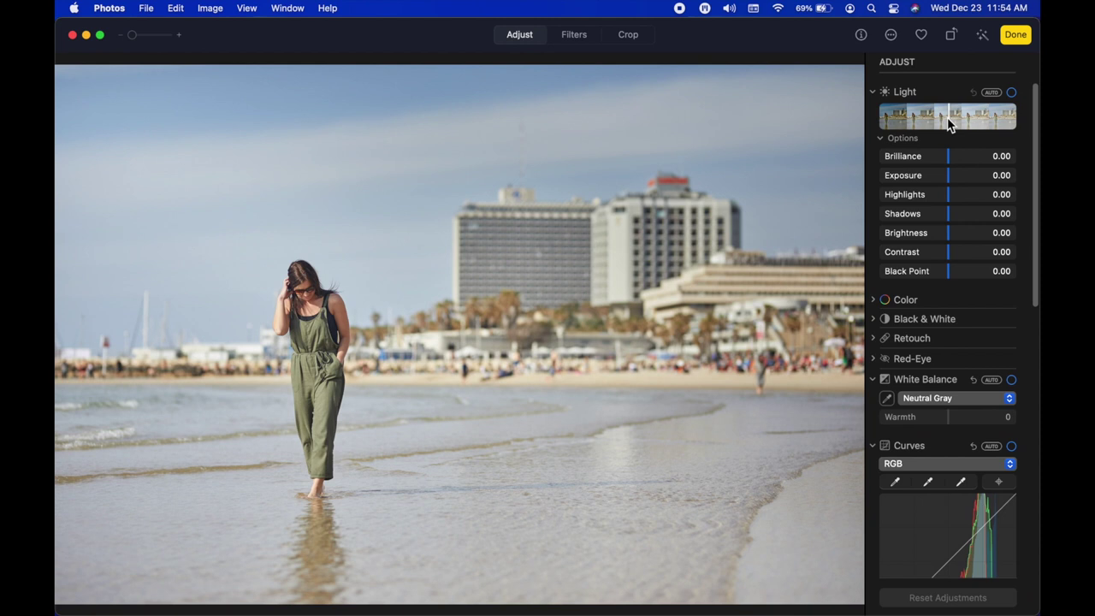
Try the overall Light adjustment at brighter and darker extremes, and settle on the darker setting with Brilliance at 0.32
{"action": "left_click_drag", "start_coordinate": [949, 124], "coordinate": [1018, 119]}
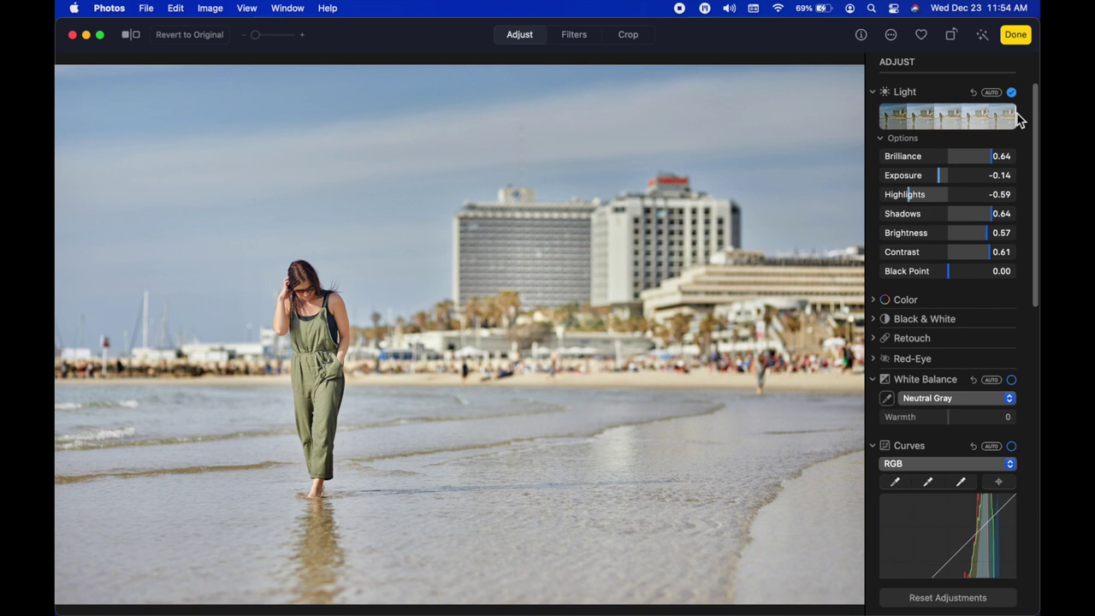
{"action": "left_click_drag", "start_coordinate": [952, 115], "coordinate": [890, 128]}
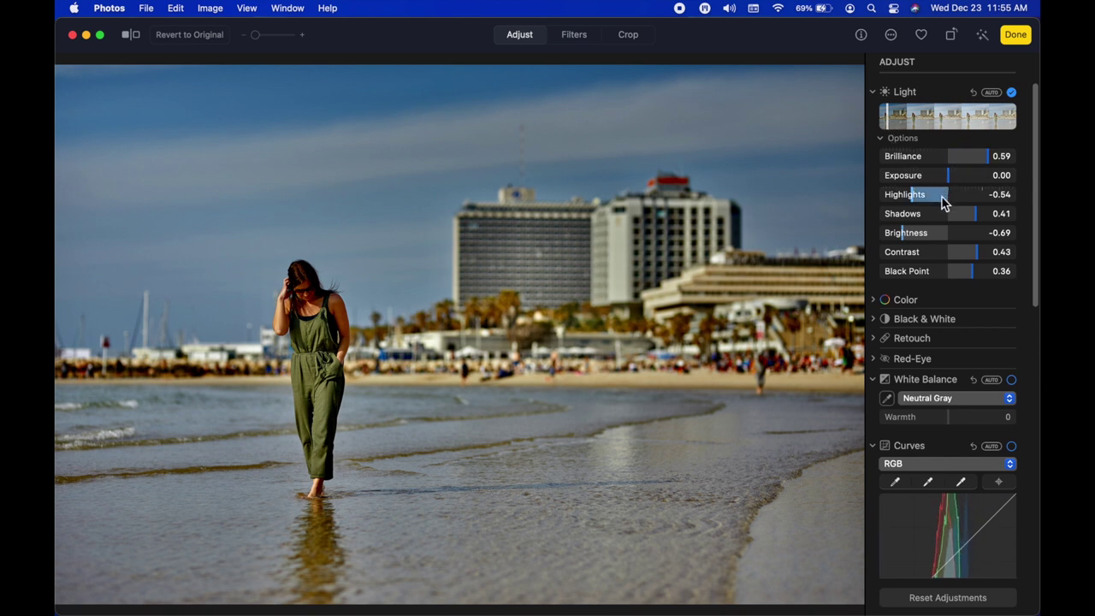
{"action": "left_click_drag", "start_coordinate": [901, 126], "coordinate": [912, 126]}
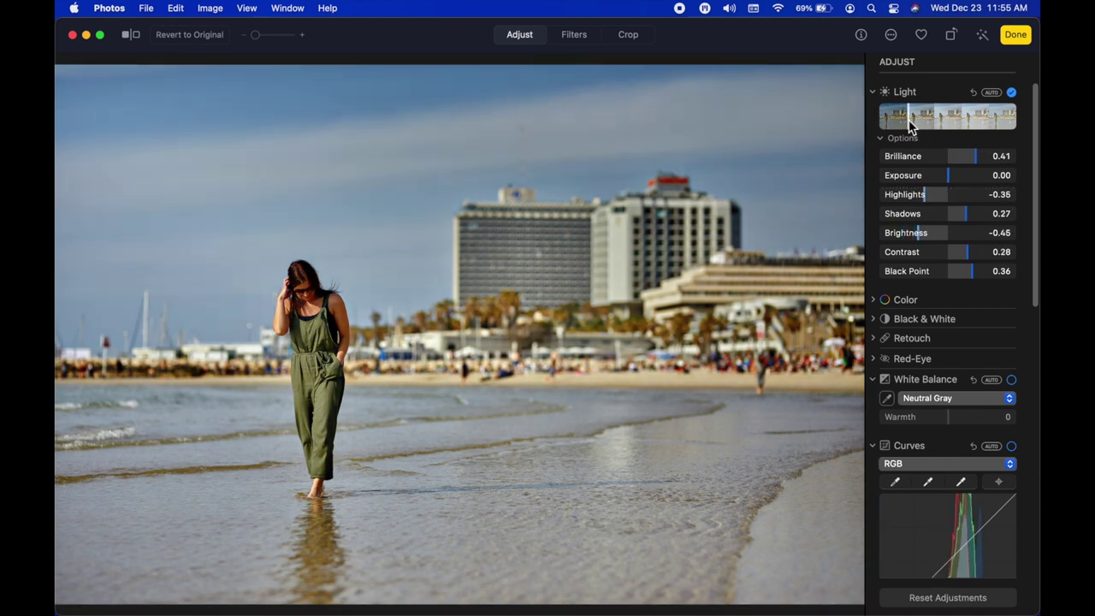
{"action": "mouse_move", "coordinate": [914, 111]}
{"action": "left_mouse_down"}
{"action": "mouse_move", "coordinate": [948, 113]}
{"action": "mouse_move", "coordinate": [922, 124]}
{"action": "left_mouse_up"}
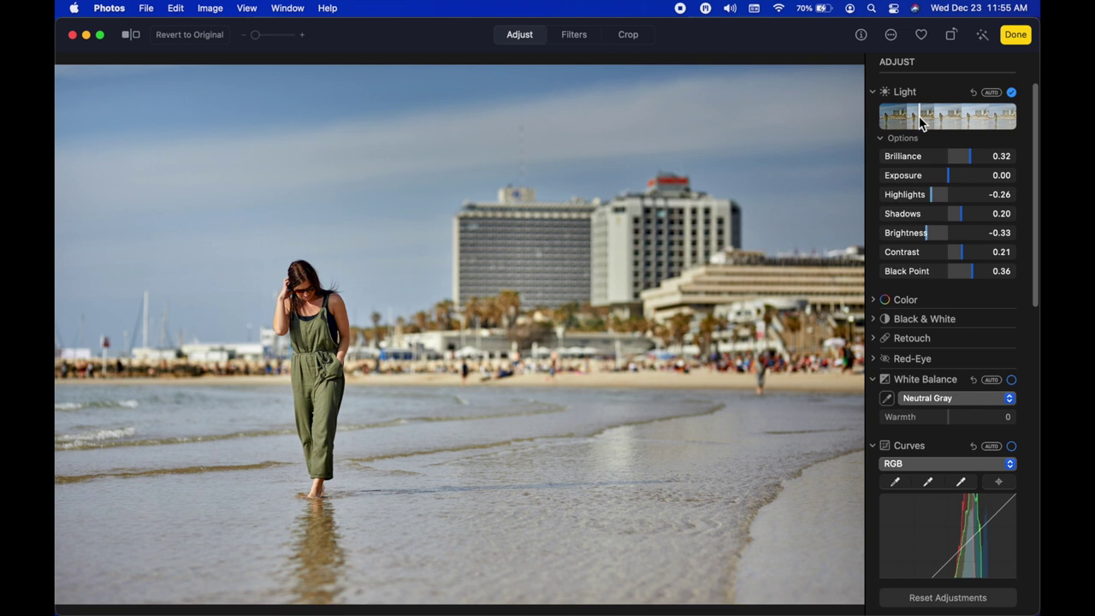
Set the beach photo's Exposure to 0.26, Highlights to -0.32, Shadows to 0.36, Brightness to -0.42, Contrast to 0.38 and Black Point to 0.42
{"action": "left_click_drag", "start_coordinate": [933, 194], "coordinate": [883, 197]}
{"action": "left_click_drag", "start_coordinate": [943, 213], "coordinate": [975, 221]}
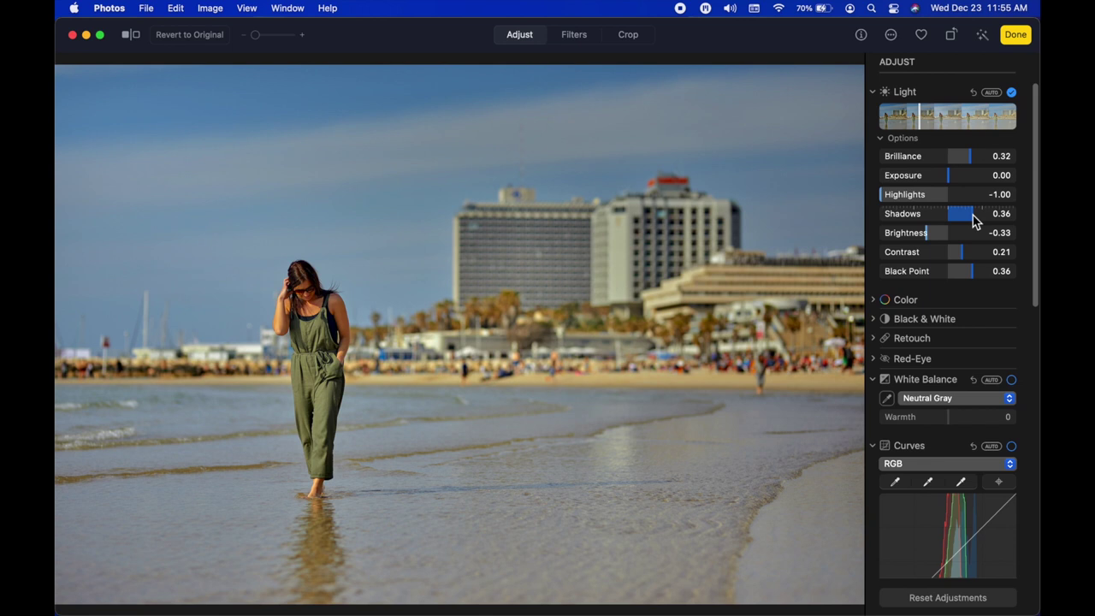
{"action": "left_click_drag", "start_coordinate": [956, 237], "coordinate": [915, 238]}
{"action": "mouse_move", "coordinate": [974, 271]}
{"action": "left_mouse_down"}
{"action": "mouse_move", "coordinate": [1002, 272]}
{"action": "mouse_move", "coordinate": [892, 269]}
{"action": "mouse_move", "coordinate": [965, 274]}
{"action": "mouse_move", "coordinate": [977, 272]}
{"action": "mouse_move", "coordinate": [966, 253]}
{"action": "mouse_move", "coordinate": [976, 253]}
{"action": "left_mouse_up"}
{"action": "left_click_drag", "start_coordinate": [901, 194], "coordinate": [967, 180]}
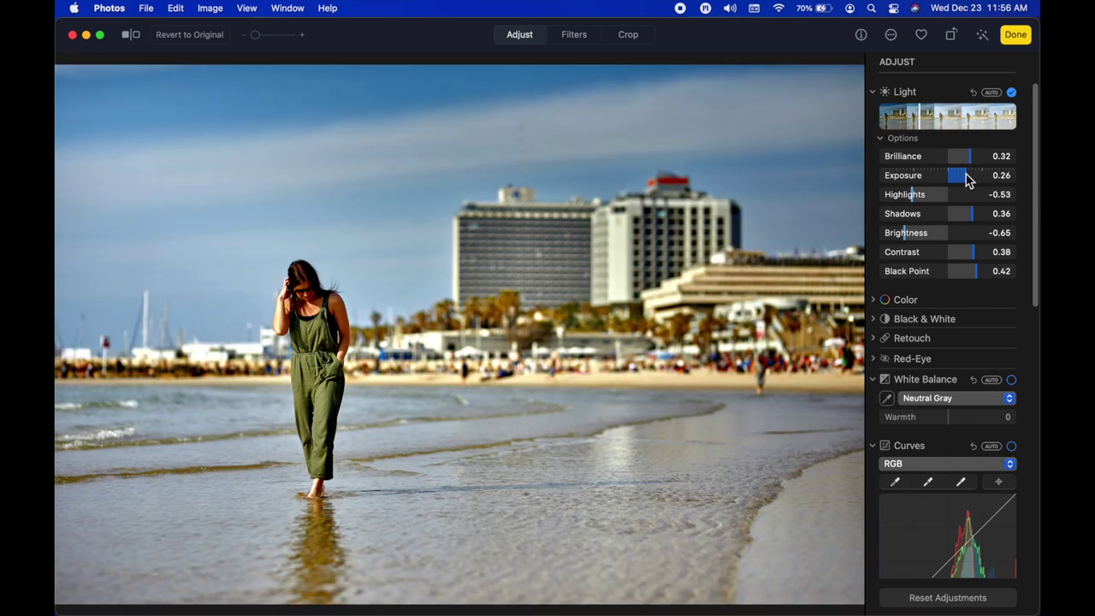
{"action": "left_click_drag", "start_coordinate": [912, 192], "coordinate": [931, 196]}
{"action": "left_click_drag", "start_coordinate": [924, 235], "coordinate": [922, 242]}
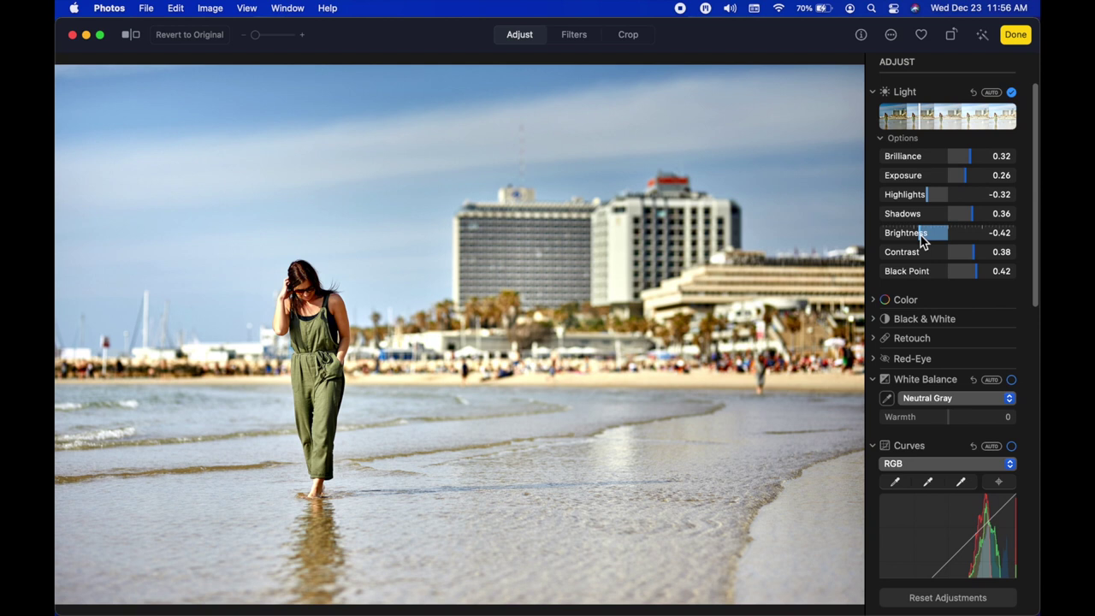
{"action": "left_click_drag", "start_coordinate": [922, 242], "coordinate": [931, 234]}
Try the beach photo's color Cast at -1.00 and 1.00, and return it to 0.00
{"action": "left_click", "coordinate": [876, 307]}
{"action": "scroll", "coordinate": [933, 304], "scroll_direction": "down", "scroll_amount": 2}
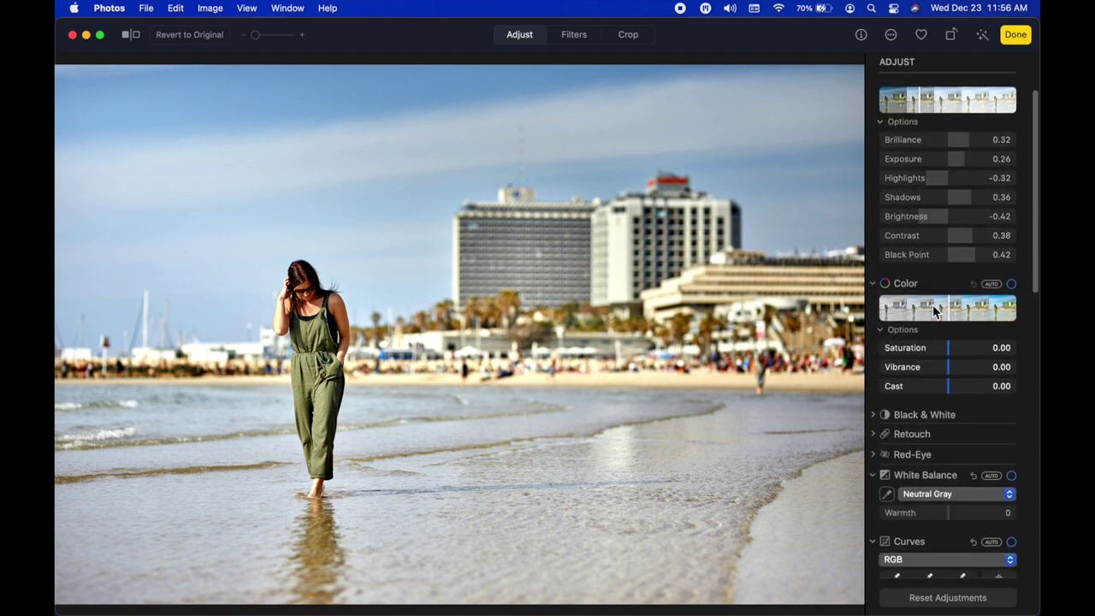
{"action": "left_click_drag", "start_coordinate": [950, 366], "coordinate": [905, 364]}
{"action": "left_click_drag", "start_coordinate": [884, 366], "coordinate": [875, 367]}
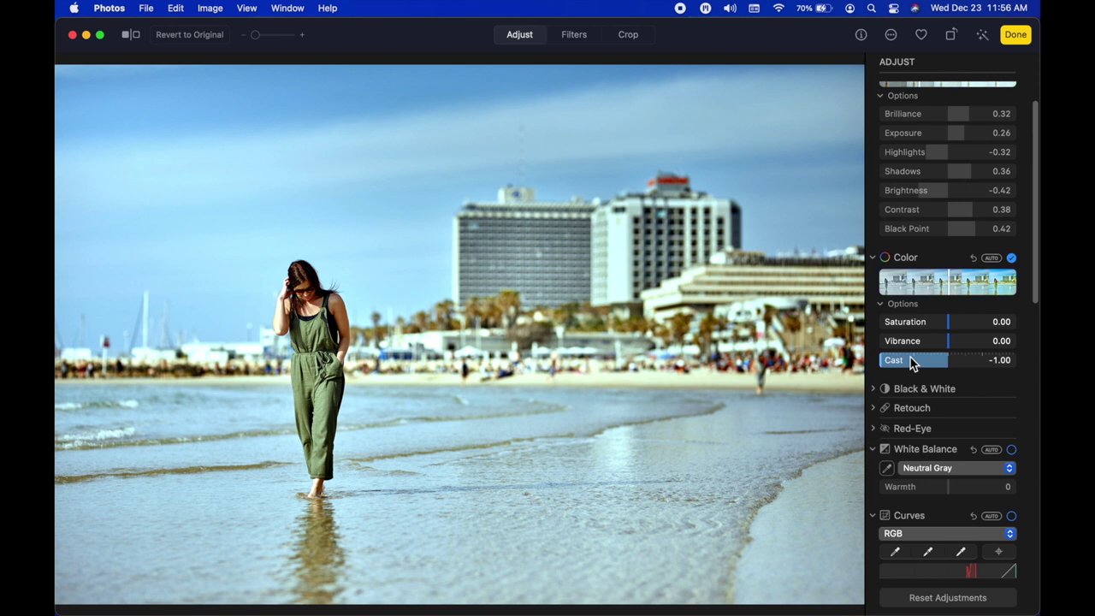
{"action": "left_click_drag", "start_coordinate": [913, 362], "coordinate": [1036, 363]}
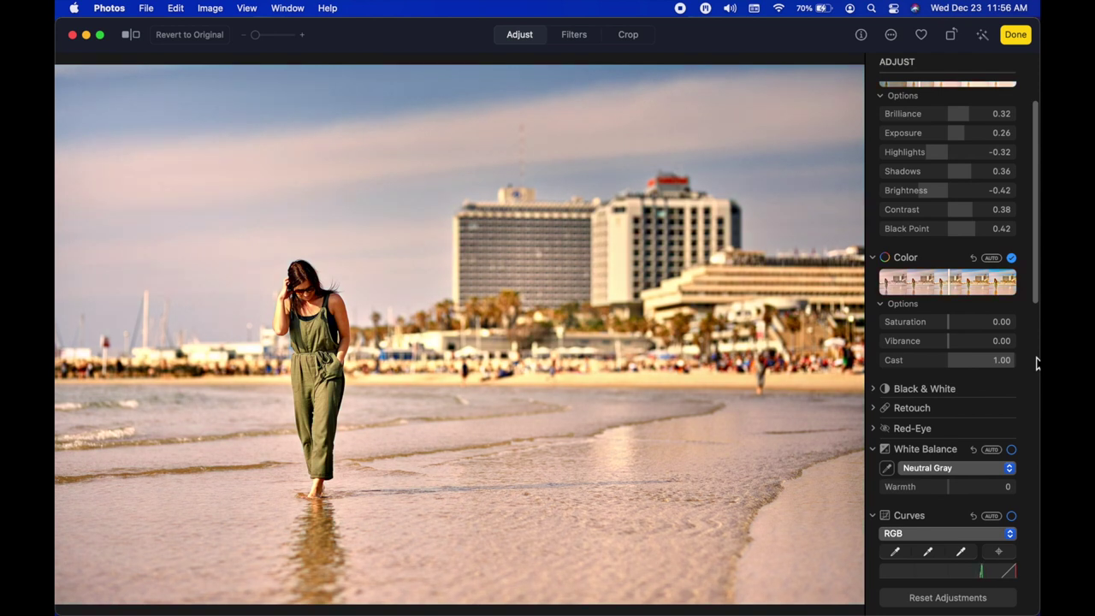
{"action": "left_click_drag", "start_coordinate": [987, 361], "coordinate": [948, 362]}
Set the beach photo's Neutral Gray white balance Warmth to 21
{"action": "scroll", "coordinate": [953, 355], "scroll_direction": "down", "scroll_amount": 3}
{"action": "left_click_drag", "start_coordinate": [950, 347], "coordinate": [965, 351]}
Try color Saturation at 1.00 and, using the extended slider range, at 2.00, and reset the Color adjustments
{"action": "scroll", "coordinate": [963, 350], "scroll_direction": "up", "scroll_amount": 4}
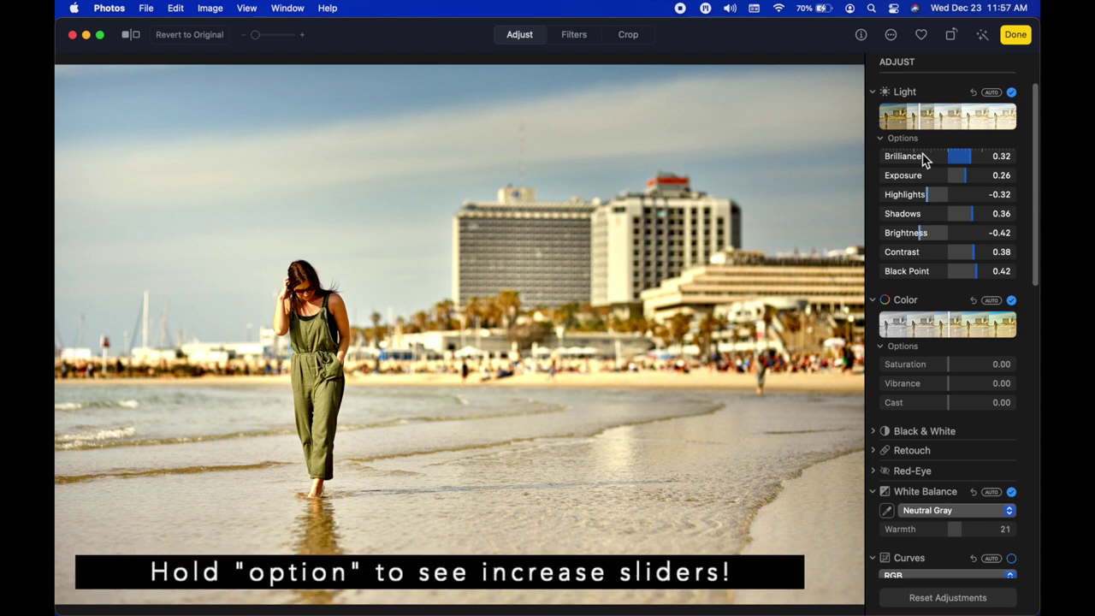
{"action": "key", "text": "alt"}
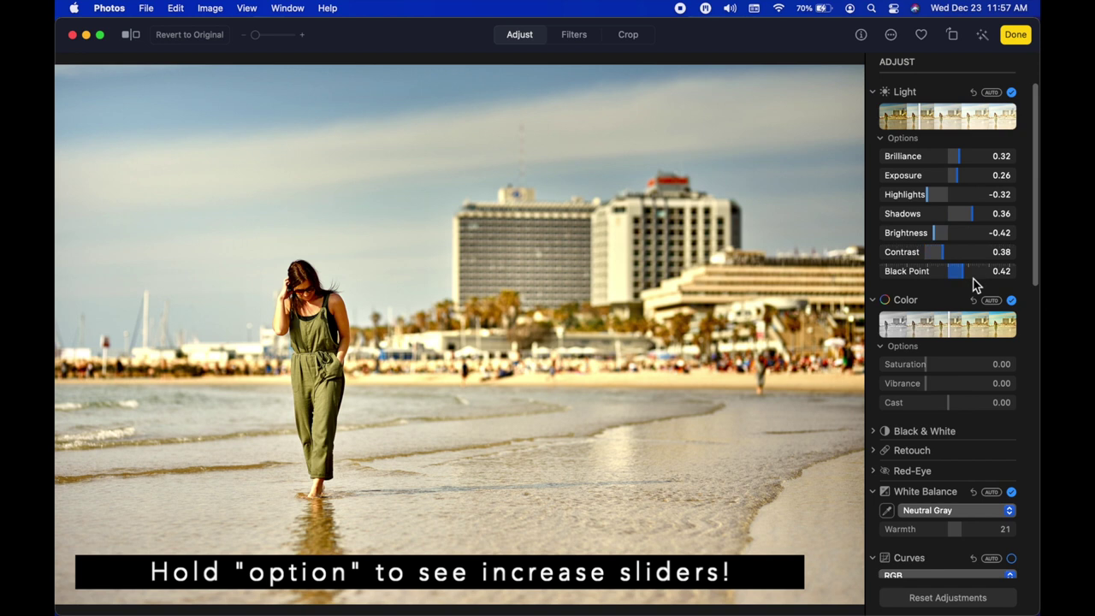
{"action": "key", "text": "alt"}
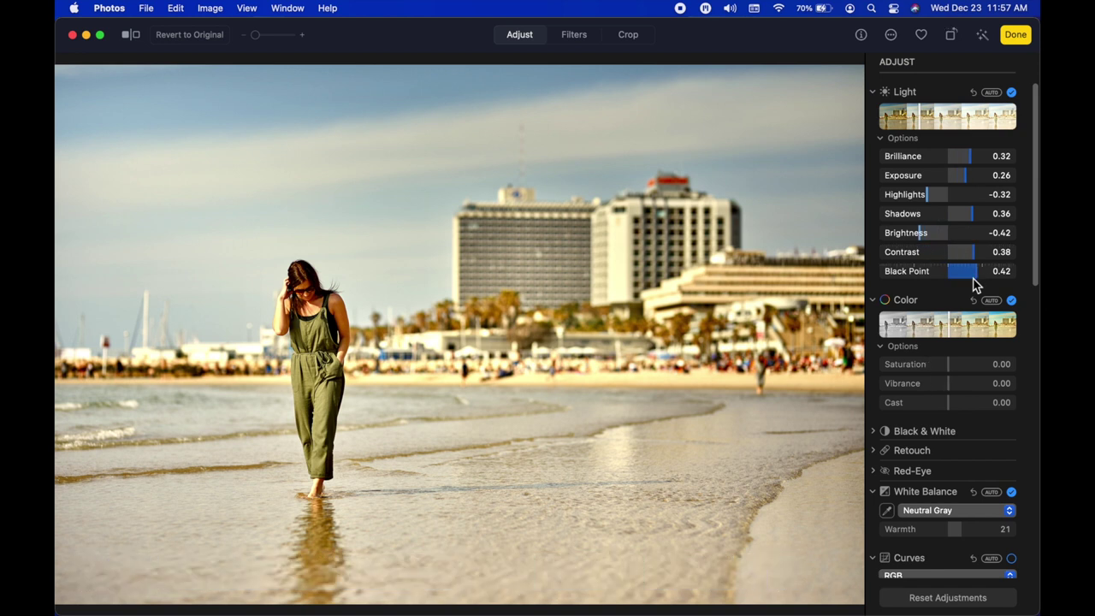
{"action": "key", "text": "alt"}
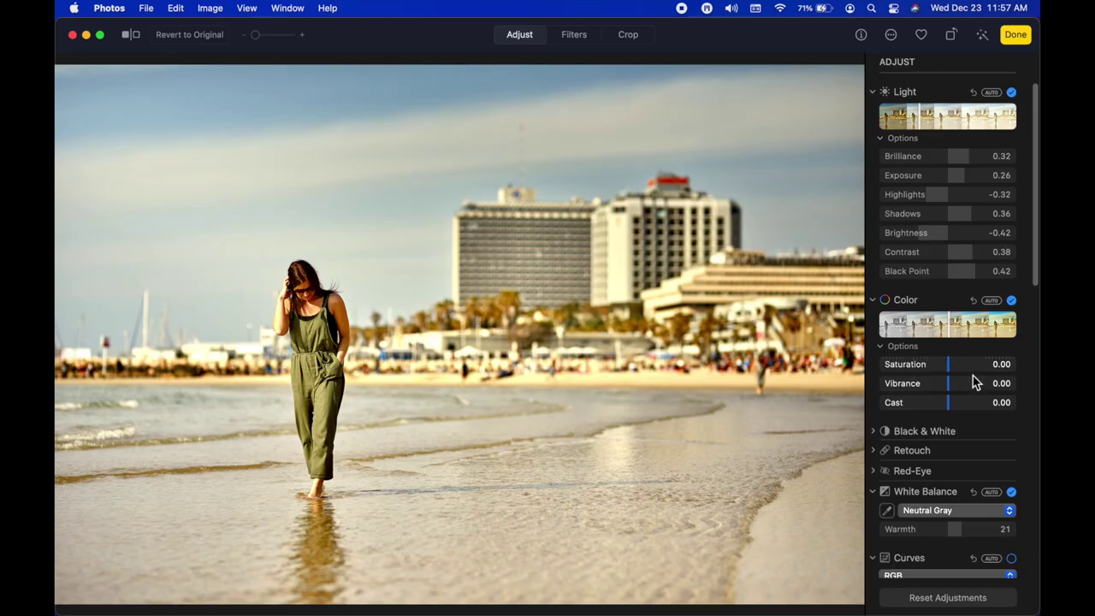
{"action": "scroll", "coordinate": [973, 376], "scroll_direction": "down", "scroll_amount": 1}
{"action": "left_click_drag", "start_coordinate": [965, 343], "coordinate": [1036, 349]}
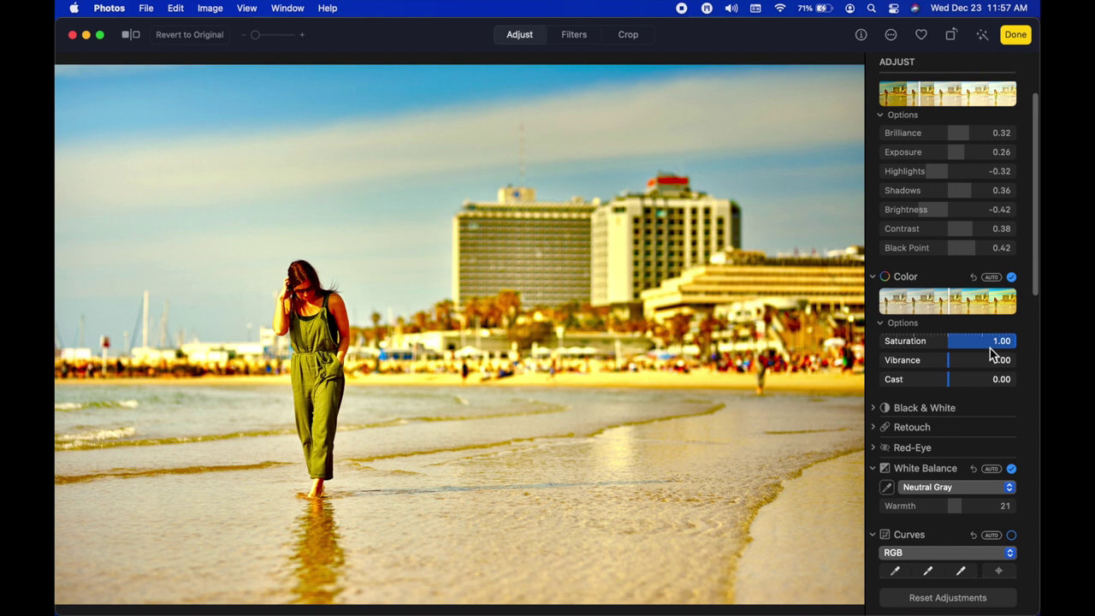
{"action": "left_click_drag", "start_coordinate": [991, 354], "coordinate": [990, 345]}
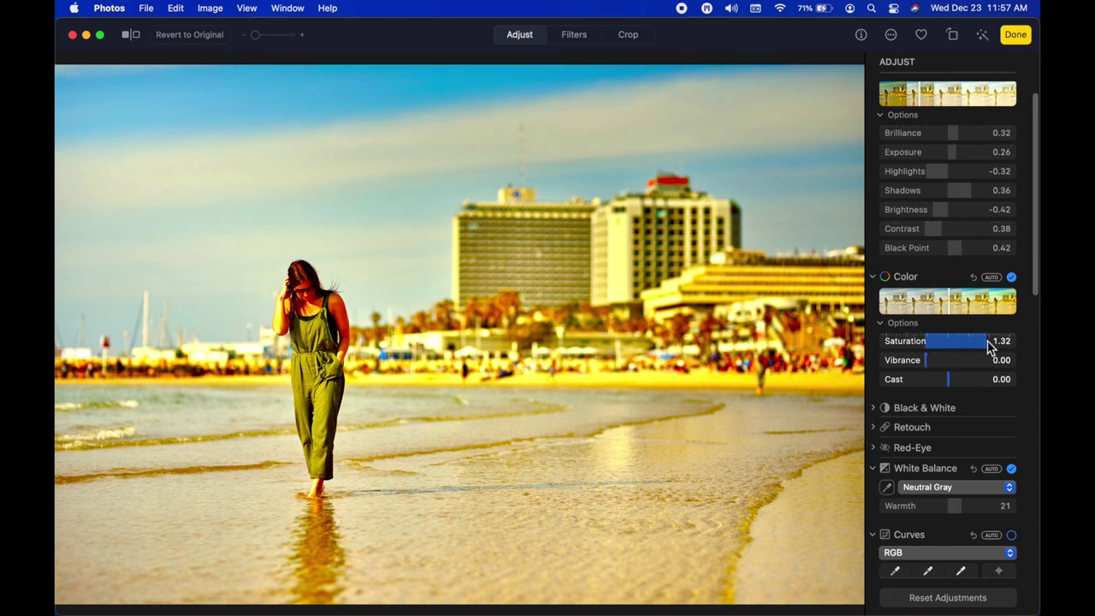
{"action": "left_click_drag", "start_coordinate": [990, 346], "coordinate": [1038, 354]}
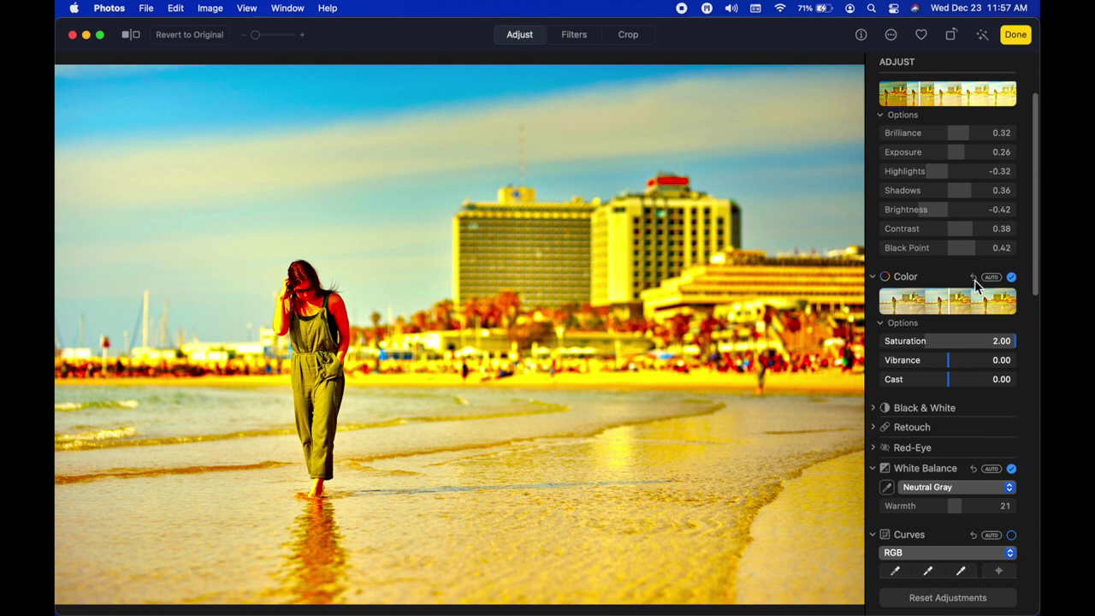
{"action": "left_click", "coordinate": [973, 277]}
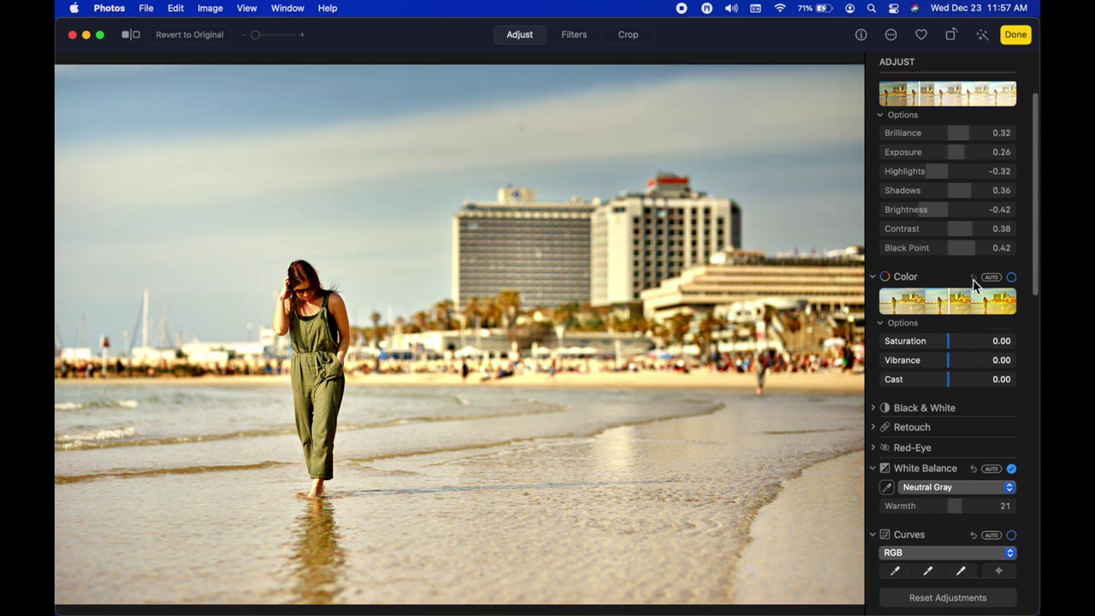
Finish editing the beach photo and open the RAW palm tree photo titled "light" for editing
{"action": "key", "text": "Return"}
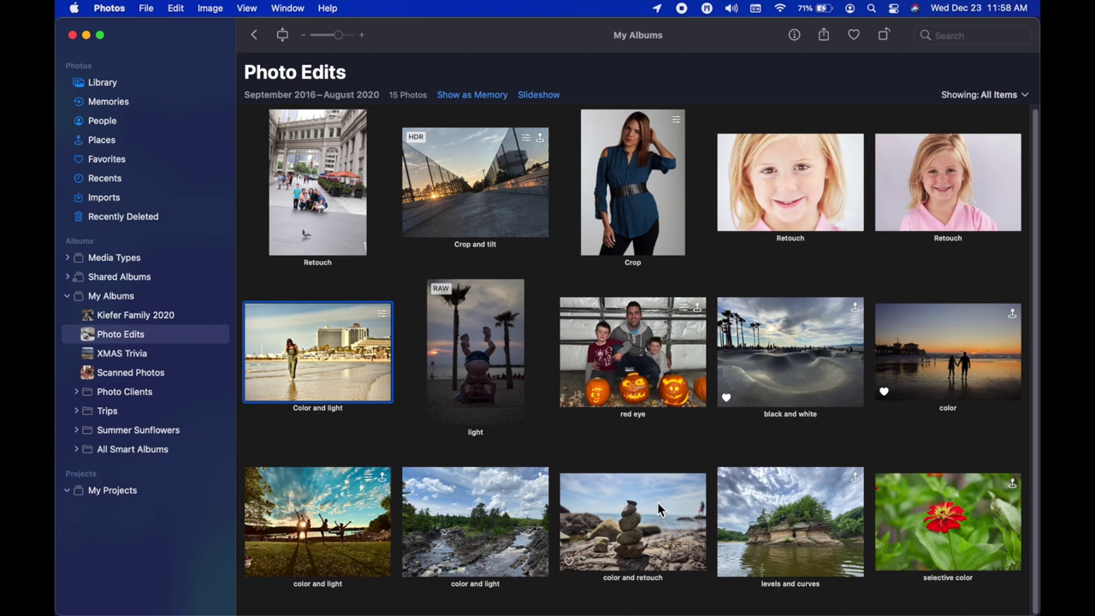
{"action": "double_click", "coordinate": [488, 360]}
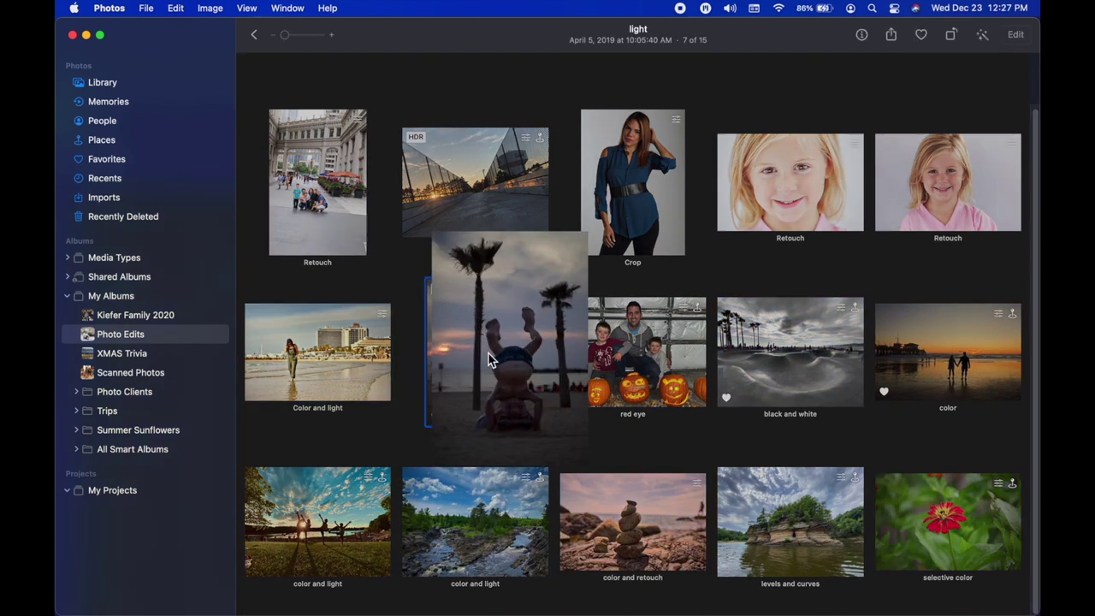
{"action": "left_click", "coordinate": [1016, 34]}
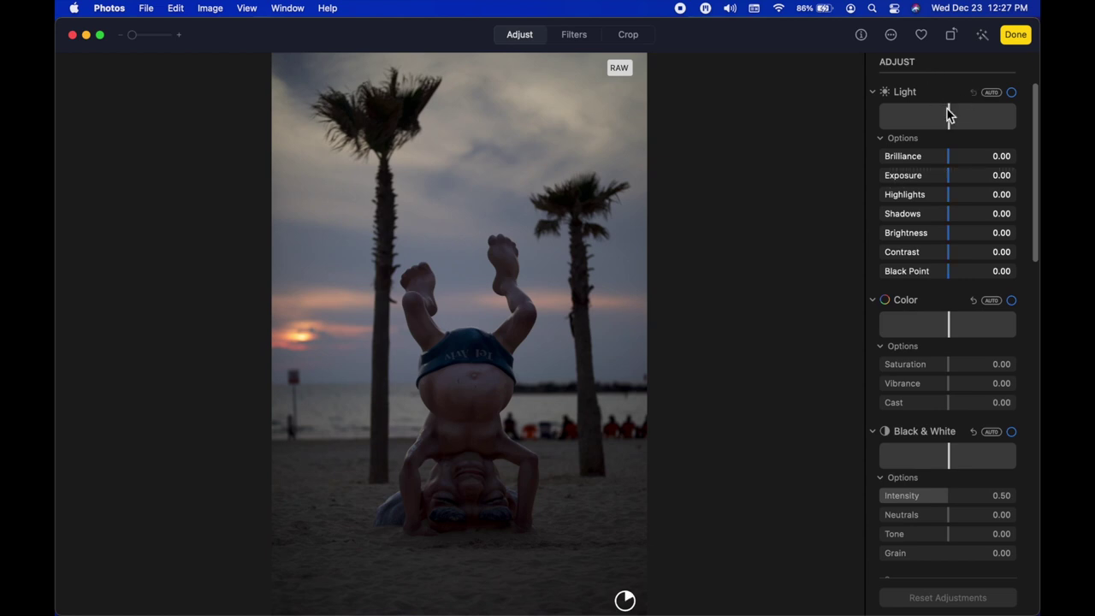
Set the RAW photo's Brilliance to 0.32, Exposure to 0.48, Highlights to -0.40 and Shadows to 0.59, and its color Vibrance to 0.29
{"action": "left_click_drag", "start_coordinate": [947, 118], "coordinate": [969, 116]}
{"action": "left_click_drag", "start_coordinate": [965, 214], "coordinate": [1001, 213]}
{"action": "left_click_drag", "start_coordinate": [945, 175], "coordinate": [924, 203]}
{"action": "left_click_drag", "start_coordinate": [999, 224], "coordinate": [991, 219]}
{"action": "mouse_move", "coordinate": [953, 387]}
{"action": "left_mouse_down"}
{"action": "mouse_move", "coordinate": [970, 385]}
{"action": "mouse_move", "coordinate": [958, 384]}
{"action": "left_mouse_up"}
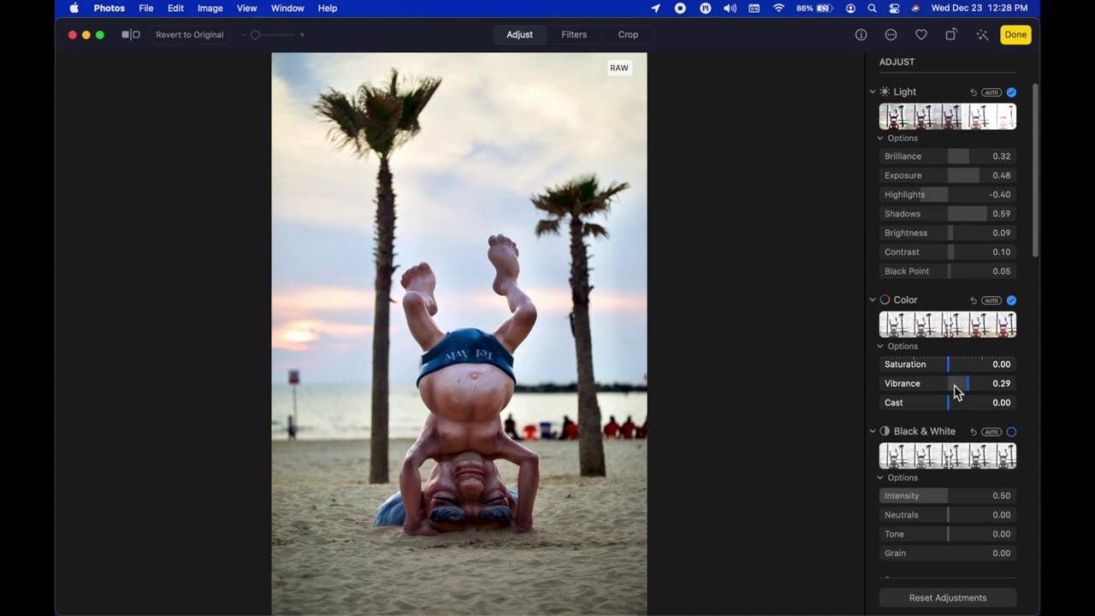
Switch the white balance method to Temperature / Tint and set the Temperature to 7,408K
{"action": "scroll", "coordinate": [955, 419], "scroll_direction": "down", "scroll_amount": 6}
{"action": "left_click", "coordinate": [941, 393]}
{"action": "left_click", "coordinate": [940, 423]}
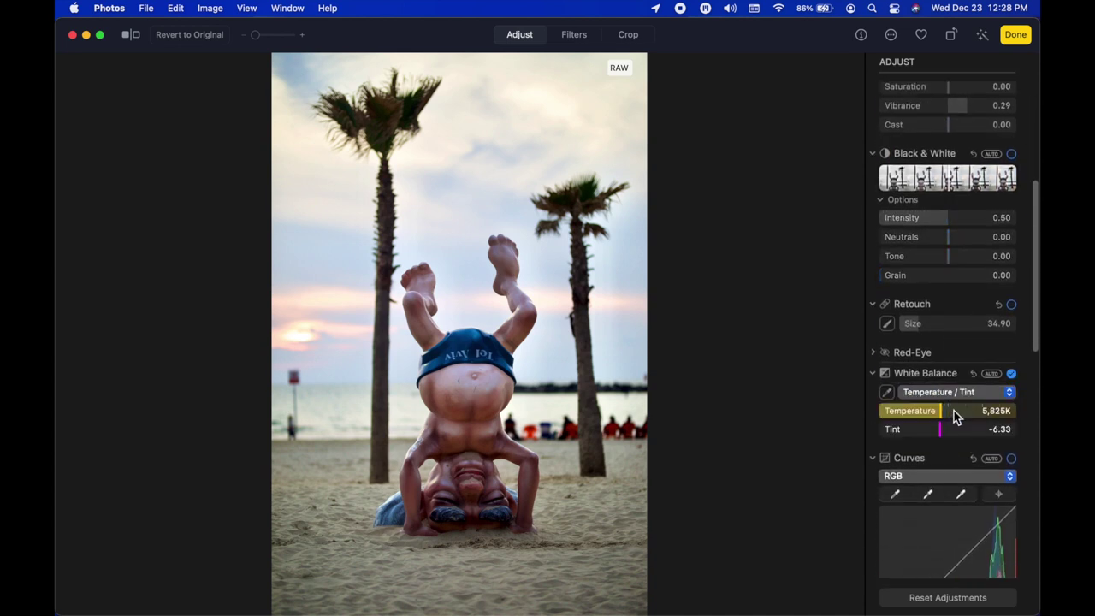
{"action": "left_click_drag", "start_coordinate": [956, 416], "coordinate": [972, 416]}
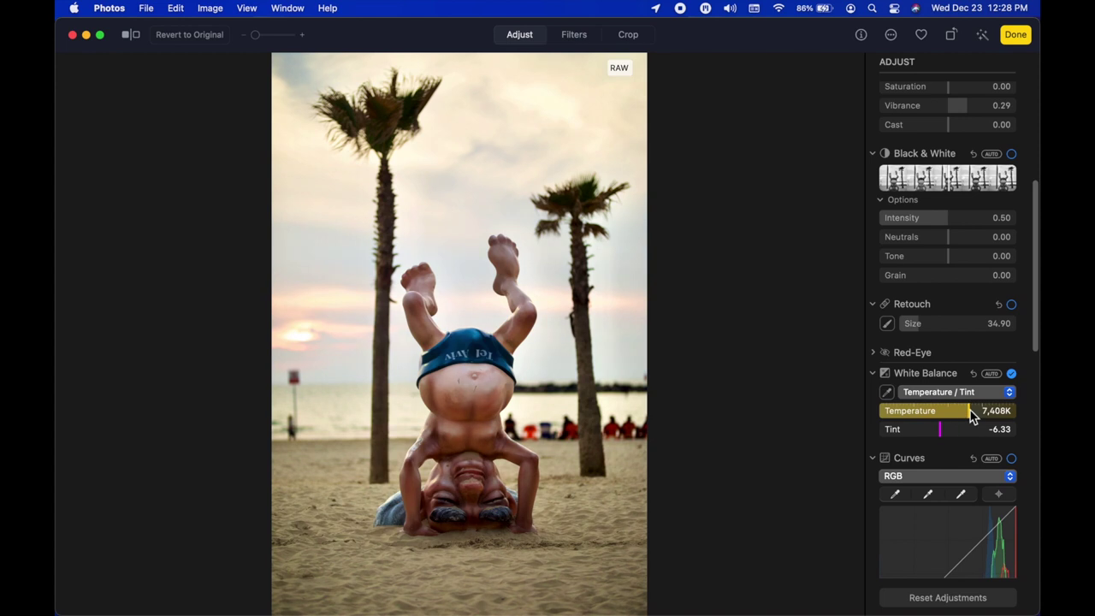
Set the RAW photo's Sharpen Intensity to 0.16
{"action": "scroll", "coordinate": [931, 430], "scroll_direction": "down", "scroll_amount": 10}
{"action": "left_click", "coordinate": [909, 430]}
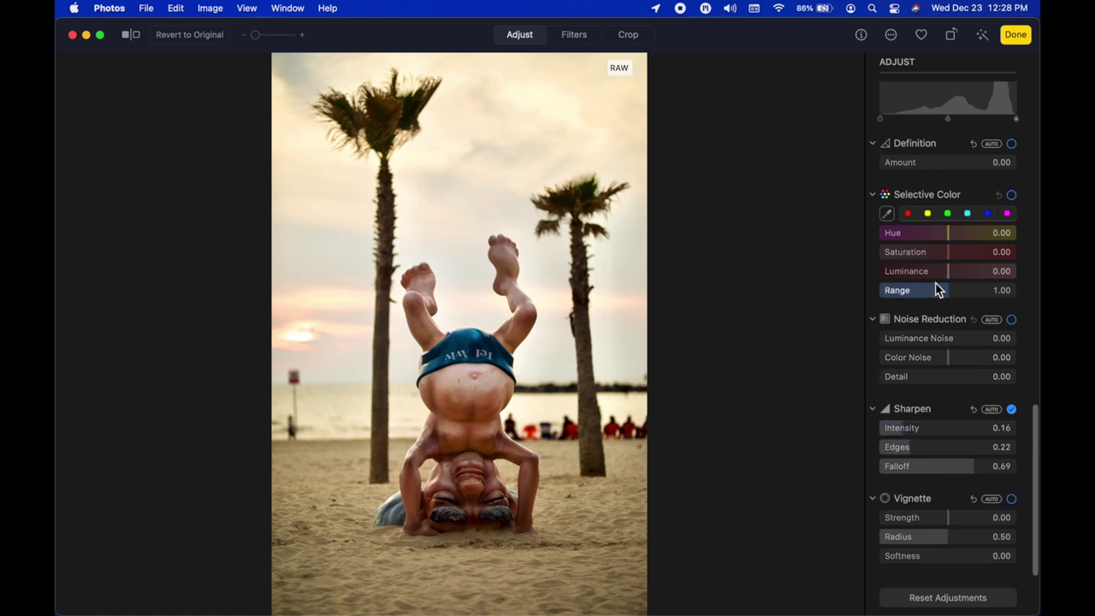
{"action": "scroll", "coordinate": [951, 394], "scroll_direction": "up", "scroll_amount": 3}
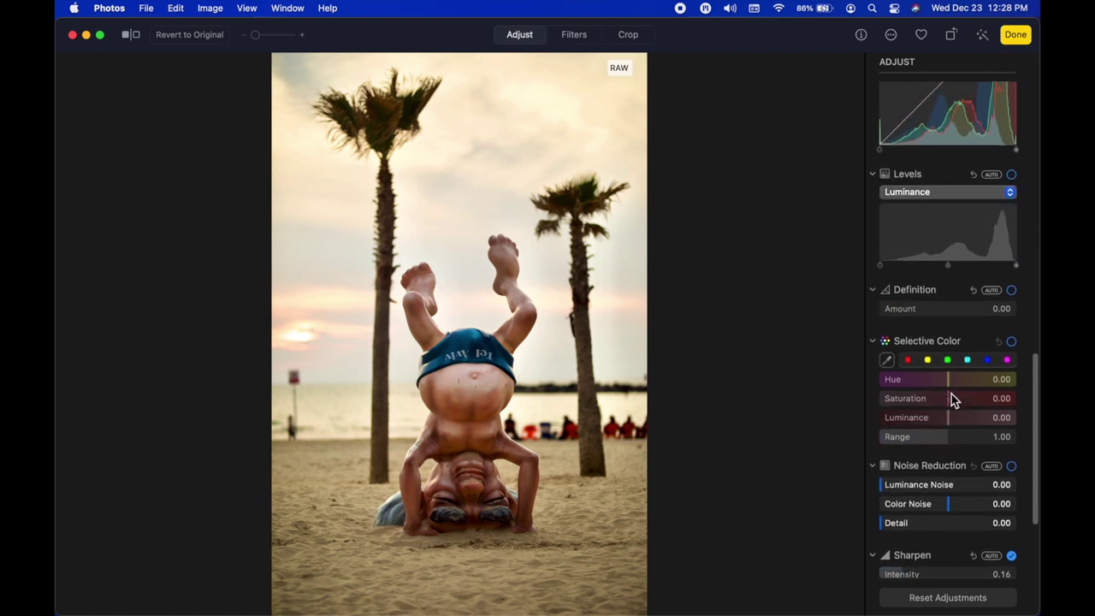
Set the RAW photo's Definition Amount to 0.16 and compare the edit with the original
{"action": "left_click", "coordinate": [899, 313]}
{"action": "left_click_drag", "start_coordinate": [898, 315], "coordinate": [904, 317]}
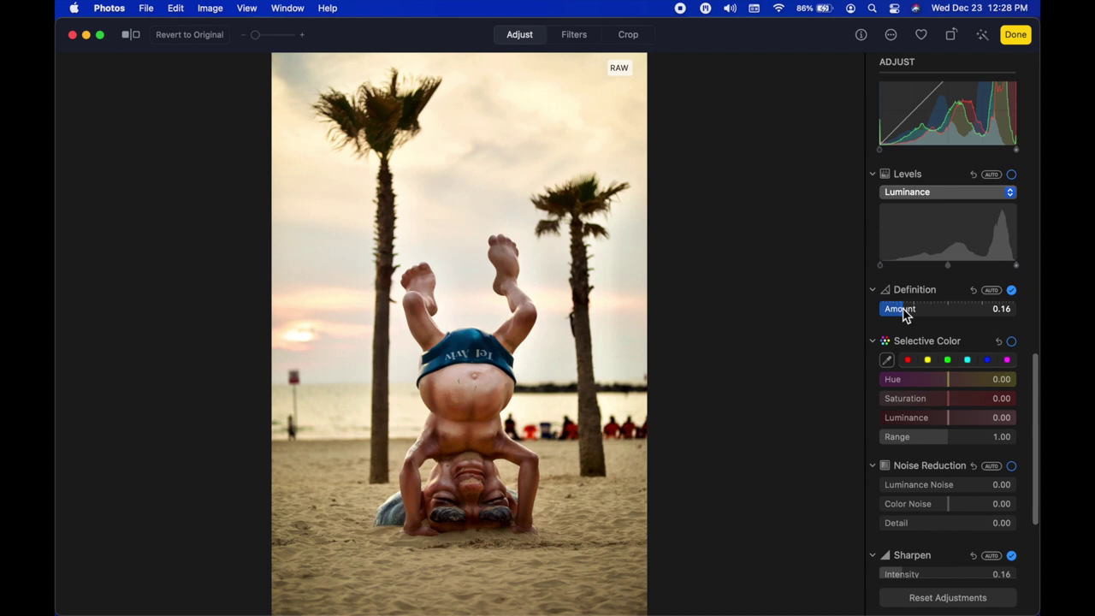
{"action": "key", "text": "m"}
{"action": "scroll", "coordinate": [989, 257], "scroll_direction": "up", "scroll_amount": 10}
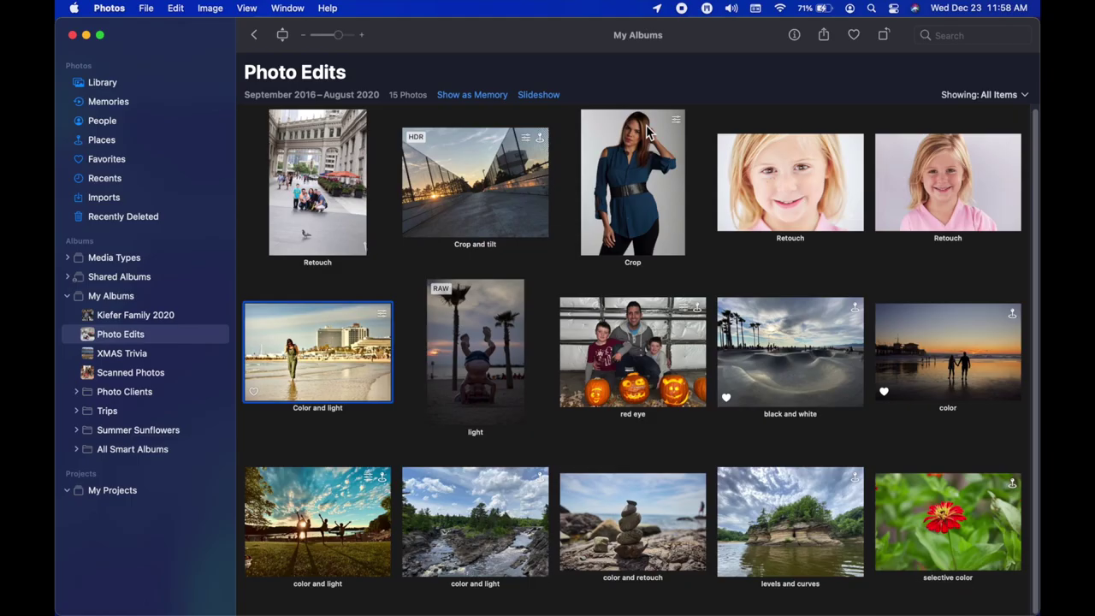
Open the river photo for editing and set Highlights to -0.46, Shadows to 0.25, Saturation to 0.17 and Vibrance to 0.25
{"action": "double_click", "coordinate": [457, 519]}
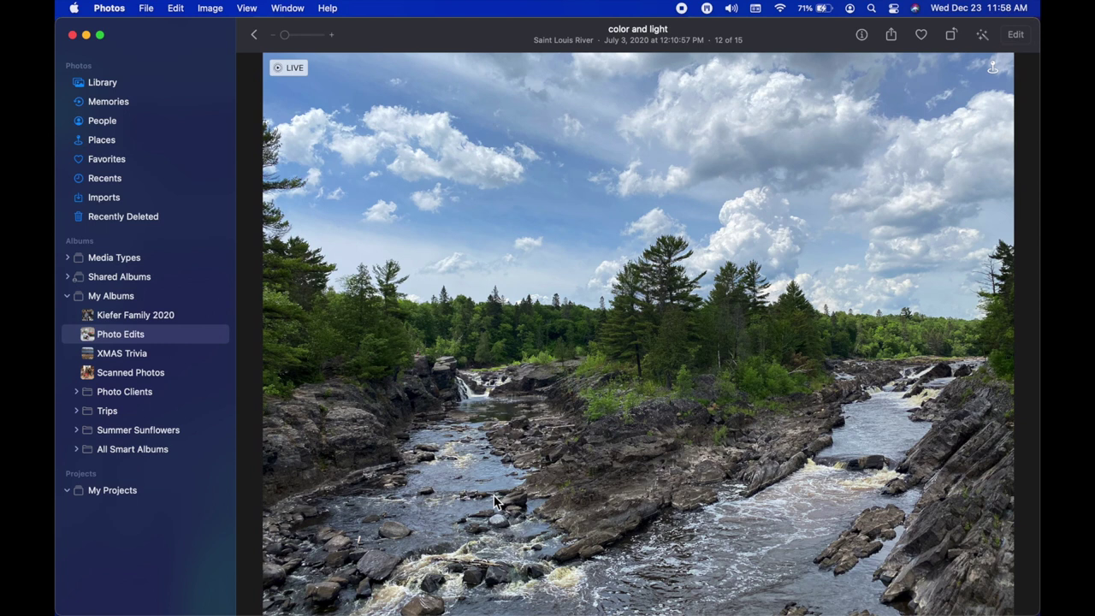
{"action": "left_click", "coordinate": [1016, 34]}
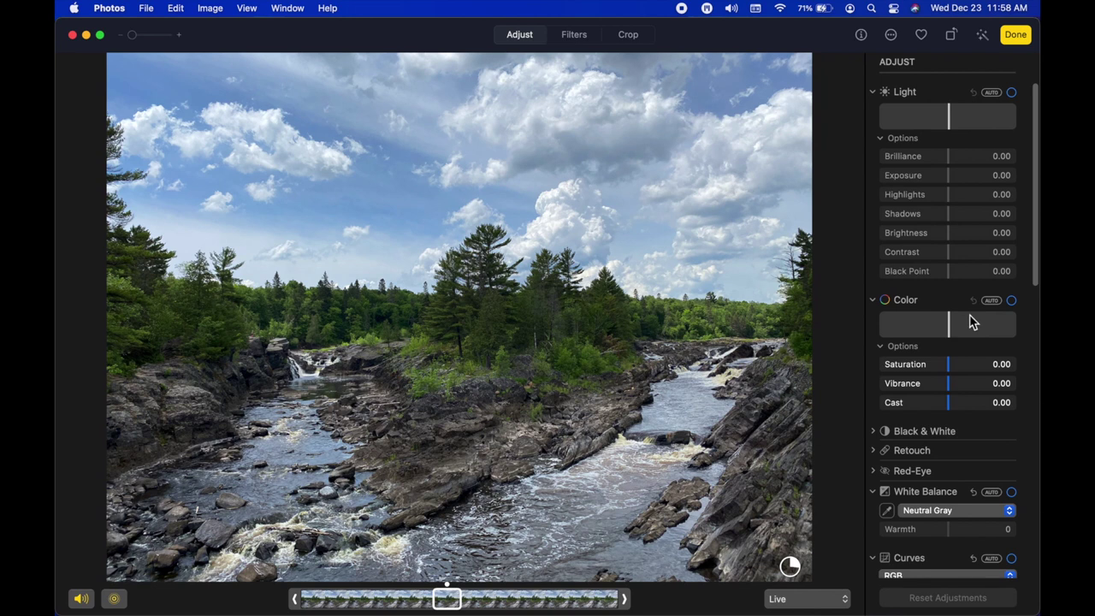
{"action": "left_click_drag", "start_coordinate": [947, 328], "coordinate": [895, 327]}
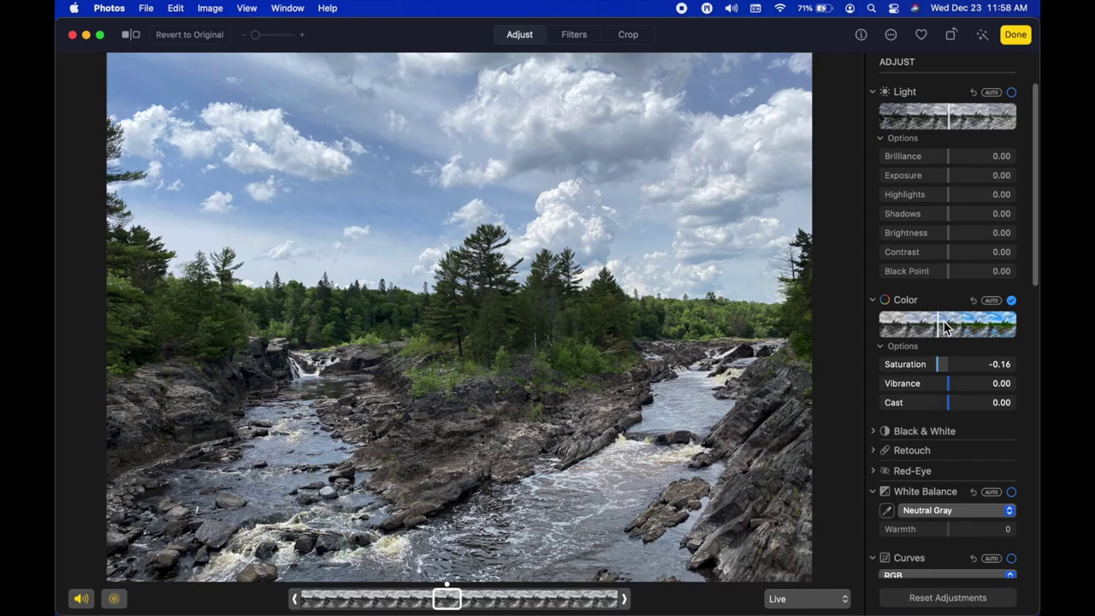
{"action": "left_click_drag", "start_coordinate": [945, 325], "coordinate": [992, 326]}
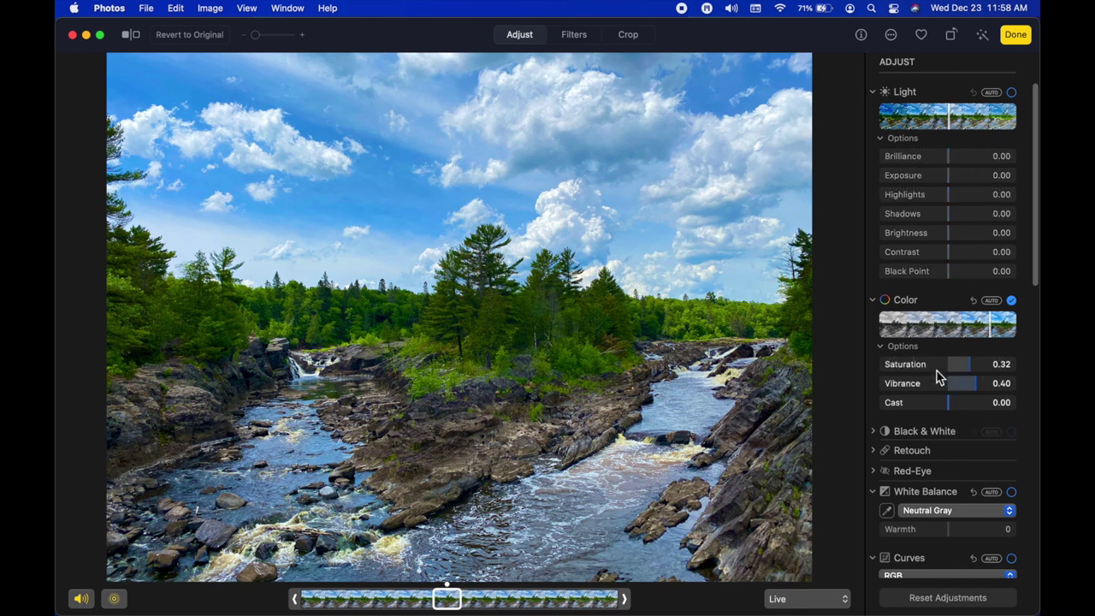
{"action": "left_click_drag", "start_coordinate": [947, 214], "coordinate": [918, 198]}
{"action": "left_click_drag", "start_coordinate": [965, 367], "coordinate": [968, 392]}
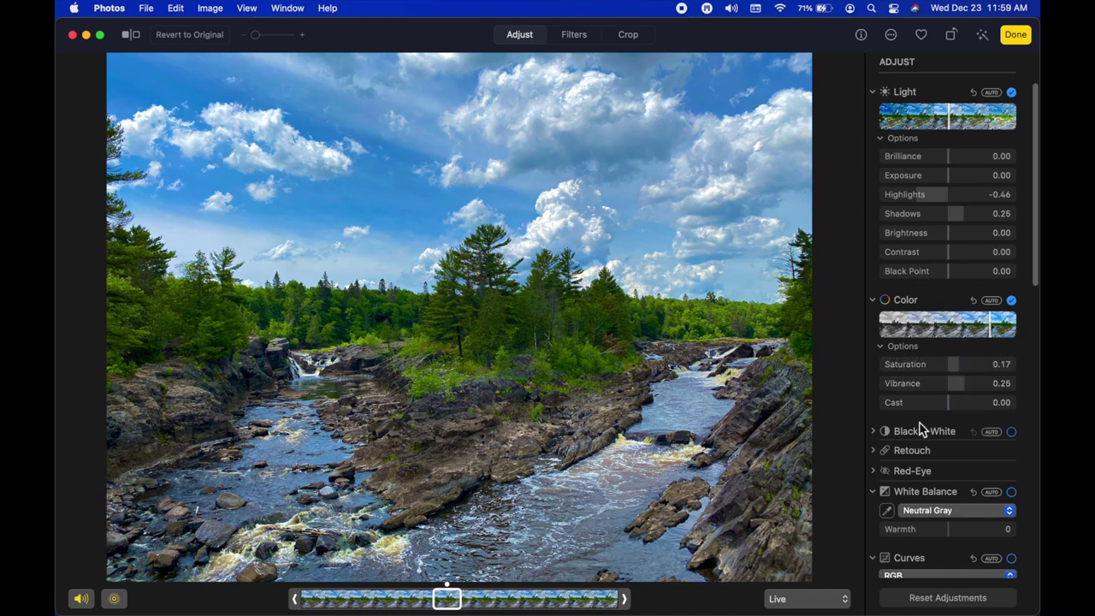
Set the river photo's Definition Amount to 0.35, Sharpen Intensity to 0.43 and Sharpen Edges to 0.32
{"action": "scroll", "coordinate": [920, 429], "scroll_direction": "down", "scroll_amount": 10}
{"action": "scroll", "coordinate": [919, 430], "scroll_direction": "down", "scroll_amount": 3}
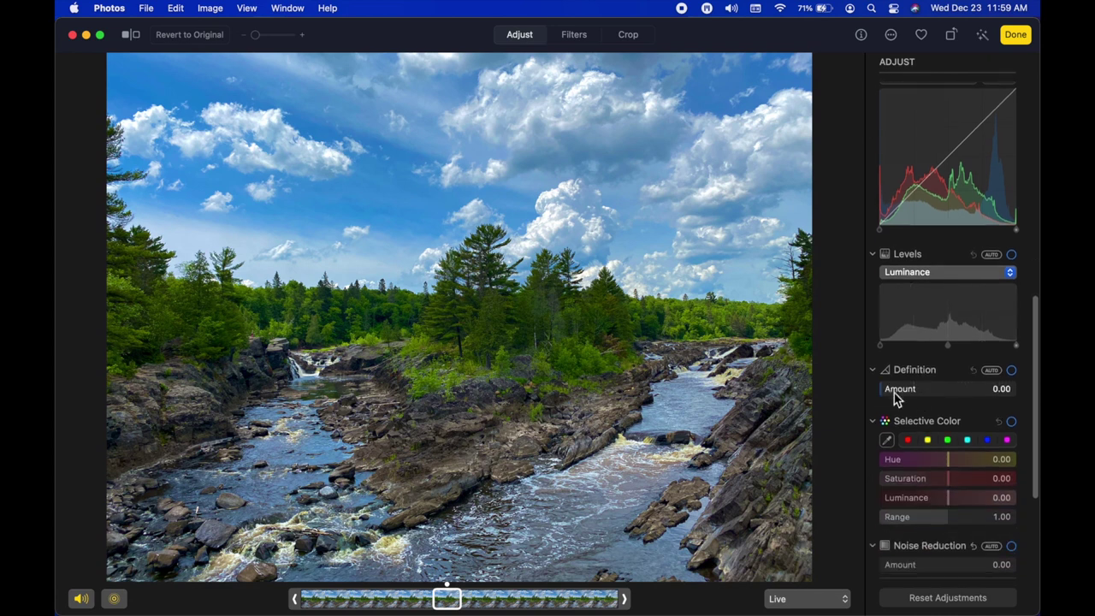
{"action": "left_click_drag", "start_coordinate": [893, 395], "coordinate": [921, 393]}
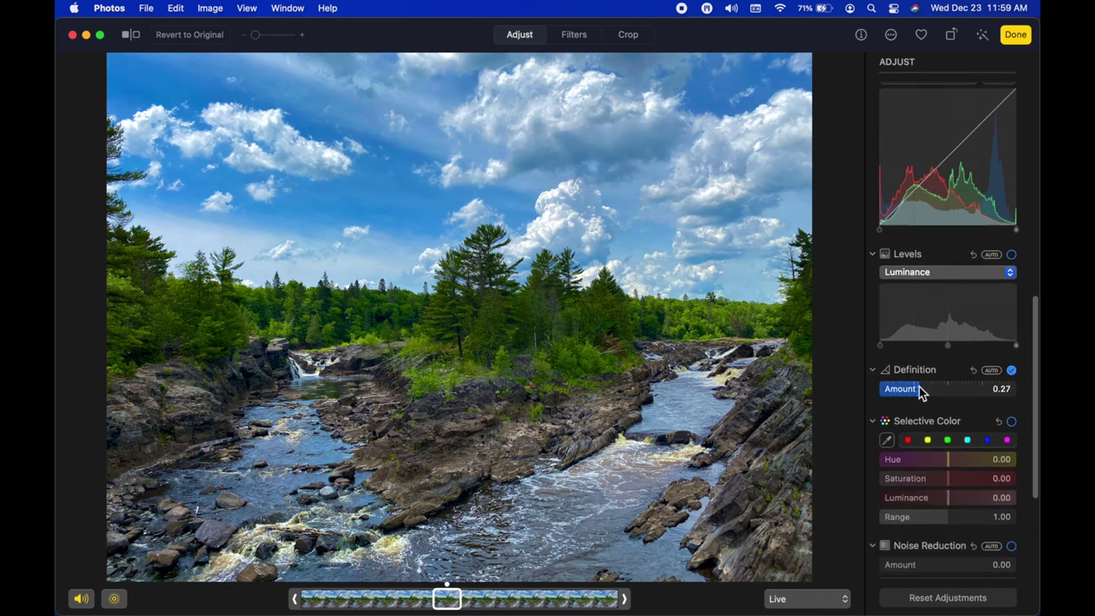
{"action": "scroll", "coordinate": [929, 388], "scroll_direction": "down", "scroll_amount": 4}
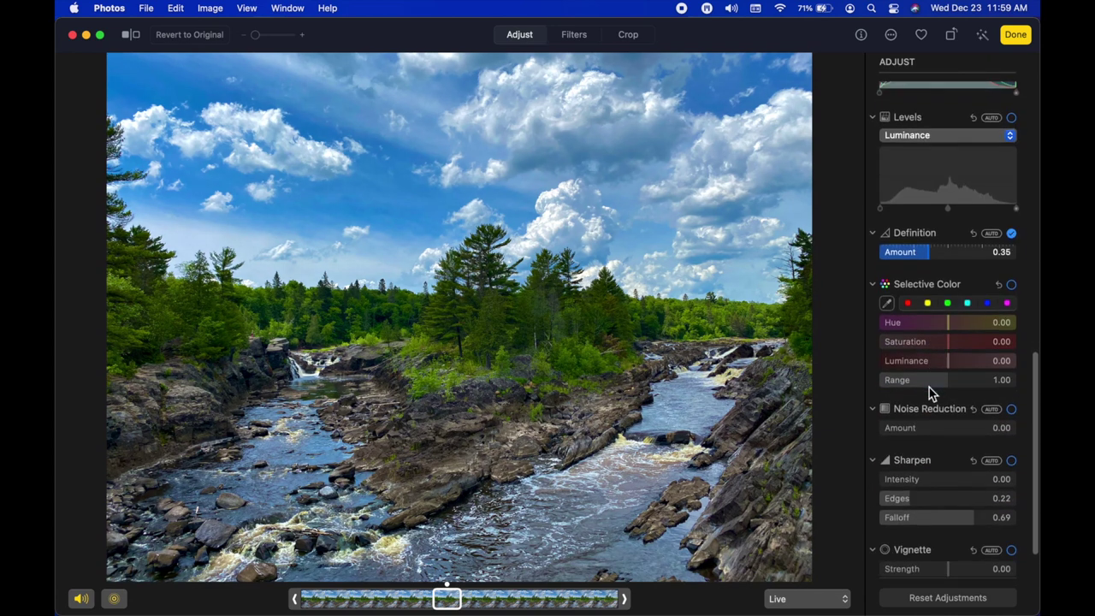
{"action": "left_click", "coordinate": [907, 481]}
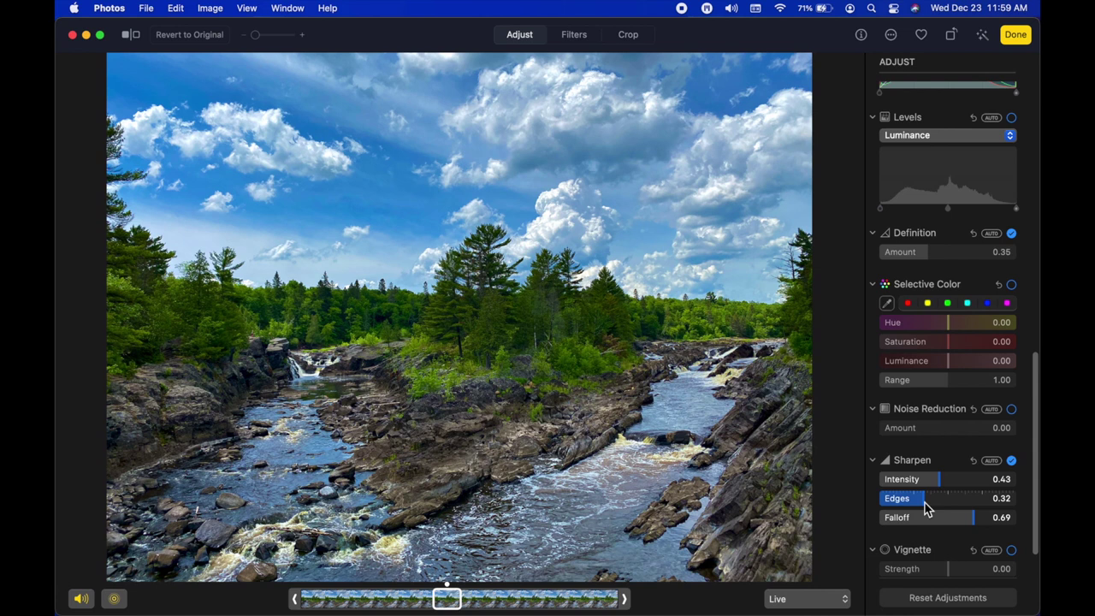
Set the river photo's Vignette Strength to 0.26 and compare the edit with the original
{"action": "scroll", "coordinate": [926, 507], "scroll_direction": "down", "scroll_amount": 2}
{"action": "scroll", "coordinate": [947, 537], "scroll_direction": "down", "scroll_amount": 1}
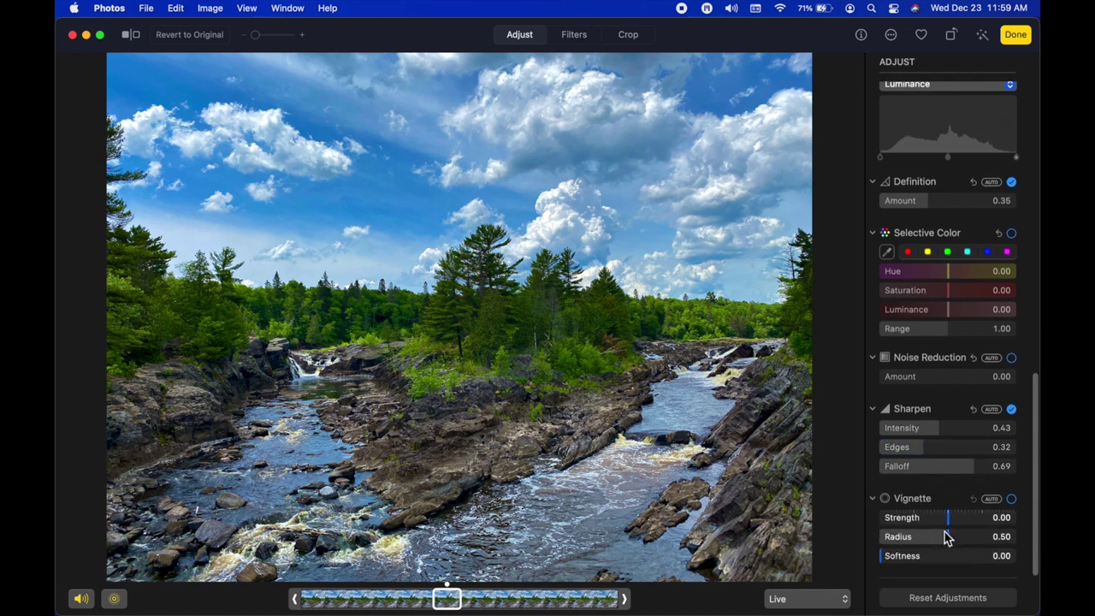
{"action": "mouse_move", "coordinate": [948, 517]}
{"action": "left_mouse_down"}
{"action": "mouse_move", "coordinate": [984, 519]}
{"action": "mouse_move", "coordinate": [968, 526]}
{"action": "left_mouse_up"}
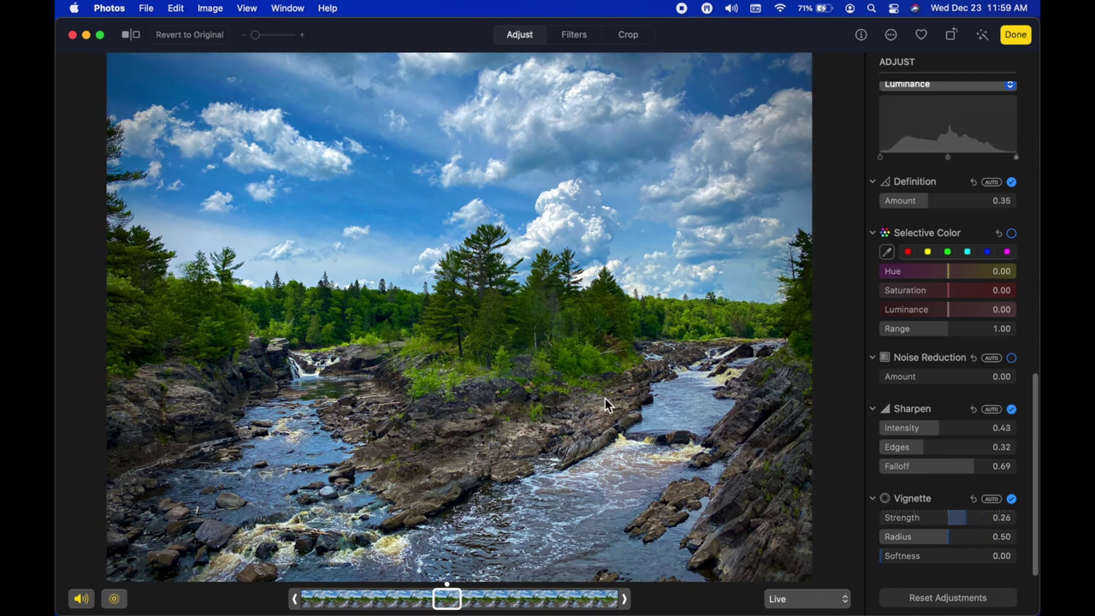
{"action": "key", "text": "m"}
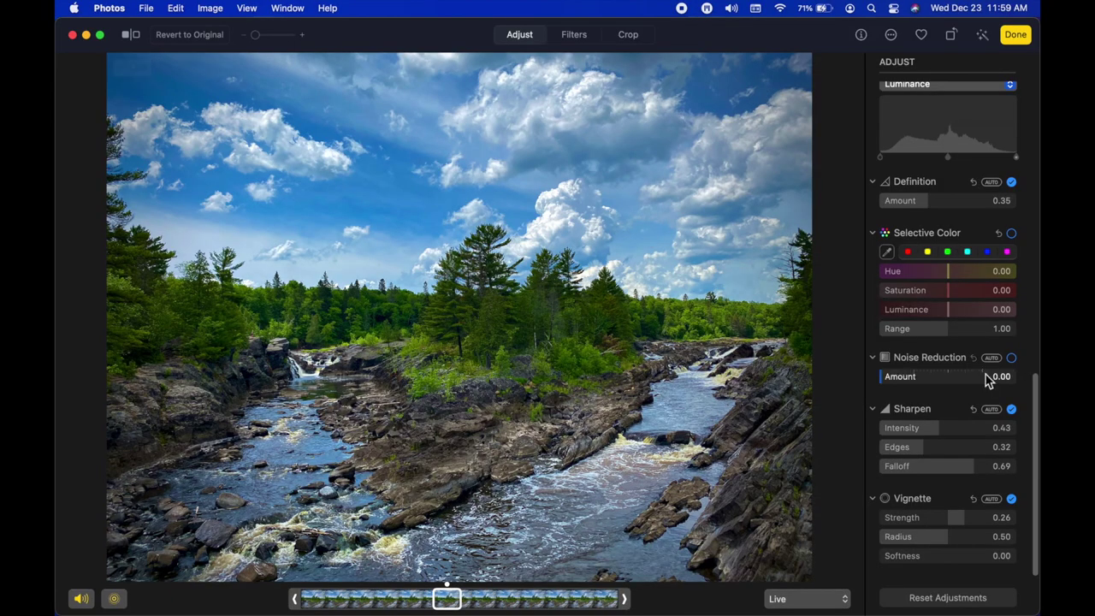
Expand the Black & White adjustments, finish editing the river photo and open the skate park photo titled "black and white" for editing
{"action": "scroll", "coordinate": [987, 379], "scroll_direction": "up", "scroll_amount": 10}
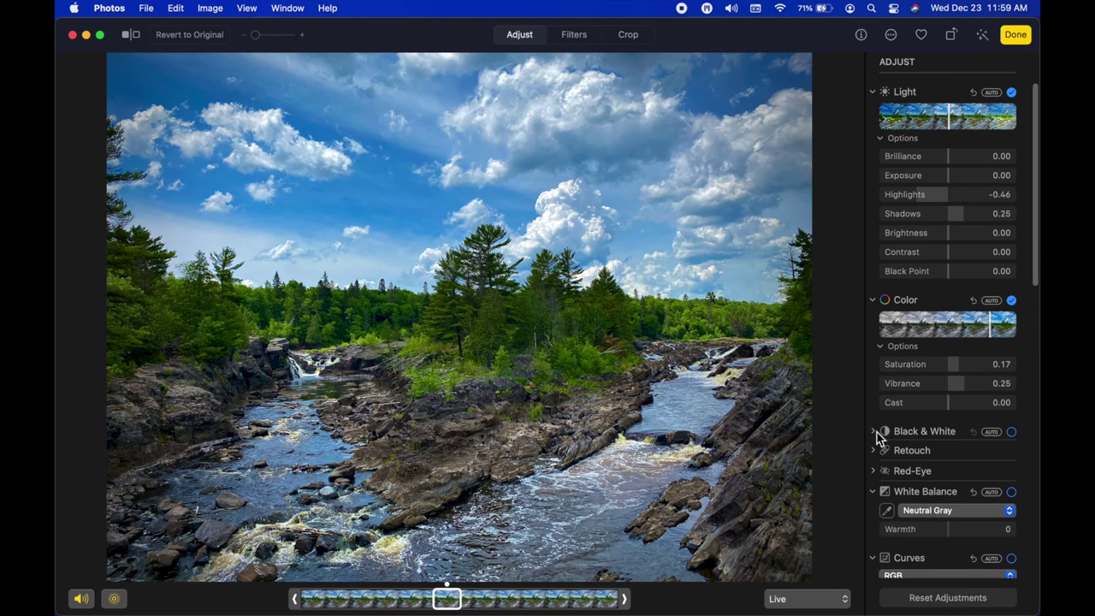
{"action": "left_click", "coordinate": [875, 433]}
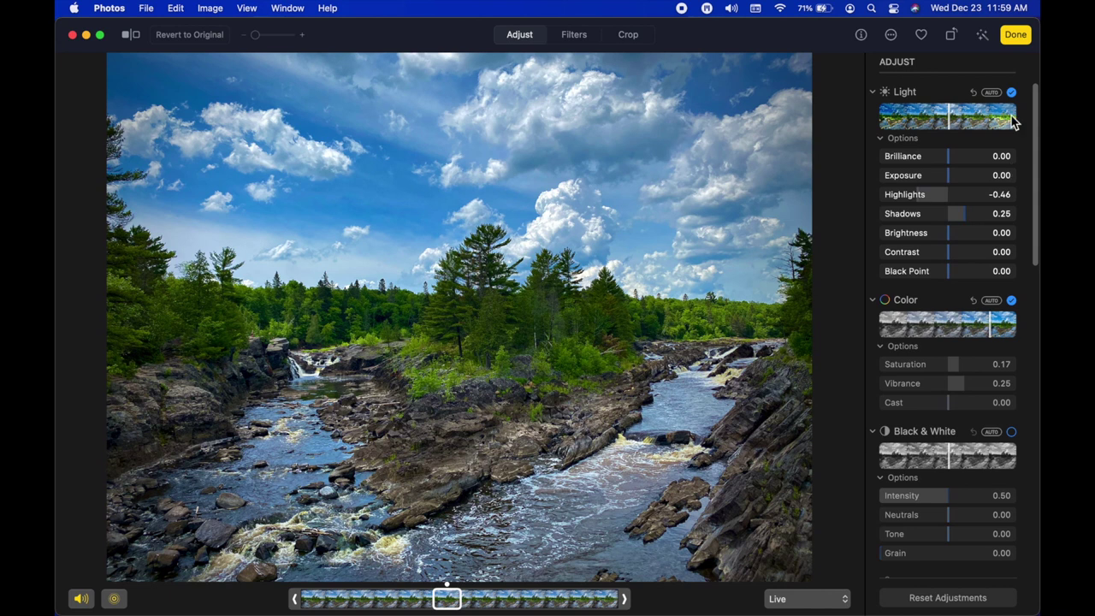
{"action": "key", "text": "Return"}
{"action": "key", "text": "Escape"}
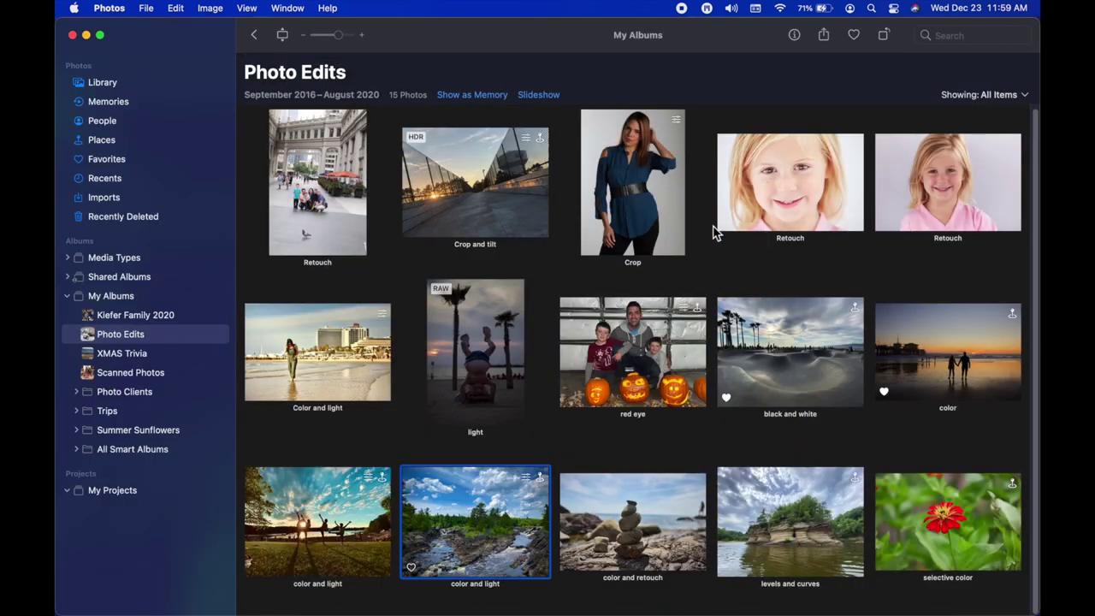
{"action": "double_click", "coordinate": [791, 361]}
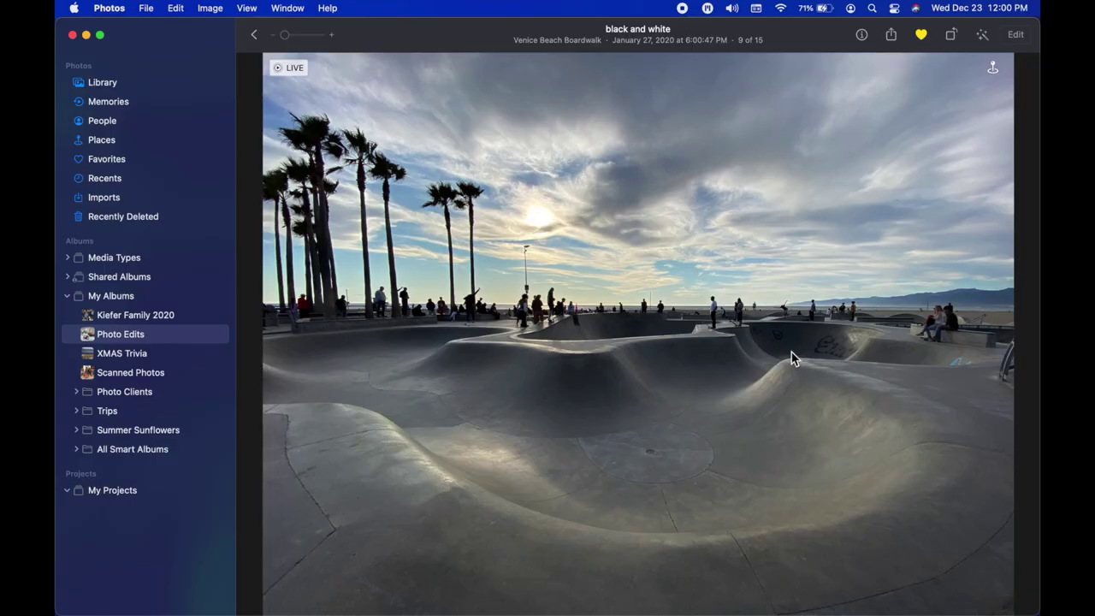
{"action": "left_click", "coordinate": [1015, 34]}
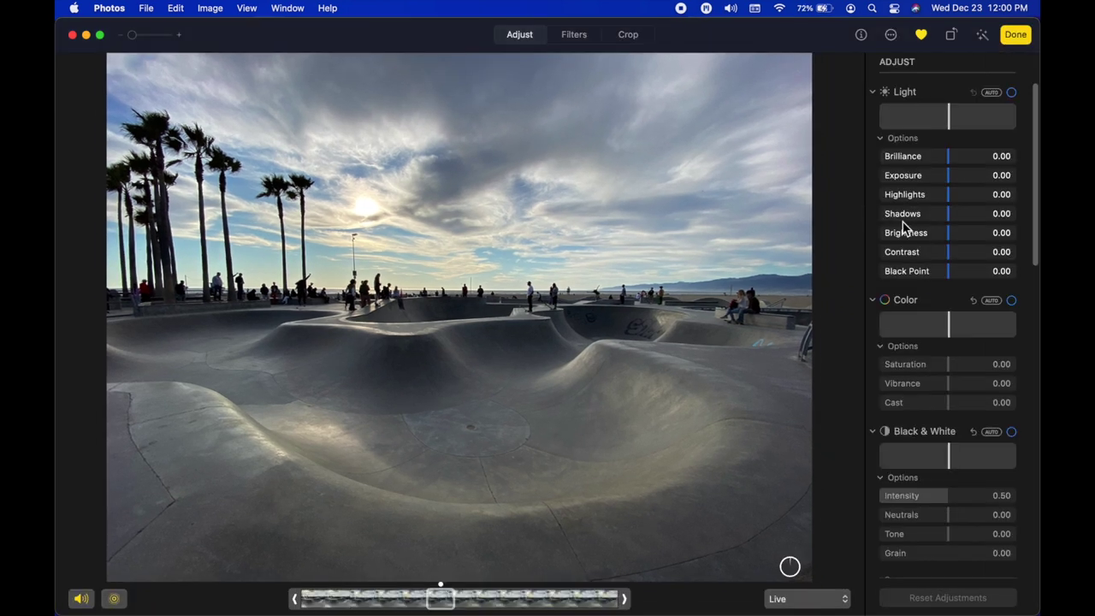
Convert the skate park photo to black and white and shift the overall Black & White adjustment below its midpoint
{"action": "scroll", "coordinate": [932, 371], "scroll_direction": "down", "scroll_amount": 5}
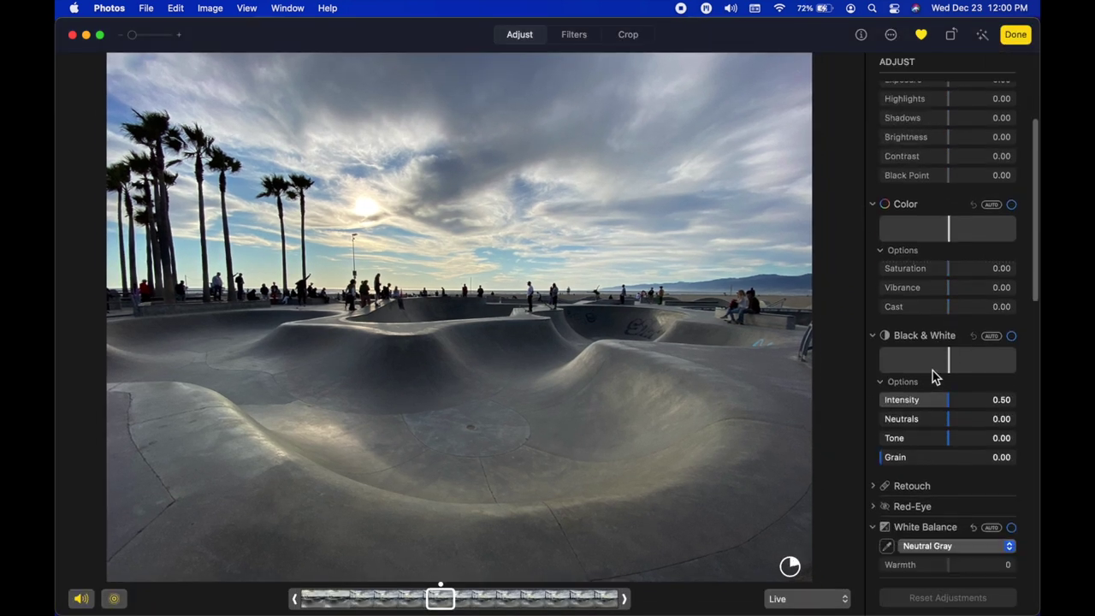
{"action": "scroll", "coordinate": [934, 376], "scroll_direction": "down", "scroll_amount": 3}
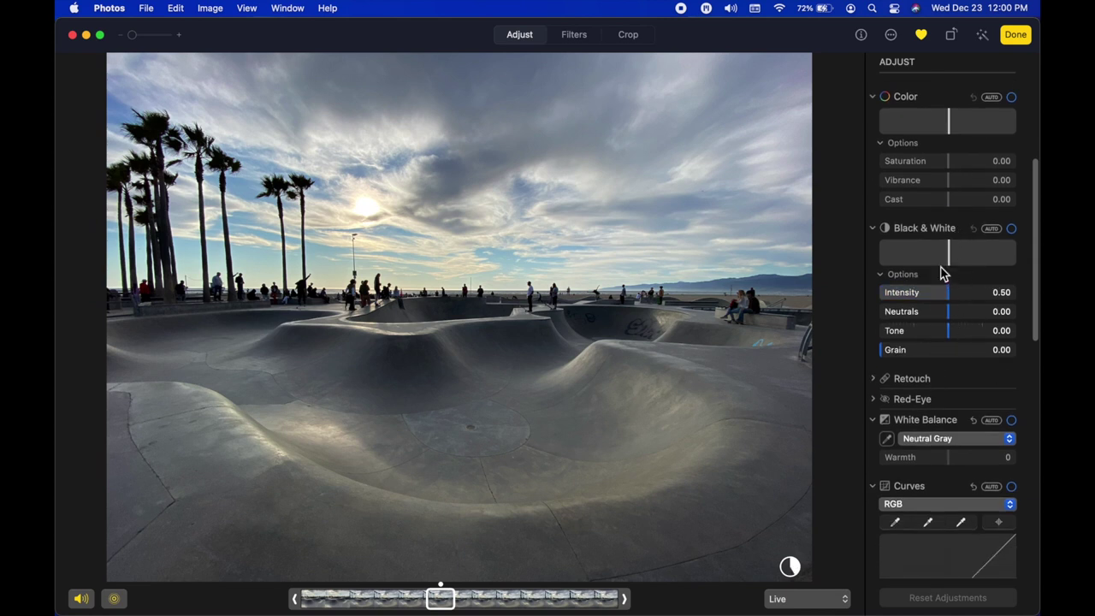
{"action": "left_click", "coordinate": [995, 230]}
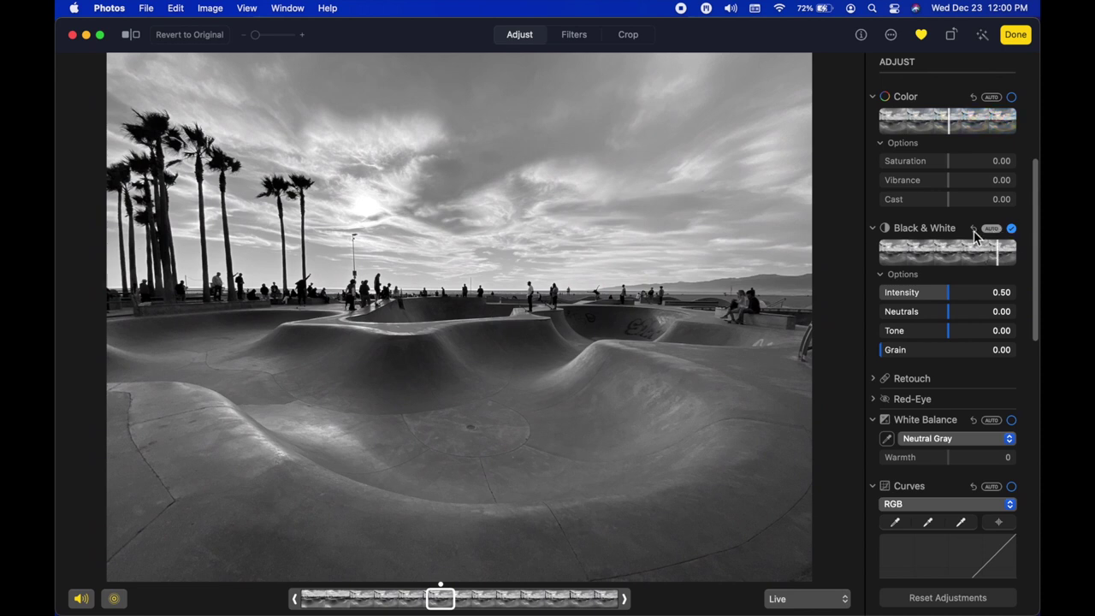
{"action": "left_click", "coordinate": [974, 230]}
{"action": "left_click", "coordinate": [950, 255]}
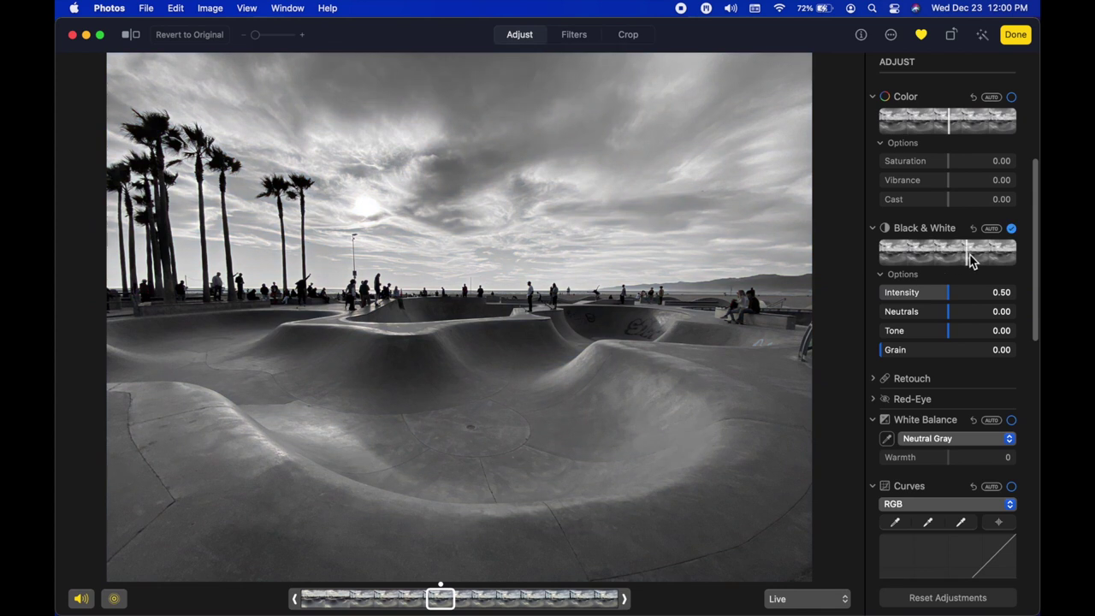
{"action": "left_click_drag", "start_coordinate": [971, 256], "coordinate": [914, 257]}
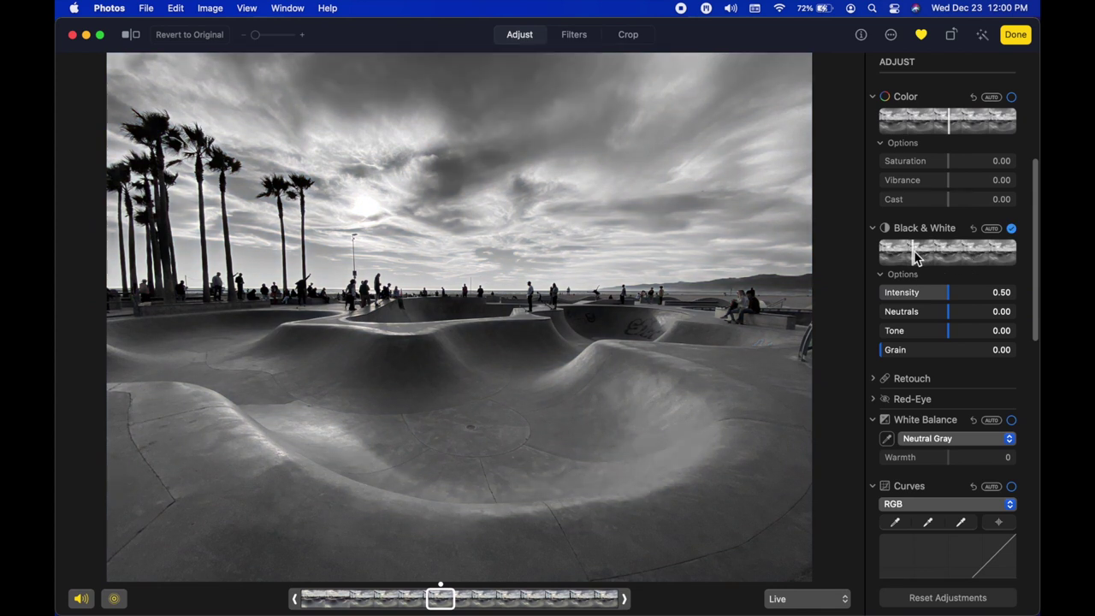
Set the Black & White Intensity to 0.87, Neutrals to -0.49 and Tone to 0.50, leaving Grain at 0.00
{"action": "left_click_drag", "start_coordinate": [951, 292], "coordinate": [978, 294]}
{"action": "left_click_drag", "start_coordinate": [948, 312], "coordinate": [956, 340]}
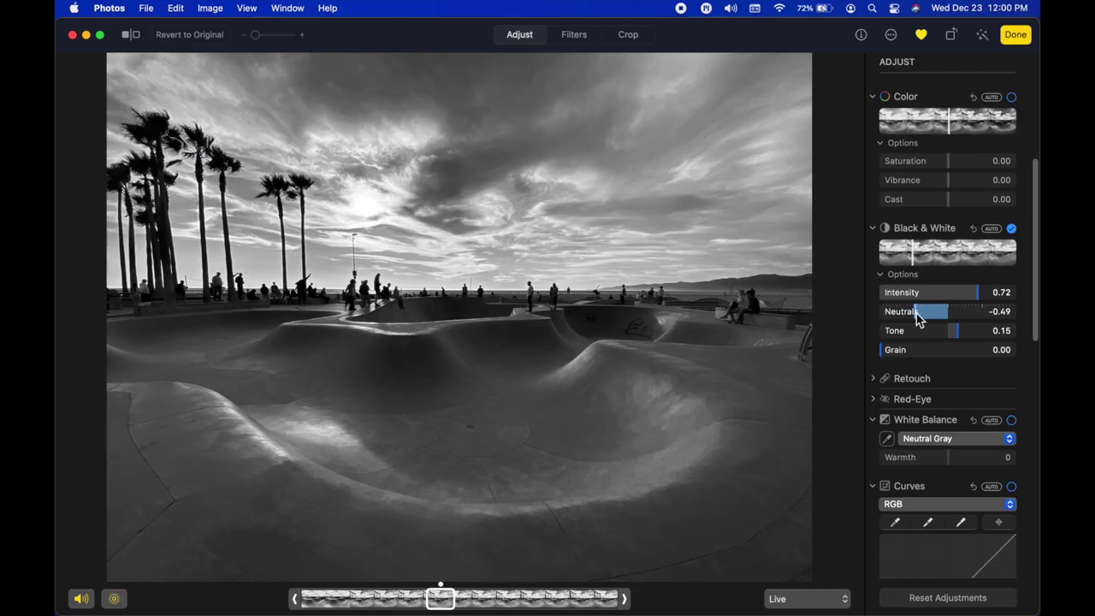
{"action": "left_click_drag", "start_coordinate": [936, 296], "coordinate": [1001, 293]}
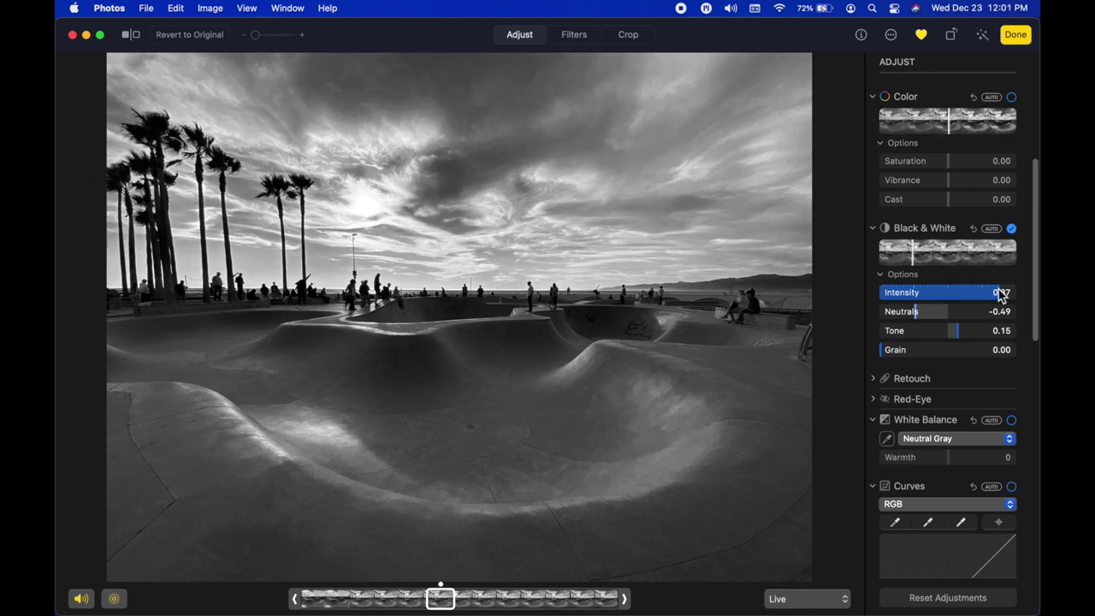
{"action": "left_click_drag", "start_coordinate": [929, 356], "coordinate": [867, 354]}
{"action": "left_click", "coordinate": [923, 334]}
{"action": "left_click_drag", "start_coordinate": [924, 330], "coordinate": [984, 336]}
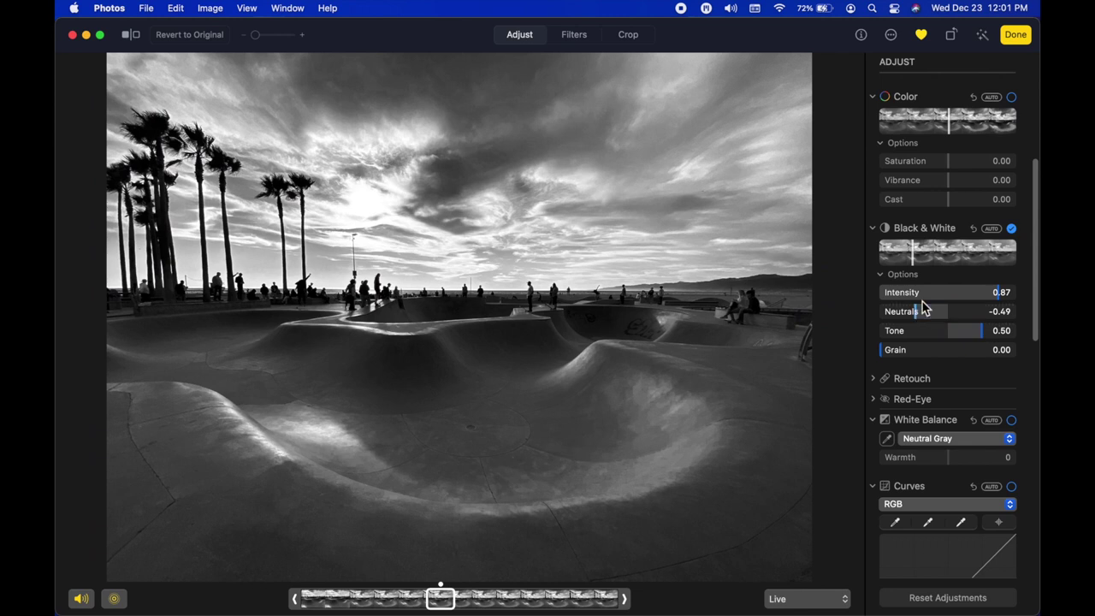
Set the skate park photo's Shadows to 0.76, Brightness to 0.17 and Highlights to -0.36
{"action": "scroll", "coordinate": [922, 307], "scroll_direction": "up", "scroll_amount": 5}
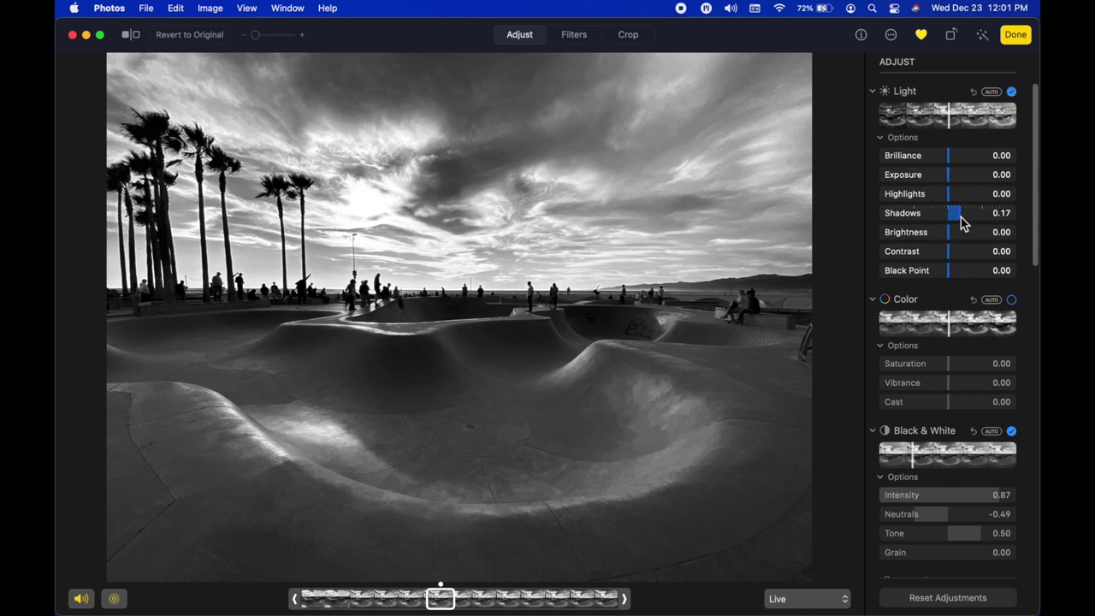
{"action": "left_click_drag", "start_coordinate": [972, 217], "coordinate": [958, 237]}
{"action": "left_click_drag", "start_coordinate": [943, 196], "coordinate": [931, 194]}
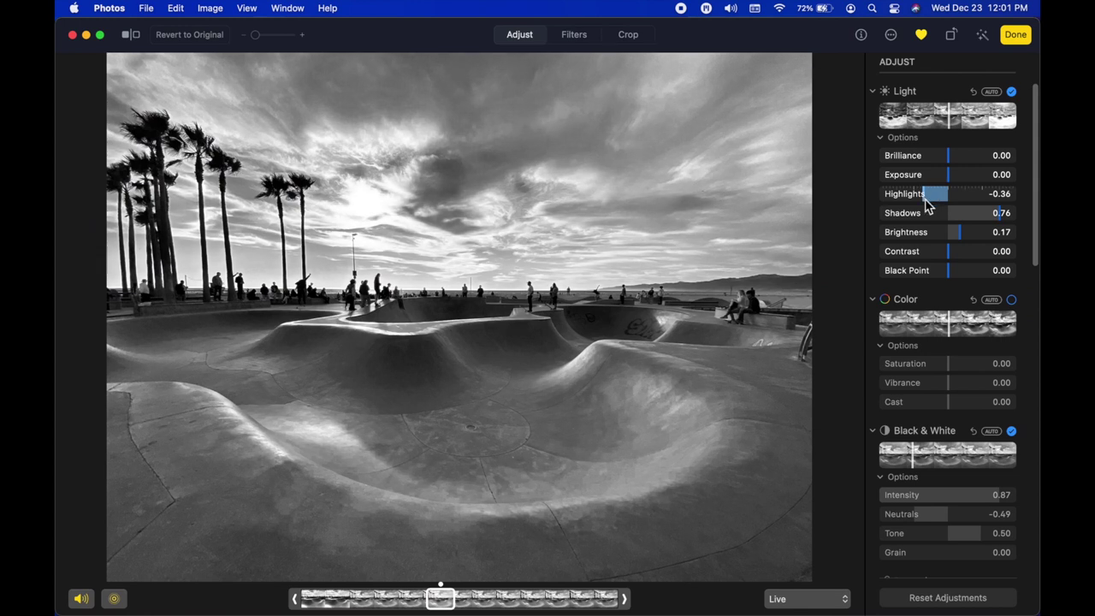
Set the skate park photo's Sharpen Intensity to 0.24 and Definition Amount to about 0.22
{"action": "scroll", "coordinate": [938, 270], "scroll_direction": "down", "scroll_amount": 10}
{"action": "left_click", "coordinate": [912, 437]}
{"action": "scroll", "coordinate": [908, 379], "scroll_direction": "up", "scroll_amount": 3}
{"action": "left_click", "coordinate": [900, 333]}
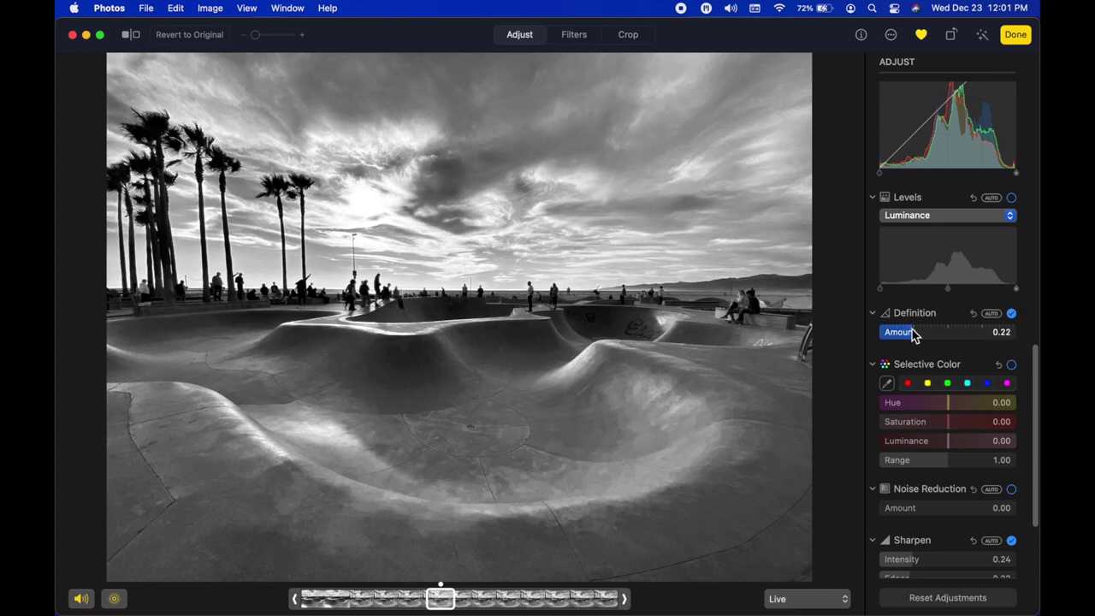
Set the skate park photo's Exposure to 0.12 and fine-tune its Brilliance
{"action": "scroll", "coordinate": [916, 296], "scroll_direction": "up", "scroll_amount": 7}
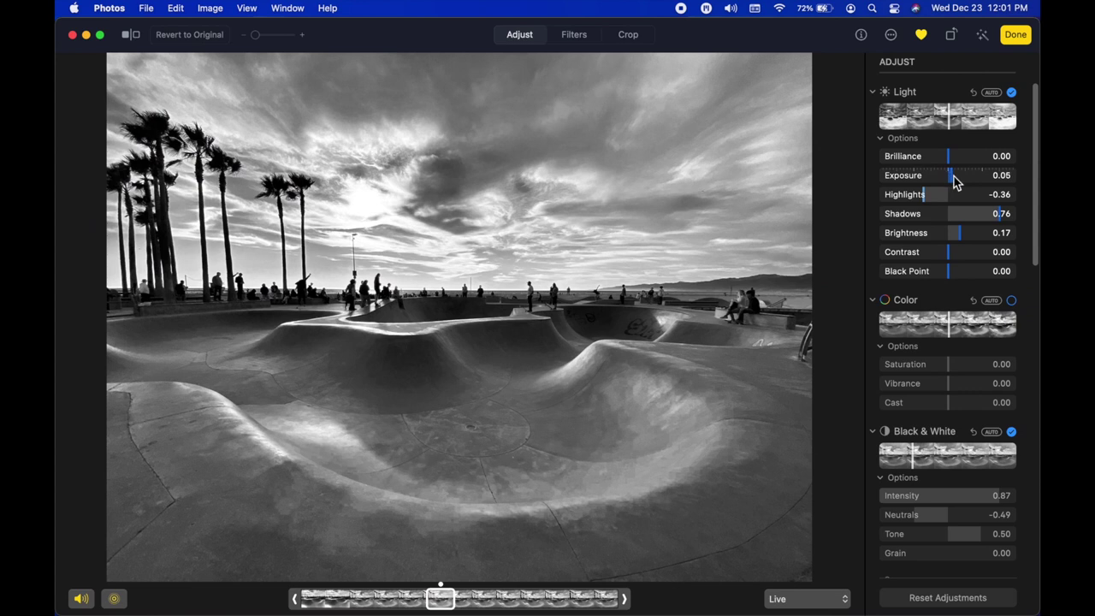
{"action": "left_click", "coordinate": [954, 176]}
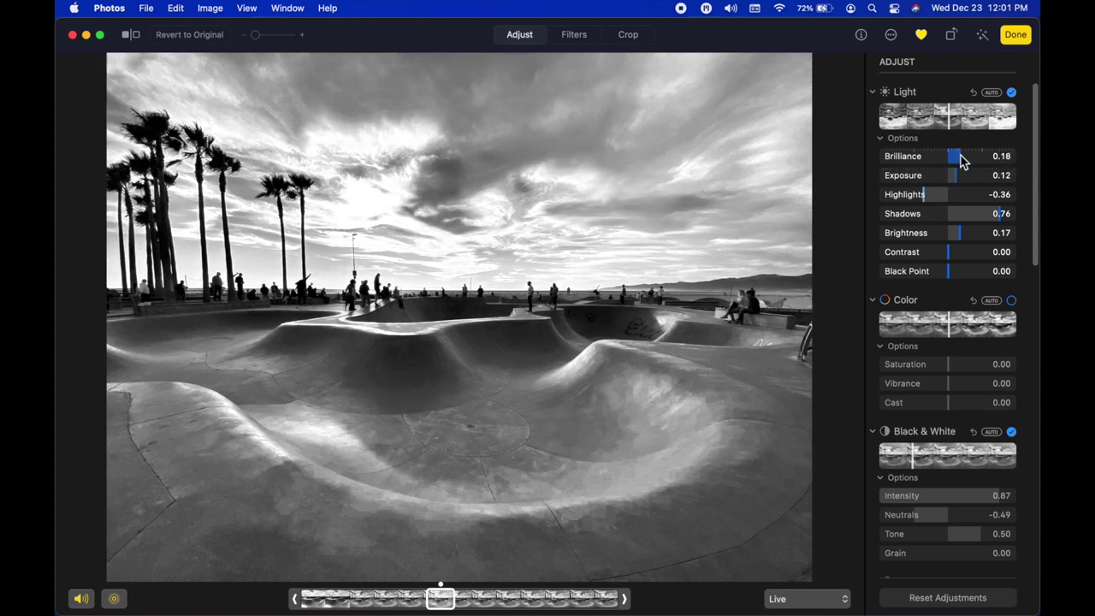
{"action": "left_click_drag", "start_coordinate": [948, 160], "coordinate": [931, 160]}
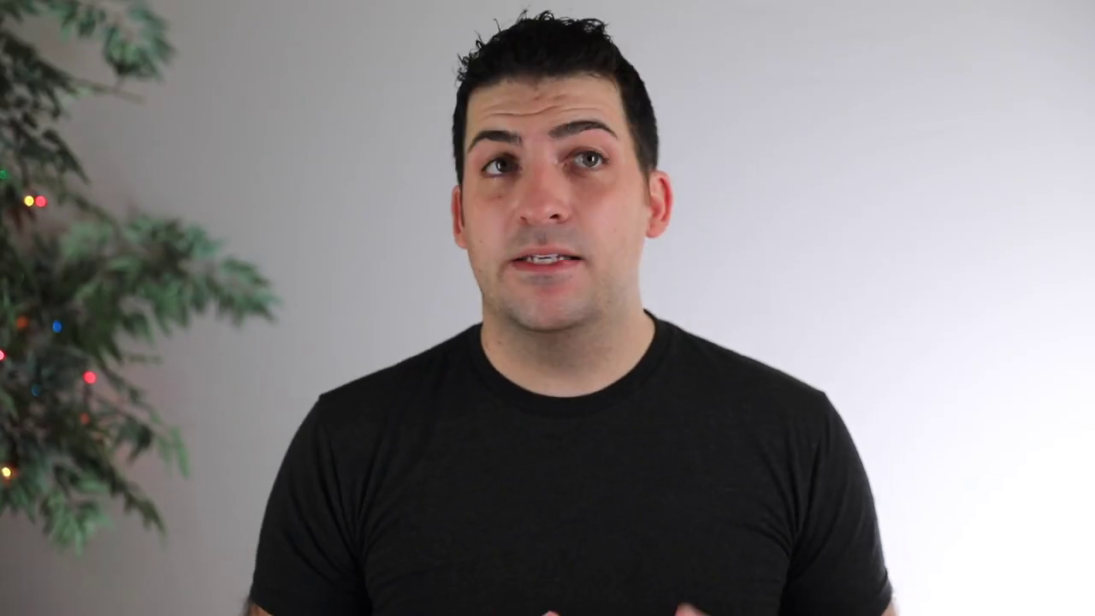
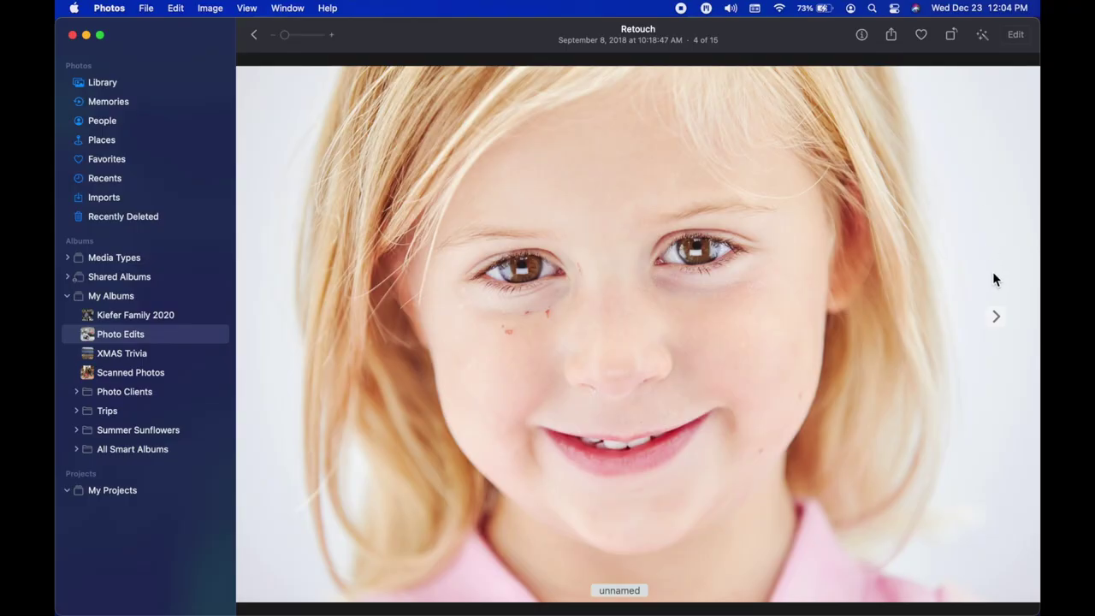
Open the next photo, the wider portrait of the girl in pink, for editing and expand its Retouch adjustment
{"action": "left_click", "coordinate": [996, 317]}
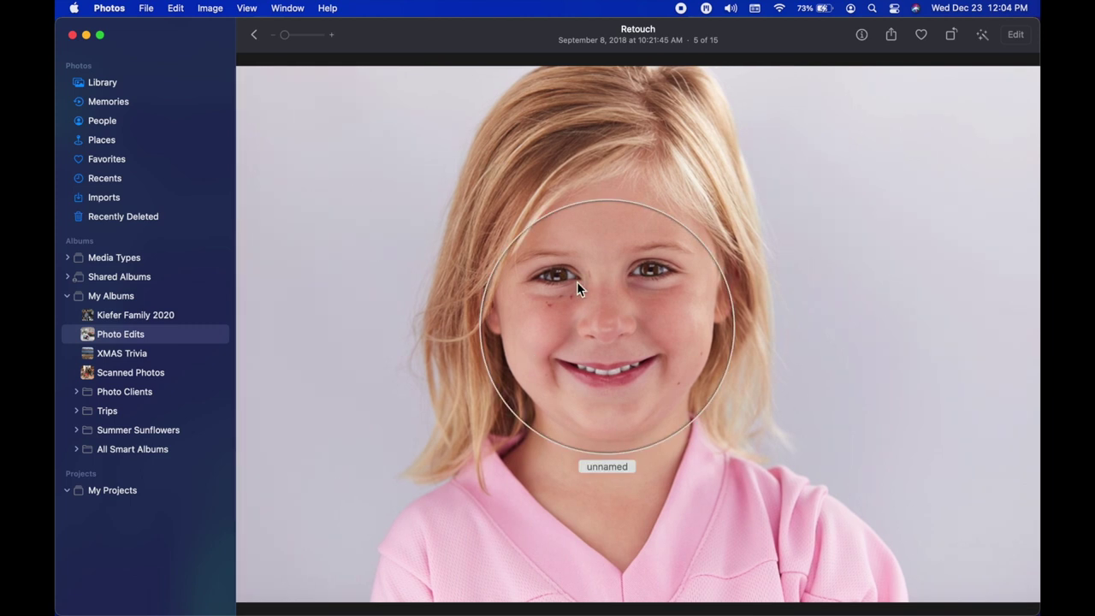
{"action": "scroll", "coordinate": [577, 282], "scroll_direction": "up", "scroll_amount": 5}
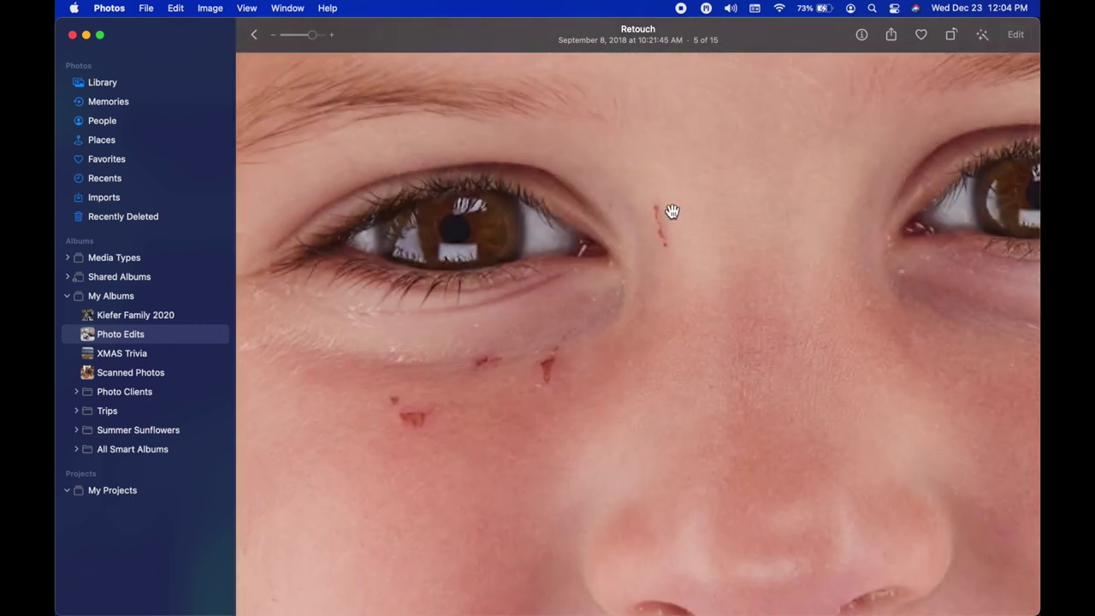
{"action": "scroll", "coordinate": [690, 234], "scroll_direction": "down", "scroll_amount": 5}
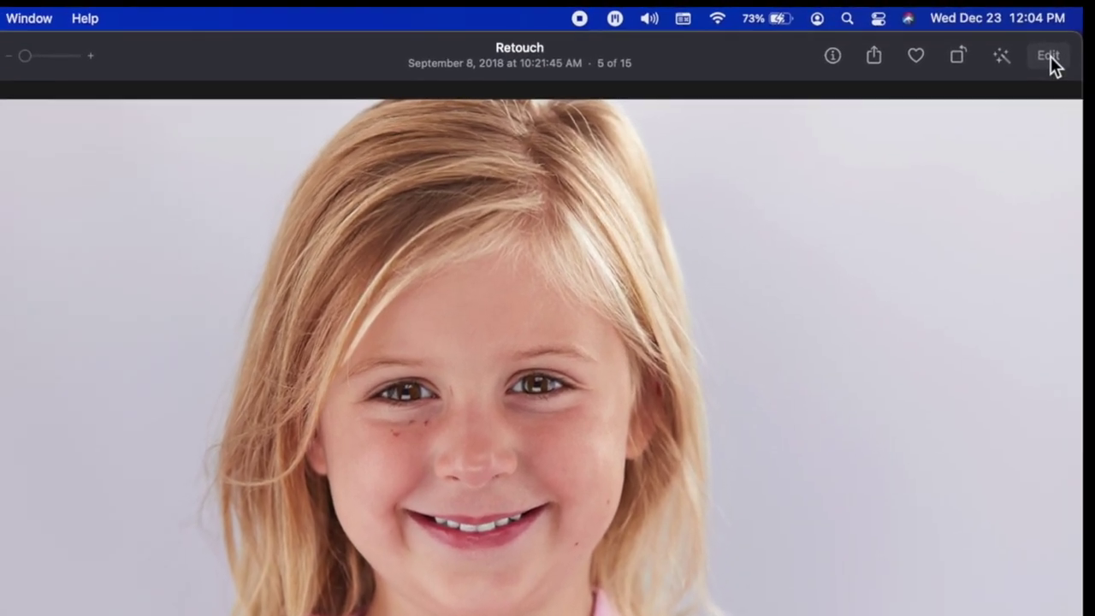
{"action": "left_click", "coordinate": [1016, 35]}
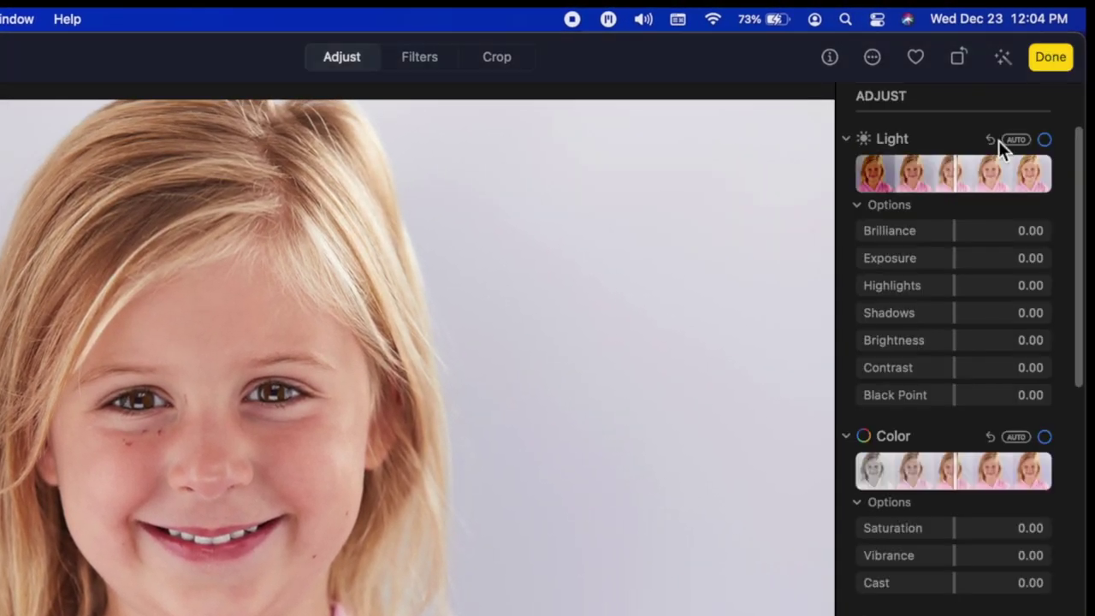
{"action": "scroll", "coordinate": [975, 523], "scroll_direction": "down", "scroll_amount": 3}
{"action": "scroll", "coordinate": [975, 524], "scroll_direction": "down", "scroll_amount": 5}
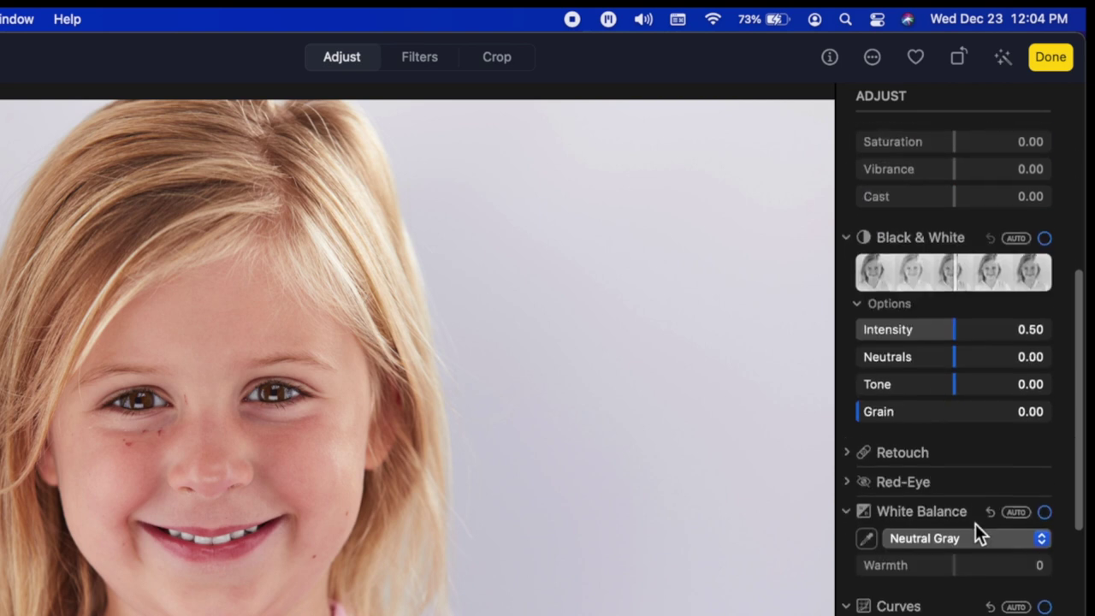
{"action": "left_click", "coordinate": [848, 440]}
{"action": "scroll", "coordinate": [965, 491], "scroll_direction": "down", "scroll_amount": 3}
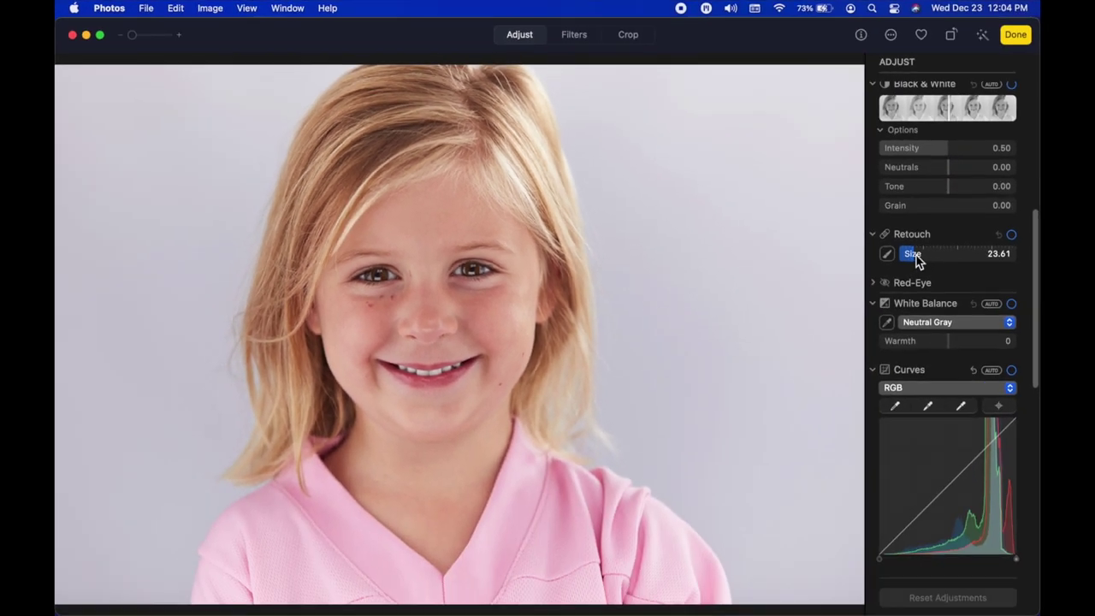
Try retouching the scratches under the girl's eye with the Retouch brush size set to 200
{"action": "left_click_drag", "start_coordinate": [908, 362], "coordinate": [974, 367]}
{"action": "mouse_move", "coordinate": [964, 261]}
{"action": "left_mouse_down"}
{"action": "mouse_move", "coordinate": [1014, 254]}
{"action": "mouse_move", "coordinate": [924, 257]}
{"action": "mouse_move", "coordinate": [941, 260]}
{"action": "left_mouse_up"}
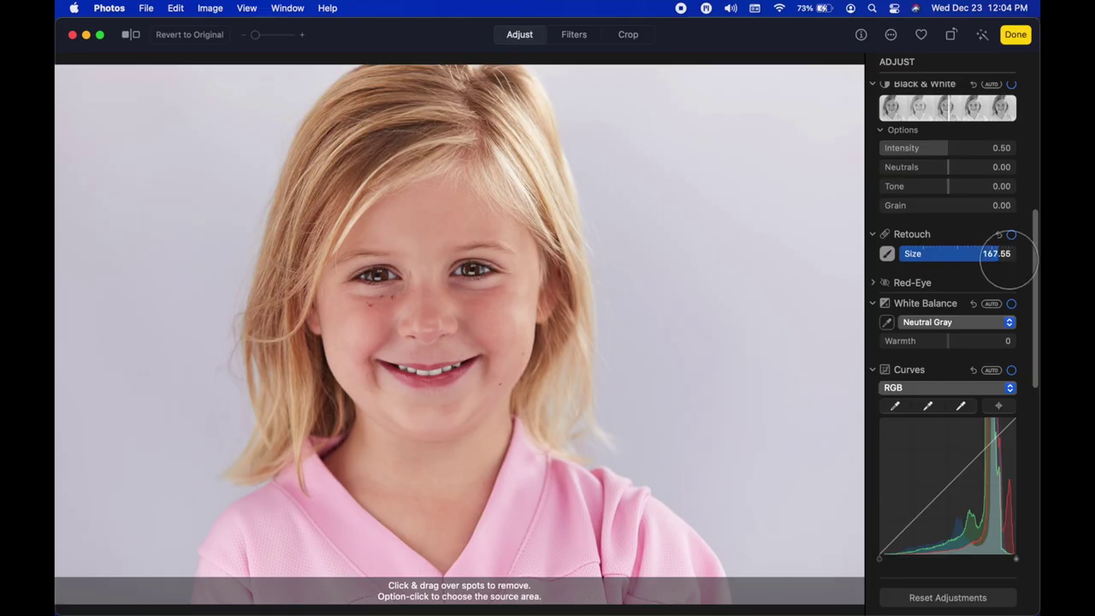
{"action": "left_click_drag", "start_coordinate": [992, 255], "coordinate": [1014, 254]}
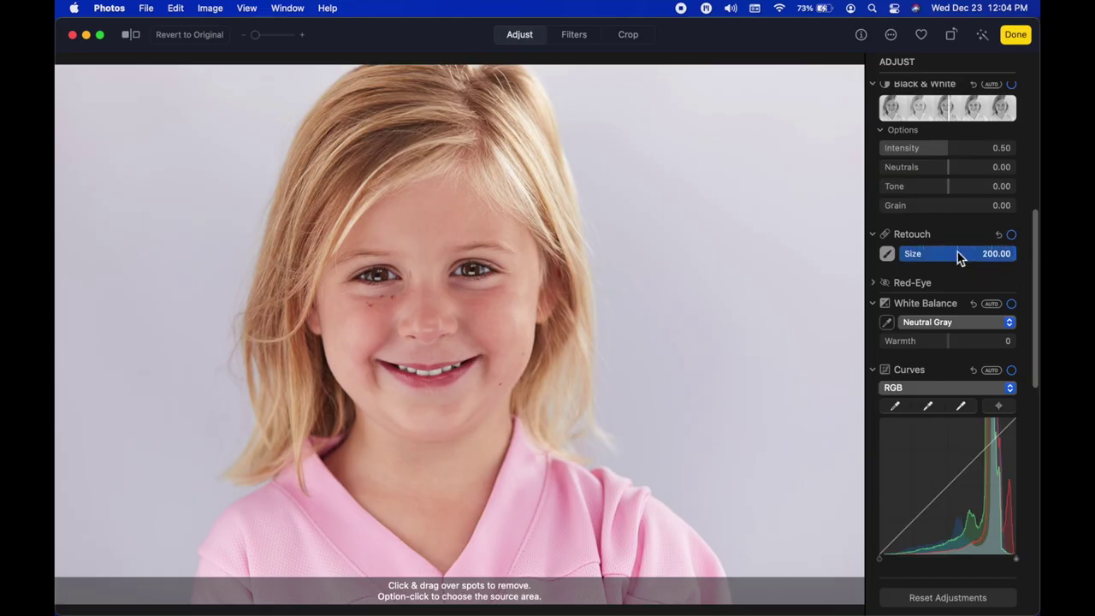
{"action": "mouse_move", "coordinate": [394, 314]}
{"action": "left_mouse_down"}
{"action": "mouse_move", "coordinate": [376, 291]}
{"action": "mouse_move", "coordinate": [368, 306]}
{"action": "mouse_move", "coordinate": [376, 300]}
{"action": "left_mouse_up"}
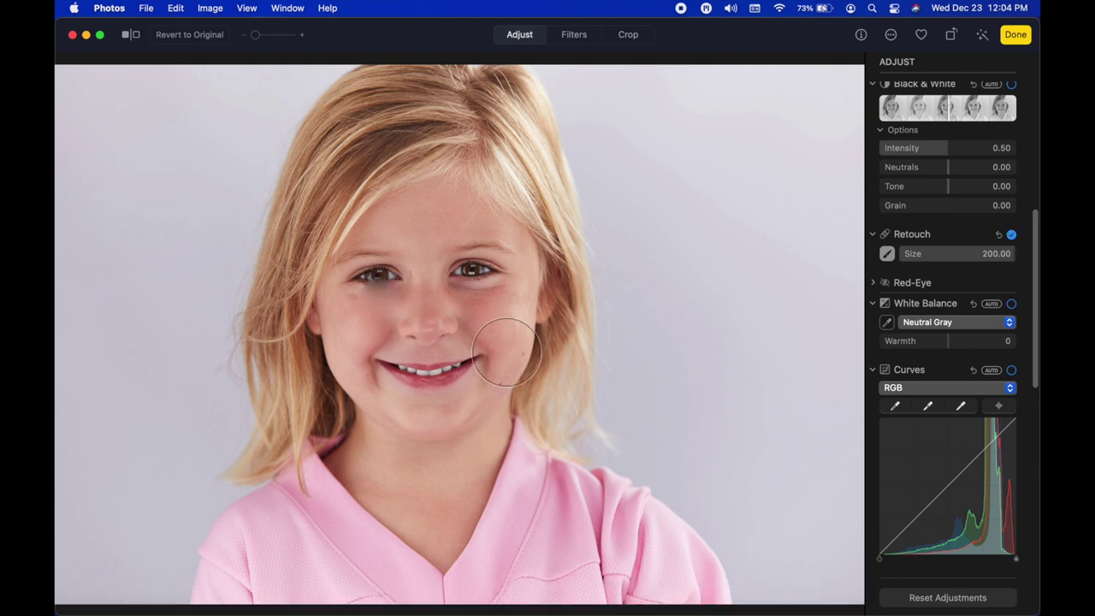
Undo the oversized retouch stroke under the girl's eye
{"action": "scroll", "coordinate": [393, 300], "scroll_direction": "up", "scroll_amount": 5}
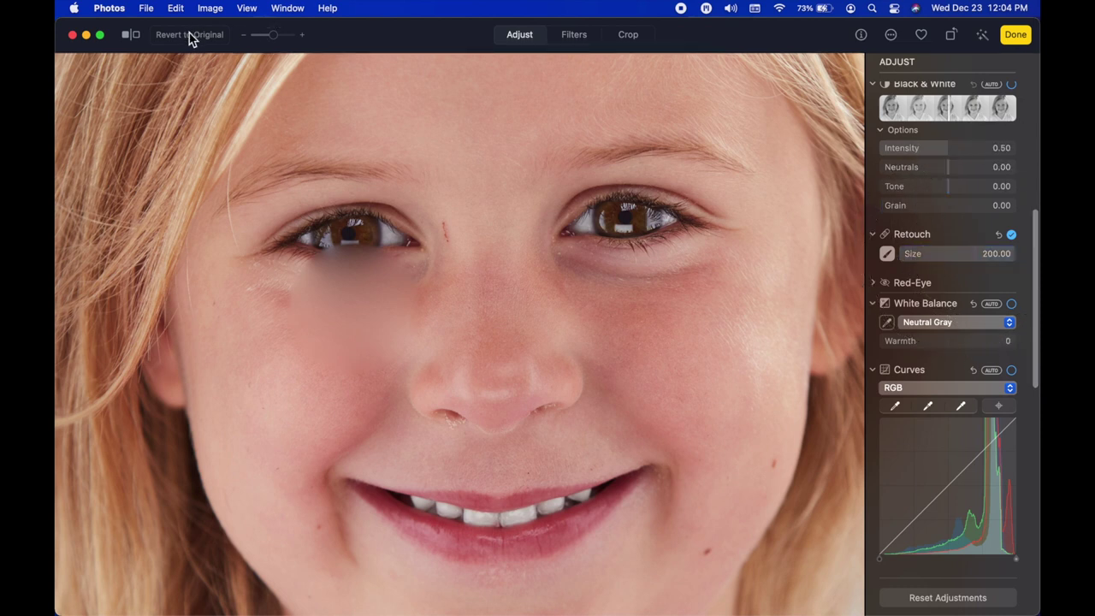
{"action": "left_click", "coordinate": [175, 7]}
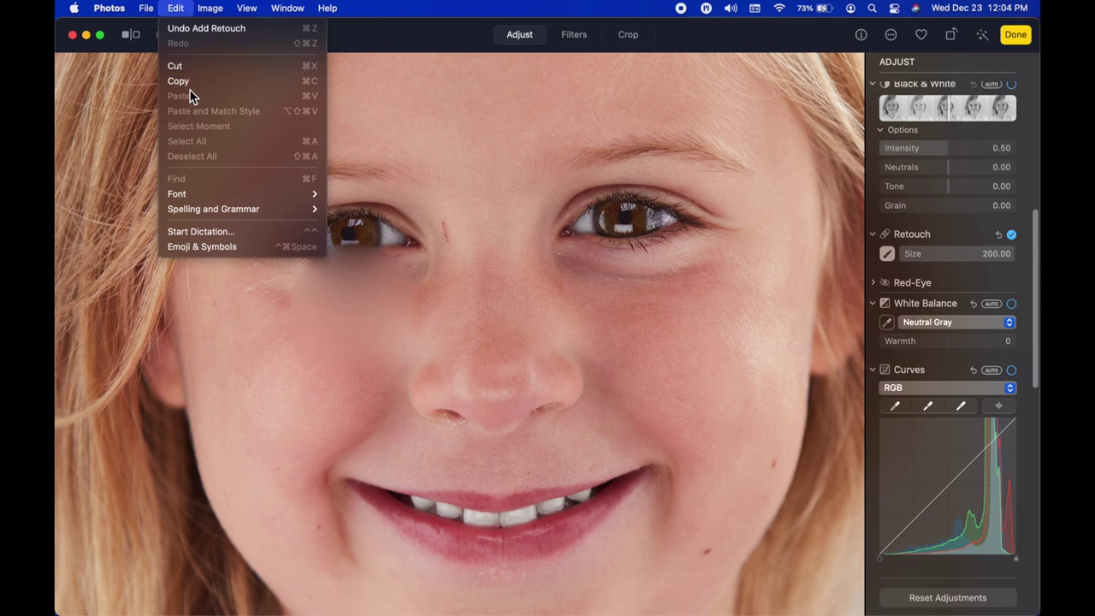
{"action": "left_click", "coordinate": [187, 34]}
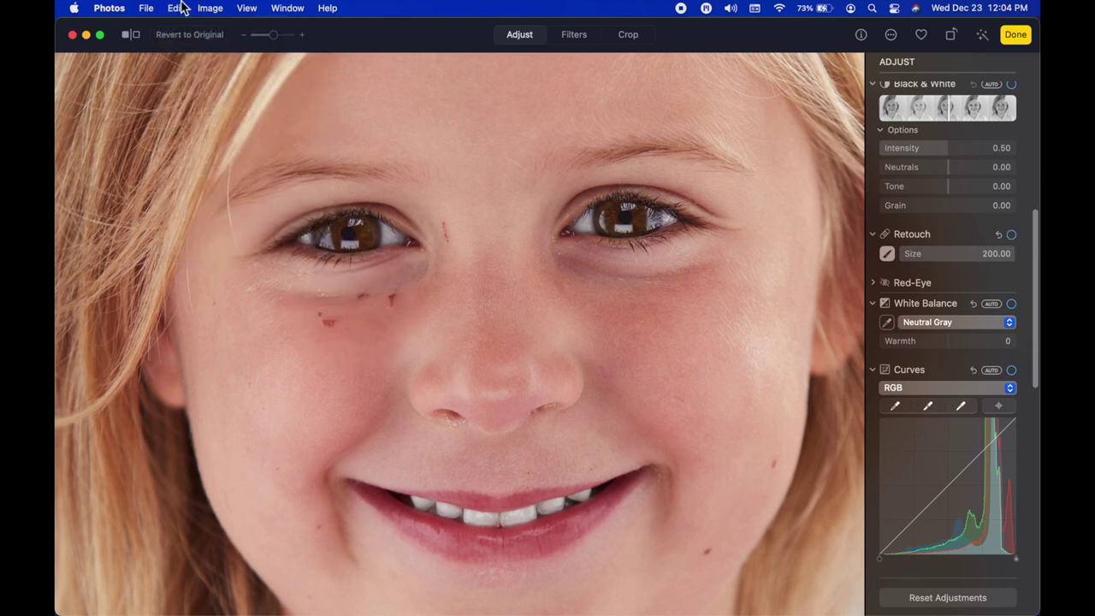
{"action": "left_click", "coordinate": [178, 7]}
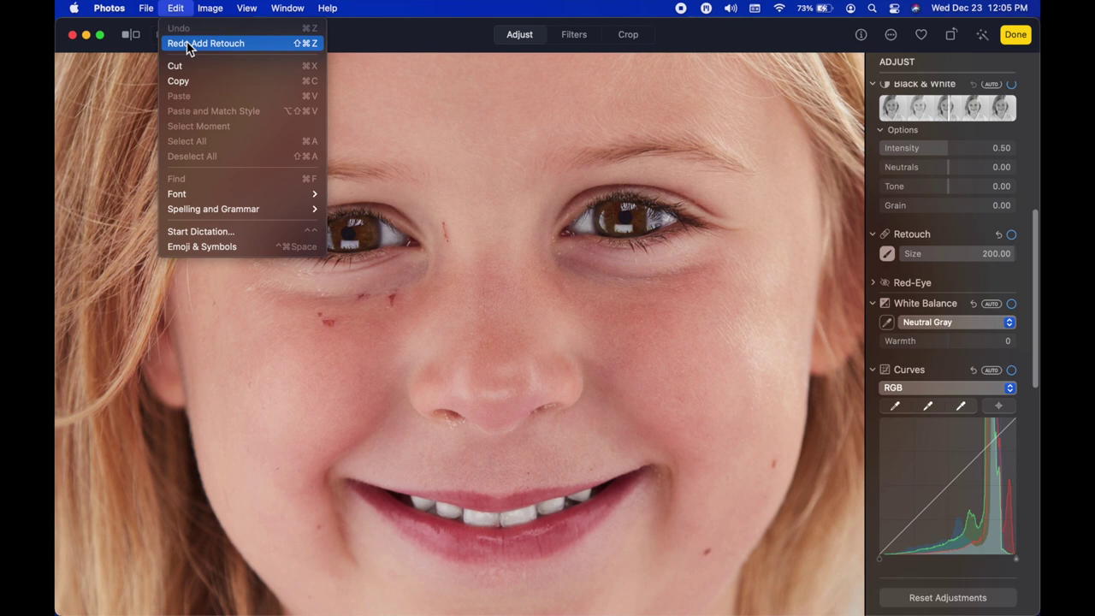
{"action": "left_click", "coordinate": [941, 252]}
Reduce the Retouch brush size to 15
{"action": "key", "text": "bracketleft"}
{"action": "key", "text": "bracketleft"}
{"action": "key", "text": "bracketleft"}
{"action": "key", "text": "bracketleft"}
{"action": "key", "text": "bracketleft"}
{"action": "key", "text": "bracketleft"}
{"action": "key", "text": "bracketleft"}
{"action": "key", "text": "bracketleft"}
{"action": "key", "text": "bracketleft"}
{"action": "key", "text": "bracketleft"}
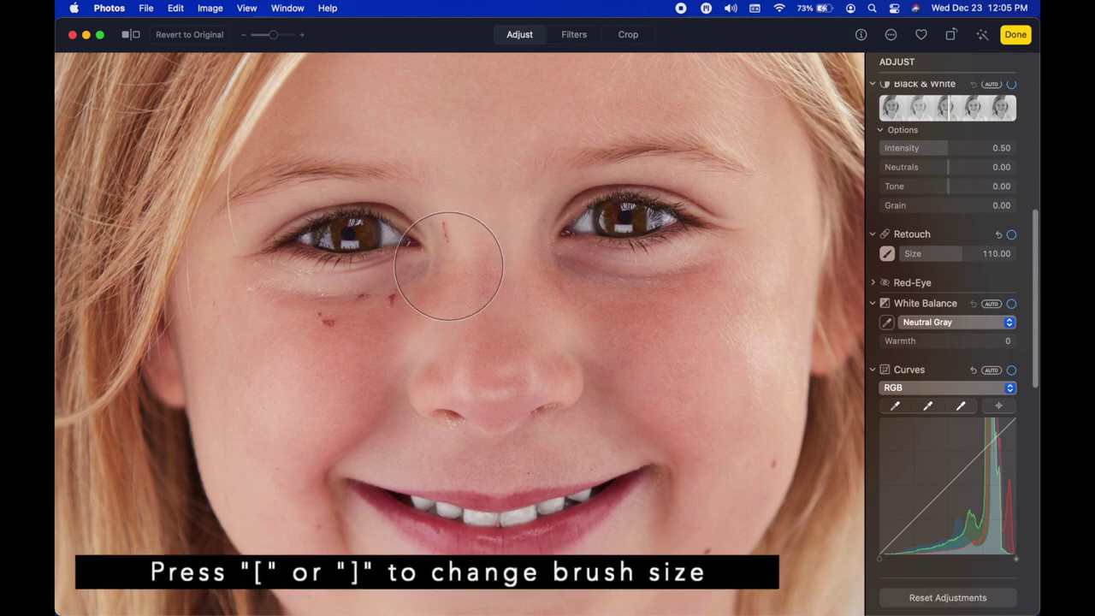
{"action": "key", "text": "bracketleft"}
{"action": "key", "text": "bracketleft"}
{"action": "key", "text": "bracketleft"}
{"action": "key", "text": "bracketleft"}
{"action": "key", "text": "bracketleft"}
{"action": "key", "text": "bracketleft"}
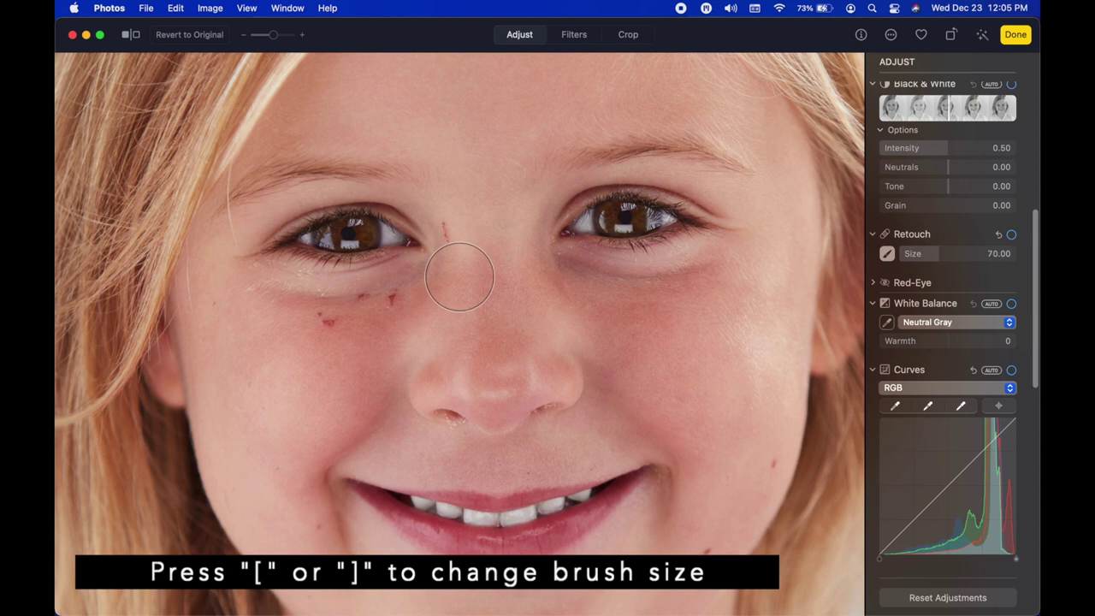
{"action": "key", "text": "bracketleft"}
{"action": "key", "text": "bracketleft"}
{"action": "key", "text": "bracketleft"}
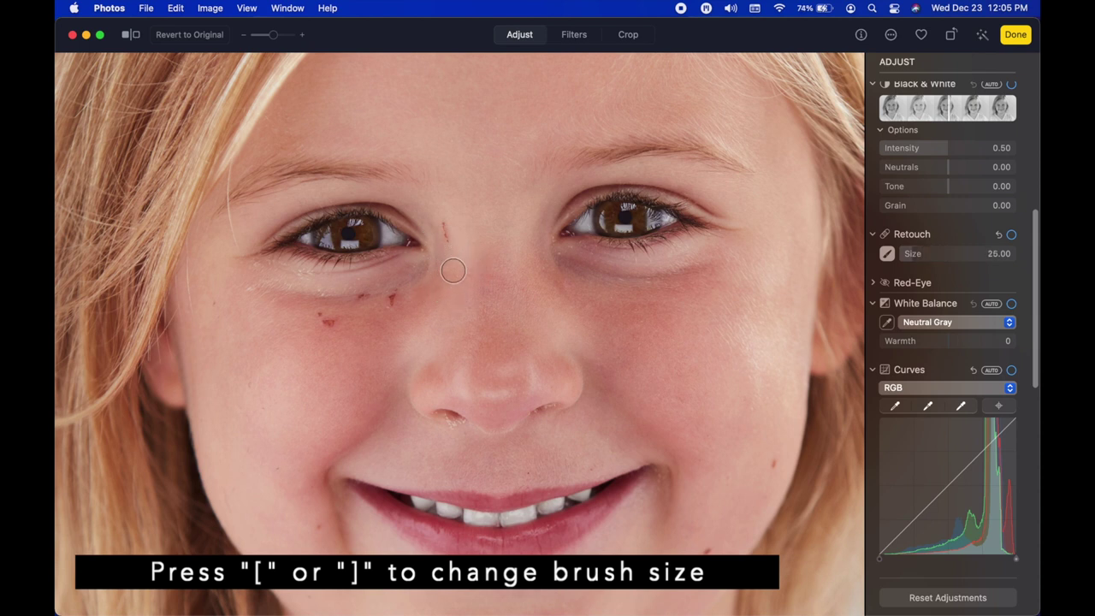
{"action": "key", "text": "bracketright"}
{"action": "key", "text": "bracketright"}
{"action": "key", "text": "bracketright"}
{"action": "key", "text": "bracketright"}
{"action": "key", "text": "bracketright"}
{"action": "key", "text": "bracketright"}
{"action": "key", "text": "bracketleft"}
{"action": "key", "text": "bracketleft"}
{"action": "key", "text": "bracketleft"}
{"action": "key", "text": "bracketleft"}
{"action": "key", "text": "bracketleft"}
{"action": "key", "text": "bracketleft"}
{"action": "key", "text": "bracketleft"}
{"action": "key", "text": "bracketleft"}
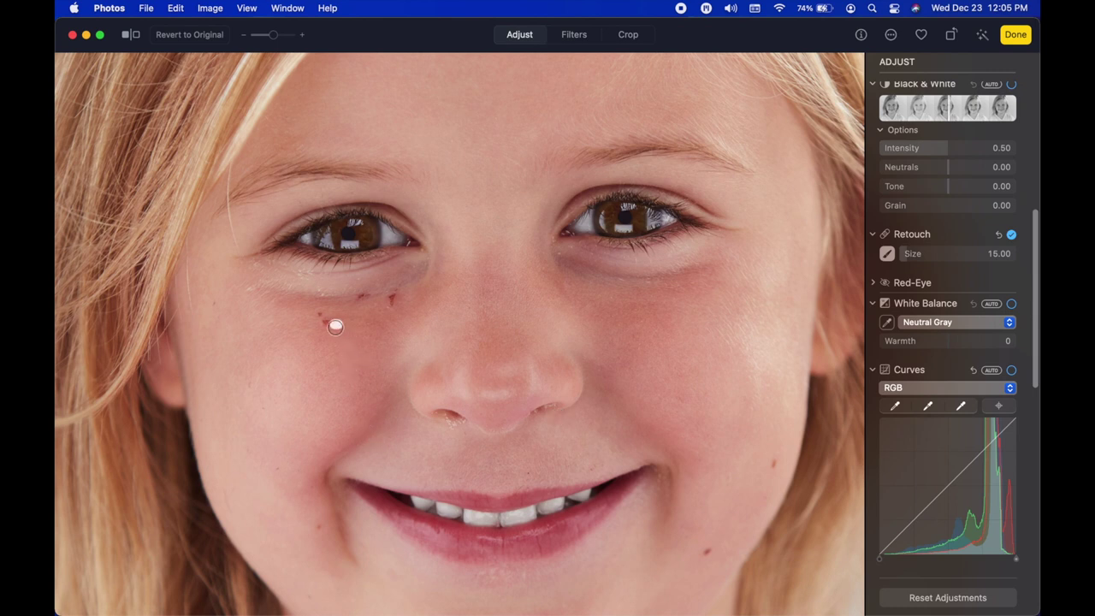
Retouch the scratches on the cheek under the eye, enlarging the brush to 25 for those nearest the nose
{"action": "left_click_drag", "start_coordinate": [340, 323], "coordinate": [342, 324]}
{"action": "key", "text": "bracketright"}
{"action": "key", "text": "bracketright"}
{"action": "left_click_drag", "start_coordinate": [363, 301], "coordinate": [399, 308]}
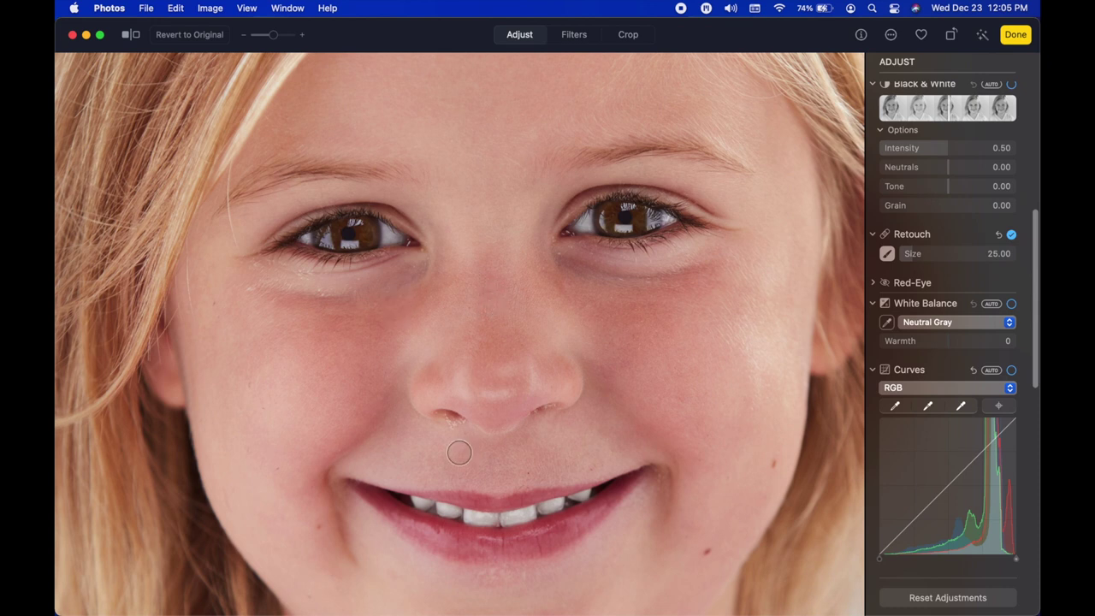
Retouch the flaky skin below the nostril with a brush size of 5, and finish the remaining bits at size 15
{"action": "scroll", "coordinate": [458, 453], "scroll_direction": "up", "scroll_amount": 5}
{"action": "key", "text": "bracketleft"}
{"action": "key", "text": "bracketleft"}
{"action": "key", "text": "bracketleft"}
{"action": "key", "text": "bracketleft"}
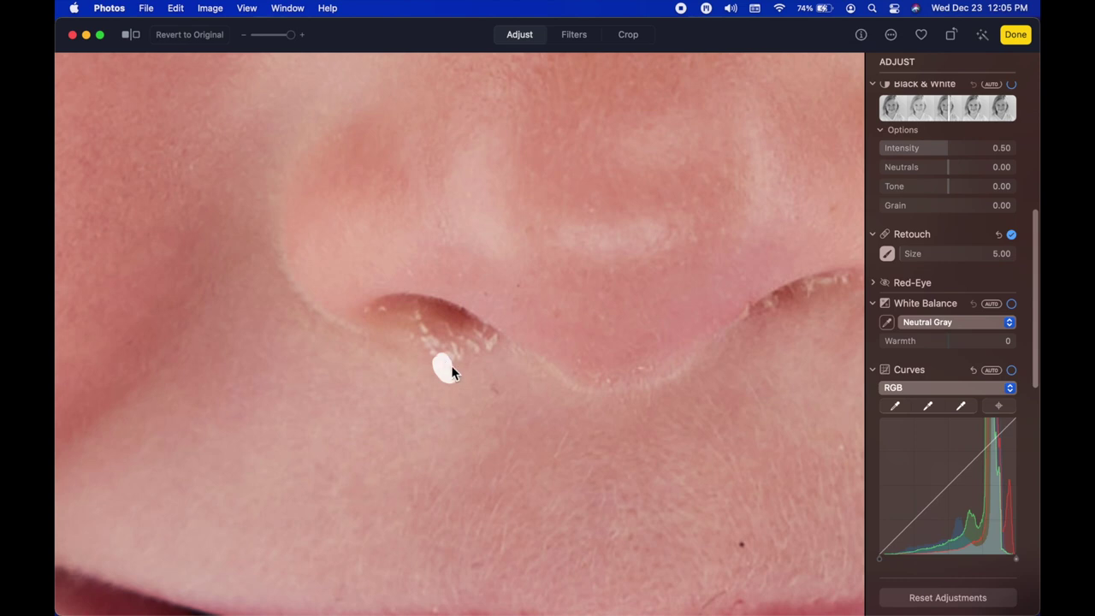
{"action": "mouse_move", "coordinate": [458, 364]}
{"action": "left_mouse_down"}
{"action": "mouse_move", "coordinate": [421, 346]}
{"action": "mouse_move", "coordinate": [460, 362]}
{"action": "mouse_move", "coordinate": [432, 347]}
{"action": "left_mouse_up"}
{"action": "key", "text": "bracketright"}
{"action": "key", "text": "bracketright"}
{"action": "left_click", "coordinate": [451, 370]}
{"action": "left_click", "coordinate": [471, 348]}
Check the retouched cheeks and finish editing to save the portrait
{"action": "scroll", "coordinate": [497, 361], "scroll_direction": "down", "scroll_amount": 3}
{"action": "scroll", "coordinate": [750, 360], "scroll_direction": "down", "scroll_amount": 3}
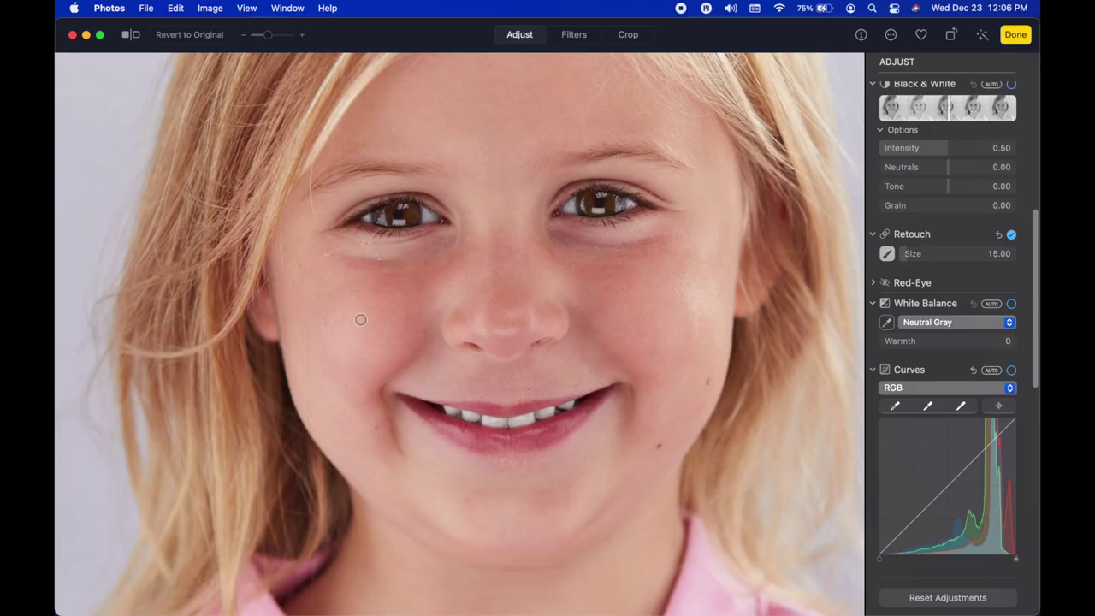
{"action": "scroll", "coordinate": [360, 320], "scroll_direction": "up", "scroll_amount": 5}
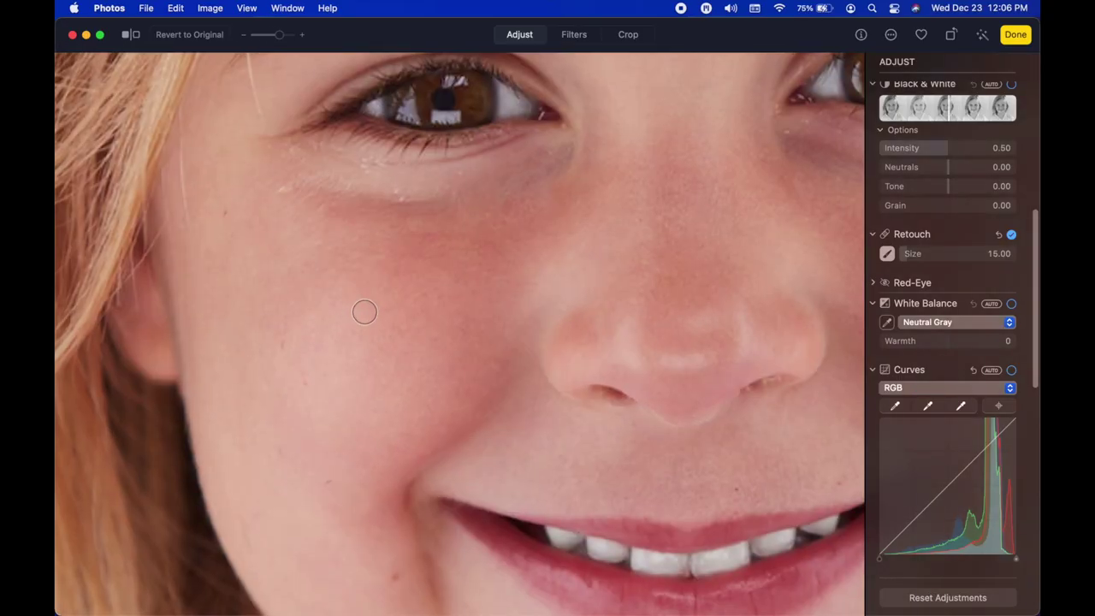
{"action": "left_click_drag", "start_coordinate": [701, 281], "coordinate": [497, 466]}
{"action": "scroll", "coordinate": [535, 286], "scroll_direction": "down", "scroll_amount": 5}
{"action": "scroll", "coordinate": [532, 285], "scroll_direction": "down", "scroll_amount": 3}
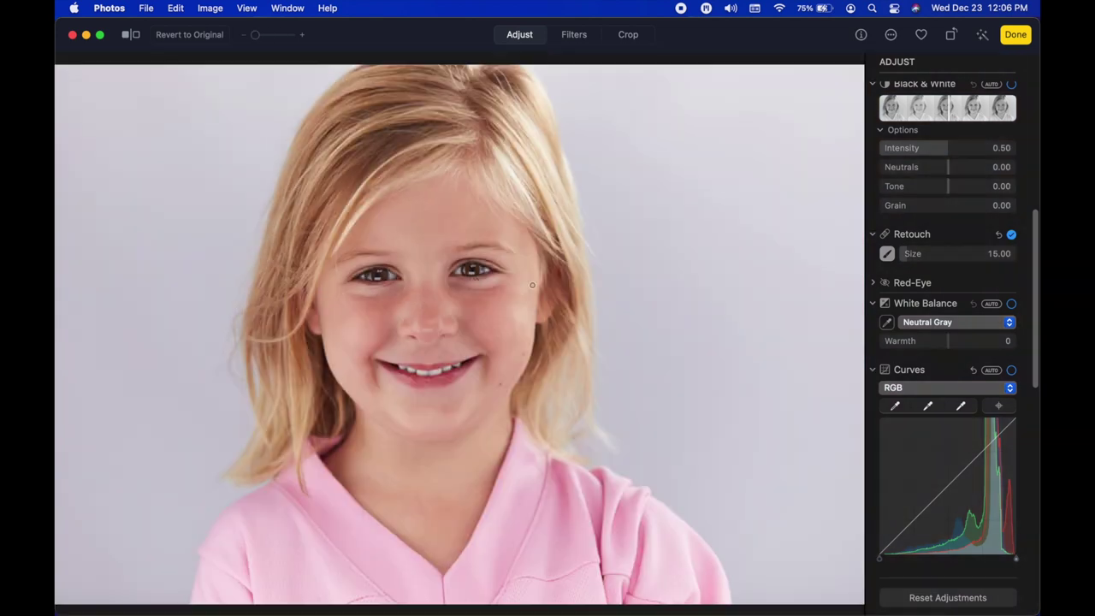
{"action": "left_click", "coordinate": [1016, 36]}
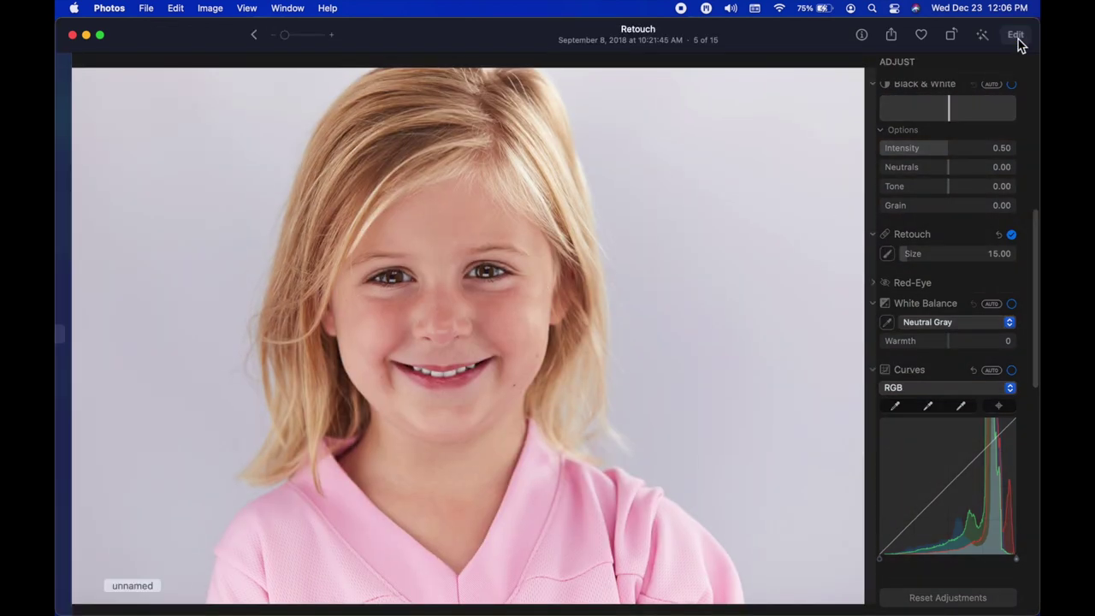
Open the previous close-up portrait for editing and activate the Retouch brush with a size of 22.84
{"action": "left_click", "coordinate": [277, 314]}
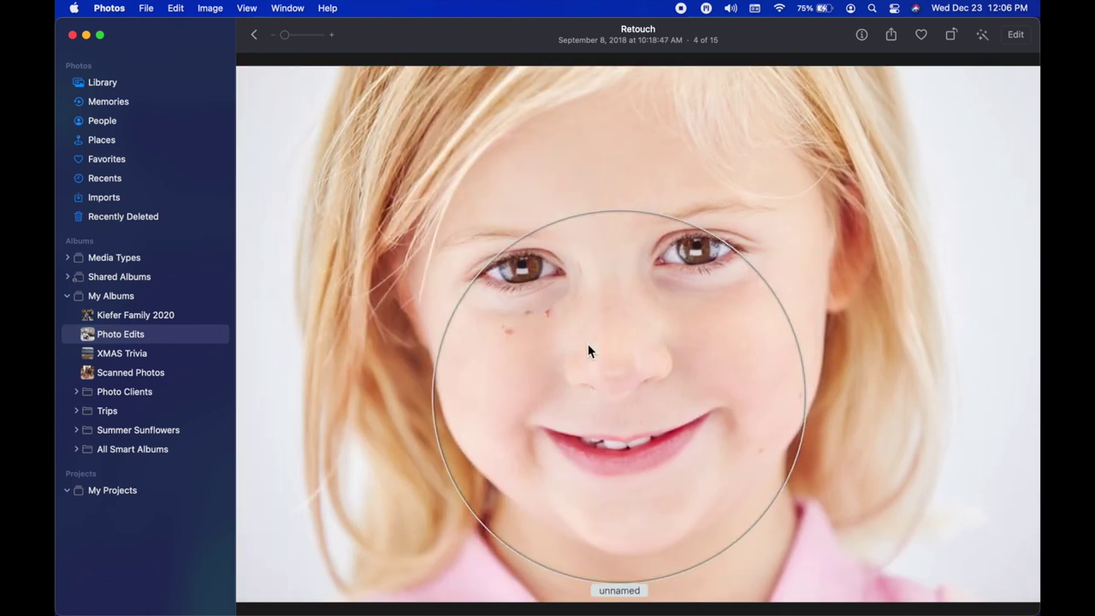
{"action": "left_click", "coordinate": [1016, 36]}
{"action": "scroll", "coordinate": [936, 416], "scroll_direction": "down", "scroll_amount": 5}
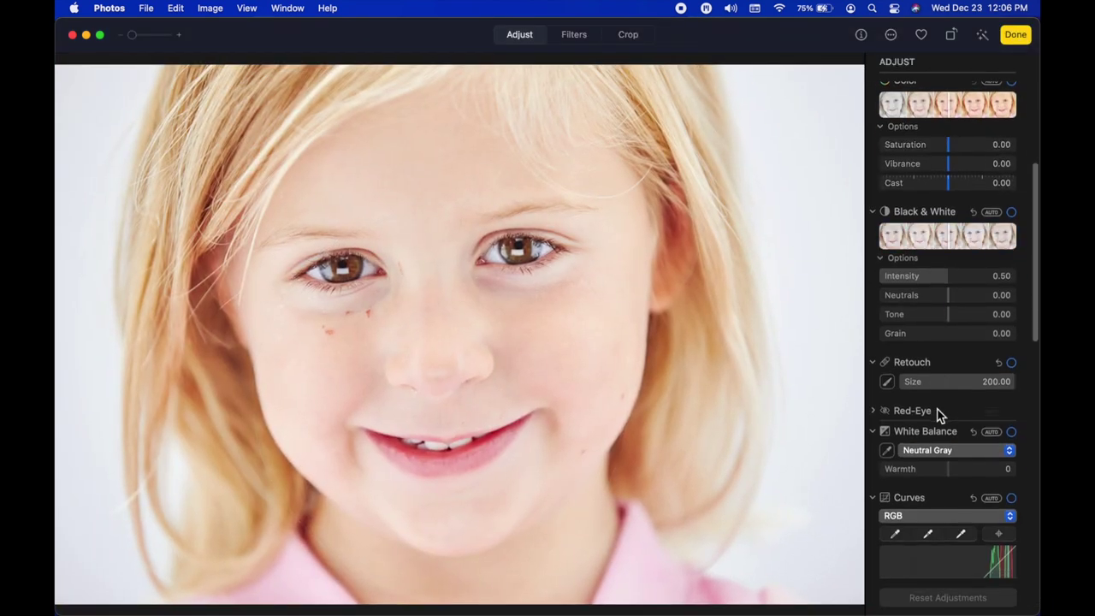
{"action": "left_click", "coordinate": [888, 382]}
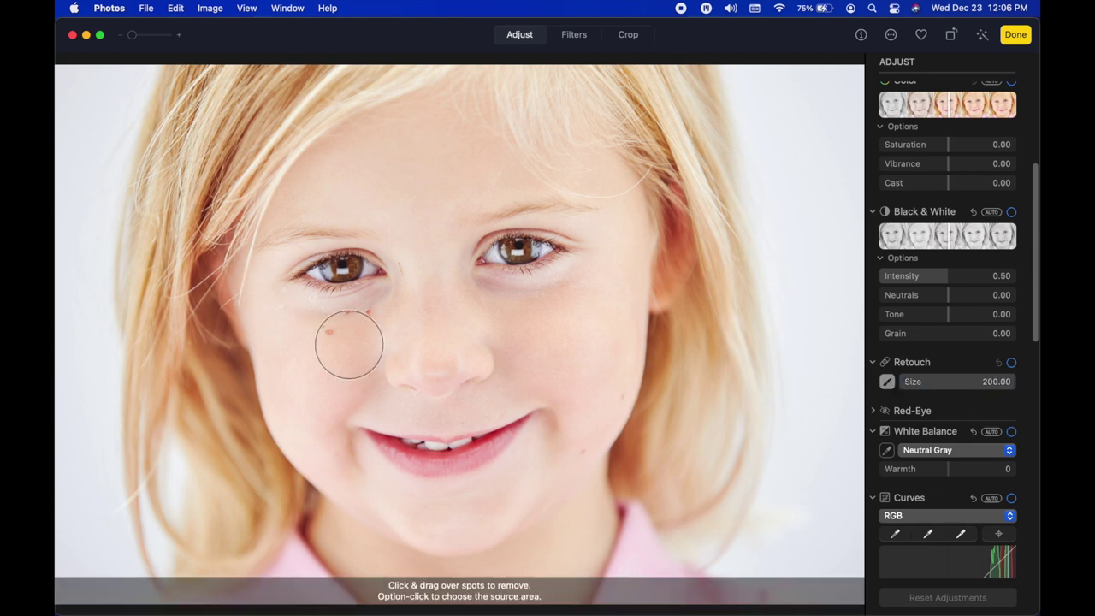
{"action": "scroll", "coordinate": [349, 342], "scroll_direction": "up", "scroll_amount": 5}
{"action": "scroll", "coordinate": [333, 332], "scroll_direction": "up", "scroll_amount": 3}
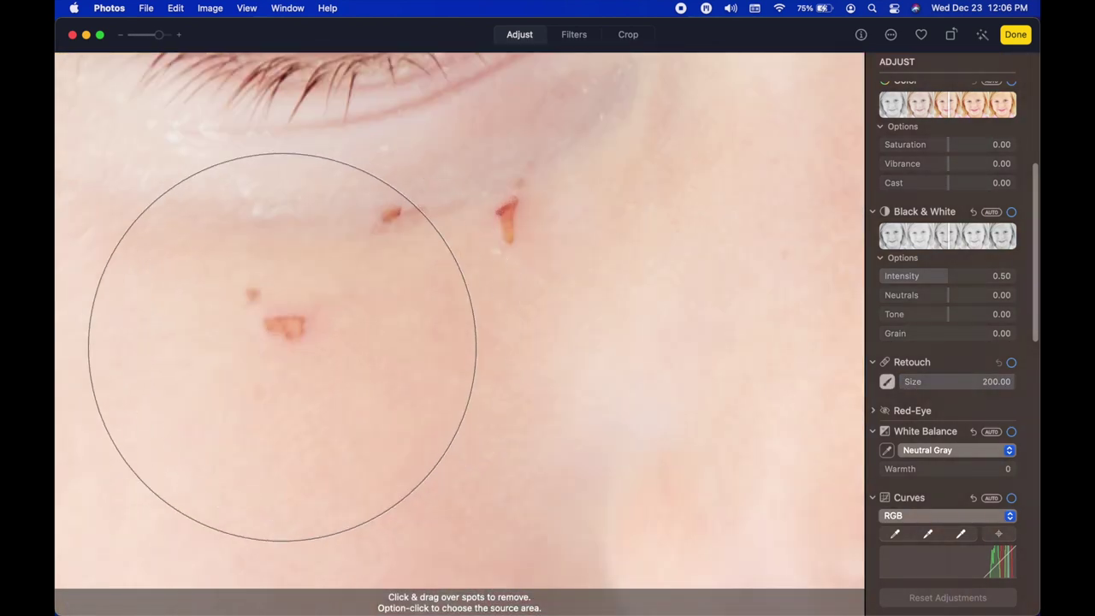
{"action": "left_click_drag", "start_coordinate": [945, 382], "coordinate": [922, 385]}
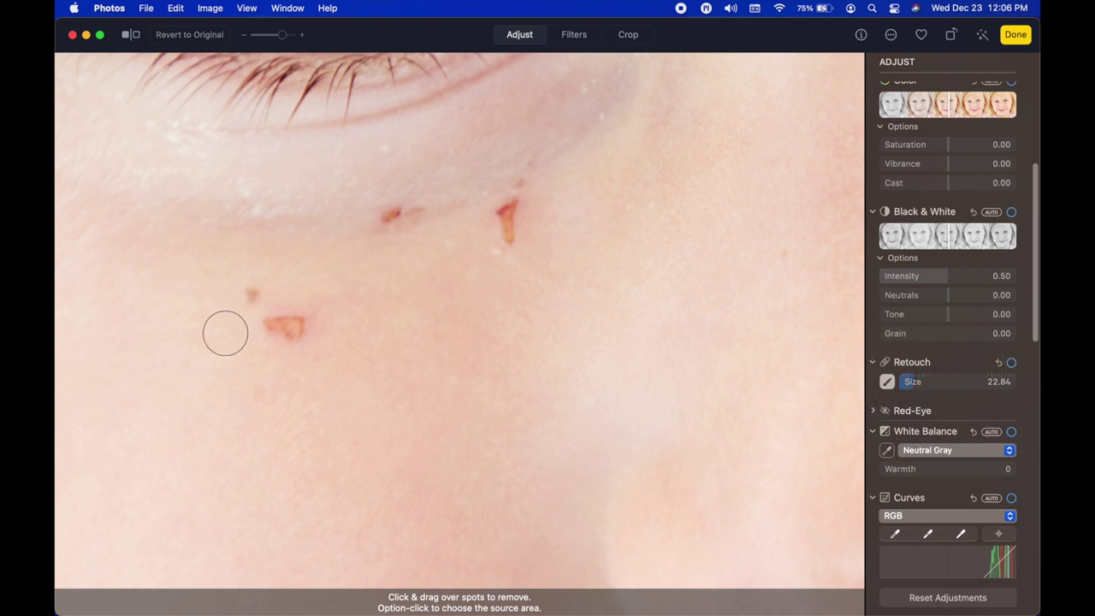
Retouch the four scratches on the cheek under the girl's eye in the close-up portrait
{"action": "left_click", "coordinate": [254, 296]}
{"action": "left_click_drag", "start_coordinate": [381, 220], "coordinate": [438, 213]}
{"action": "left_click_drag", "start_coordinate": [522, 179], "coordinate": [516, 252]}
{"action": "mouse_move", "coordinate": [284, 323]}
{"action": "left_mouse_down"}
{"action": "mouse_move", "coordinate": [305, 320]}
{"action": "mouse_move", "coordinate": [298, 343]}
{"action": "left_mouse_up"}
{"action": "left_click_drag", "start_coordinate": [514, 251], "coordinate": [499, 249]}
Retouch the thin scratch between the inner corner of the eye and the nose bridge
{"action": "scroll", "coordinate": [567, 255], "scroll_direction": "down", "scroll_amount": 2}
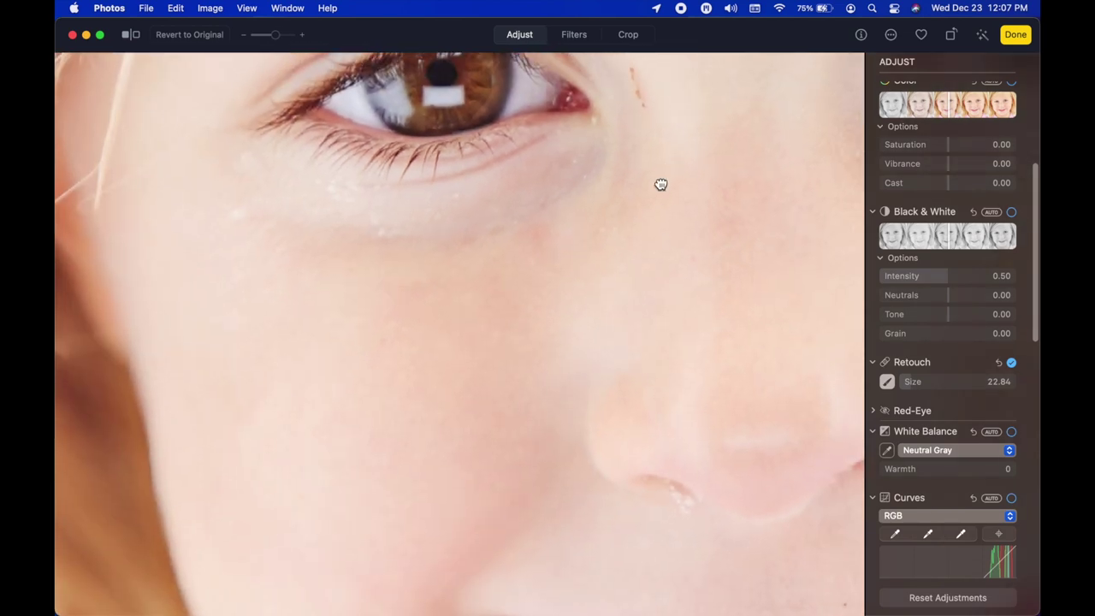
{"action": "left_click_drag", "start_coordinate": [672, 164], "coordinate": [606, 344]}
{"action": "left_click_drag", "start_coordinate": [590, 294], "coordinate": [566, 239]}
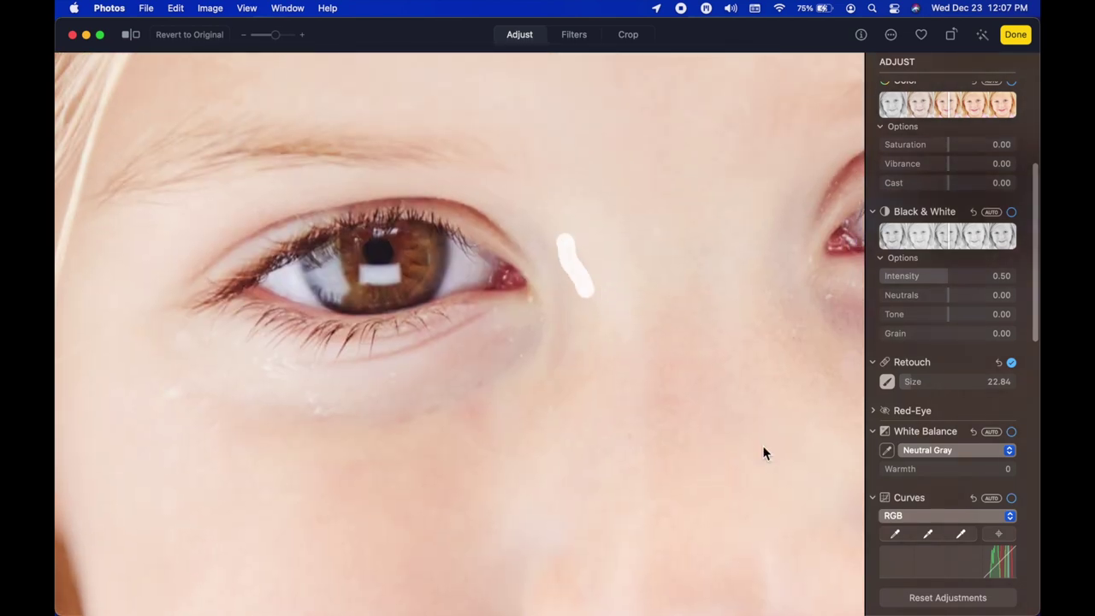
Examine the forehead, cheeks, nose and mouth of the close-up portrait for remaining blemishes
{"action": "left_click_drag", "start_coordinate": [588, 399], "coordinate": [693, 279]}
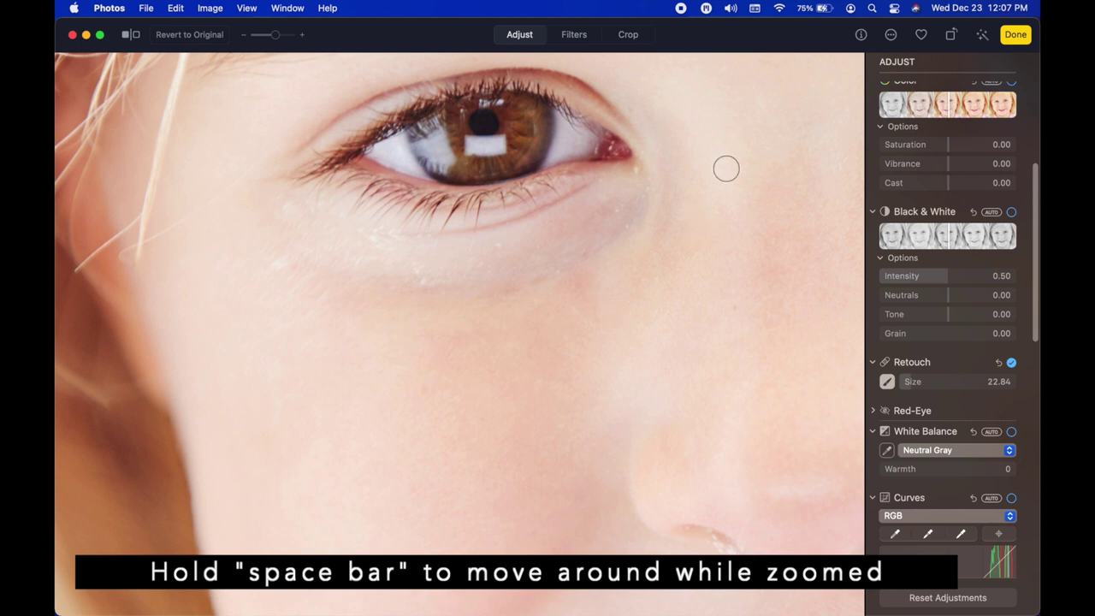
{"action": "left_click_drag", "start_coordinate": [739, 145], "coordinate": [415, 481]}
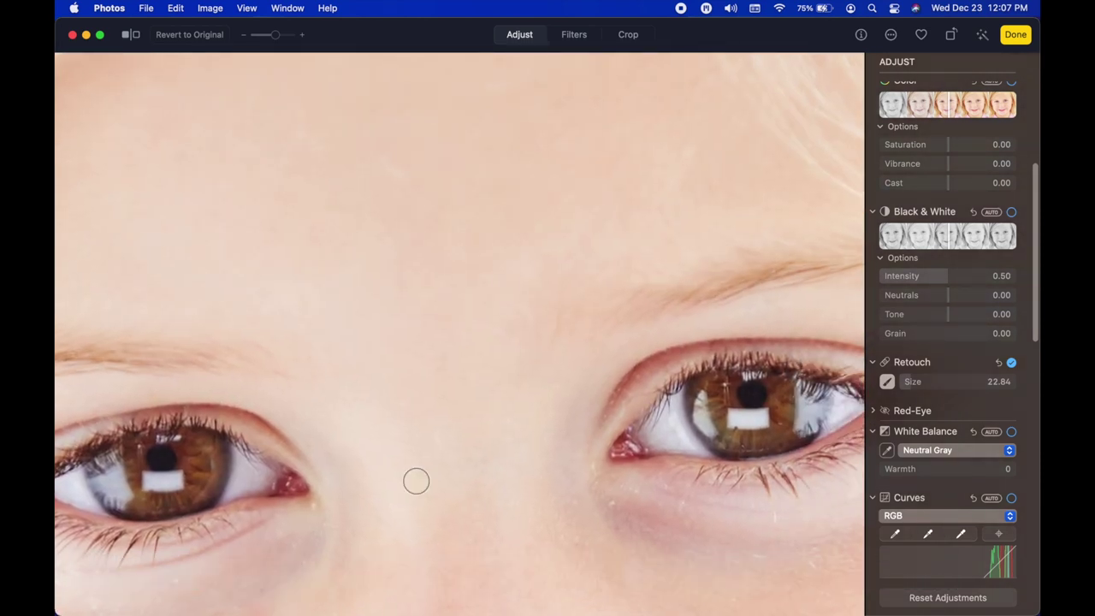
{"action": "scroll", "coordinate": [416, 481], "scroll_direction": "down", "scroll_amount": 10}
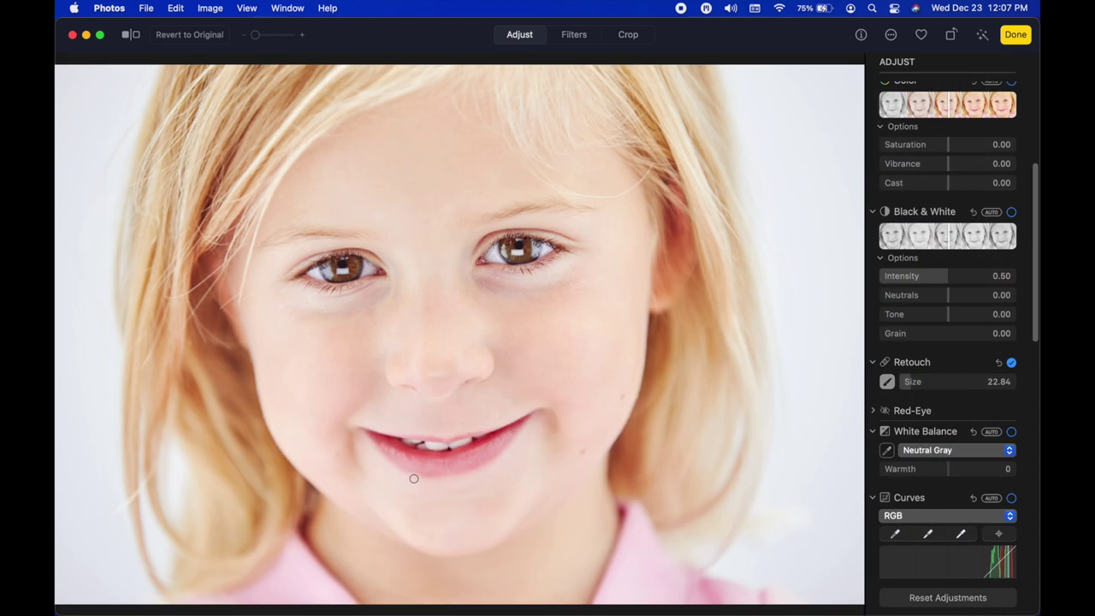
{"action": "scroll", "coordinate": [517, 394], "scroll_direction": "up", "scroll_amount": 8}
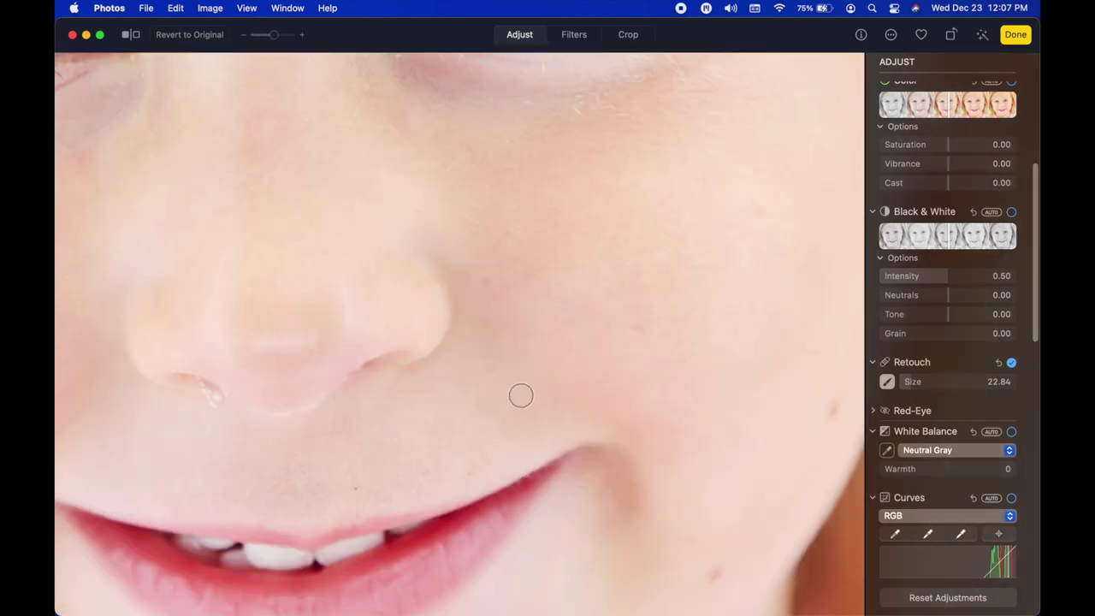
{"action": "scroll", "coordinate": [521, 395], "scroll_direction": "down", "scroll_amount": 2}
{"action": "scroll", "coordinate": [521, 396], "scroll_direction": "left", "scroll_amount": 2}
{"action": "scroll", "coordinate": [521, 396], "scroll_direction": "up", "scroll_amount": 4}
{"action": "scroll", "coordinate": [521, 395], "scroll_direction": "down", "scroll_amount": 6}
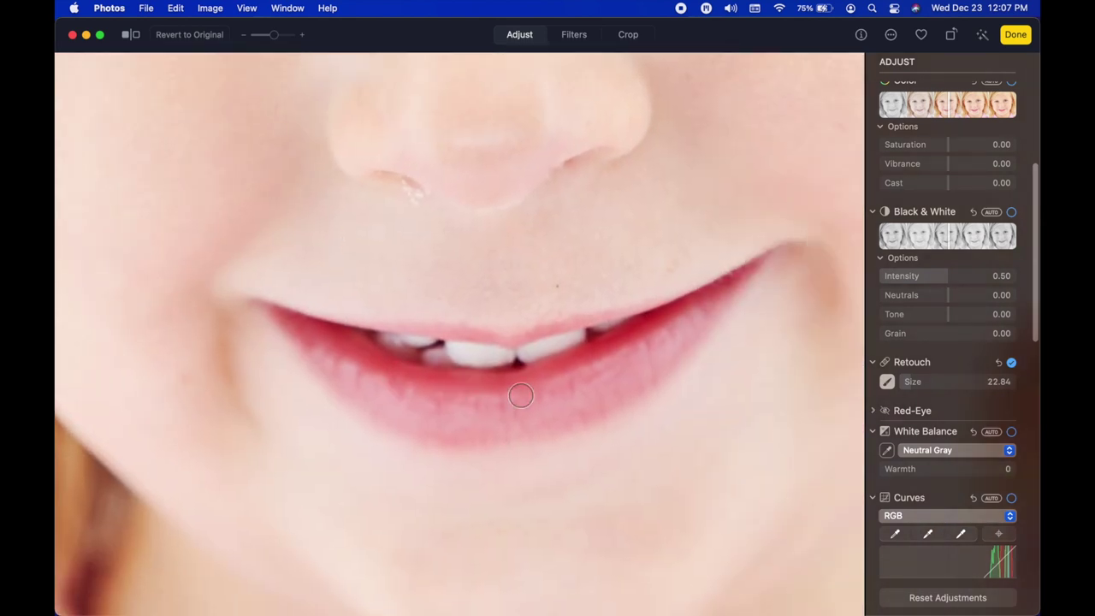
{"action": "scroll", "coordinate": [521, 395], "scroll_direction": "up", "scroll_amount": 3}
{"action": "scroll", "coordinate": [521, 395], "scroll_direction": "down", "scroll_amount": 3}
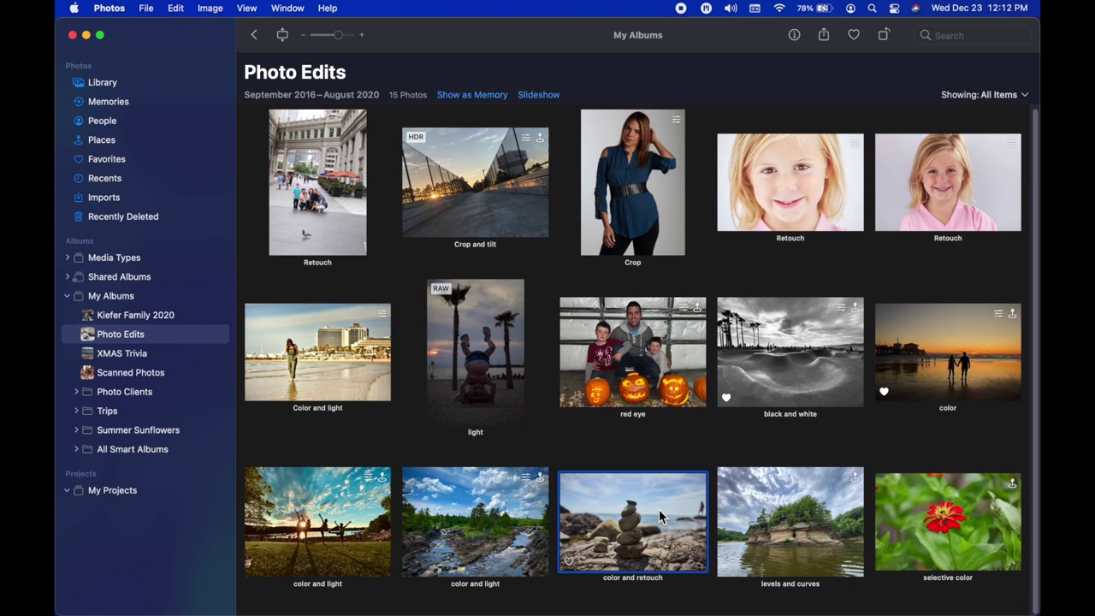
Open the stacked-stones beach photo for editing and switch its white balance method to Temperature / Tint
{"action": "double_click", "coordinate": [658, 509]}
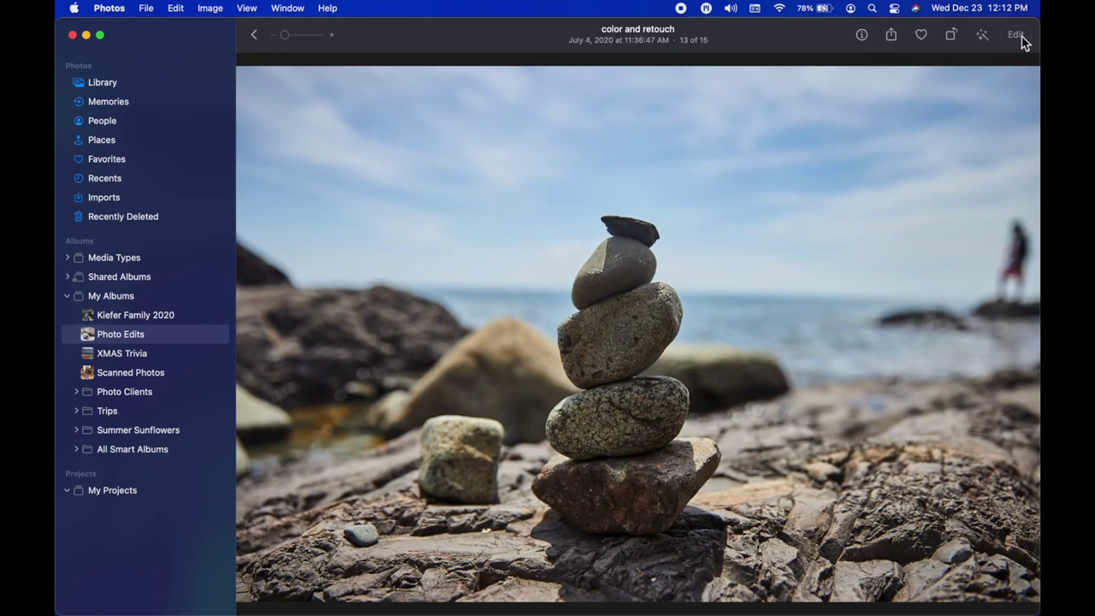
{"action": "left_click", "coordinate": [1021, 37]}
{"action": "scroll", "coordinate": [995, 465], "scroll_direction": "down", "scroll_amount": 5}
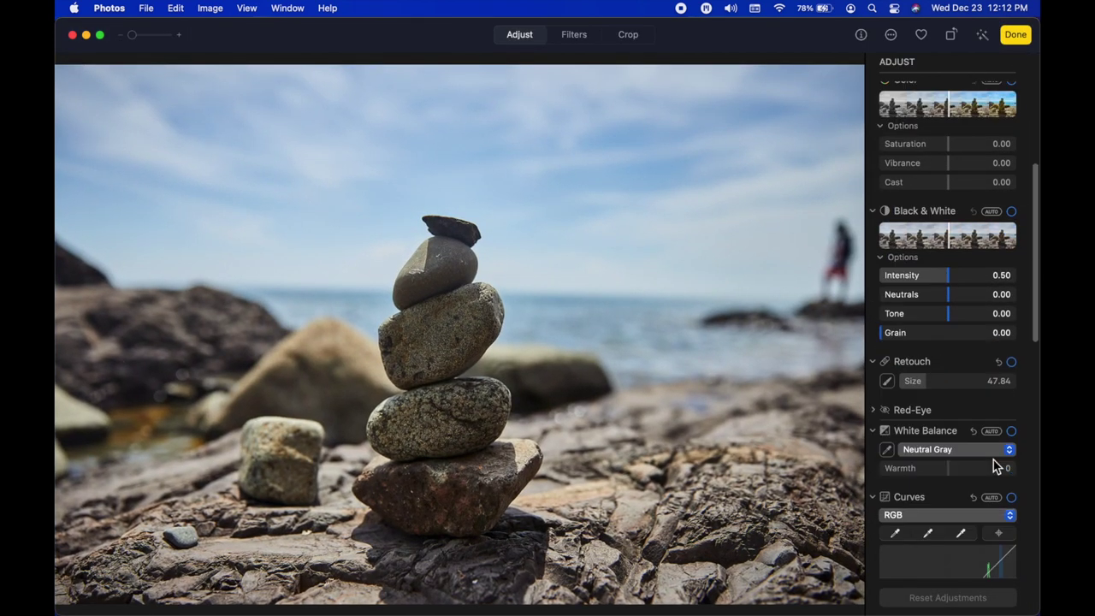
{"action": "scroll", "coordinate": [995, 464], "scroll_direction": "down", "scroll_amount": 3}
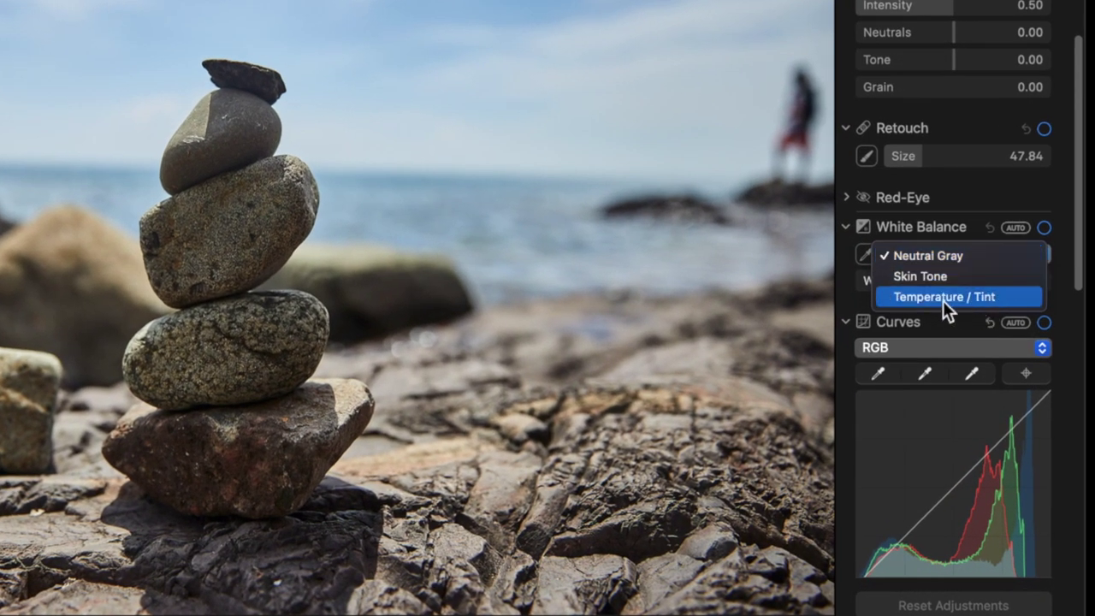
{"action": "left_click", "coordinate": [943, 297]}
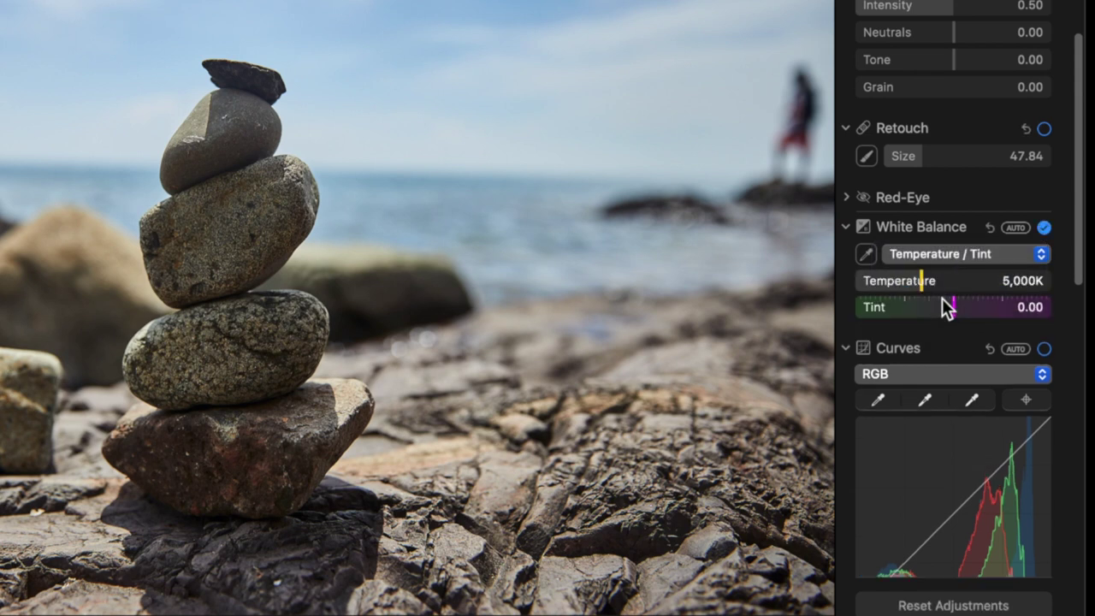
Try white balance temperatures of 10,000K and 2,500K on the stacked-stones photo, ending at 5,268K
{"action": "left_click_drag", "start_coordinate": [922, 279], "coordinate": [1014, 282]}
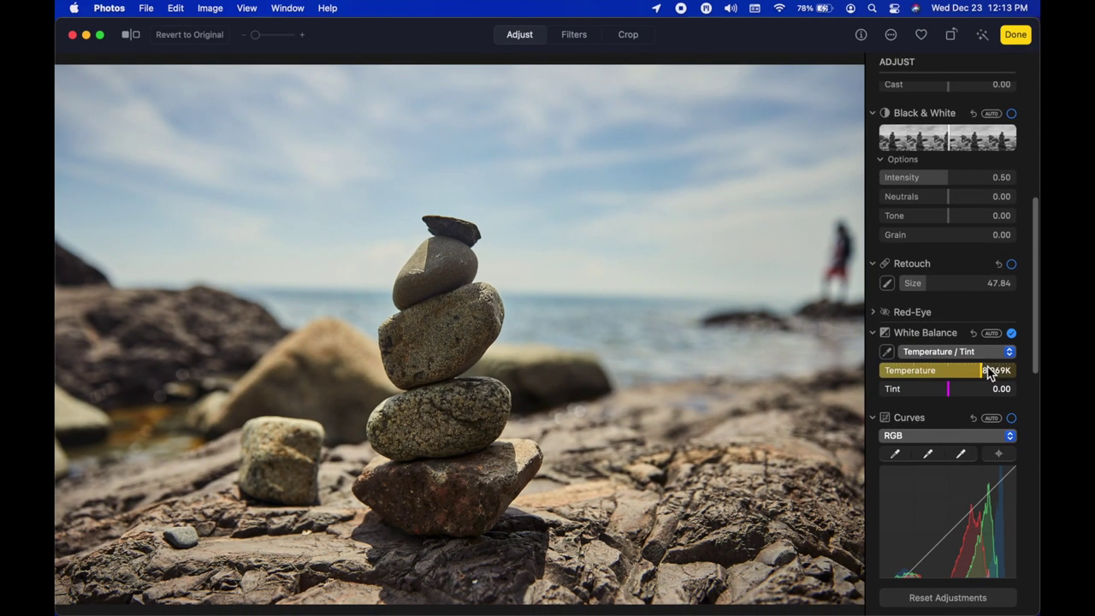
{"action": "left_click_drag", "start_coordinate": [990, 372], "coordinate": [1018, 377]}
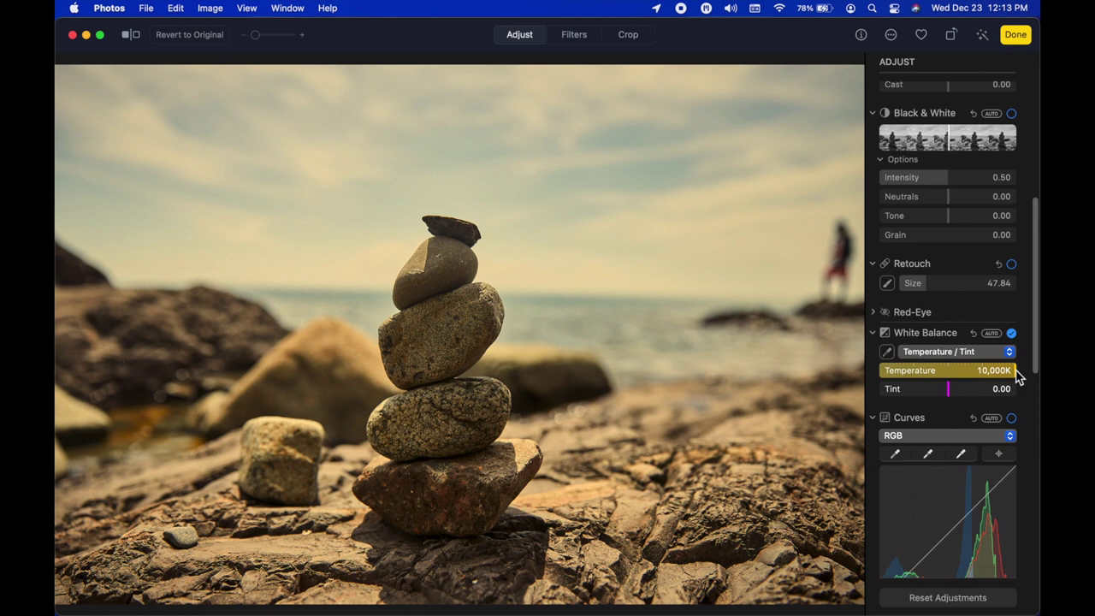
{"action": "left_click_drag", "start_coordinate": [1018, 377], "coordinate": [878, 377]}
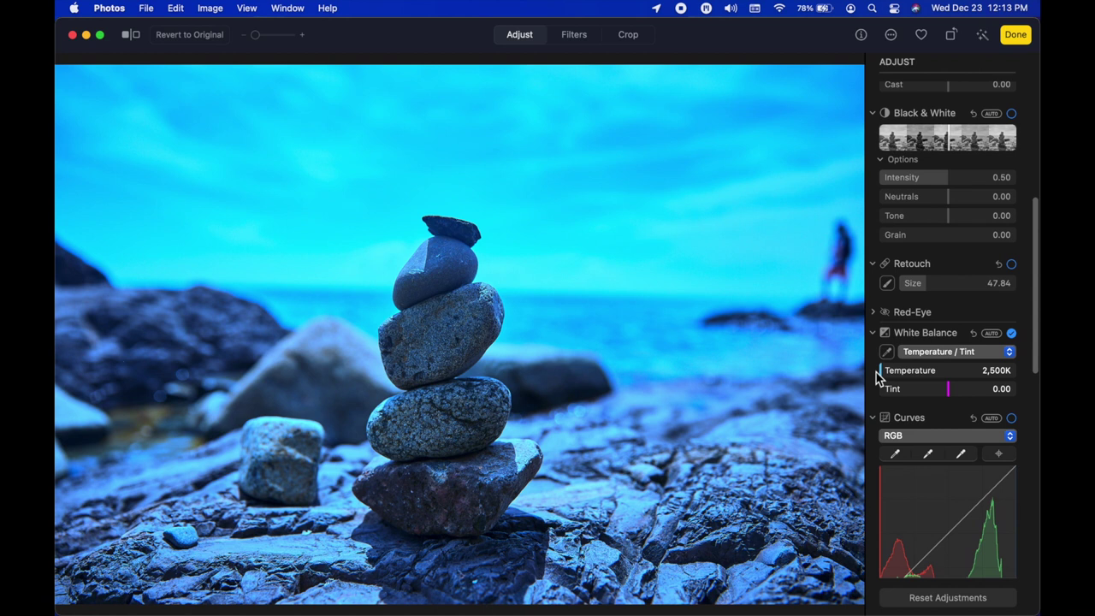
{"action": "left_click_drag", "start_coordinate": [877, 377], "coordinate": [933, 378]}
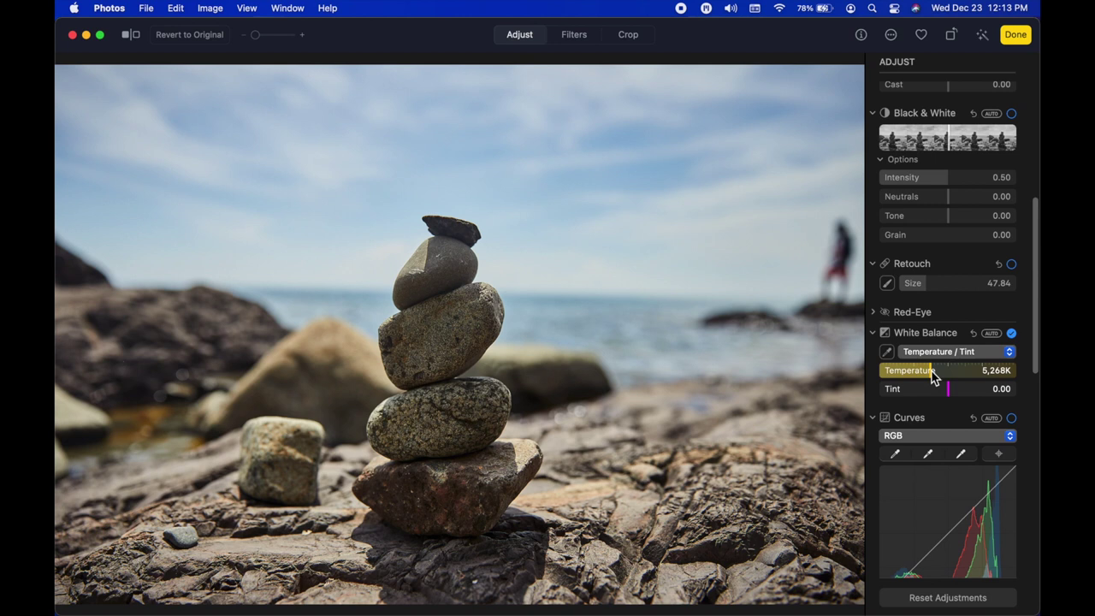
Sample the white balance with the eyedropper from the gray stone near the top of the stack, then from the clouds
{"action": "left_click", "coordinate": [887, 352]}
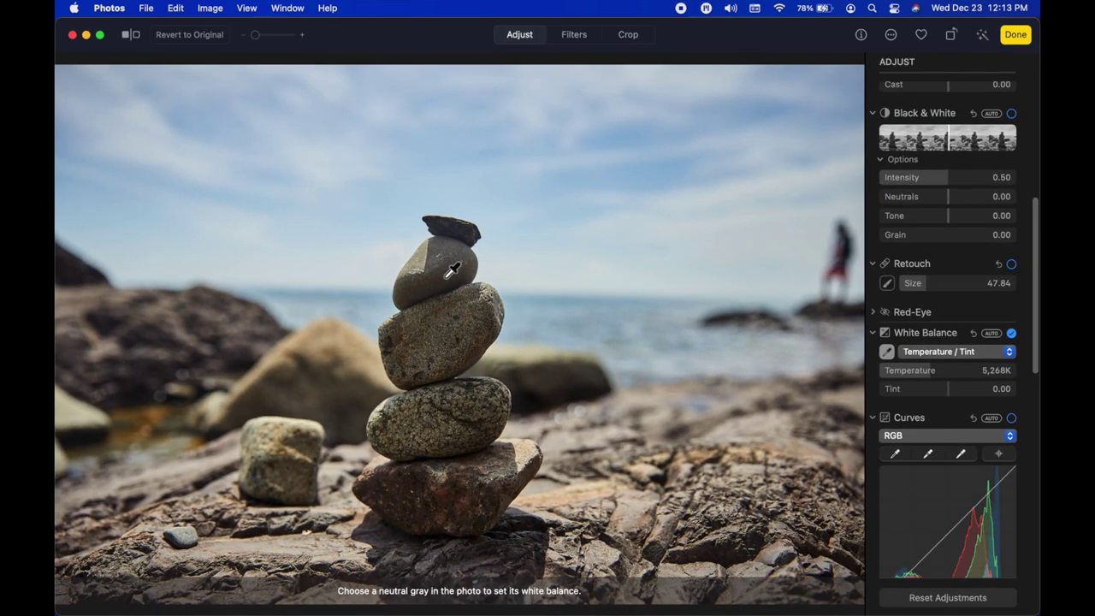
{"action": "left_click", "coordinate": [446, 272]}
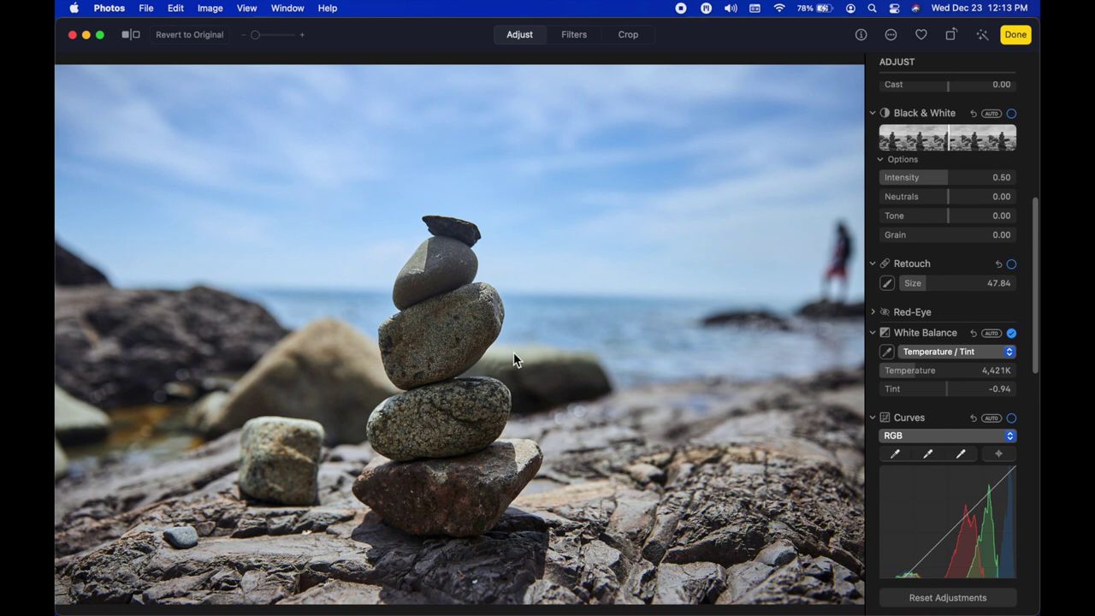
{"action": "left_click", "coordinate": [886, 352]}
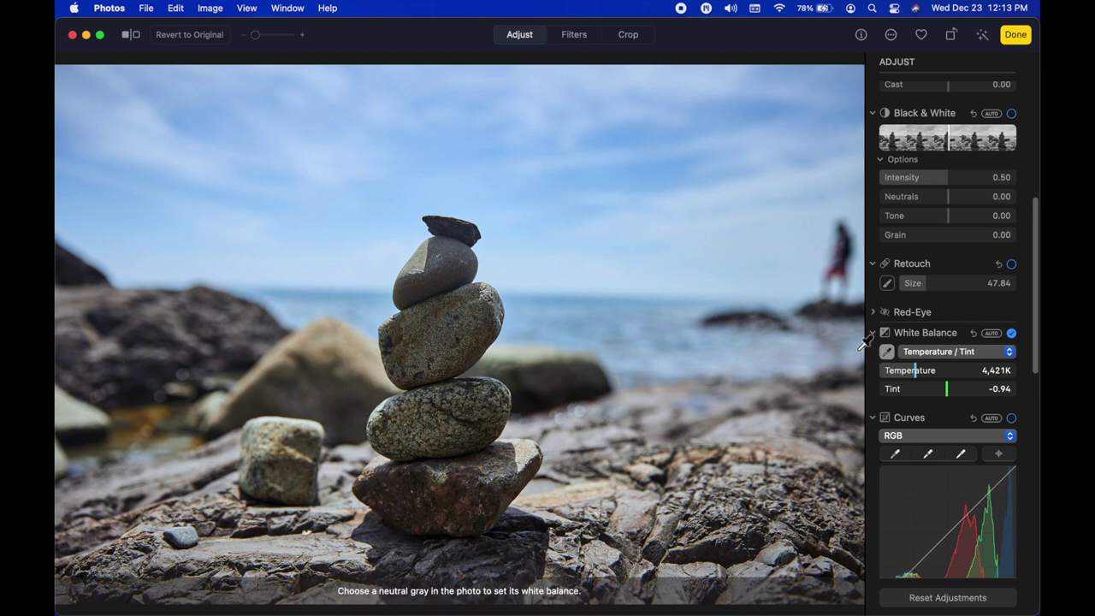
{"action": "left_click", "coordinate": [654, 183]}
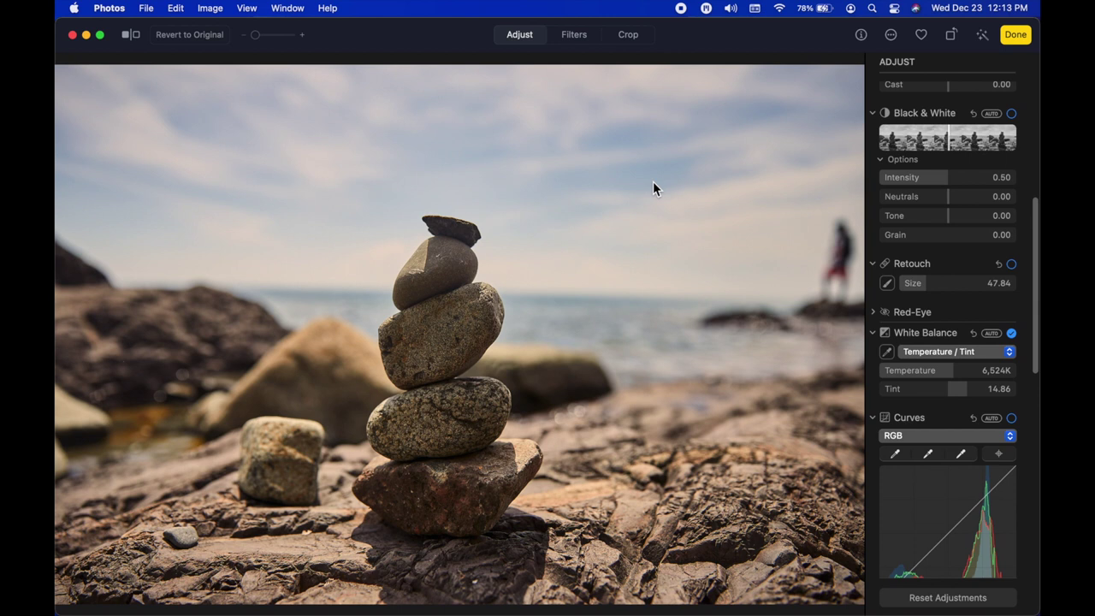
Set the white balance tint to 50.00 and the temperature to 8,245K, then finish editing and return to the album
{"action": "left_click_drag", "start_coordinate": [957, 389], "coordinate": [988, 373]}
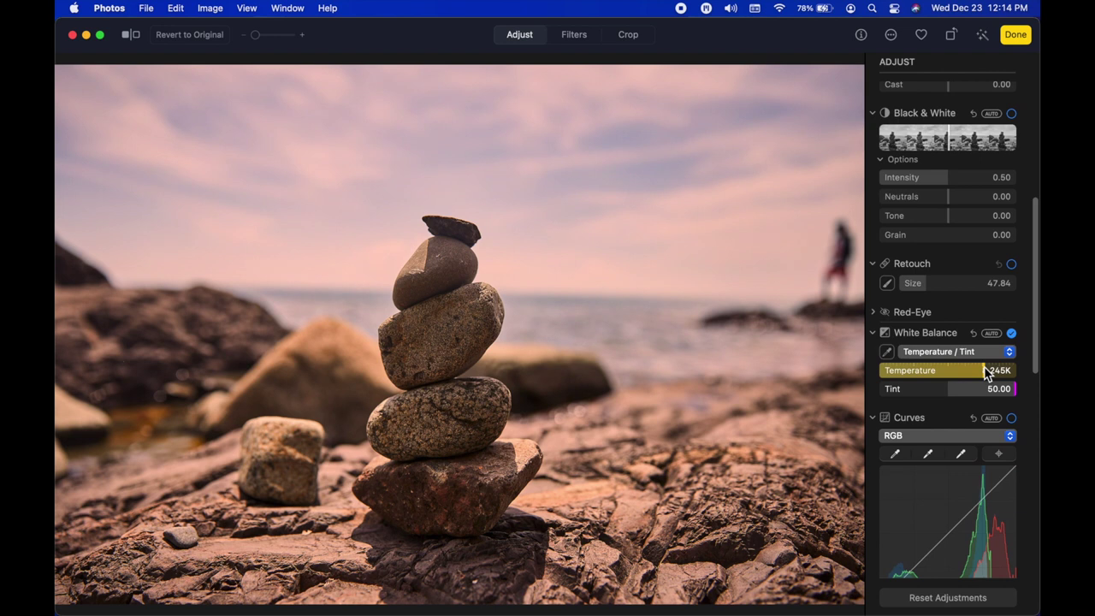
{"action": "left_click", "coordinate": [949, 351]}
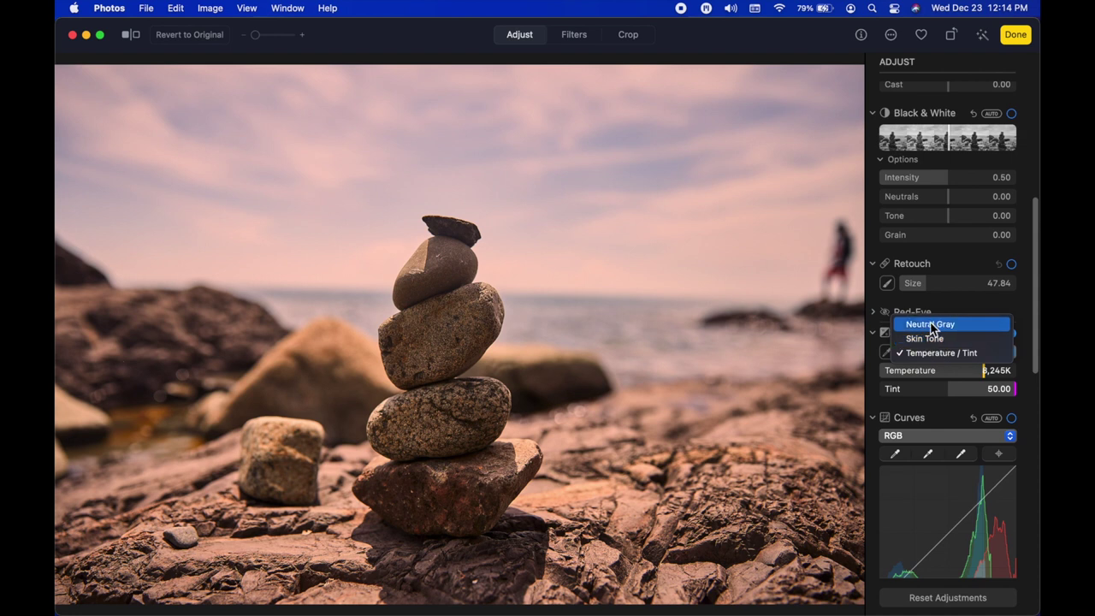
{"action": "left_click", "coordinate": [934, 353]}
{"action": "left_click", "coordinate": [1015, 35]}
{"action": "key", "text": "Escape"}
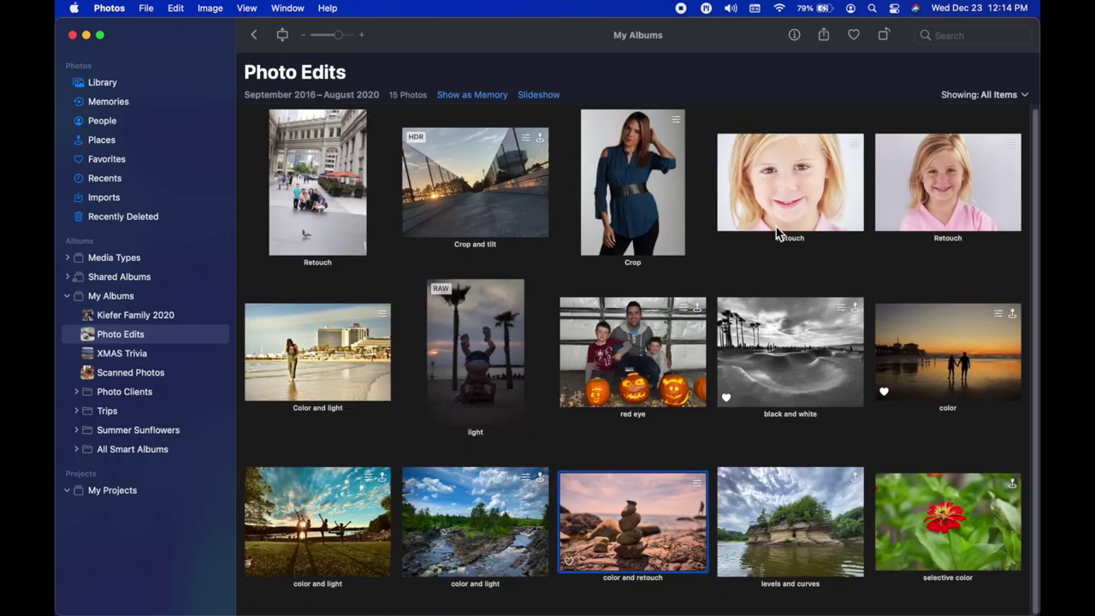
Open the wider portrait of the girl in the pink shirt for editing and set its Skin Tone white balance from her cheek
{"action": "double_click", "coordinate": [967, 185]}
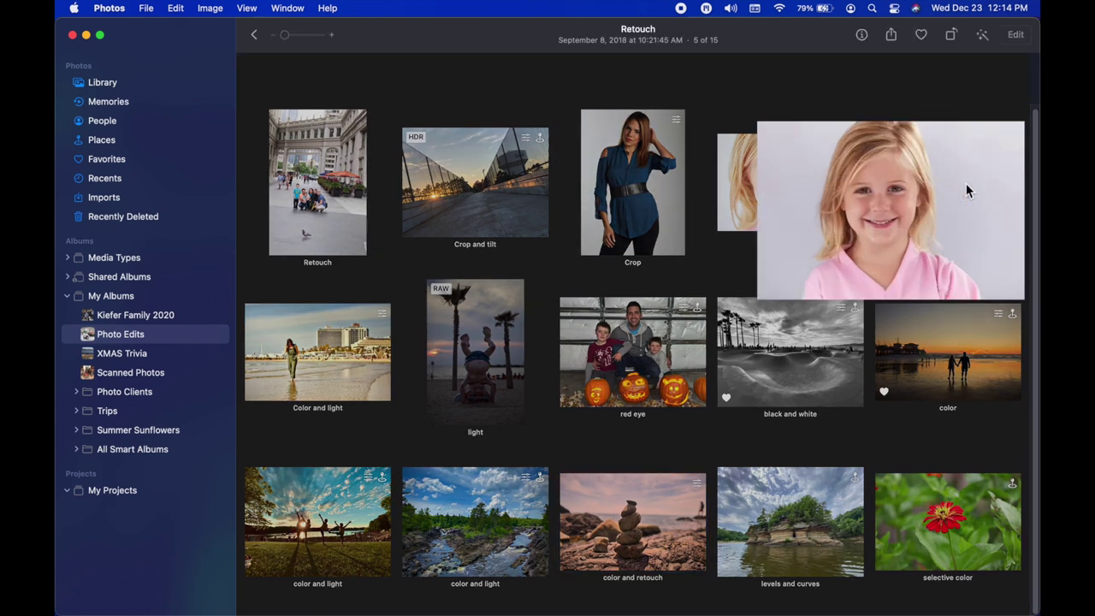
{"action": "left_click", "coordinate": [1020, 36]}
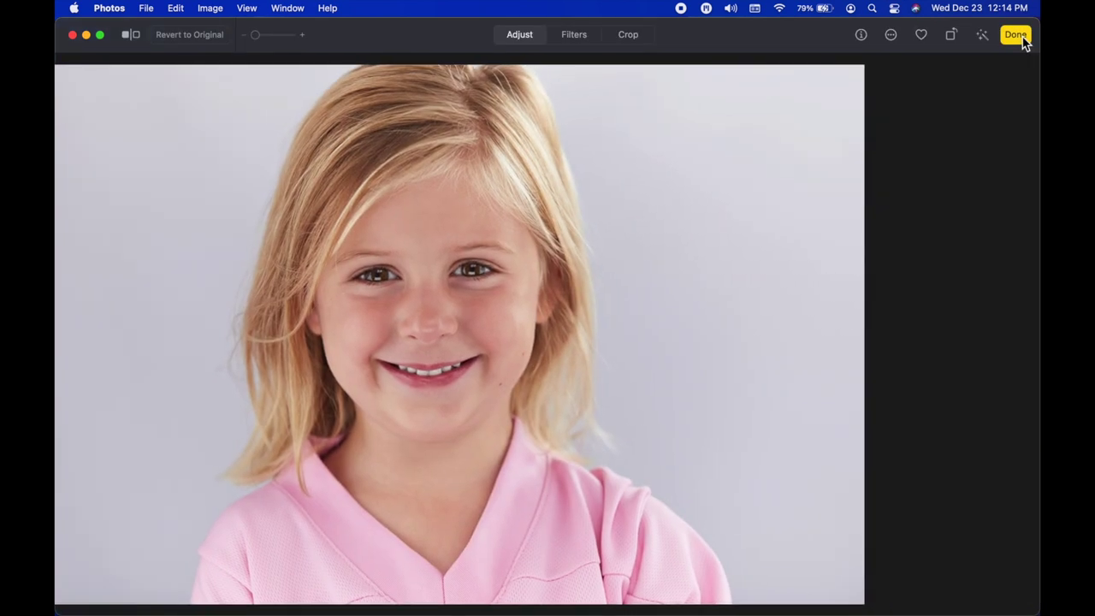
{"action": "scroll", "coordinate": [988, 393], "scroll_direction": "down", "scroll_amount": 5}
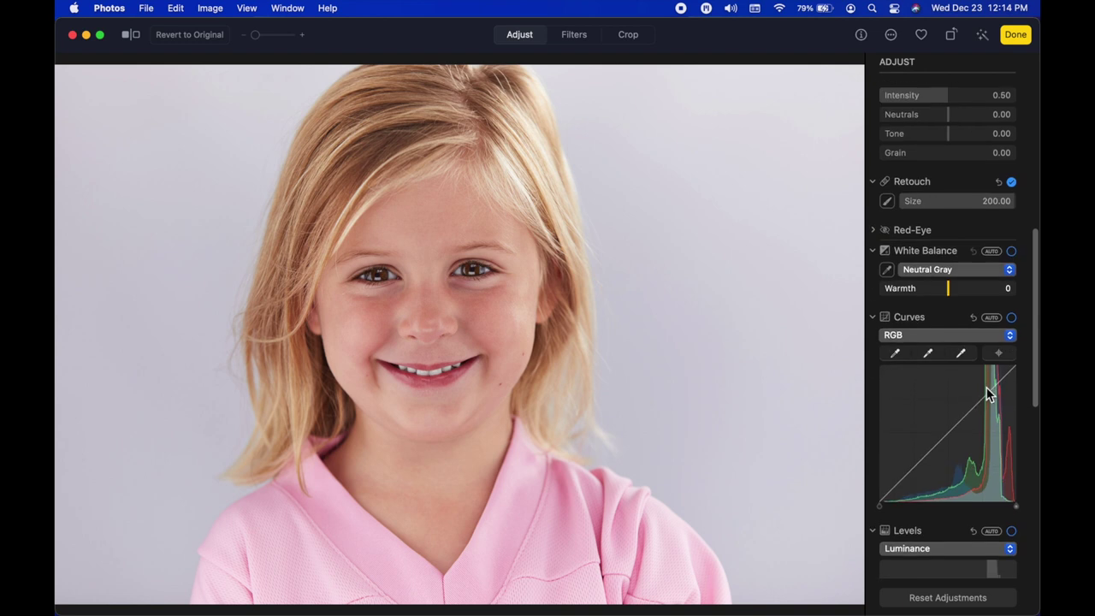
{"action": "left_click", "coordinate": [928, 262]}
{"action": "left_click", "coordinate": [932, 279]}
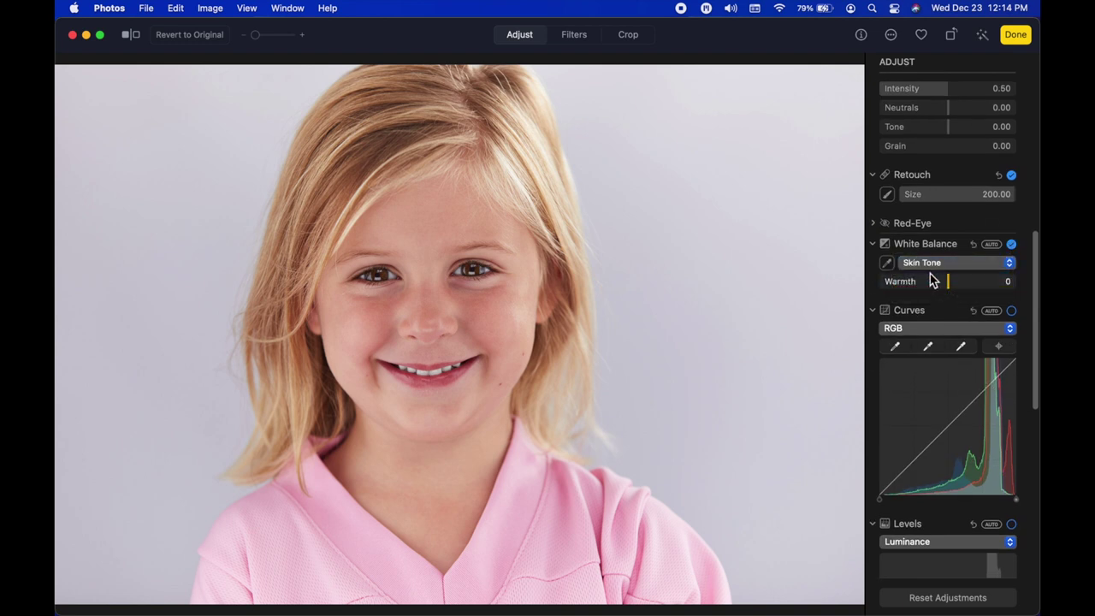
{"action": "left_click", "coordinate": [887, 264]}
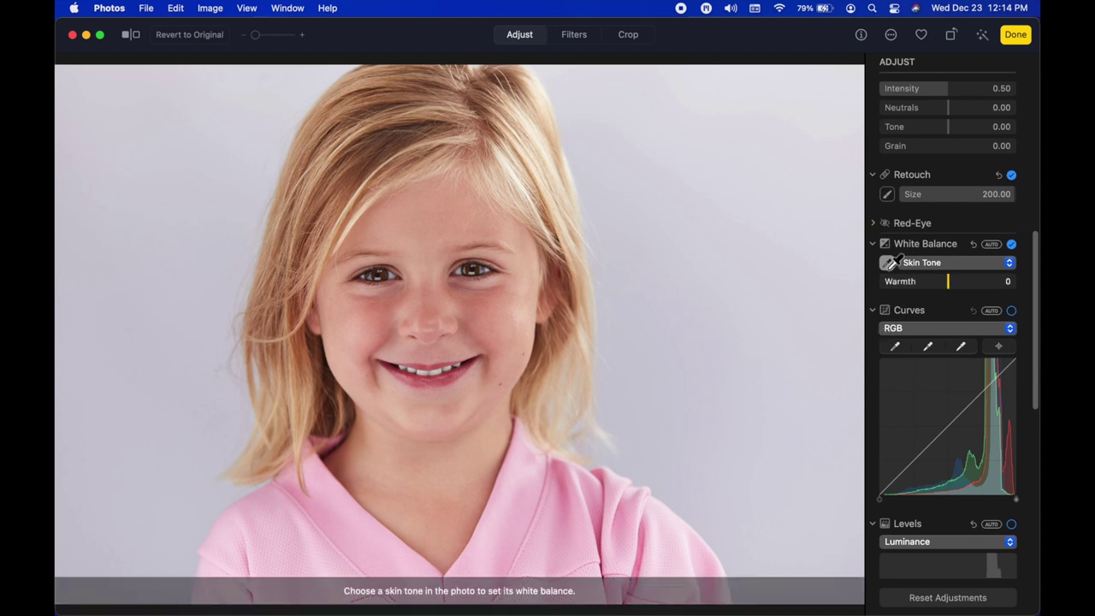
{"action": "left_click", "coordinate": [499, 320]}
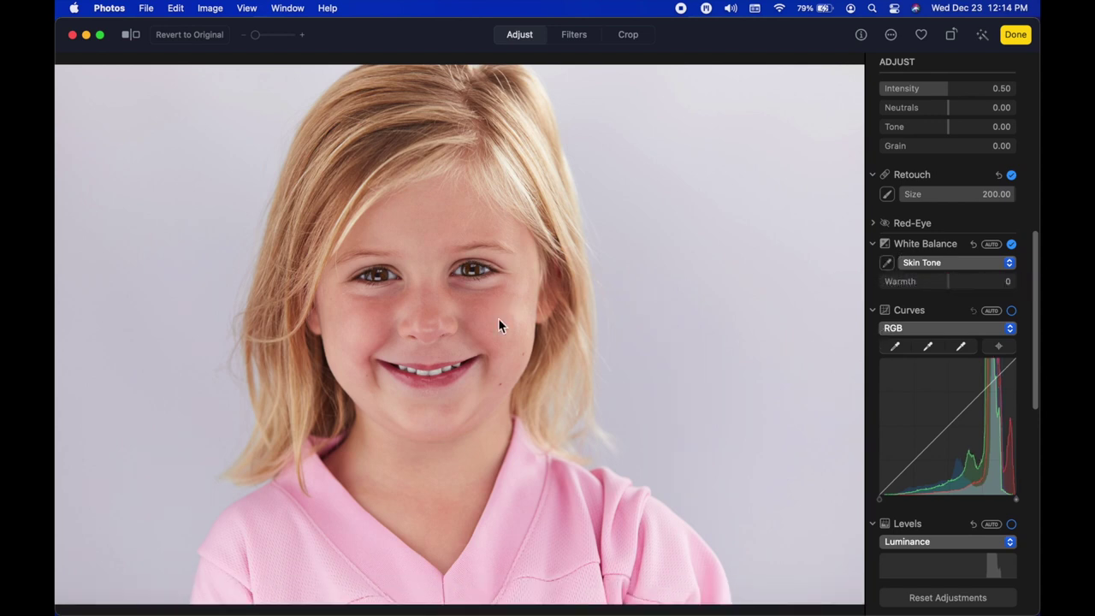
Set the white balance Warmth to 100 and compare the portrait with the adjustment off and on
{"action": "left_click_drag", "start_coordinate": [950, 282], "coordinate": [1019, 279]}
{"action": "left_click", "coordinate": [1012, 246]}
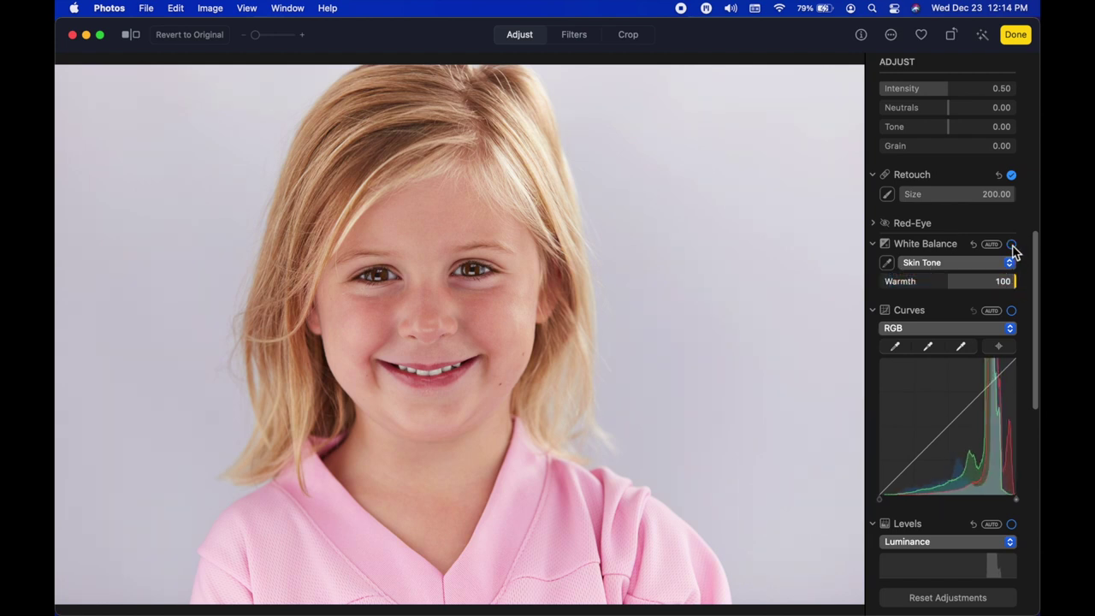
{"action": "left_click", "coordinate": [1012, 246]}
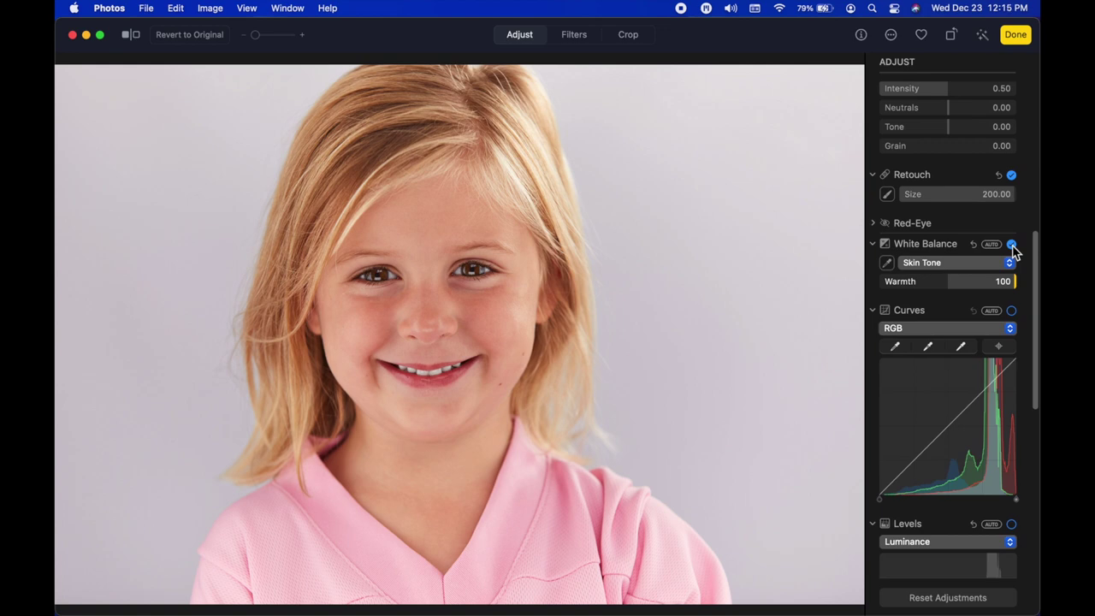
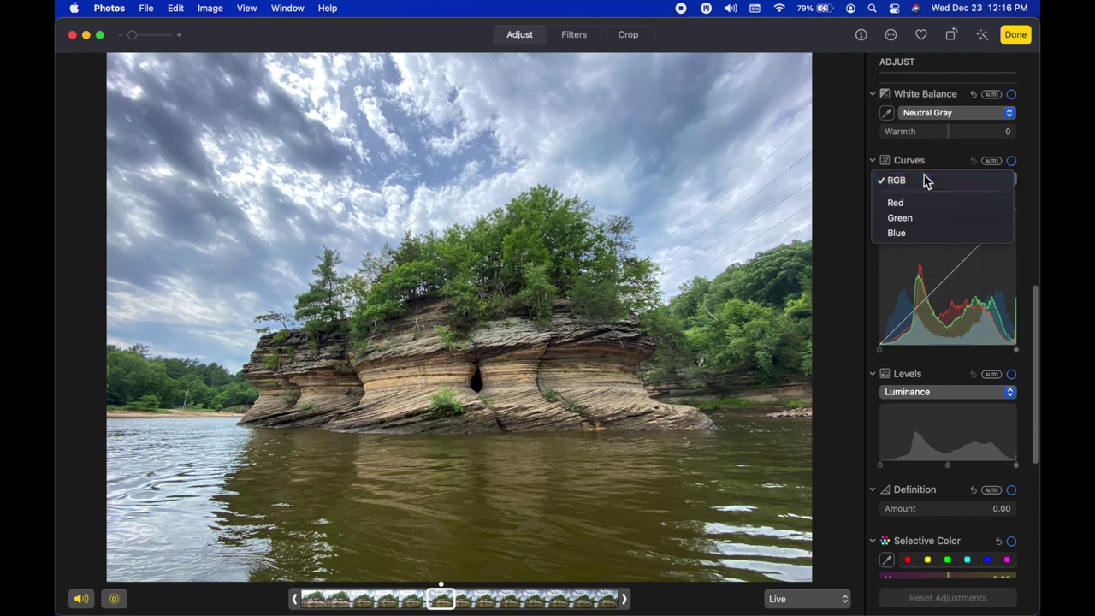
Try the black point and white point handles of the RGB curve on the rocky river island photo
{"action": "left_click_drag", "start_coordinate": [881, 350], "coordinate": [880, 346]}
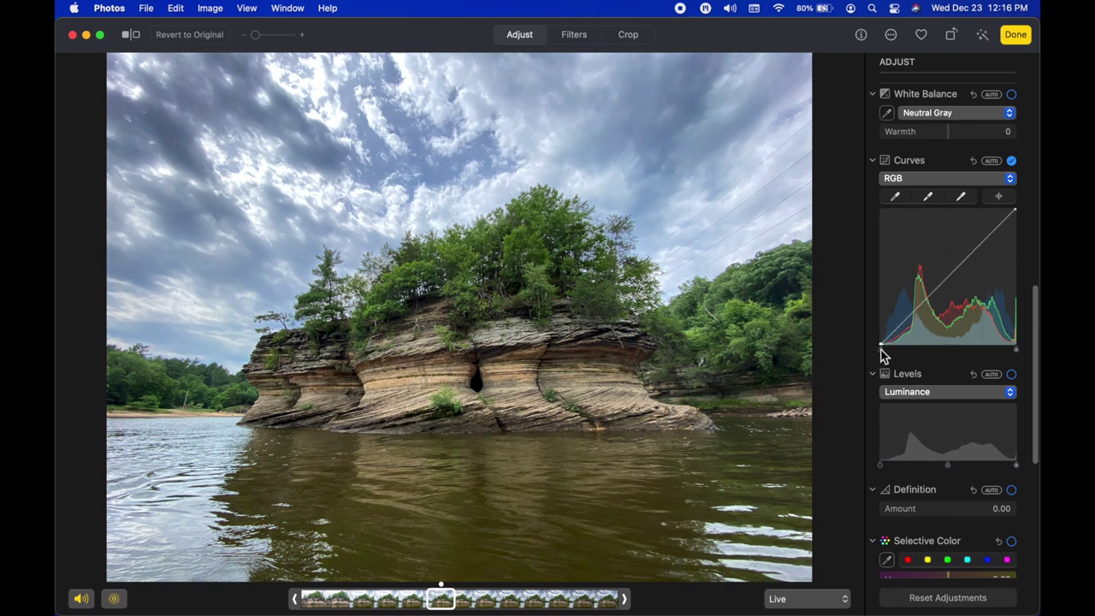
{"action": "mouse_move", "coordinate": [1018, 352]}
{"action": "left_mouse_down"}
{"action": "mouse_move", "coordinate": [1002, 354]}
{"action": "mouse_move", "coordinate": [1032, 356]}
{"action": "left_mouse_up"}
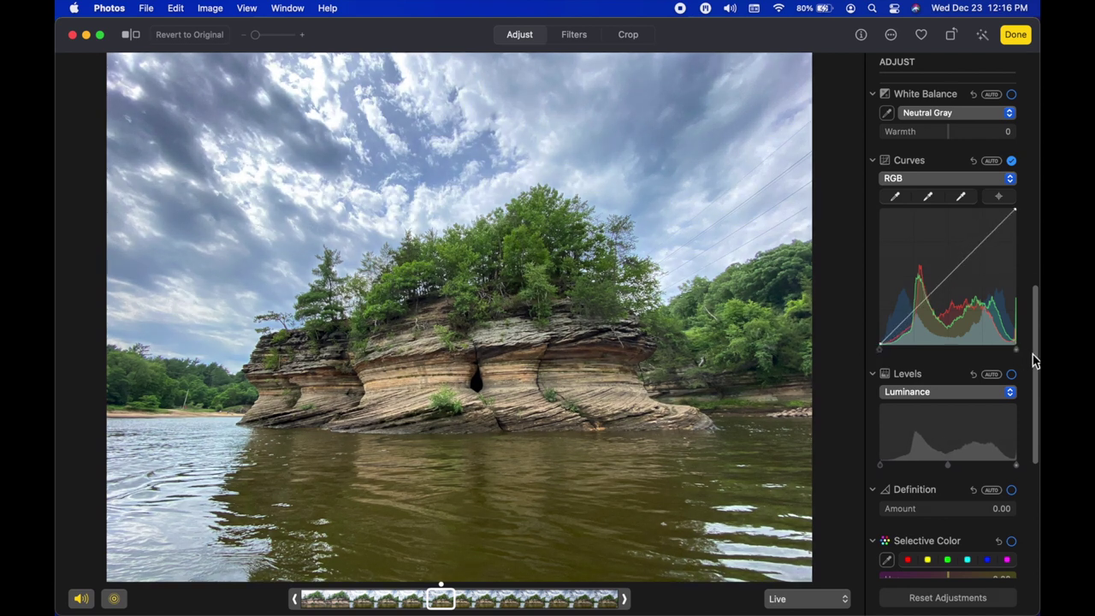
Search the Photos User Guide for "curves" and open the article on applying curves adjustments to a photo
{"action": "left_click", "coordinate": [328, 7]}
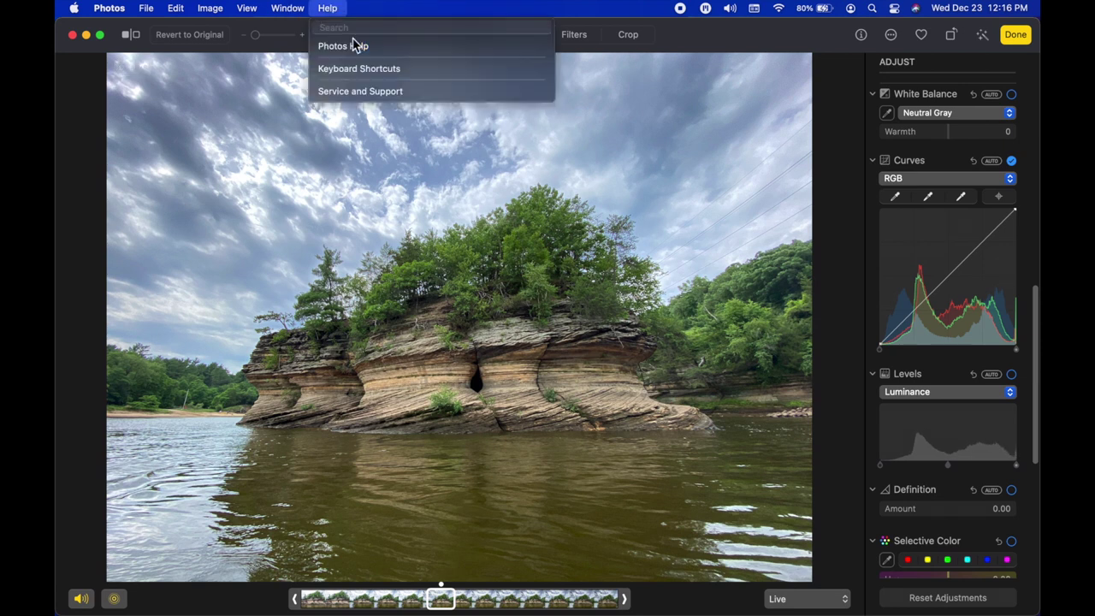
{"action": "left_click", "coordinate": [347, 46]}
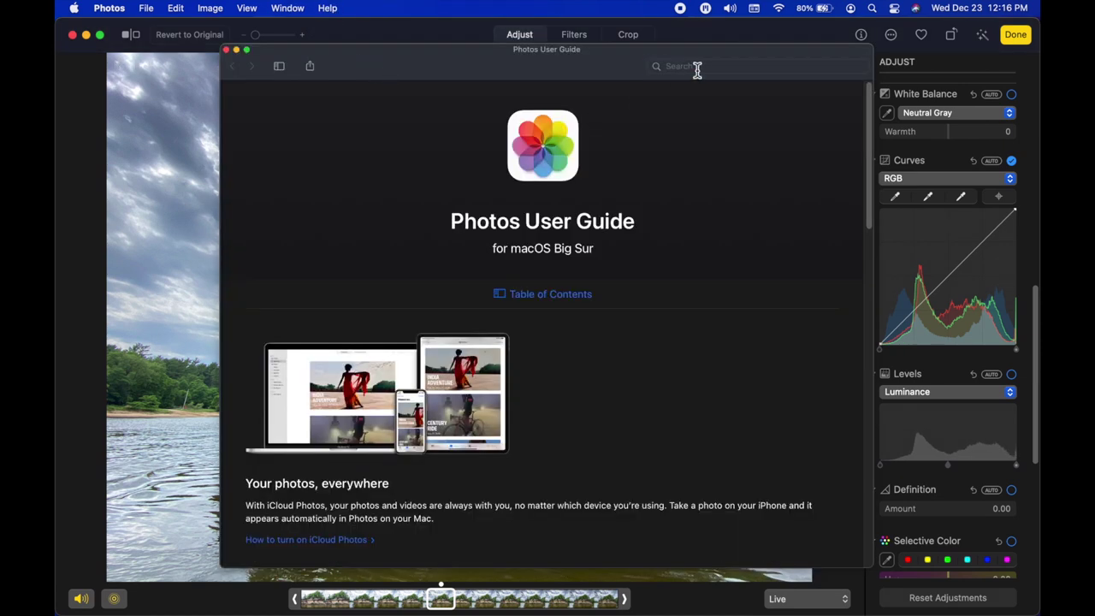
{"action": "left_click", "coordinate": [696, 68]}
{"action": "type", "text": "curves"}
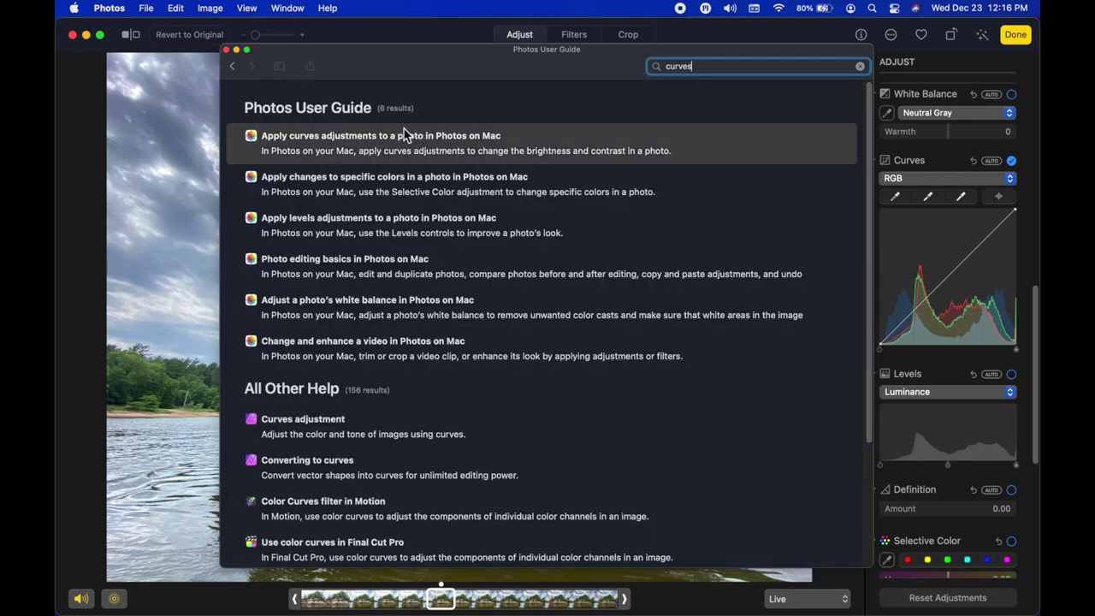
{"action": "left_click", "coordinate": [398, 136]}
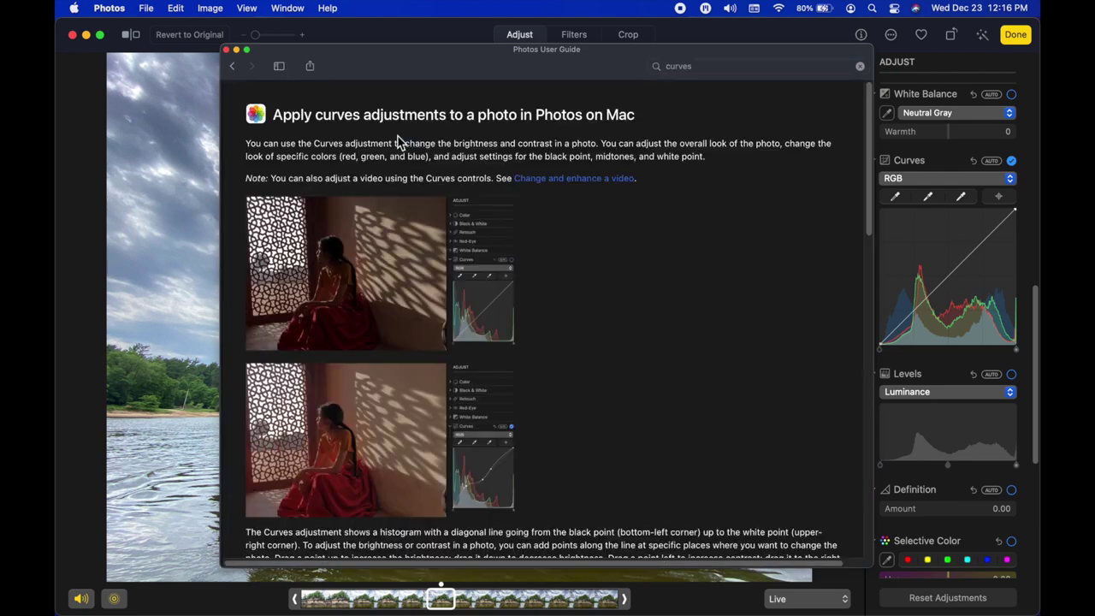
Read the guide's paragraph on how the Curves histogram and its points change brightness and contrast
{"action": "scroll", "coordinate": [521, 303], "scroll_direction": "down", "scroll_amount": 3}
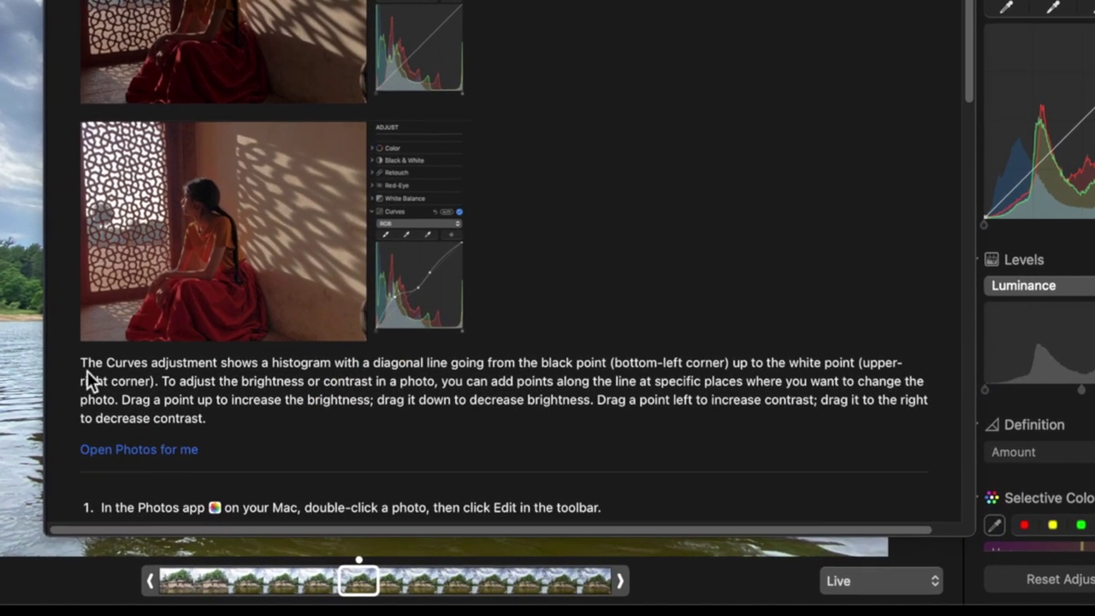
{"action": "left_click_drag", "start_coordinate": [82, 362], "coordinate": [561, 370]}
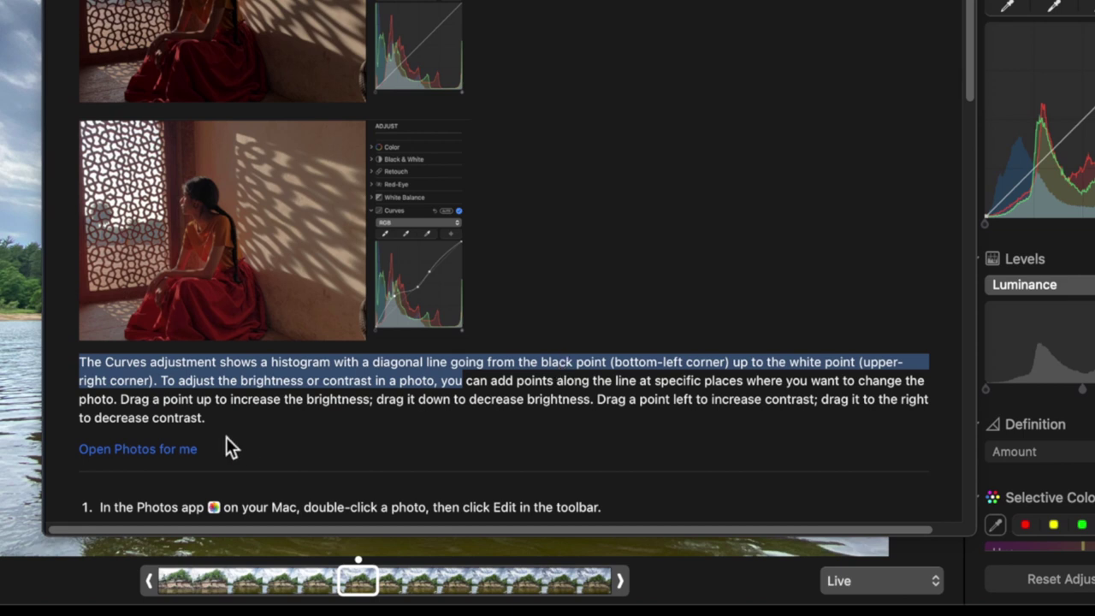
{"action": "left_click", "coordinate": [272, 394]}
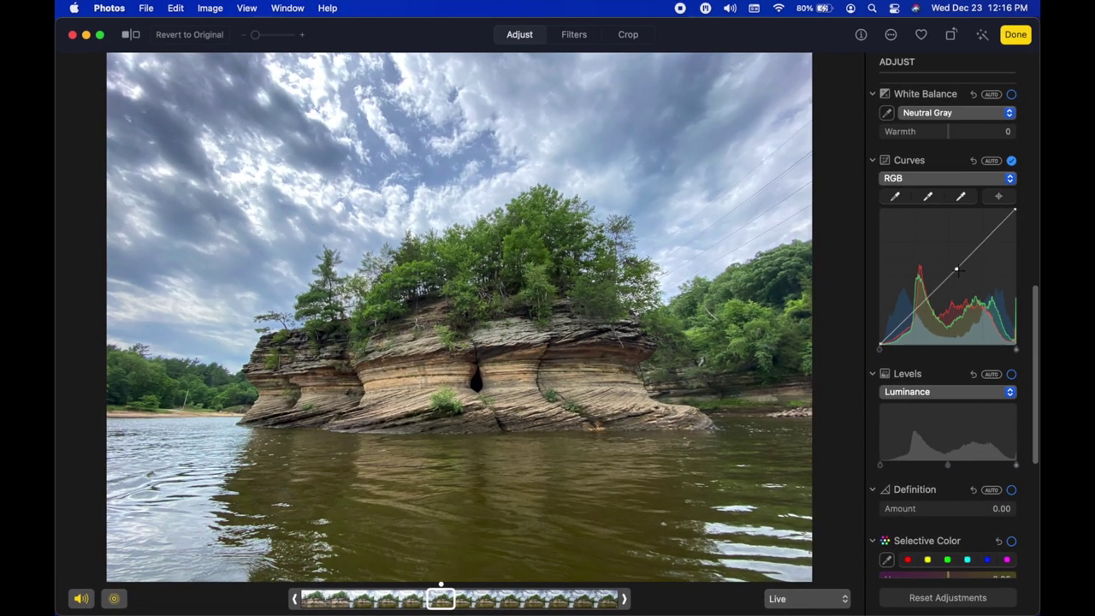
Try an S-shaped RGB curve on the river island photo, adding three points, lifting the highlights and darkening the shadows
{"action": "left_click_drag", "start_coordinate": [959, 271], "coordinate": [965, 318]}
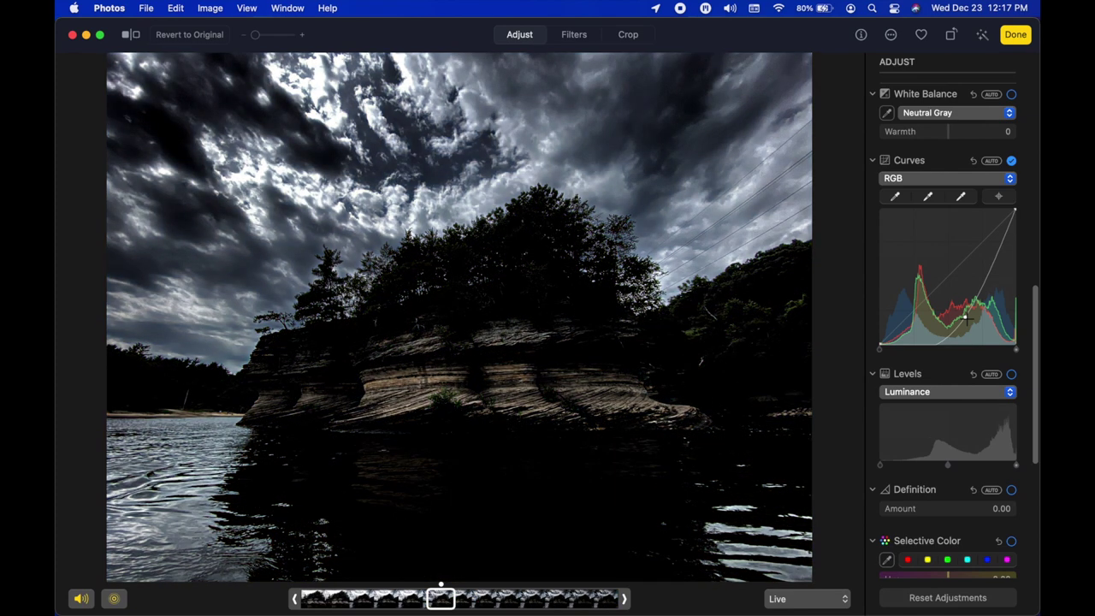
{"action": "left_click_drag", "start_coordinate": [965, 318], "coordinate": [954, 272]}
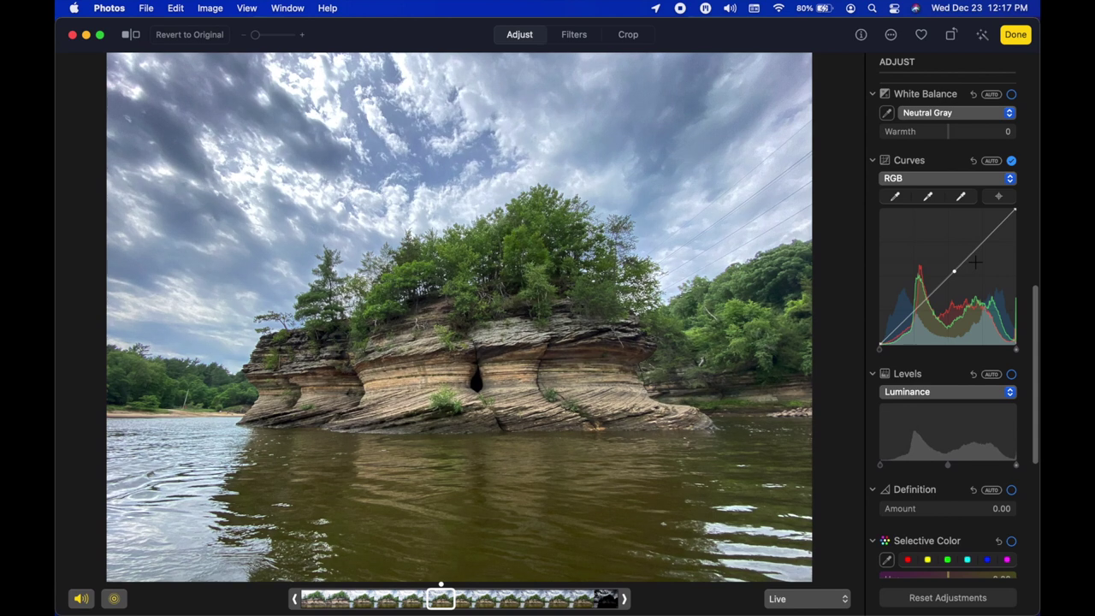
{"action": "left_click", "coordinate": [993, 233]}
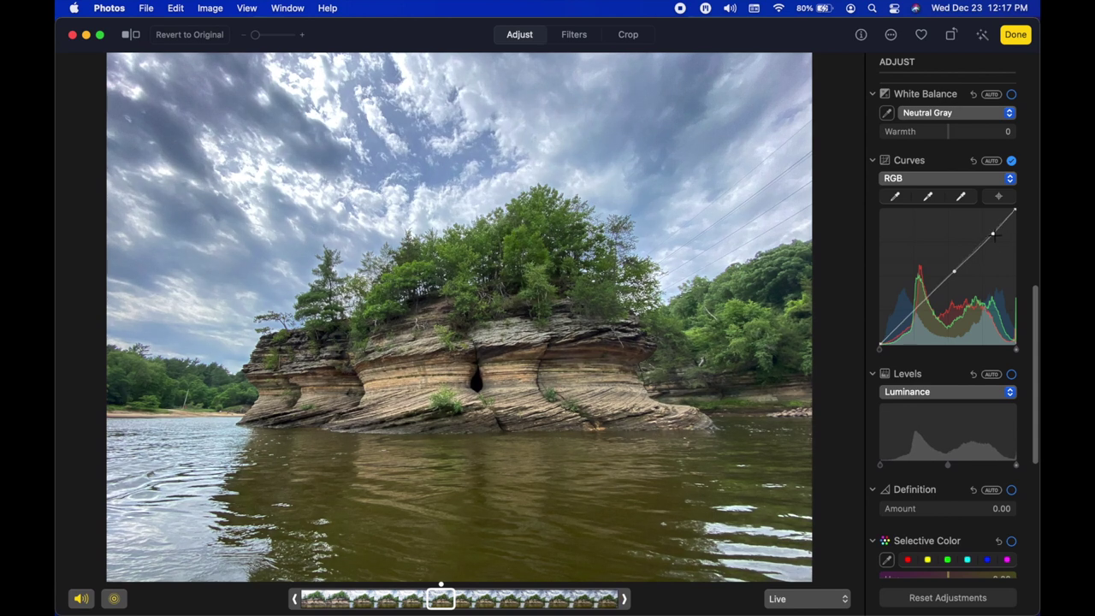
{"action": "left_click", "coordinate": [910, 318]}
{"action": "left_click_drag", "start_coordinate": [995, 236], "coordinate": [1001, 212]}
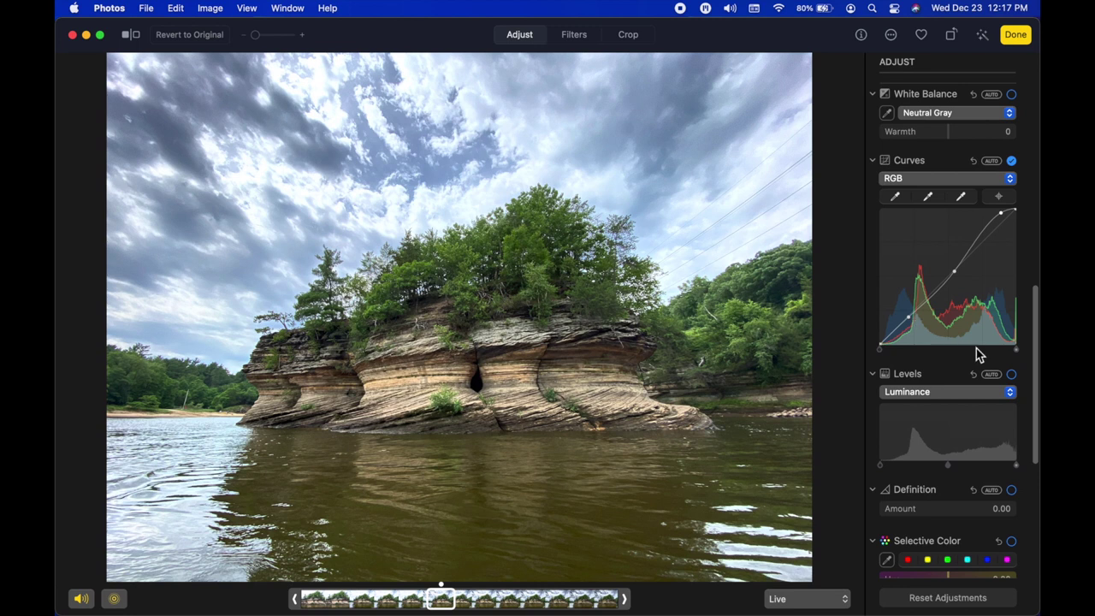
{"action": "mouse_move", "coordinate": [1001, 214]}
{"action": "left_mouse_down"}
{"action": "mouse_move", "coordinate": [999, 248]}
{"action": "mouse_move", "coordinate": [1002, 212]}
{"action": "left_mouse_up"}
{"action": "left_click_drag", "start_coordinate": [908, 320], "coordinate": [913, 330]}
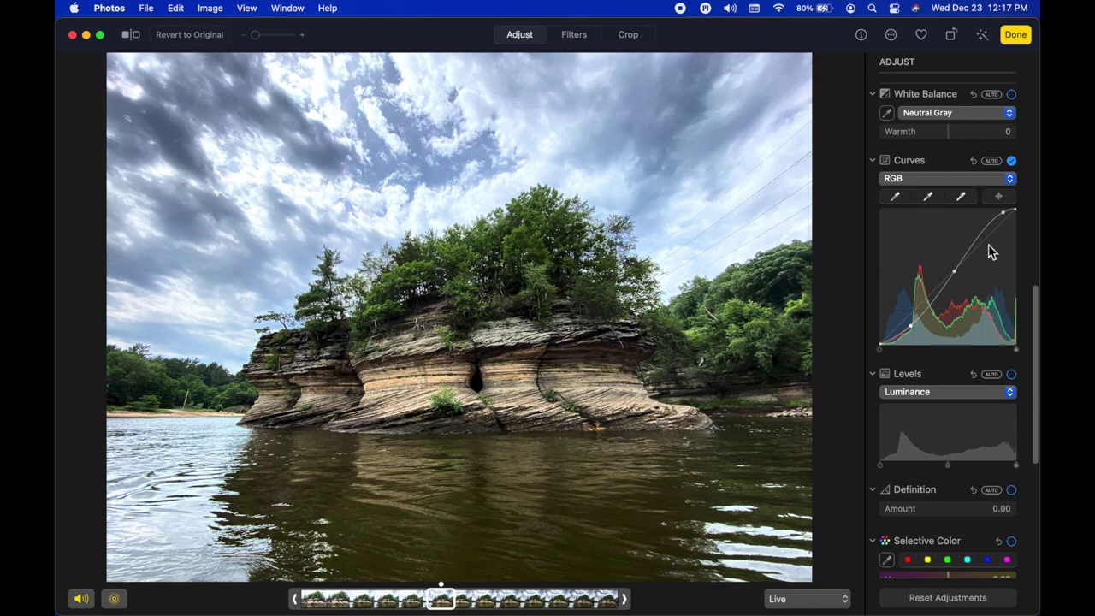
Look at the Red channel curve, bend the Green channel curve at several points, and reset the Curves adjustment
{"action": "left_click", "coordinate": [935, 180]}
{"action": "left_click", "coordinate": [926, 207]}
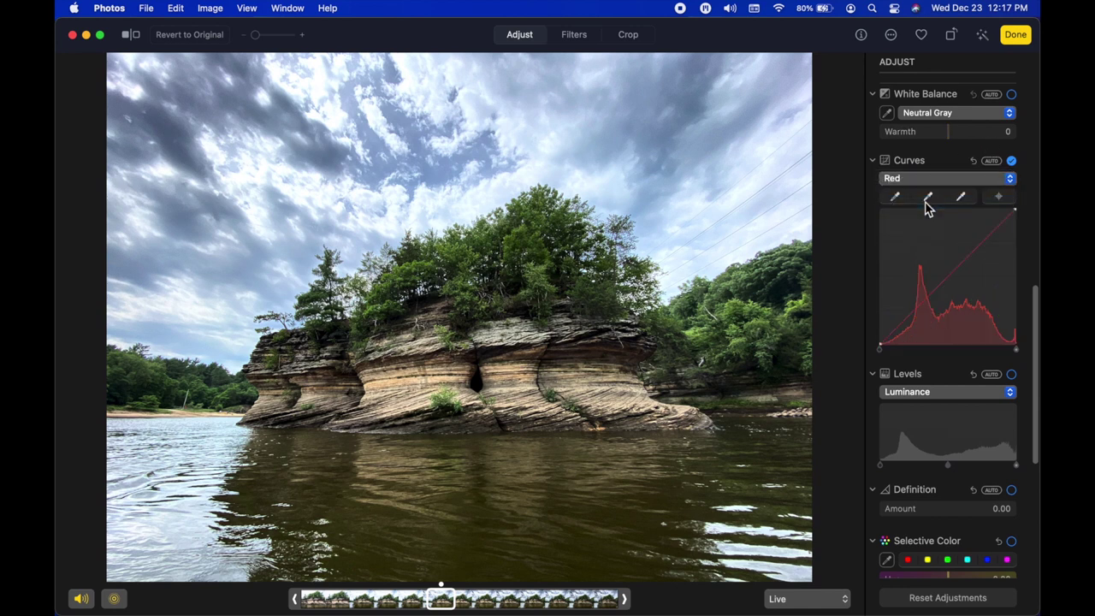
{"action": "left_click", "coordinate": [922, 183]}
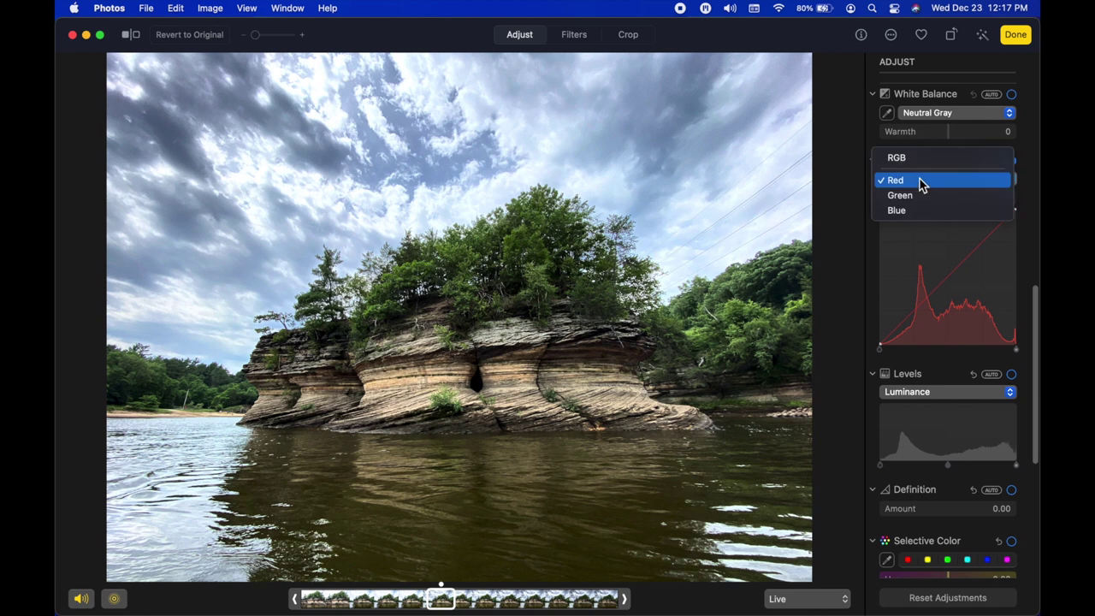
{"action": "left_click", "coordinate": [908, 196]}
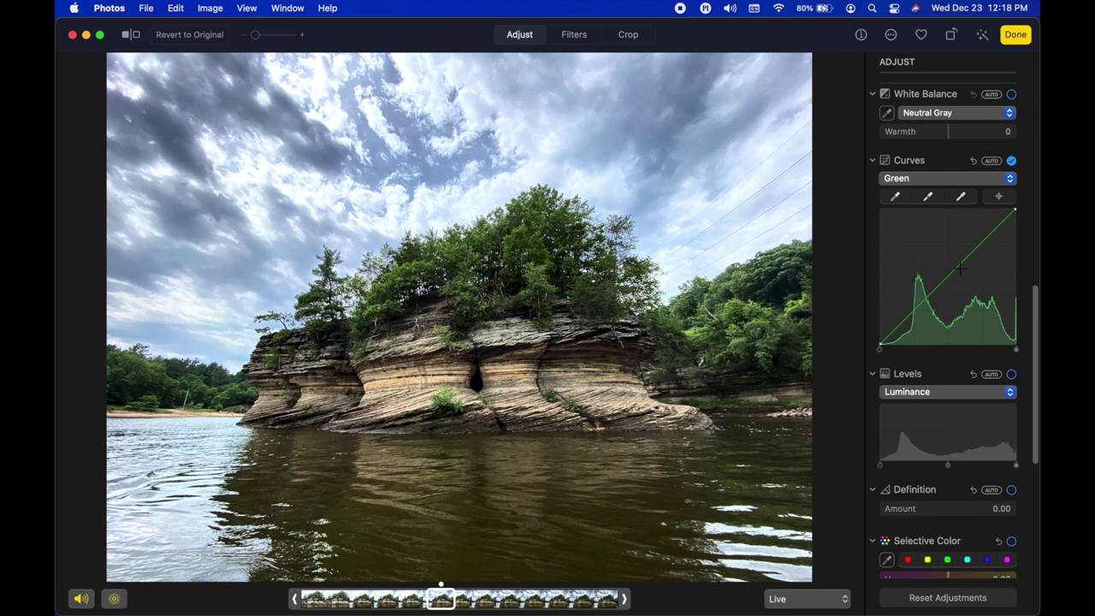
{"action": "left_click_drag", "start_coordinate": [958, 272], "coordinate": [926, 274]}
{"action": "left_click_drag", "start_coordinate": [984, 250], "coordinate": [988, 238]}
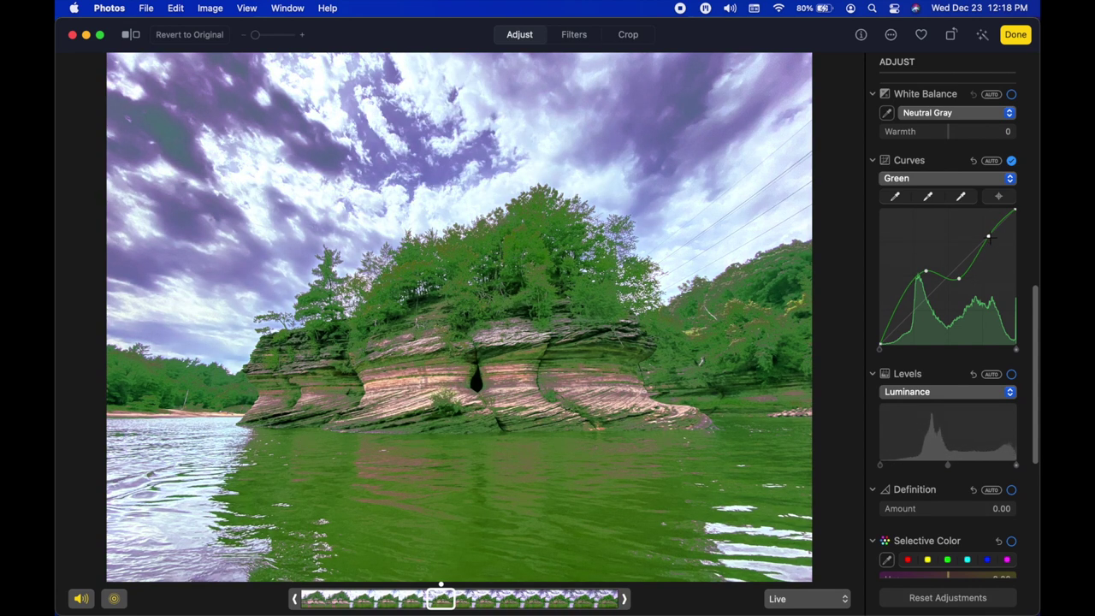
{"action": "left_click", "coordinate": [974, 164]}
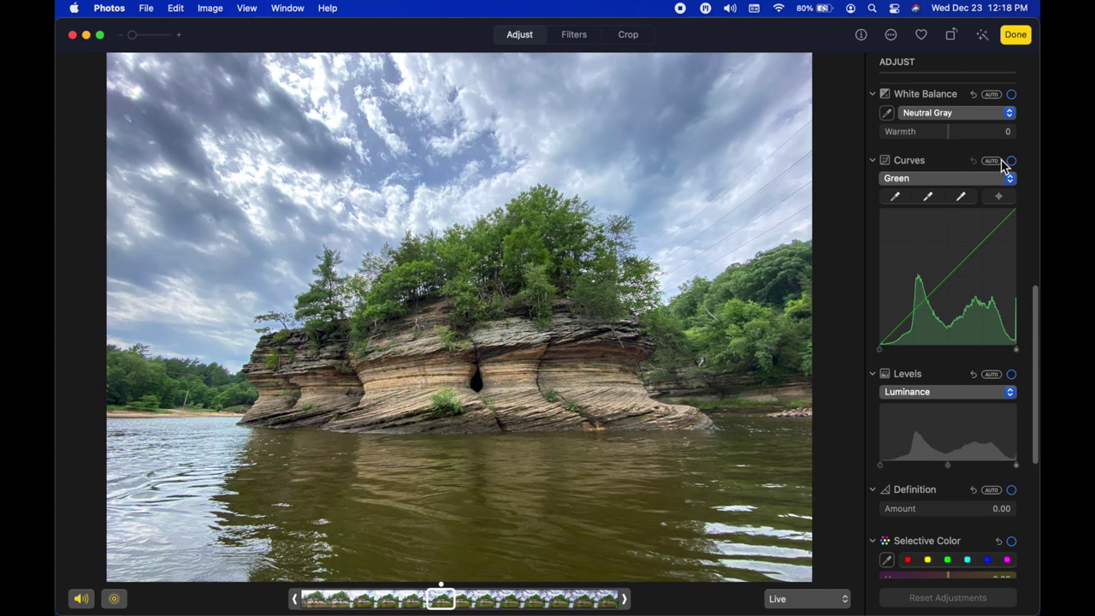
Apply the automatic Curves correction and switch the curve back to the RGB channel
{"action": "left_click", "coordinate": [992, 161]}
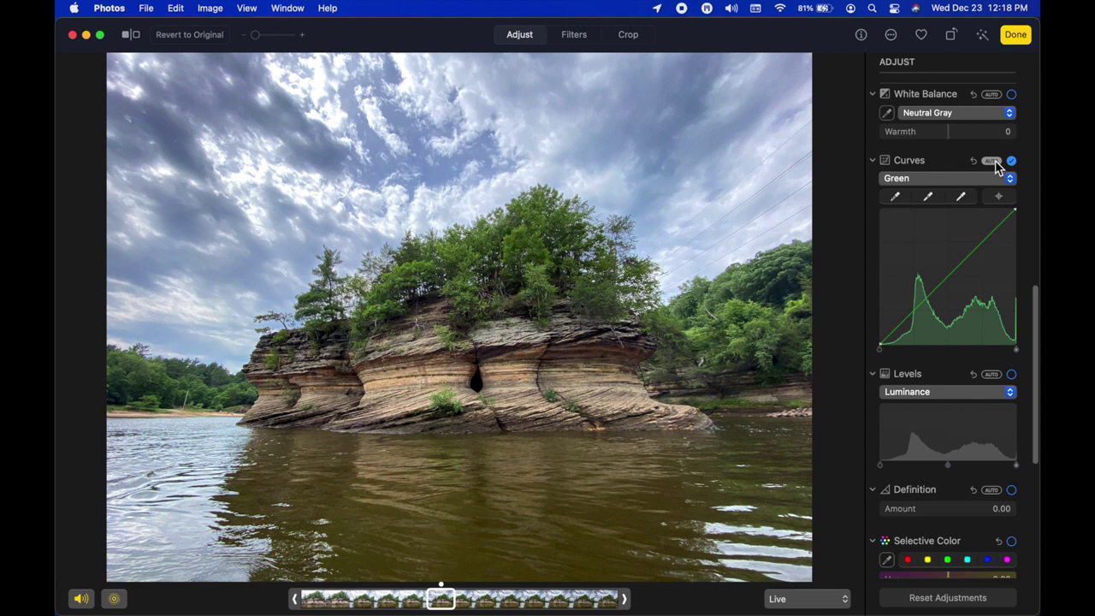
{"action": "left_click", "coordinate": [950, 180]}
{"action": "left_click", "coordinate": [909, 143]}
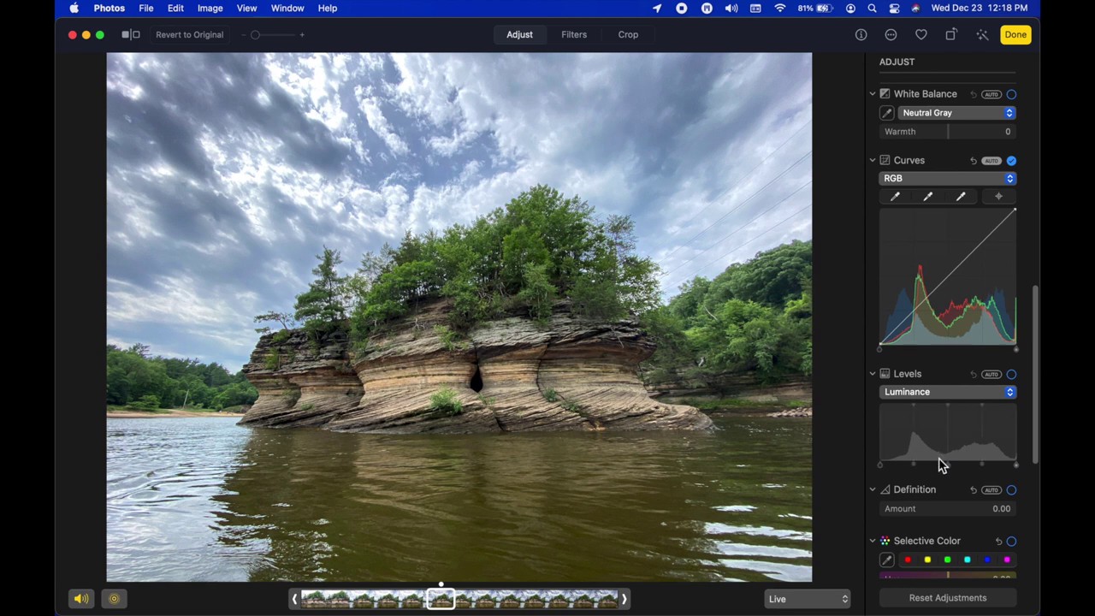
Try the Luminance Levels handles, shifting the black point, shadows, midtones, highlights and white point of the river island photo
{"action": "scroll", "coordinate": [941, 445], "scroll_direction": "down", "scroll_amount": 2}
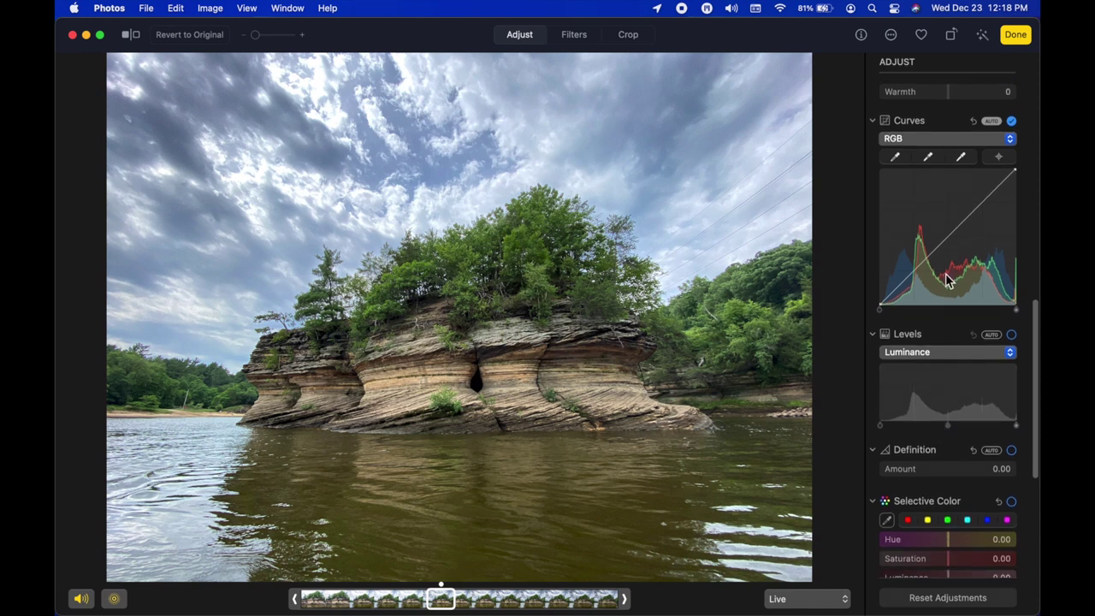
{"action": "left_click", "coordinate": [941, 354]}
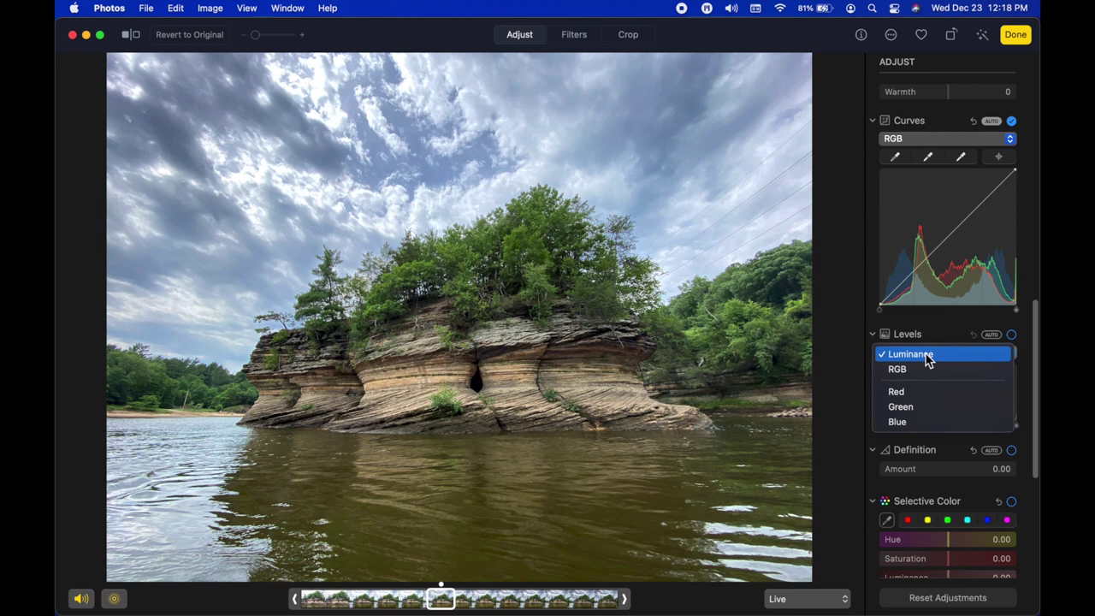
{"action": "left_click", "coordinate": [929, 360]}
{"action": "left_click_drag", "start_coordinate": [882, 427], "coordinate": [873, 436]}
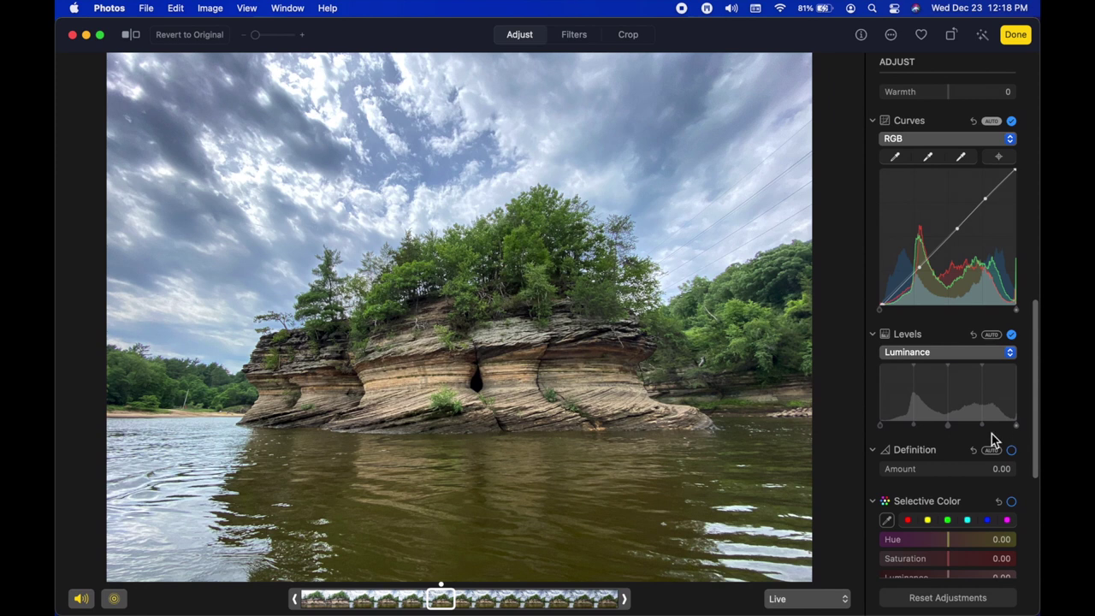
{"action": "left_click_drag", "start_coordinate": [1016, 427], "coordinate": [980, 433]}
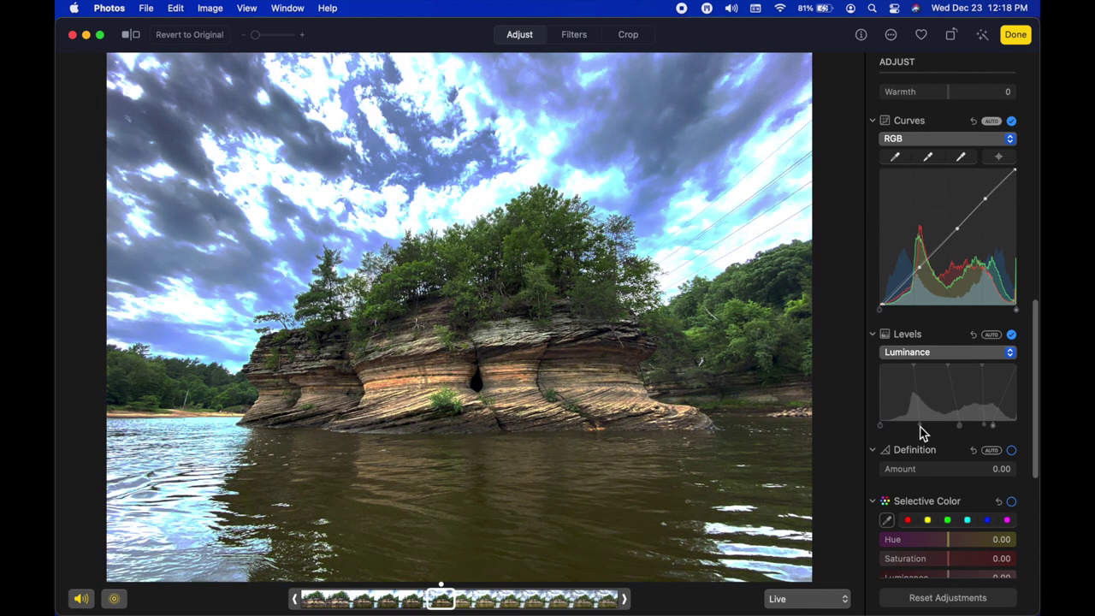
{"action": "left_click_drag", "start_coordinate": [924, 431], "coordinate": [897, 433]}
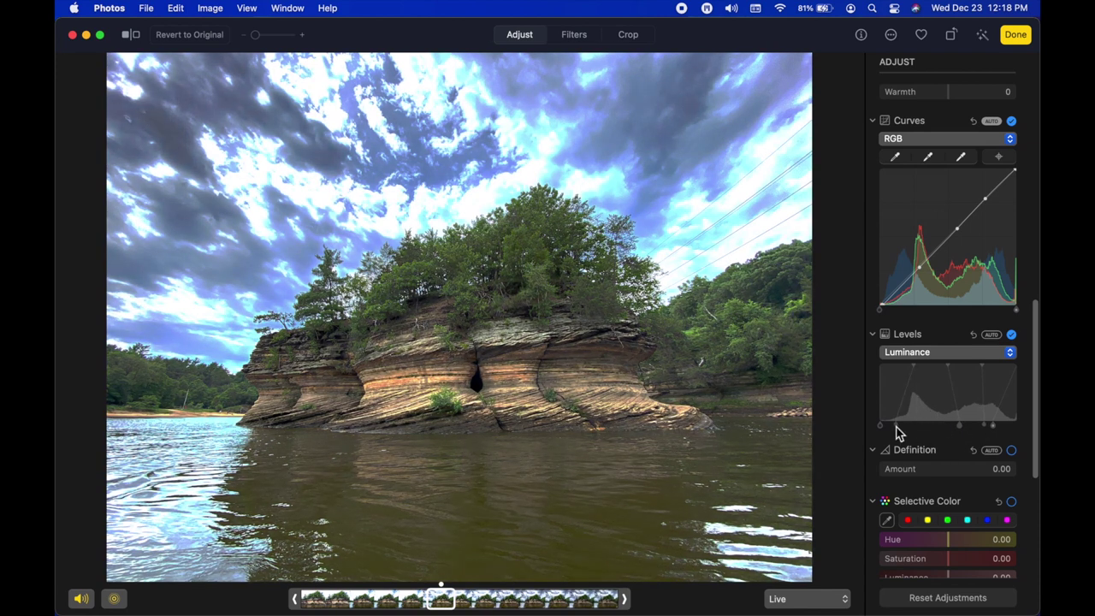
{"action": "left_click_drag", "start_coordinate": [994, 426], "coordinate": [998, 426]}
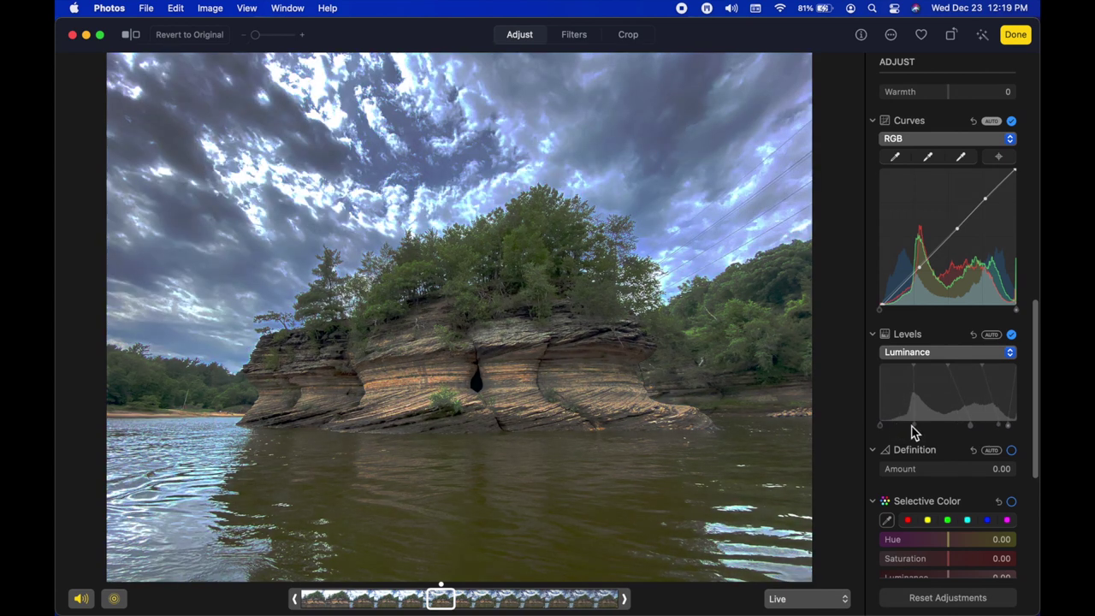
{"action": "left_click_drag", "start_coordinate": [885, 434], "coordinate": [902, 435]}
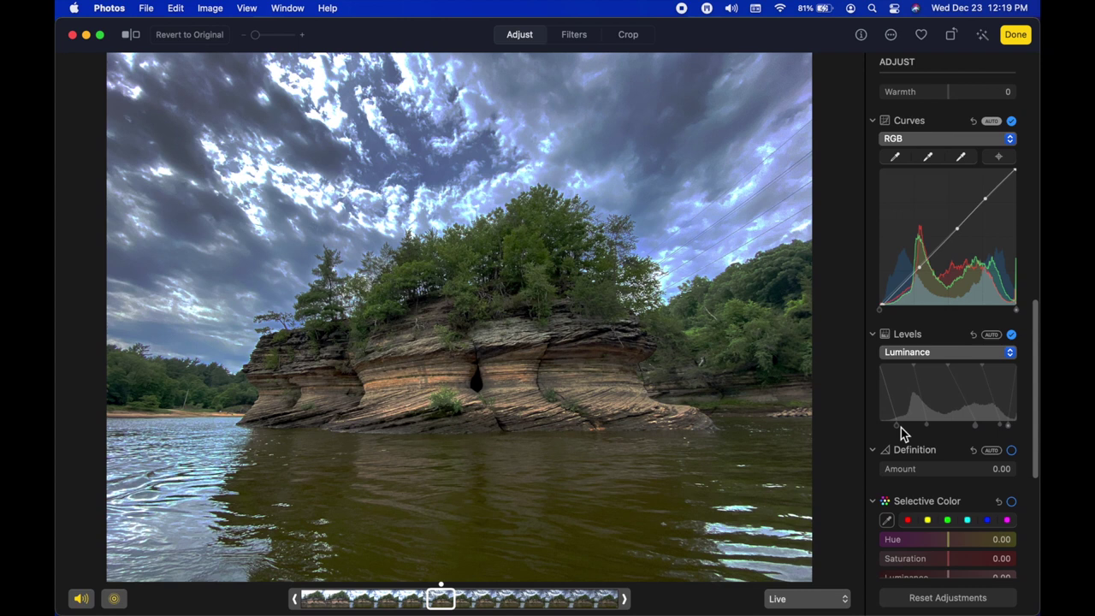
{"action": "left_click_drag", "start_coordinate": [933, 426], "coordinate": [924, 426]}
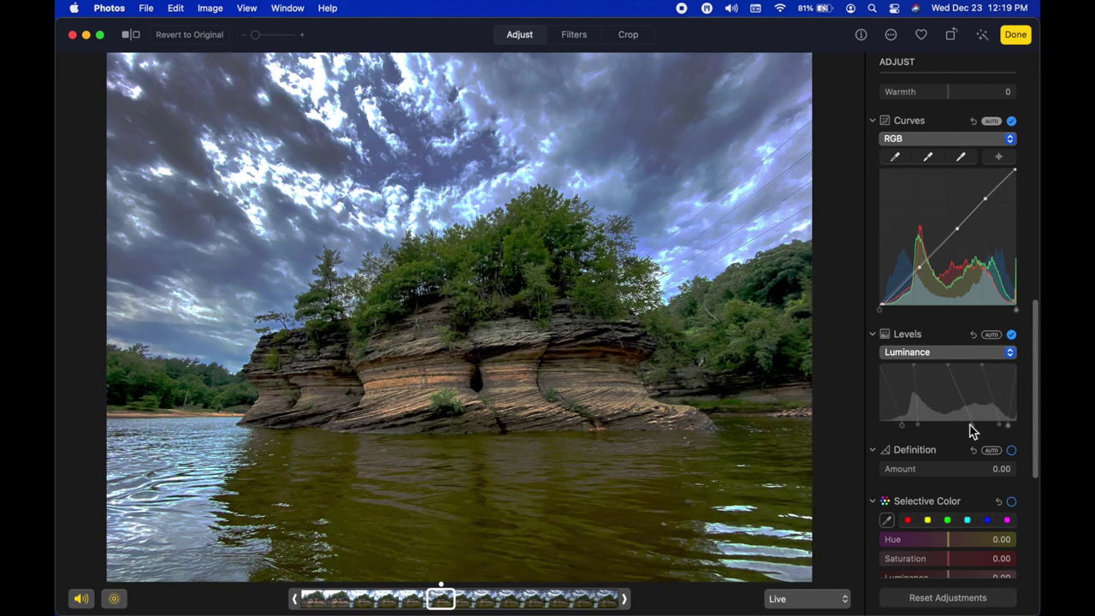
{"action": "left_click_drag", "start_coordinate": [971, 431], "coordinate": [948, 430]}
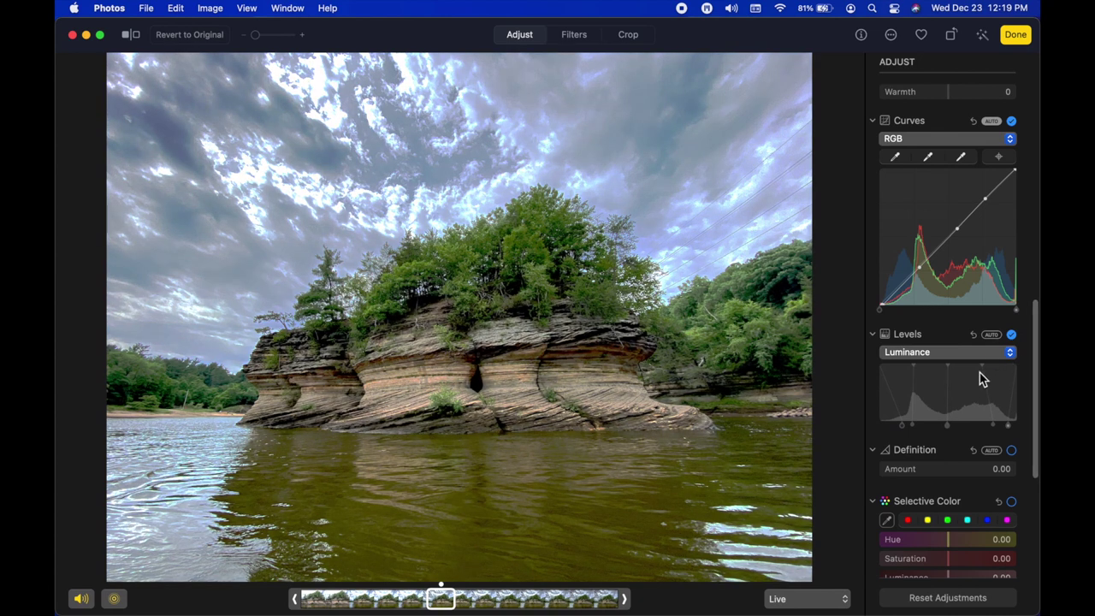
Apply the automatic Levels correction and finish editing the river island photo, returning to the Photo Edits album
{"action": "left_click", "coordinate": [991, 335]}
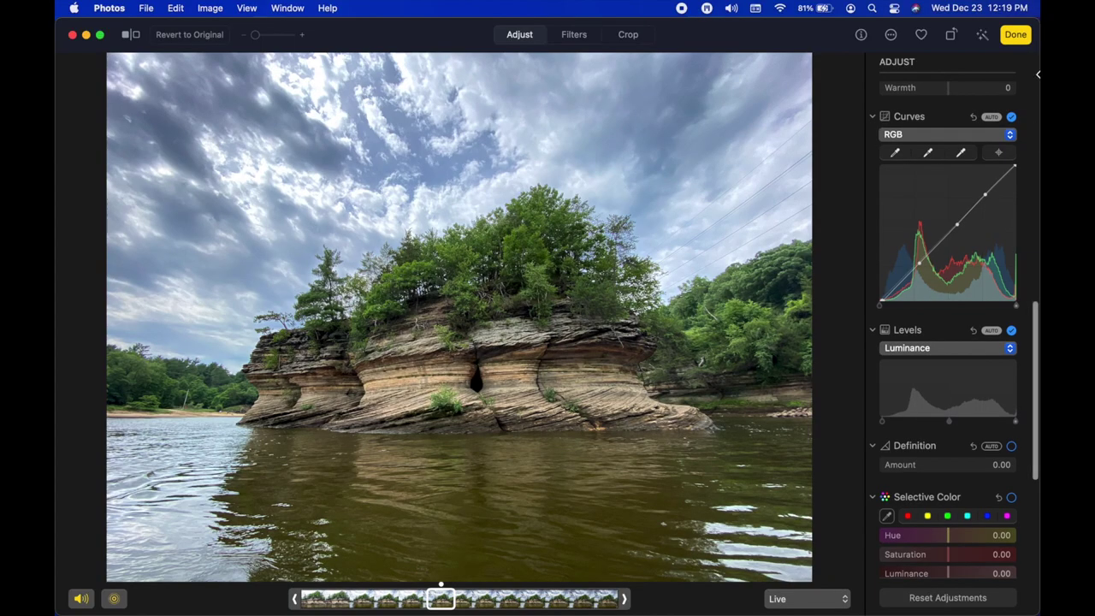
{"action": "left_click", "coordinate": [1015, 35]}
{"action": "key", "text": "Escape"}
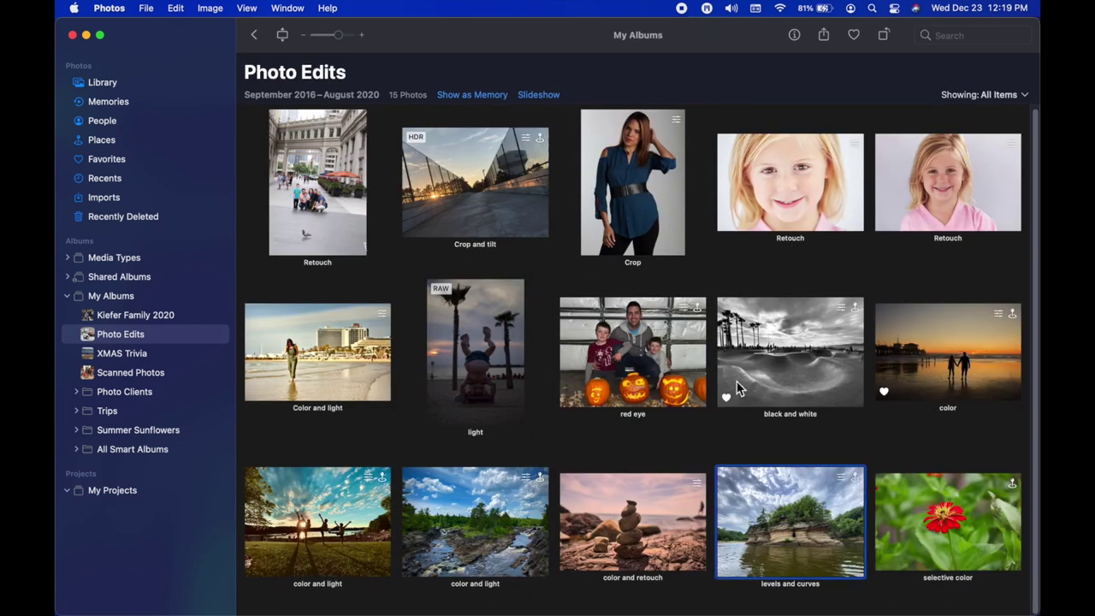
Open the red flower photo titled "selective color" for editing and bring up its Selective Color adjustment
{"action": "double_click", "coordinate": [953, 543]}
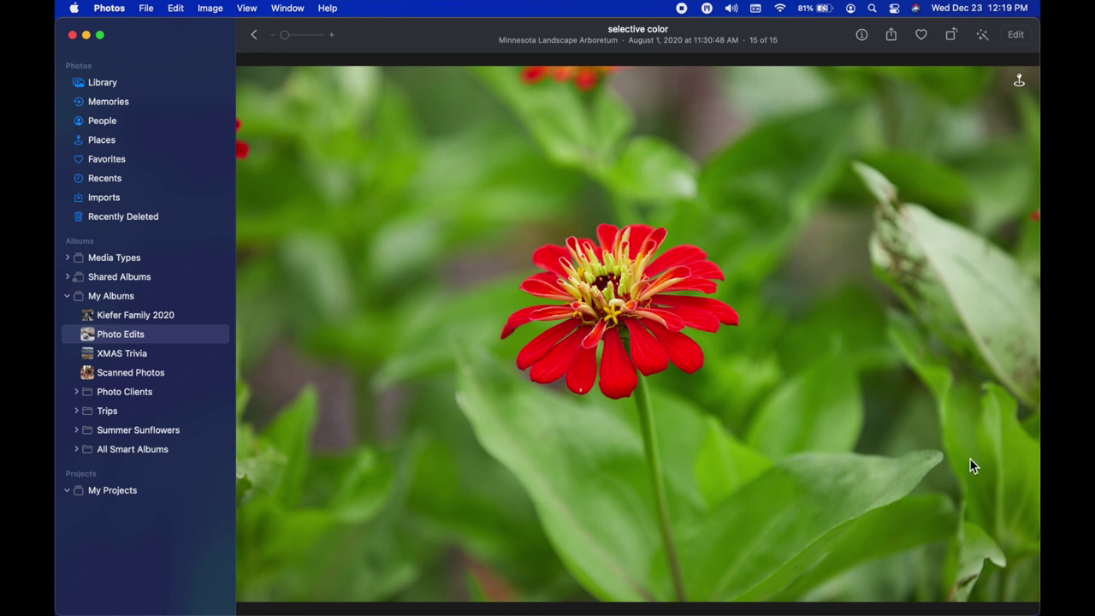
{"action": "left_click", "coordinate": [1017, 35]}
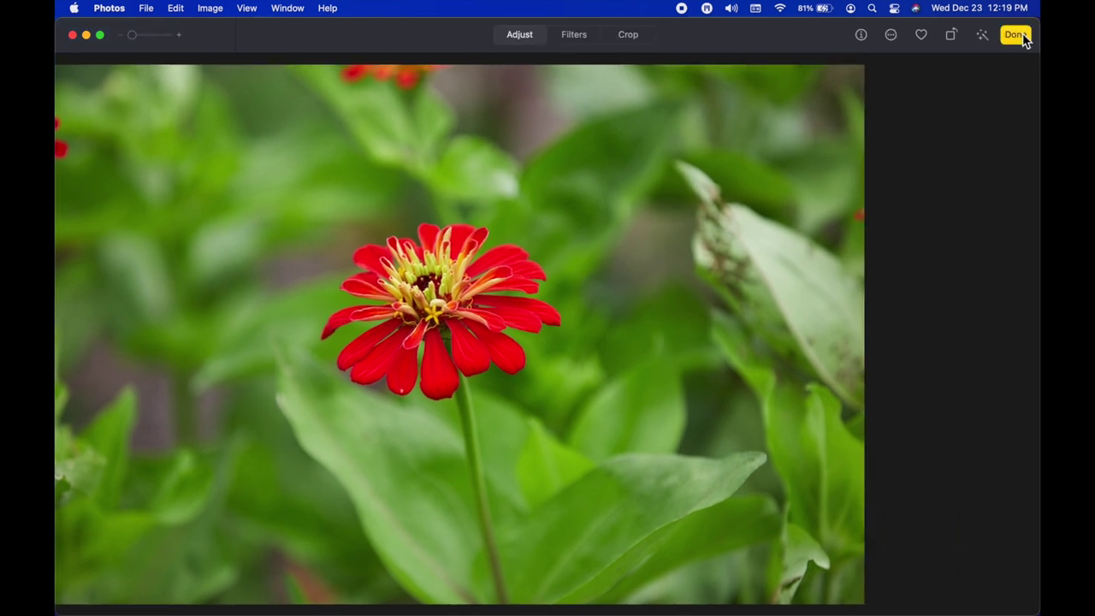
{"action": "scroll", "coordinate": [907, 530], "scroll_direction": "down", "scroll_amount": 5}
{"action": "scroll", "coordinate": [907, 530], "scroll_direction": "down", "scroll_amount": 10}
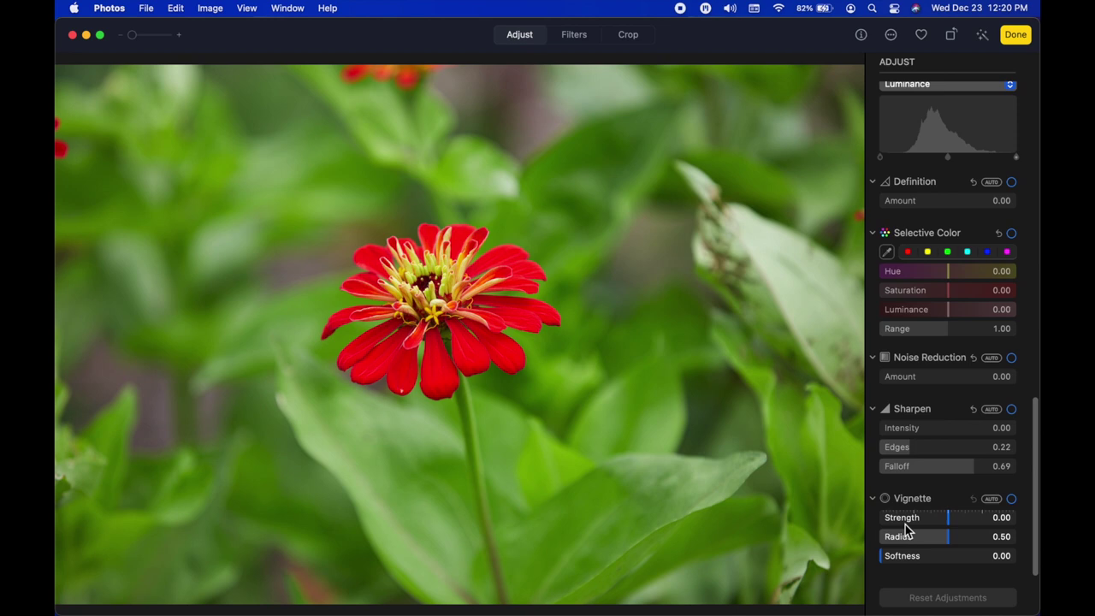
Set the Selective Color Saturation to -100 for the greens and for the reds of the flower photo
{"action": "left_click", "coordinate": [908, 253]}
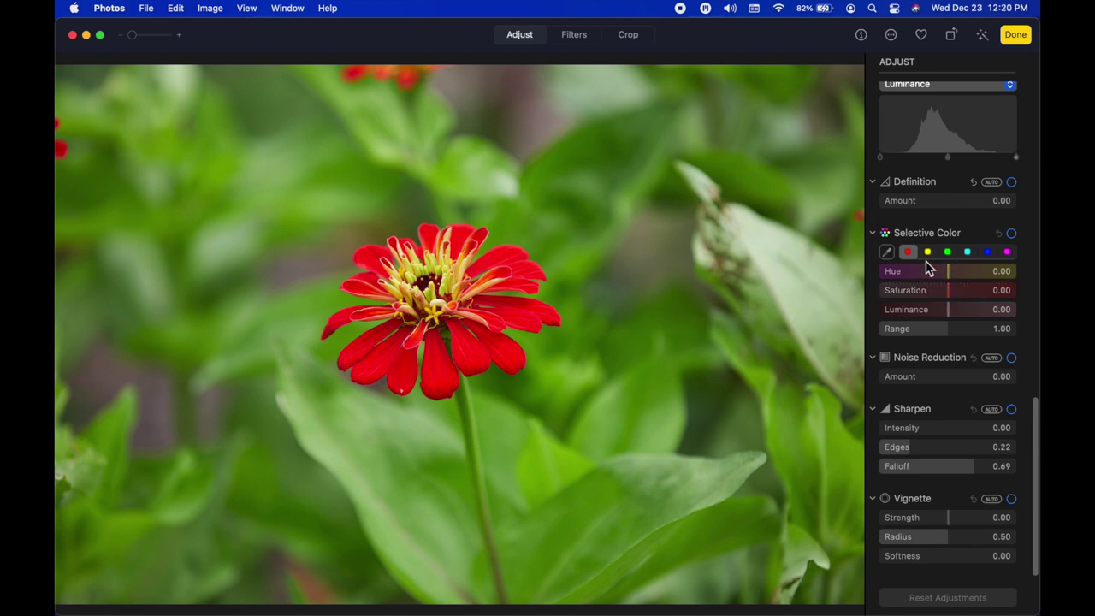
{"action": "left_click", "coordinate": [948, 252]}
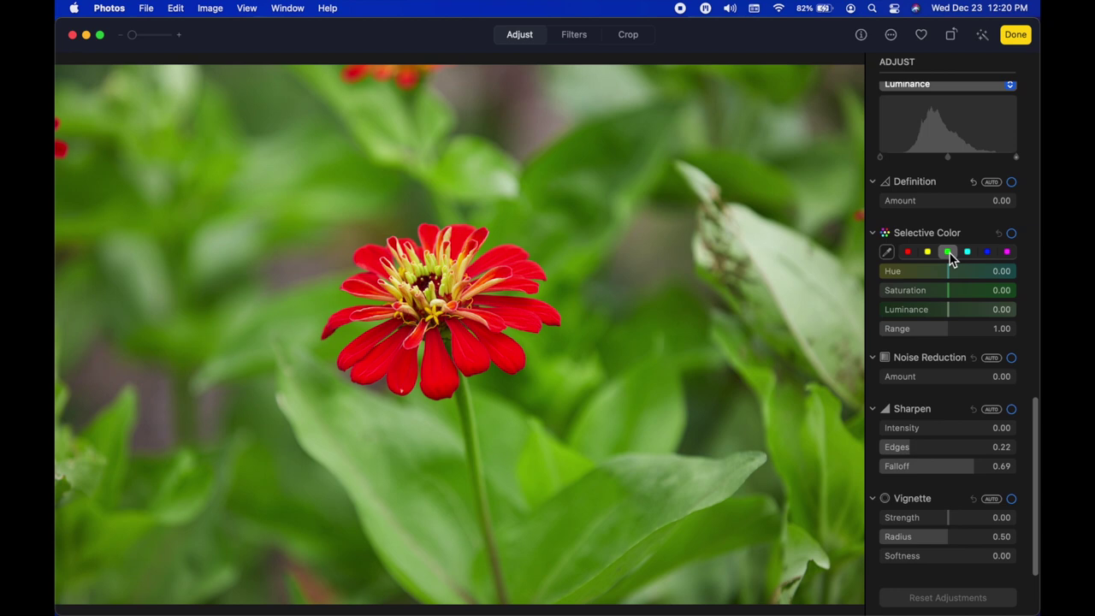
{"action": "left_click_drag", "start_coordinate": [948, 290], "coordinate": [865, 295]}
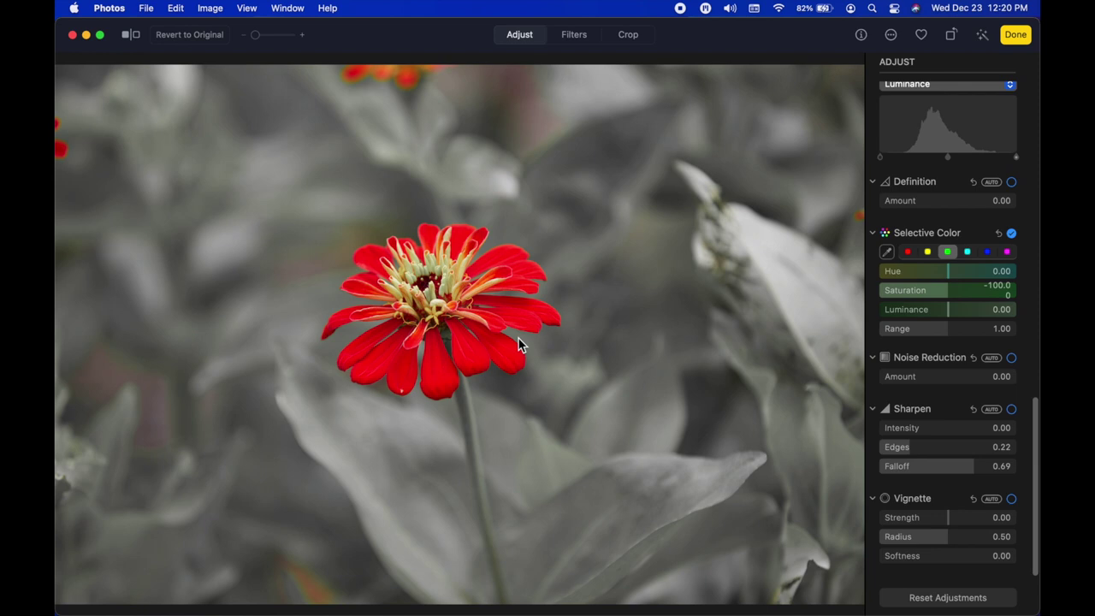
{"action": "left_click", "coordinate": [909, 252]}
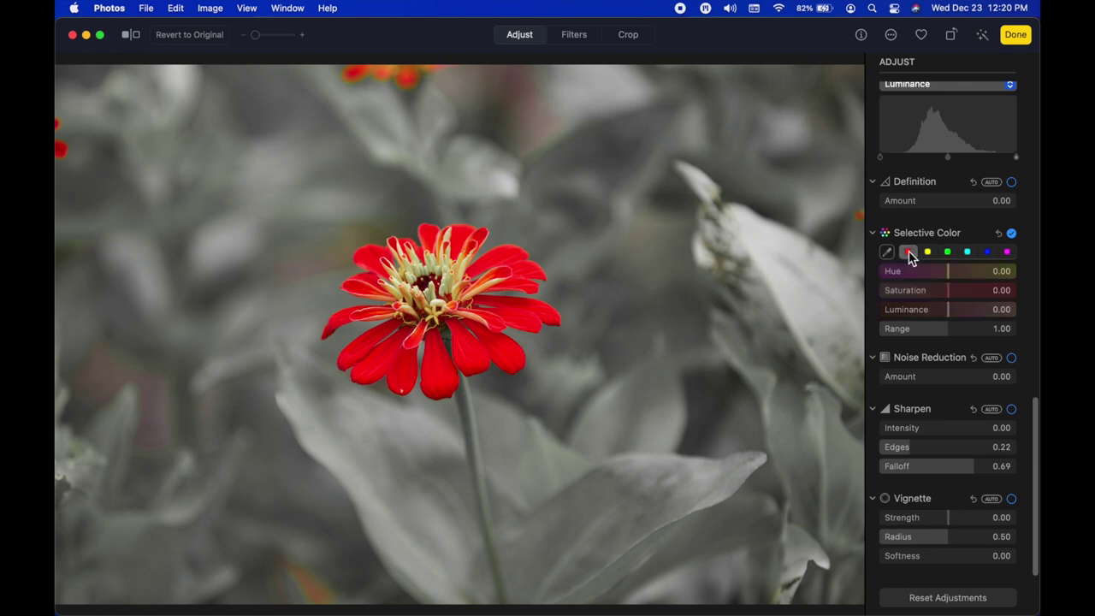
{"action": "left_click_drag", "start_coordinate": [945, 290], "coordinate": [870, 290]}
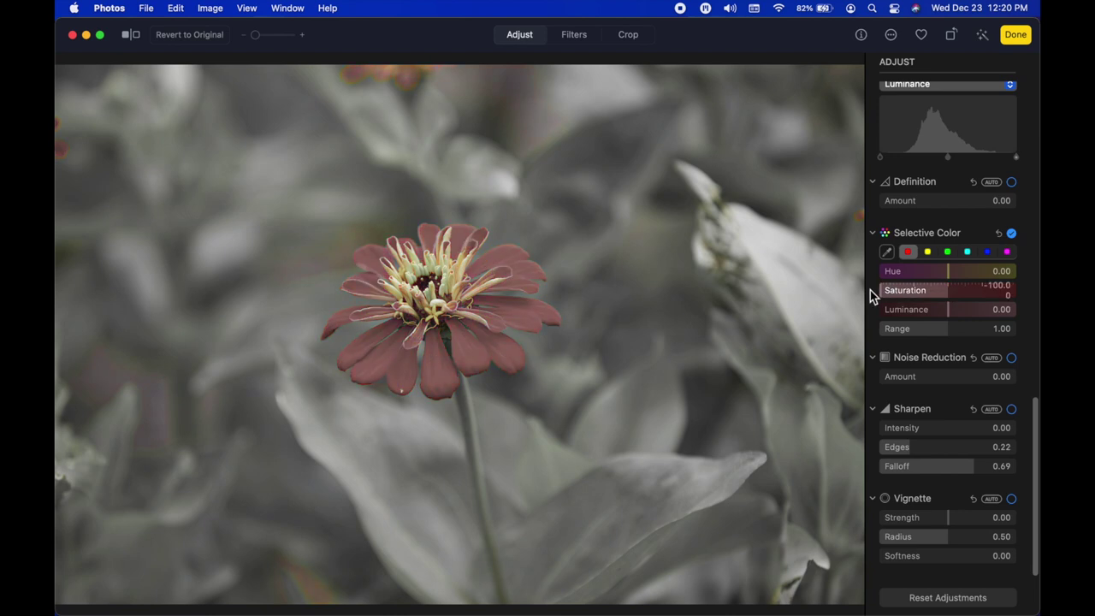
Raise the green Saturation to 67.47 and reset the Selective Color adjustment
{"action": "left_click", "coordinate": [947, 252]}
{"action": "left_click_drag", "start_coordinate": [953, 290], "coordinate": [947, 292]}
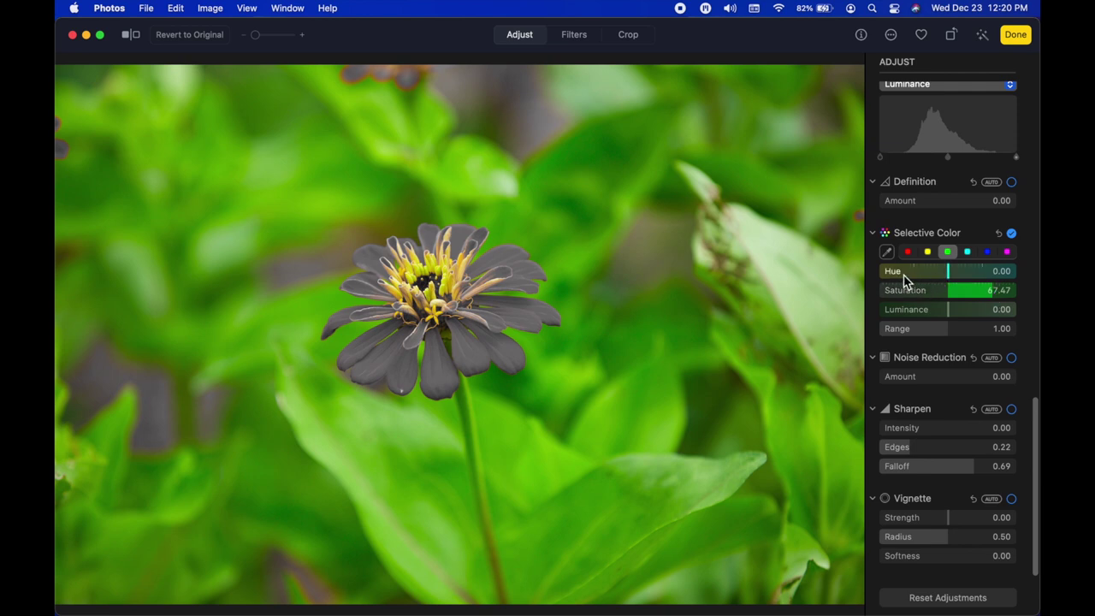
{"action": "left_click", "coordinate": [1000, 234]}
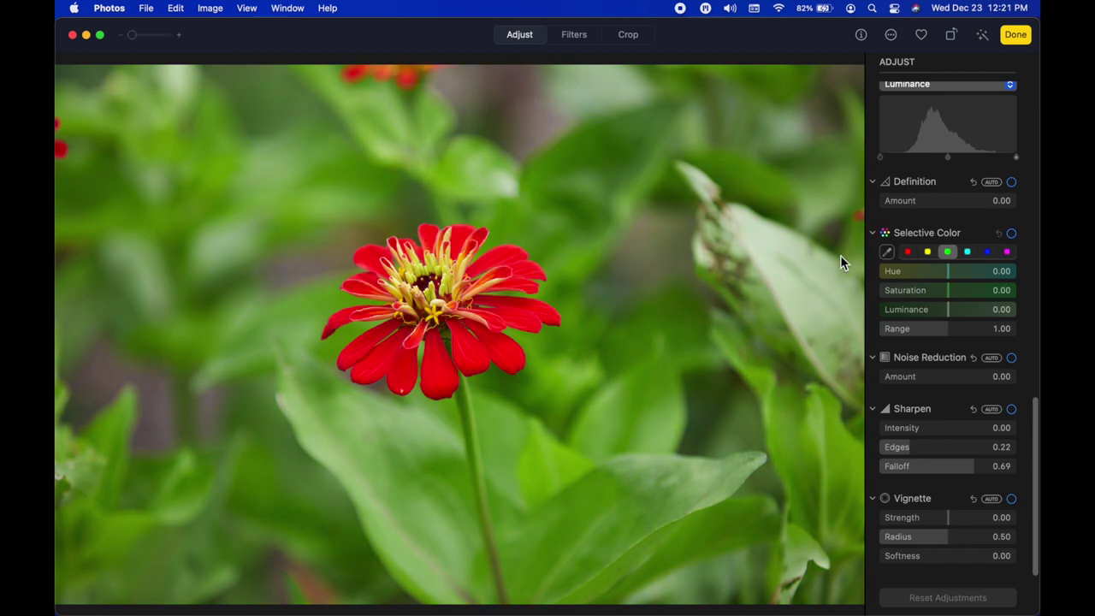
Replace the green Selective Color swatch with a custom hue sampled from one of the flower's red petals
{"action": "left_click", "coordinate": [887, 253]}
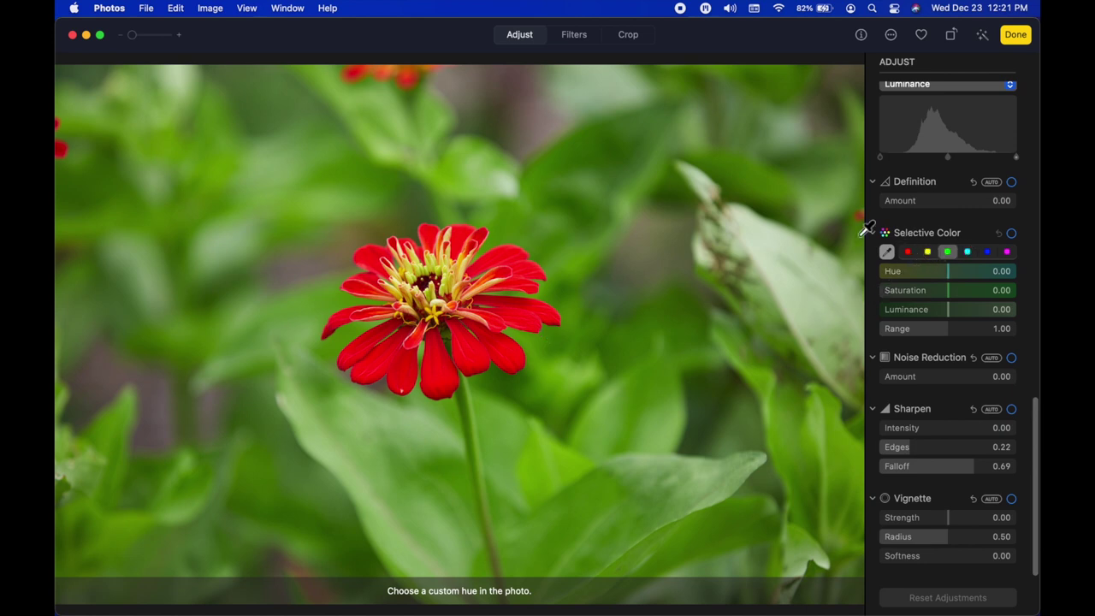
{"action": "left_click", "coordinate": [369, 267]}
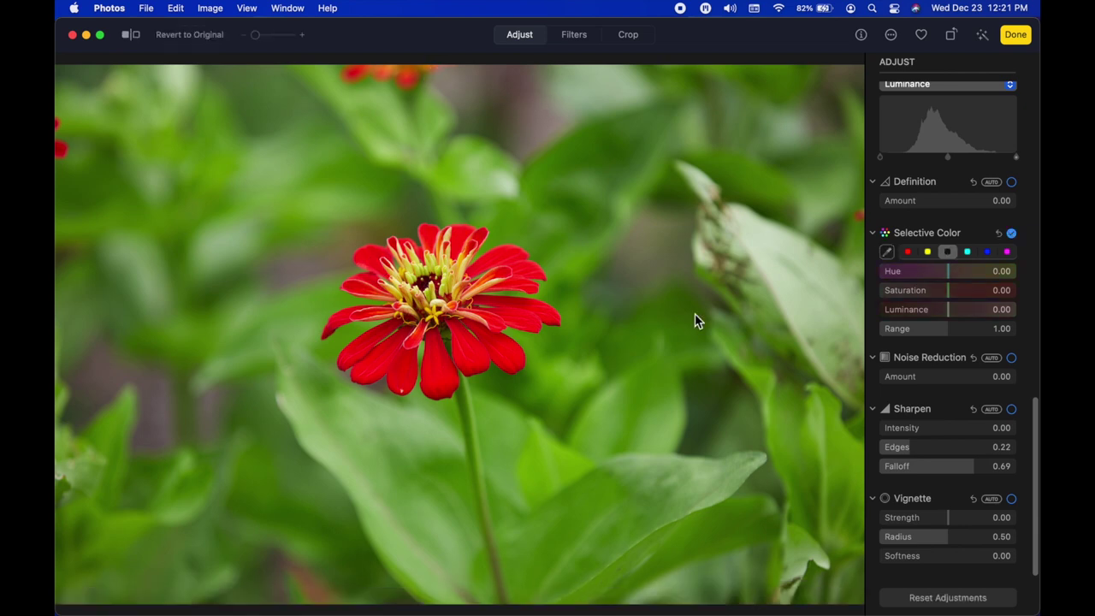
Set the sampled petal color's Selective Color Hue to -49.74 and compare the photo with the adjustment off and on
{"action": "left_click_drag", "start_coordinate": [951, 275], "coordinate": [894, 271]}
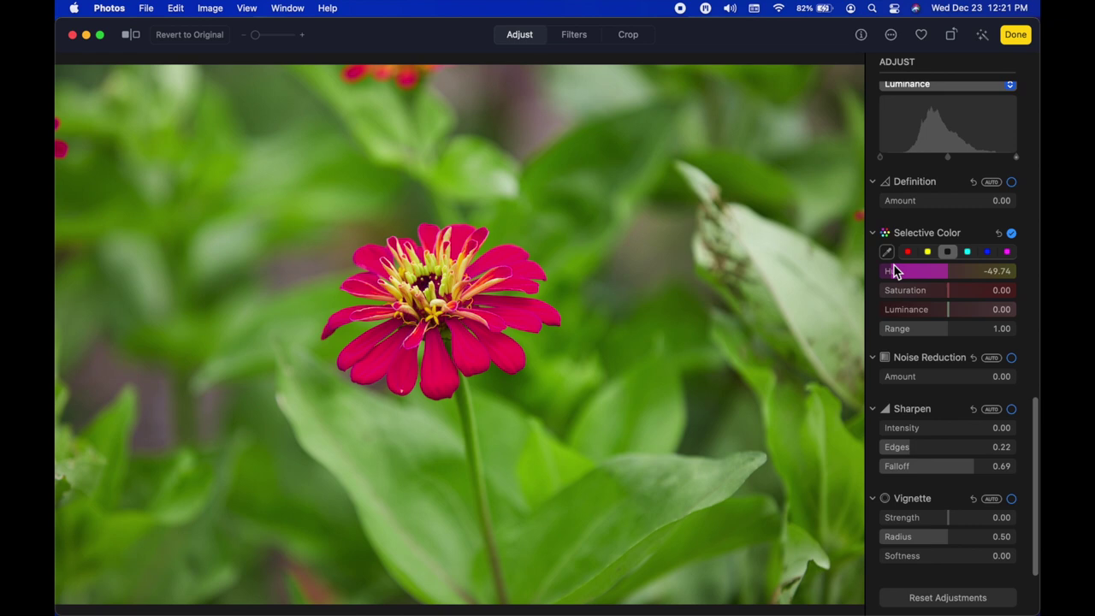
{"action": "left_click", "coordinate": [1011, 233]}
{"action": "left_click", "coordinate": [1012, 235]}
Set the sampled petal color to Hue -22.12, Luminance 16.14 and Range 0.73 in Selective Color
{"action": "left_click_drag", "start_coordinate": [957, 310], "coordinate": [975, 328]}
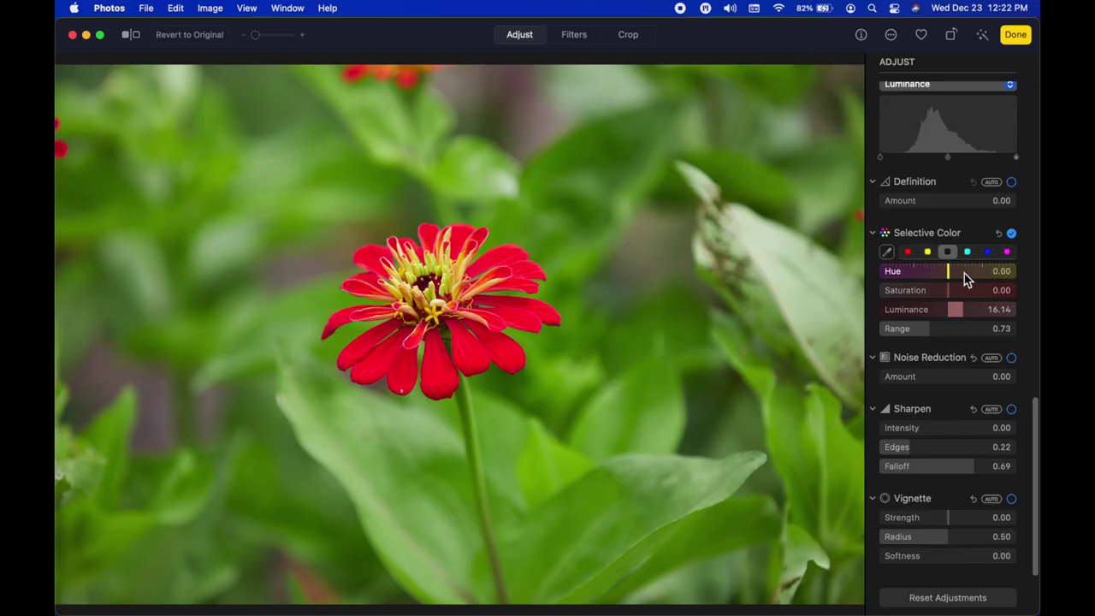
{"action": "left_click_drag", "start_coordinate": [965, 277], "coordinate": [982, 279]}
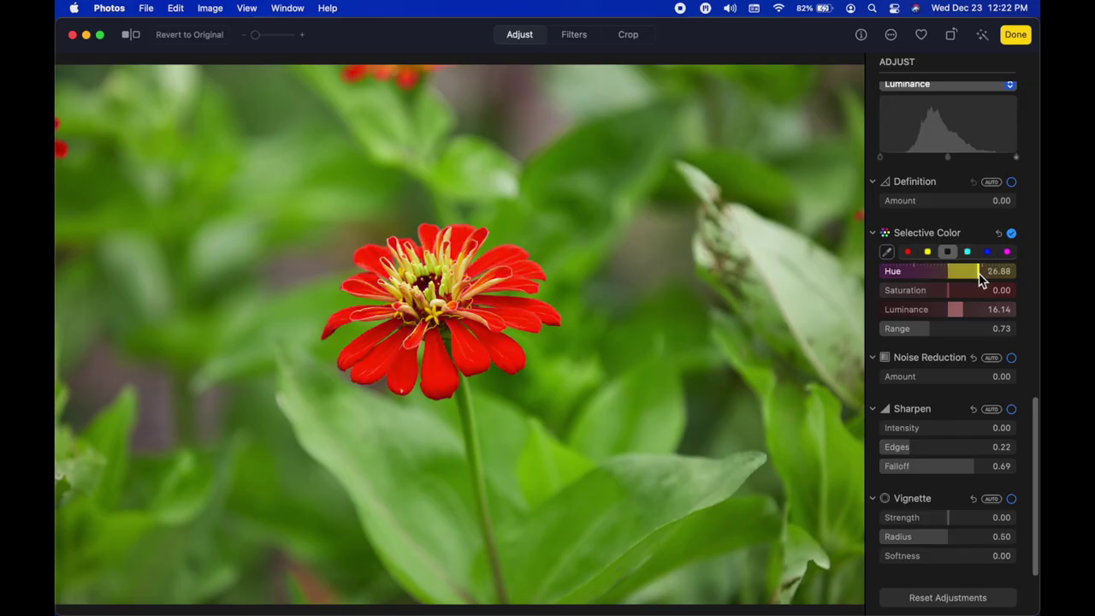
{"action": "left_click_drag", "start_coordinate": [981, 279], "coordinate": [925, 281]}
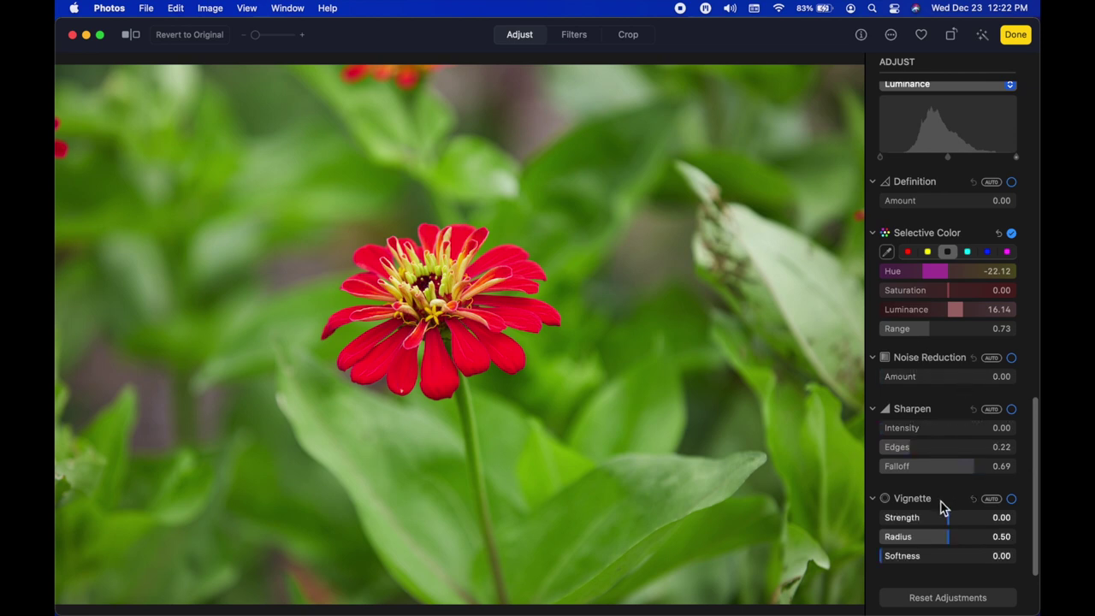
Darken the flower photo's corners with a Vignette of Strength 0.37, Radius 0.89 and Softness 0.62
{"action": "left_click_drag", "start_coordinate": [949, 520], "coordinate": [976, 542]}
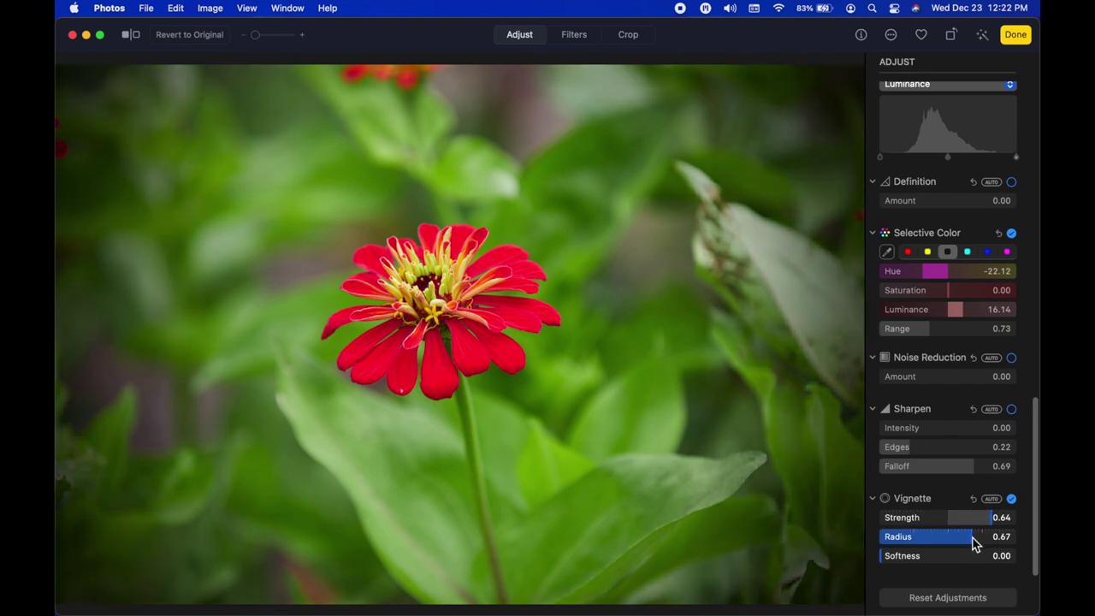
{"action": "mouse_move", "coordinate": [925, 557]}
{"action": "left_mouse_down"}
{"action": "mouse_move", "coordinate": [990, 563]}
{"action": "mouse_move", "coordinate": [927, 561]}
{"action": "mouse_move", "coordinate": [922, 547]}
{"action": "left_mouse_up"}
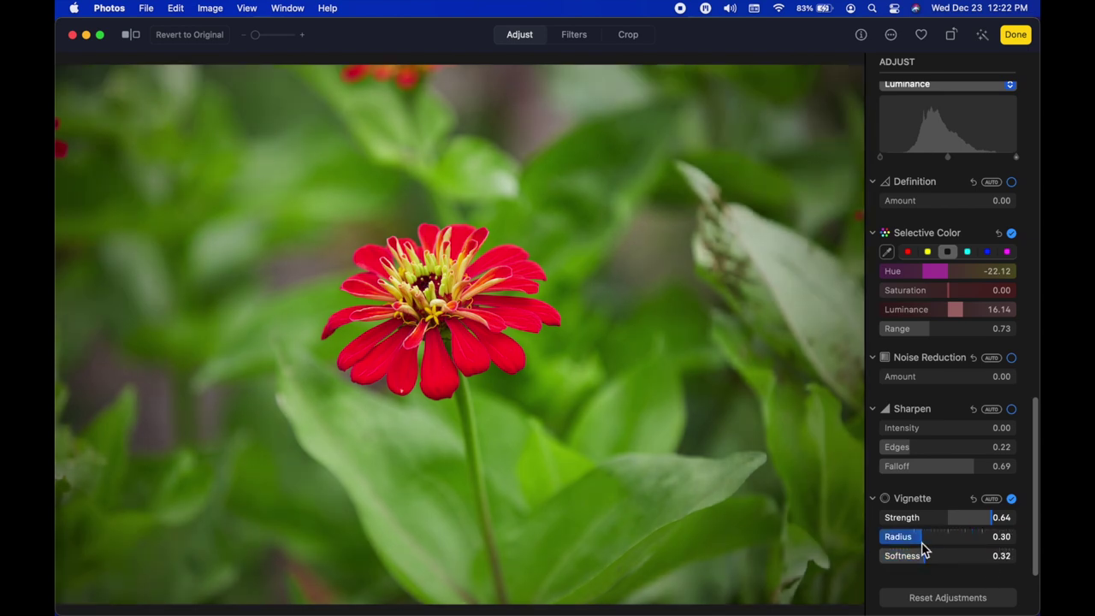
{"action": "left_click_drag", "start_coordinate": [945, 517], "coordinate": [976, 522]}
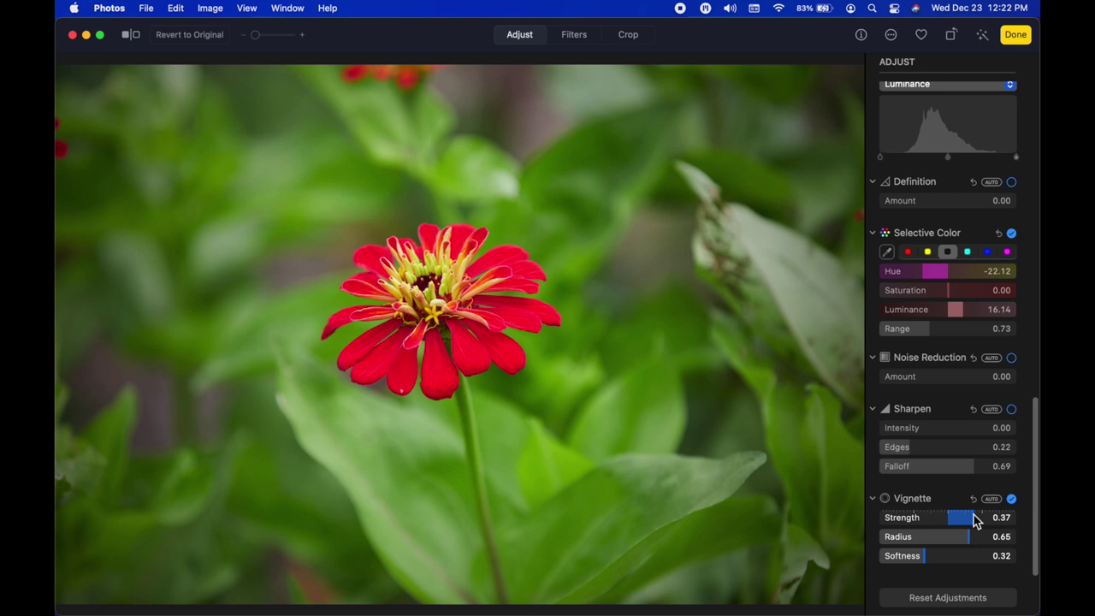
{"action": "left_click_drag", "start_coordinate": [976, 522], "coordinate": [977, 523]}
{"action": "mouse_move", "coordinate": [969, 537]}
{"action": "left_mouse_down"}
{"action": "mouse_move", "coordinate": [955, 539]}
{"action": "mouse_move", "coordinate": [967, 540]}
{"action": "left_mouse_up"}
{"action": "mouse_move", "coordinate": [949, 556]}
{"action": "left_mouse_down"}
{"action": "mouse_move", "coordinate": [939, 558]}
{"action": "mouse_move", "coordinate": [968, 558]}
{"action": "left_mouse_up"}
{"action": "left_click_drag", "start_coordinate": [972, 539], "coordinate": [1002, 539]}
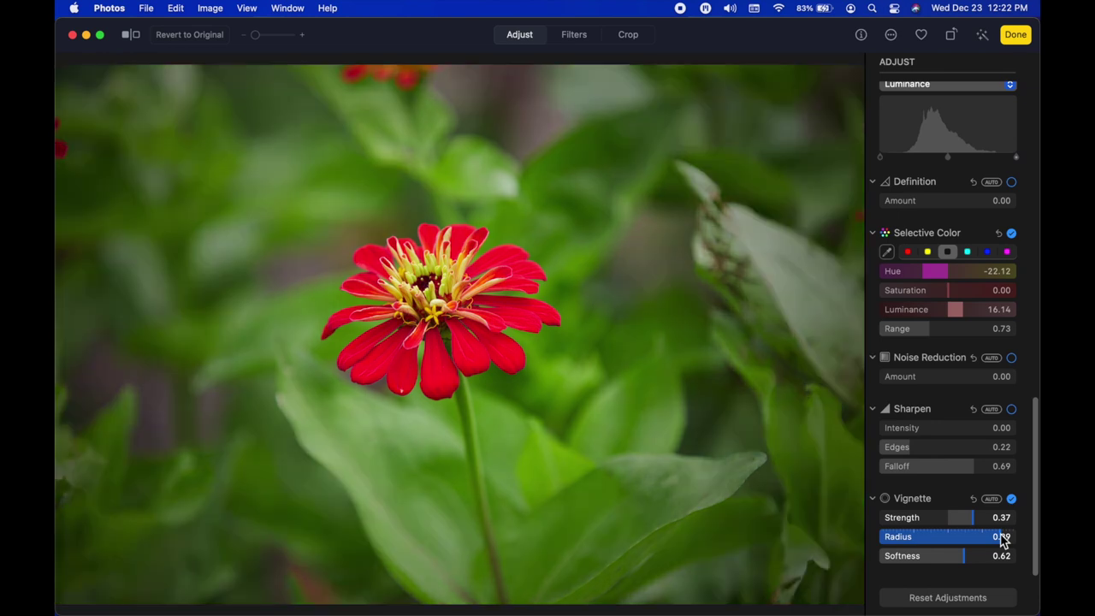
Sharpen the flower photo with Intensity 1.00 and Edges 1.00, checking the petals up close, and raise its Noise Reduction Amount
{"action": "left_click_drag", "start_coordinate": [892, 431], "coordinate": [954, 430]}
{"action": "scroll", "coordinate": [494, 289], "scroll_direction": "up", "scroll_amount": 2}
{"action": "scroll", "coordinate": [493, 289], "scroll_direction": "up", "scroll_amount": 3}
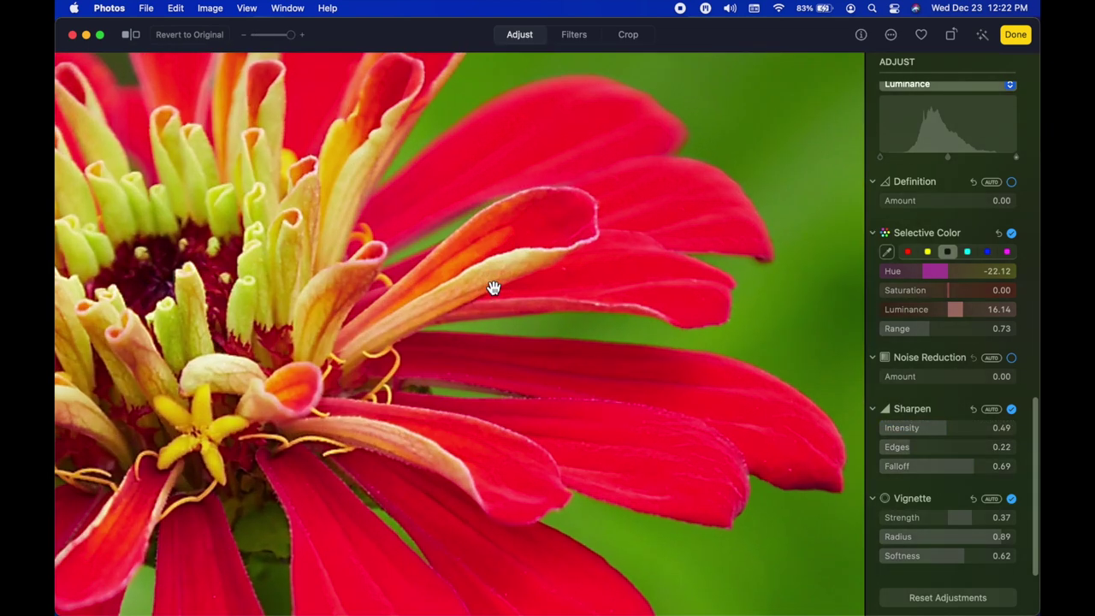
{"action": "left_click_drag", "start_coordinate": [964, 421], "coordinate": [1027, 434]}
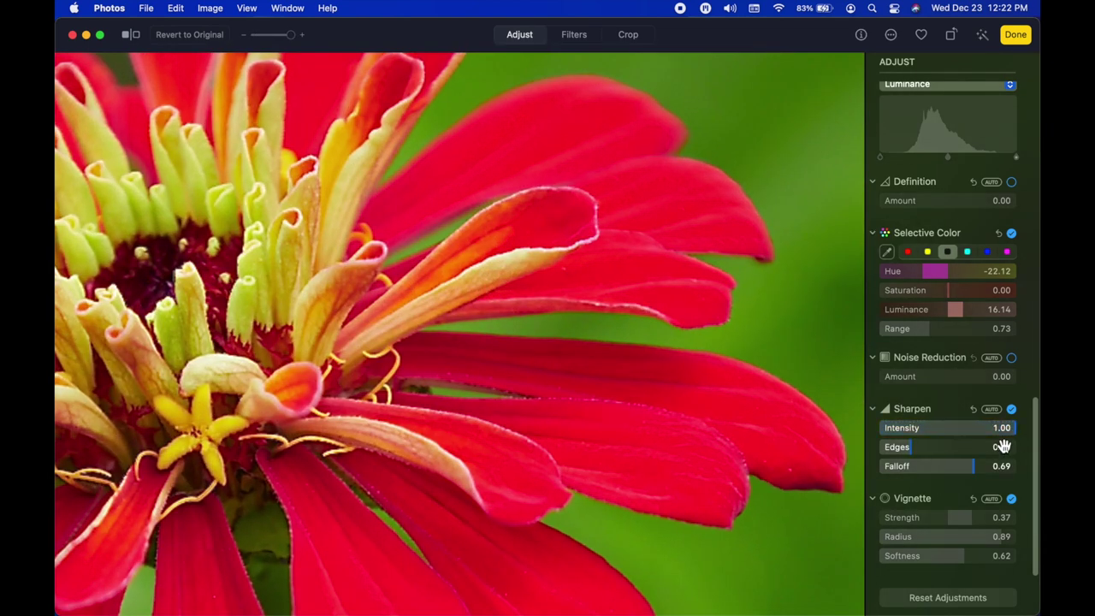
{"action": "left_click_drag", "start_coordinate": [936, 454], "coordinate": [1027, 451]}
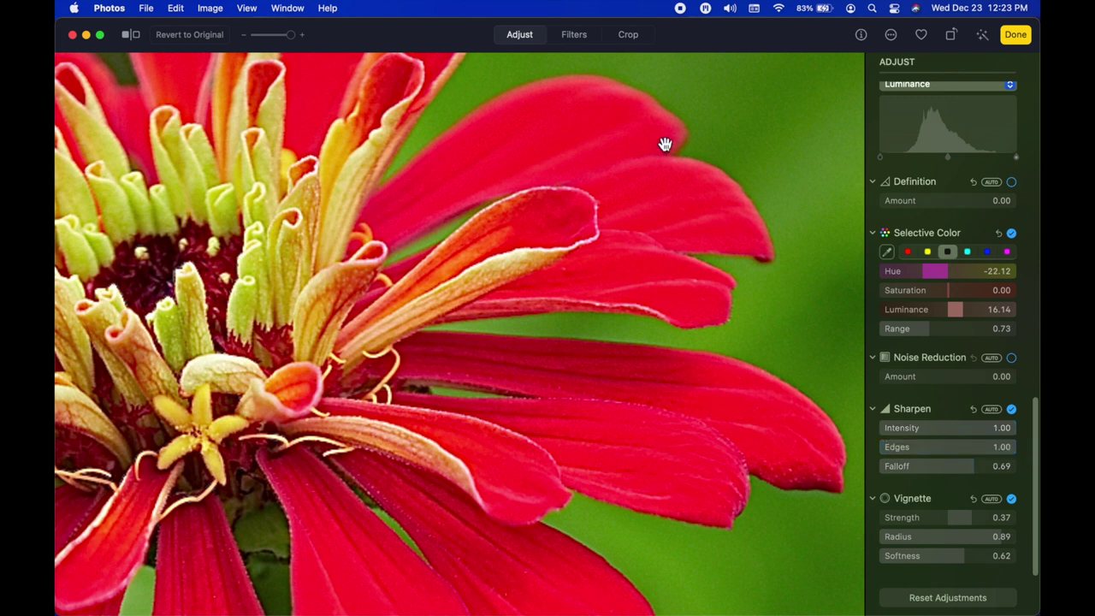
{"action": "left_click_drag", "start_coordinate": [799, 120], "coordinate": [594, 275]}
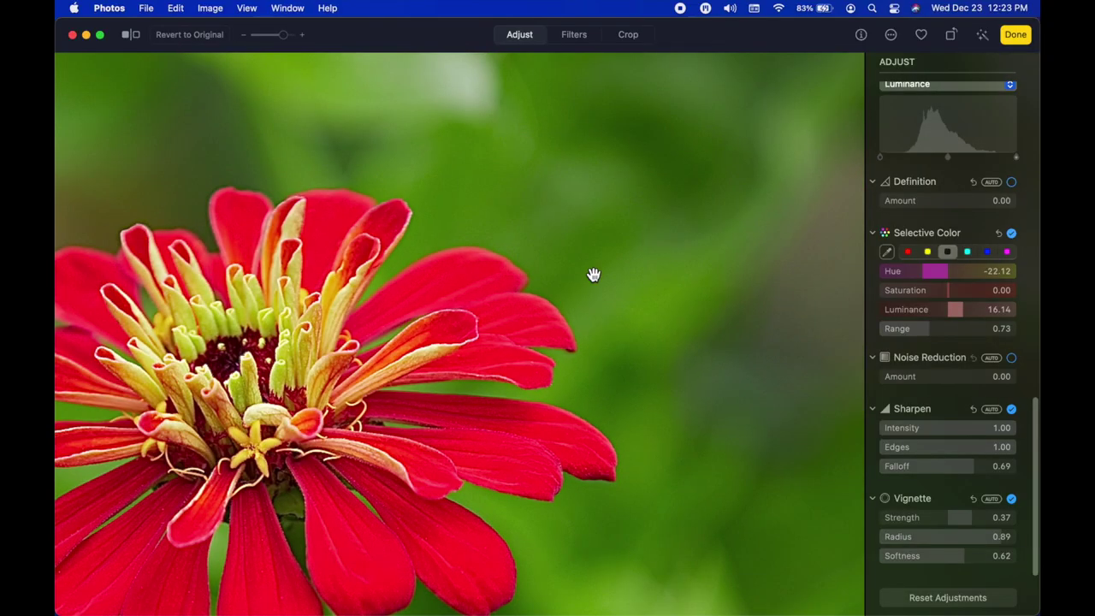
{"action": "key", "text": "z"}
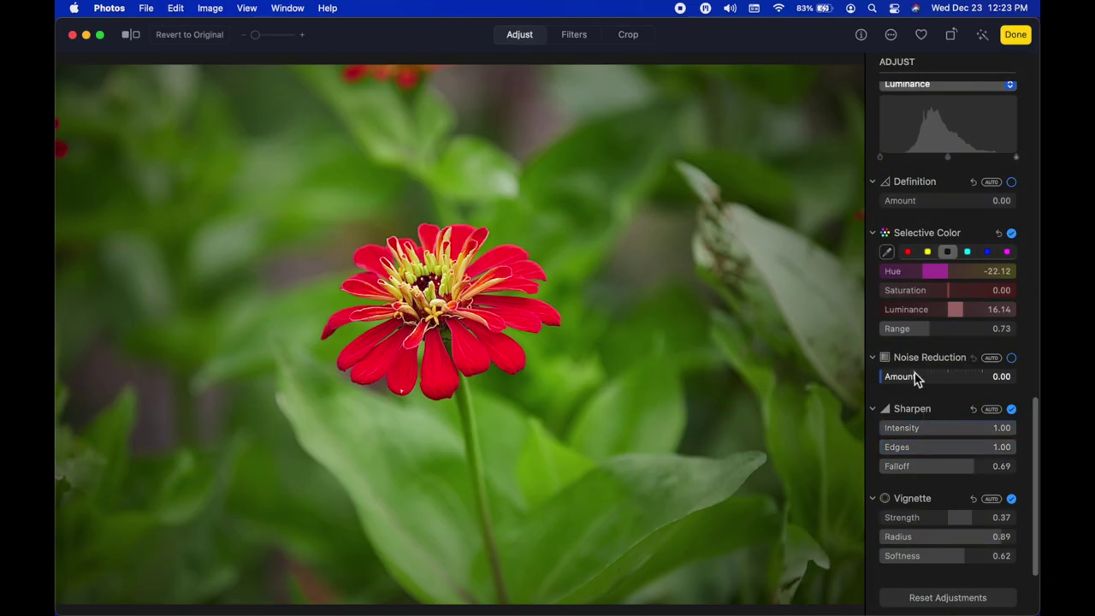
{"action": "left_click_drag", "start_coordinate": [915, 381], "coordinate": [983, 387]}
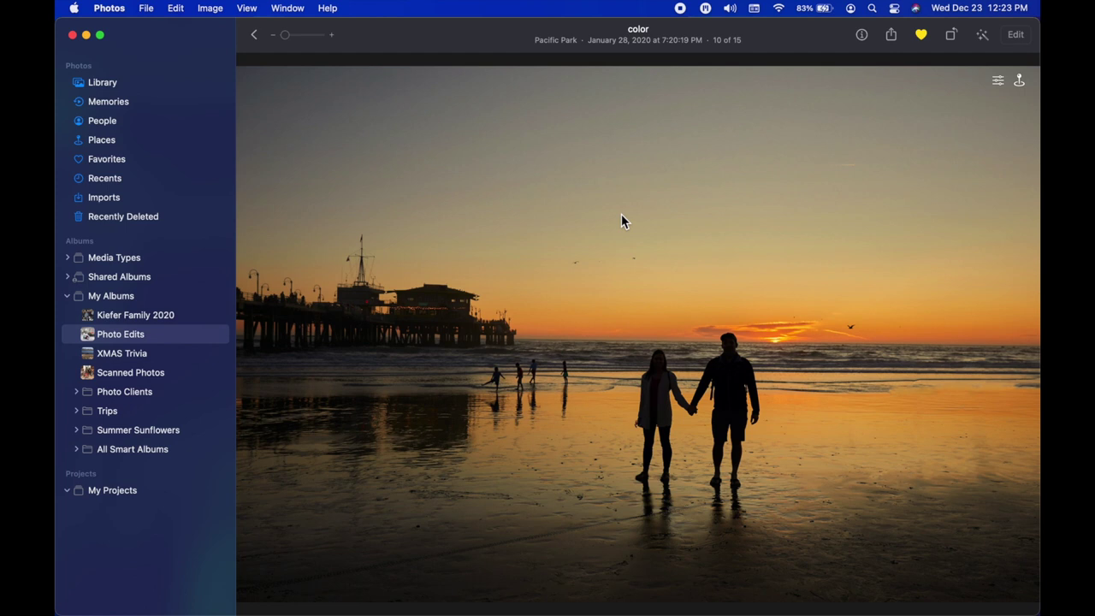
Open the beach sunset photo titled "color" for editing and set its Sharpen Intensity to 1.00
{"action": "scroll", "coordinate": [621, 221], "scroll_direction": "up", "scroll_amount": 5}
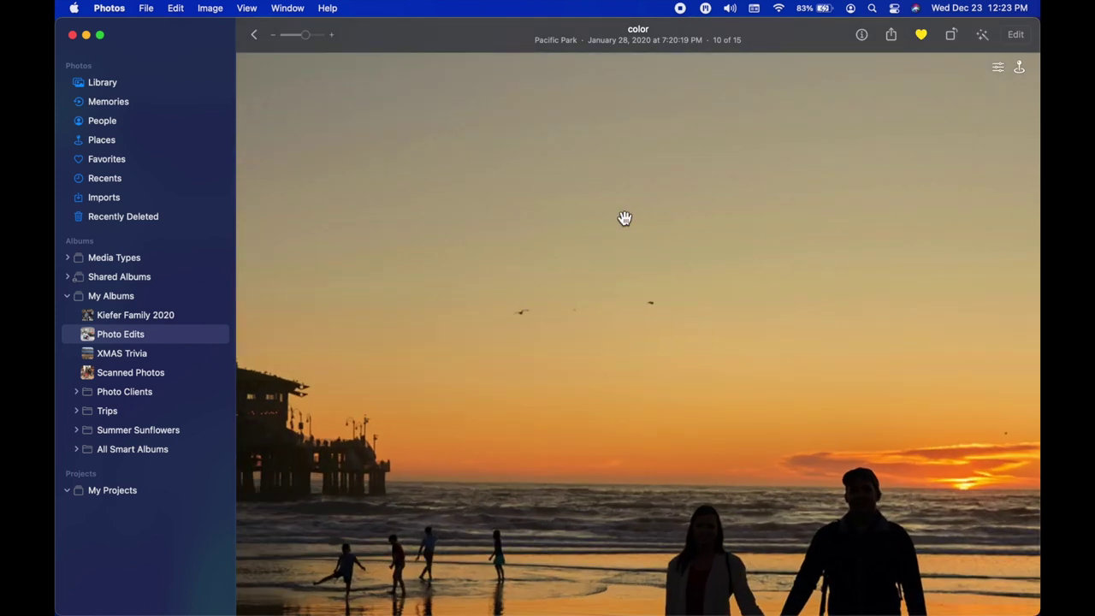
{"action": "scroll", "coordinate": [796, 442], "scroll_direction": "down", "scroll_amount": 10}
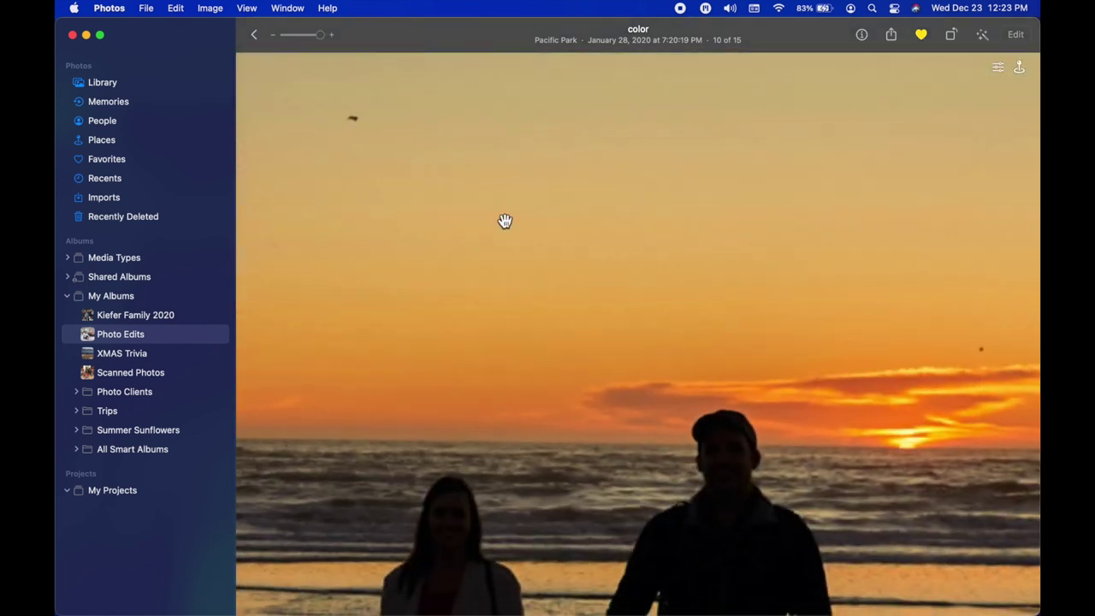
{"action": "left_click", "coordinate": [1016, 35]}
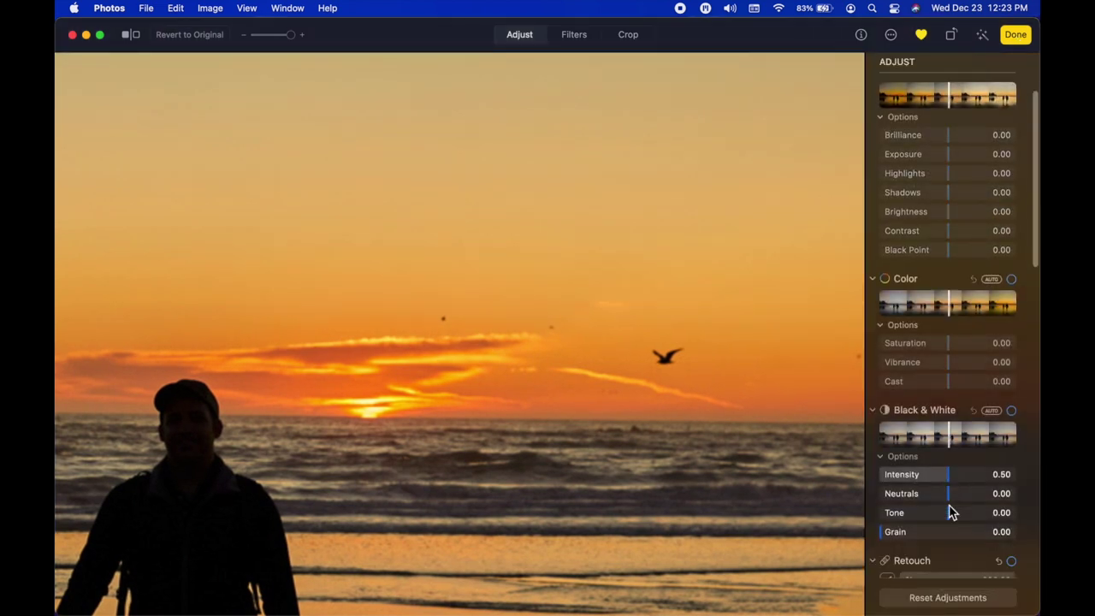
{"action": "scroll", "coordinate": [950, 509], "scroll_direction": "down", "scroll_amount": 15}
{"action": "left_click_drag", "start_coordinate": [922, 473], "coordinate": [1022, 477]}
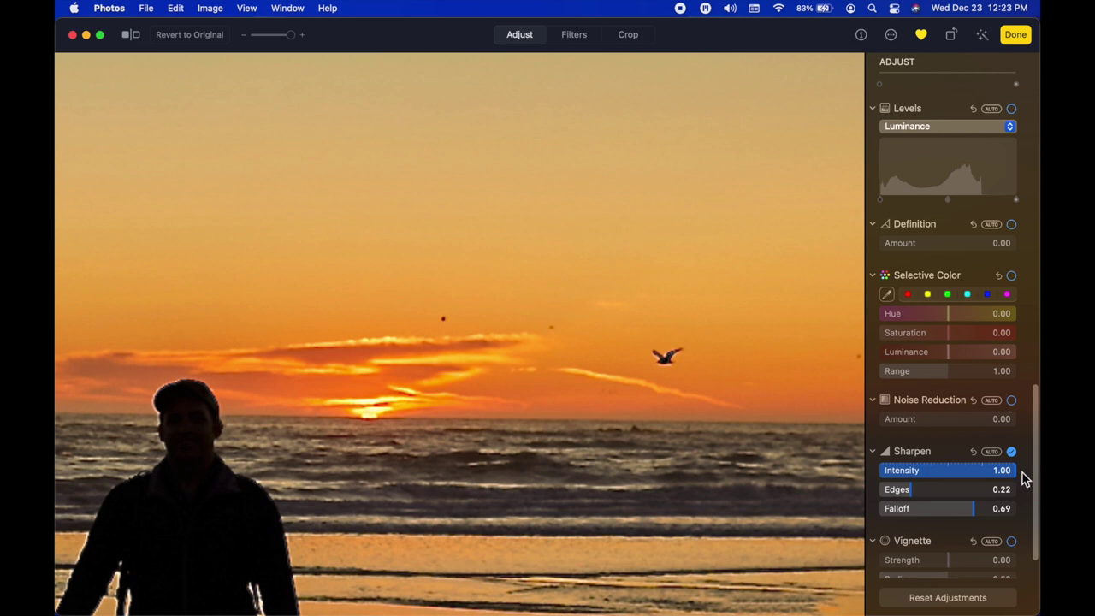
Set the sunset photo's Noise Reduction Amount to 5.00
{"action": "left_click_drag", "start_coordinate": [660, 518], "coordinate": [637, 354]}
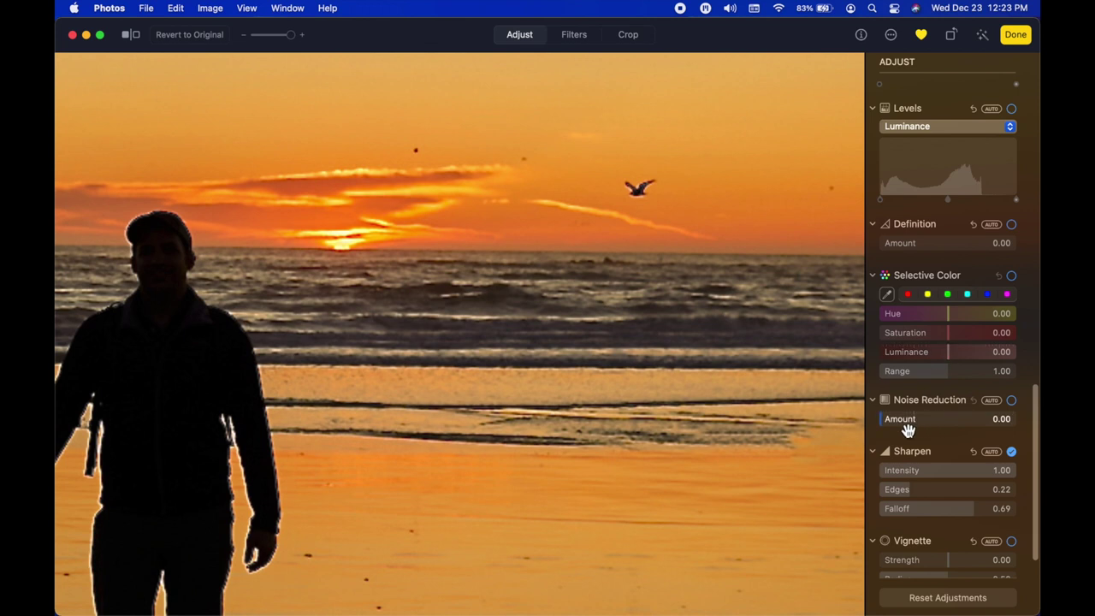
{"action": "left_click_drag", "start_coordinate": [890, 418], "coordinate": [1021, 420]}
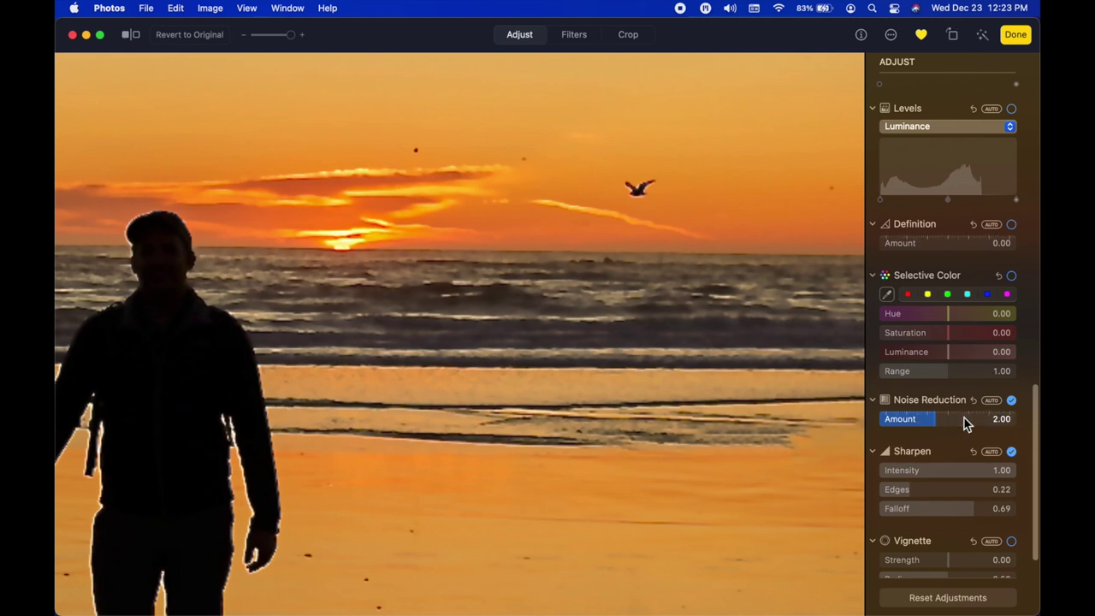
{"action": "left_click_drag", "start_coordinate": [965, 423], "coordinate": [1038, 428]}
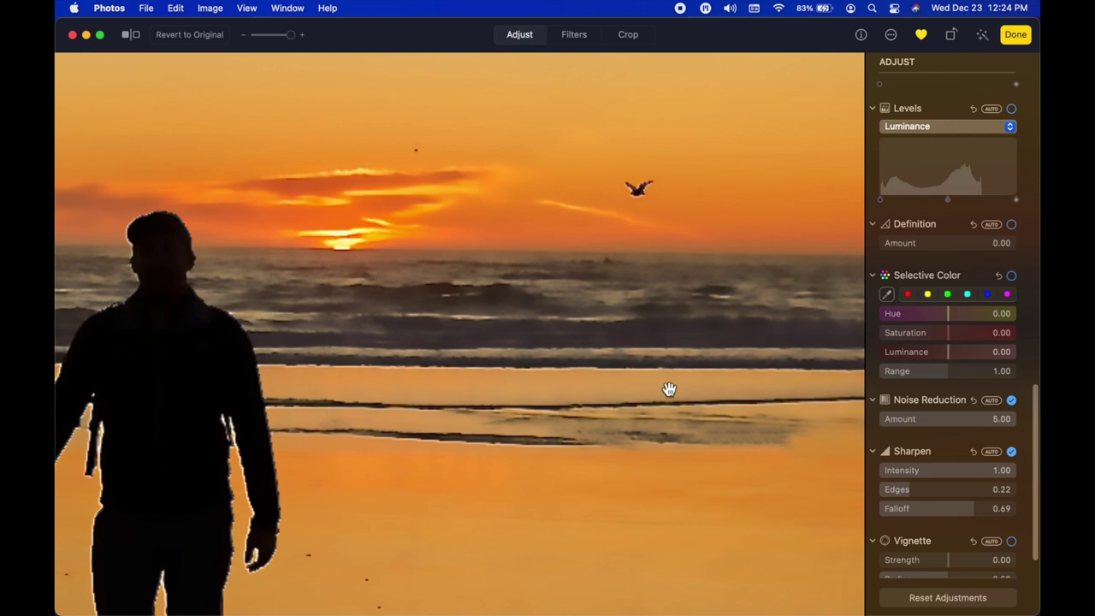
Compare the sunset photo with Noise Reduction on and off, both up close and at full view
{"action": "left_click", "coordinate": [1012, 401]}
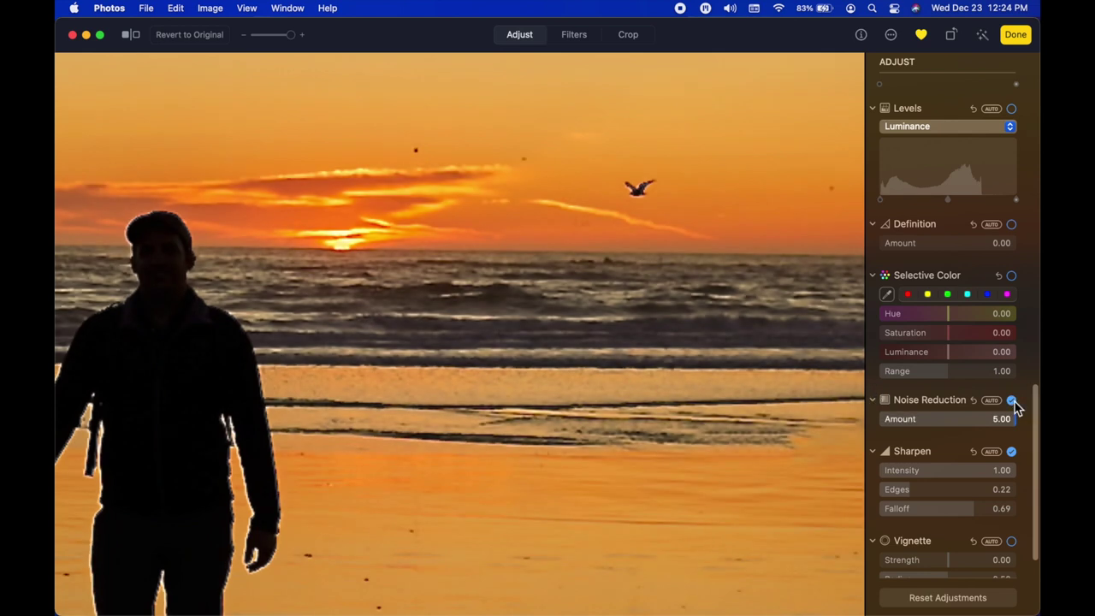
{"action": "left_click", "coordinate": [1012, 400]}
{"action": "left_click", "coordinate": [1012, 401]}
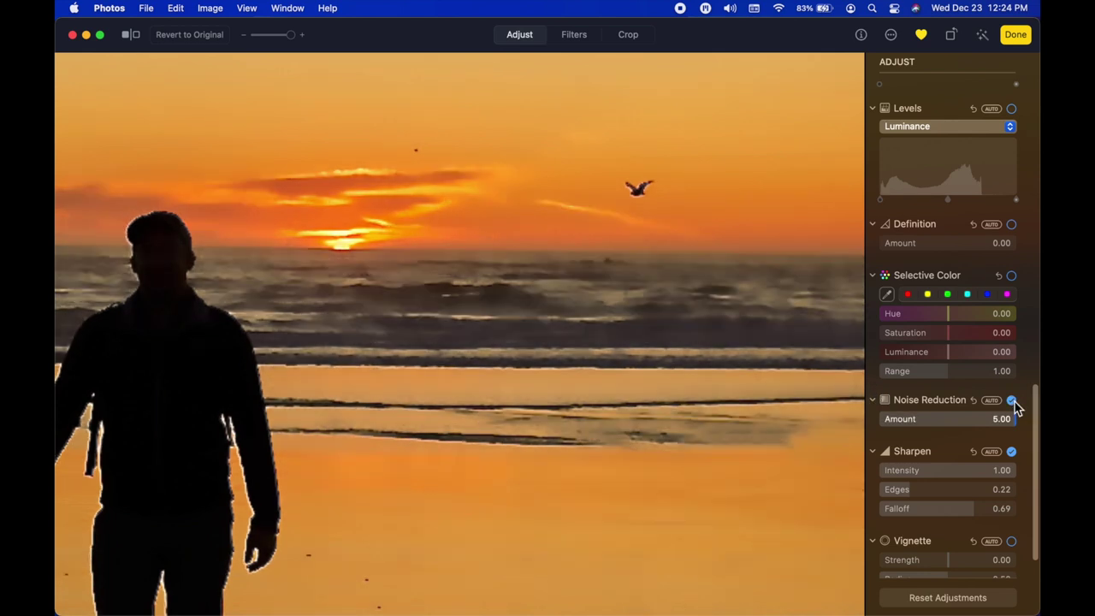
{"action": "left_click", "coordinate": [1012, 401]}
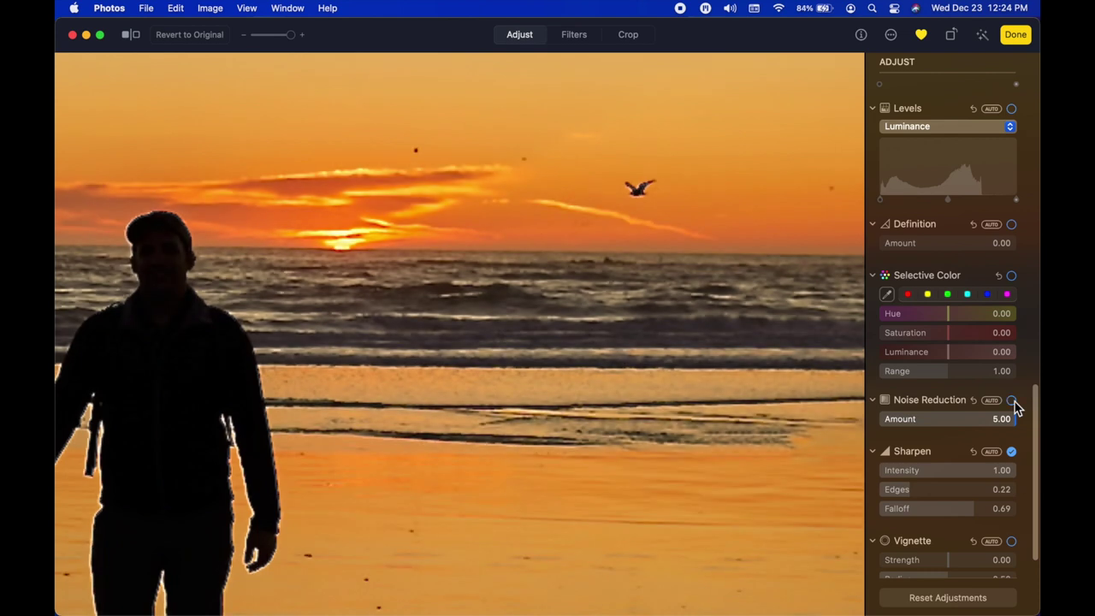
{"action": "left_click", "coordinate": [1012, 400]}
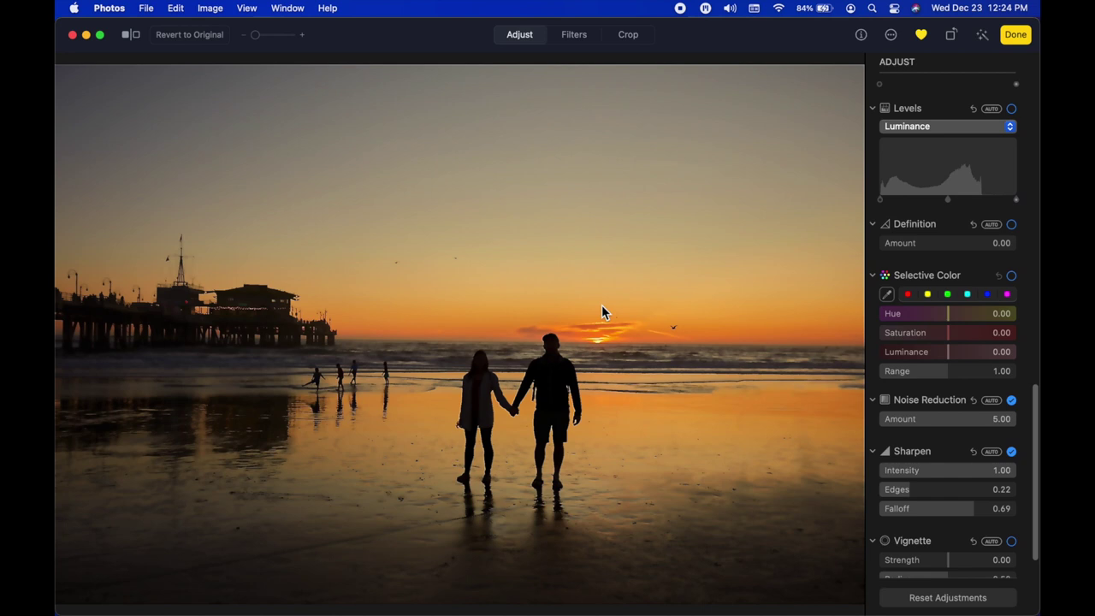
{"action": "left_click", "coordinate": [1012, 401]}
{"action": "left_click", "coordinate": [1013, 403]}
{"action": "left_click", "coordinate": [1012, 402]}
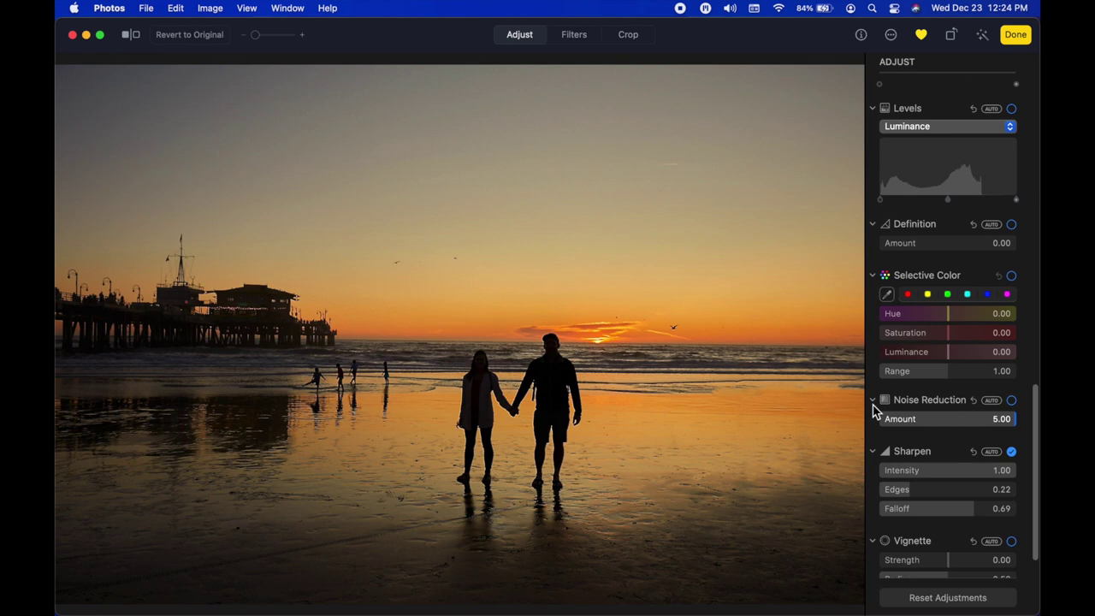
Set the sunset photo's Noise Reduction Amount to 0.53
{"action": "left_click_drag", "start_coordinate": [953, 420], "coordinate": [899, 419]}
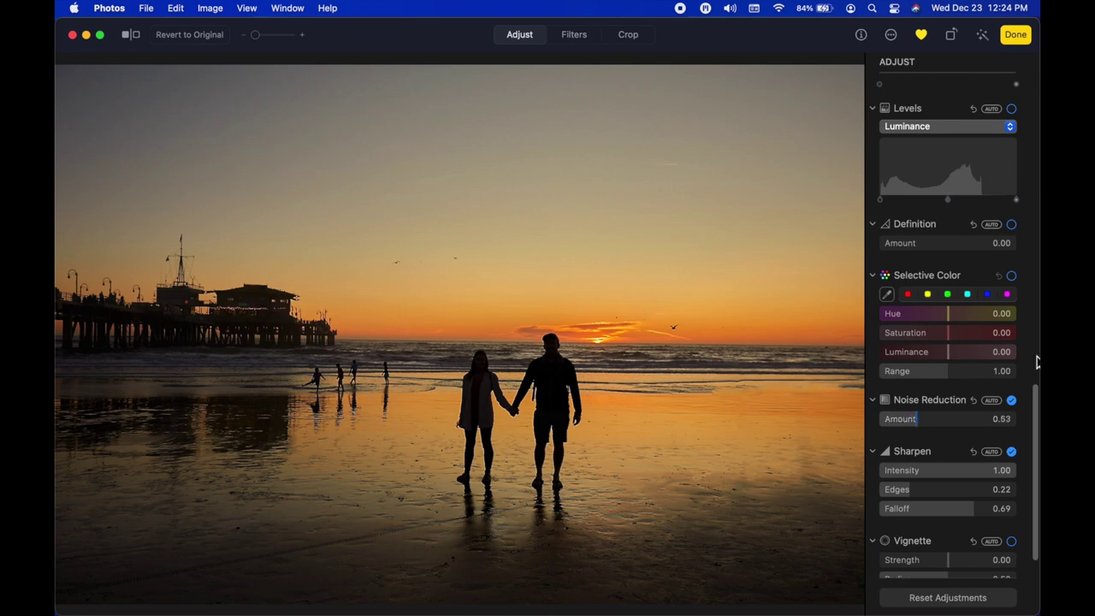
{"action": "scroll", "coordinate": [985, 379], "scroll_direction": "down", "scroll_amount": 2}
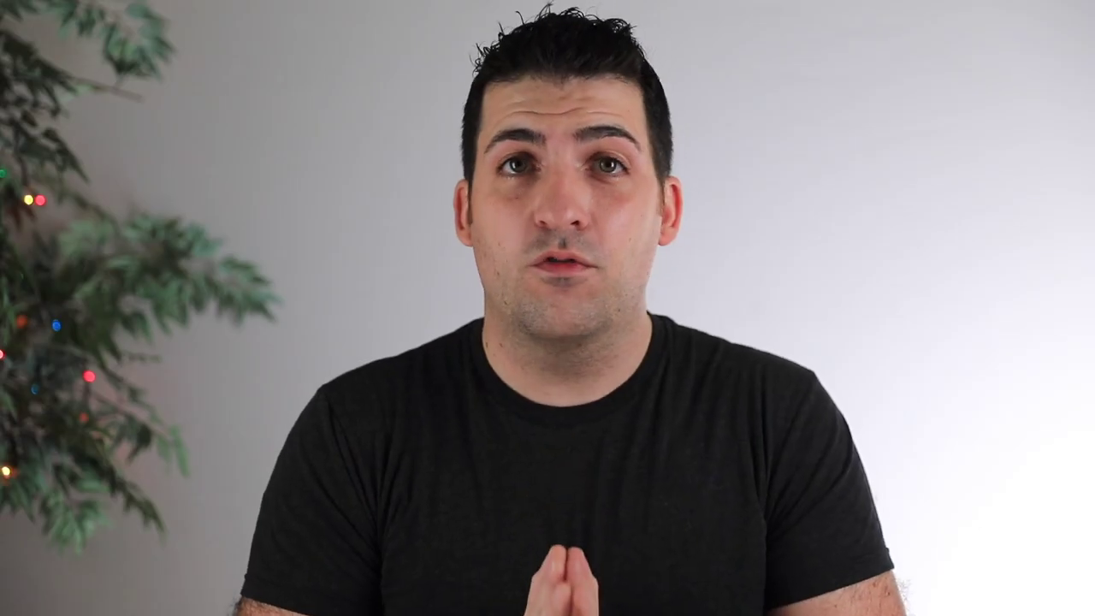